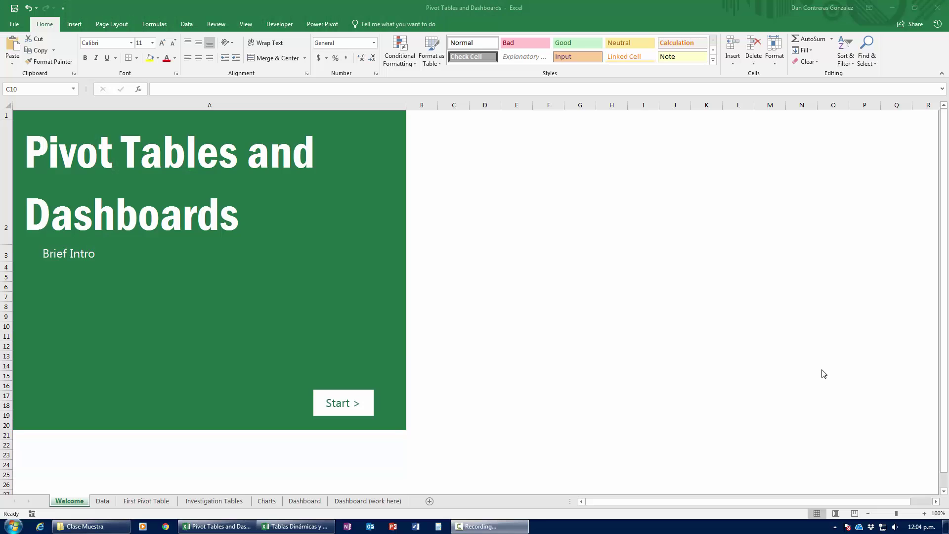
# Switch to the solved Tablas Dinámicas y Dashboards workbook and filter its sales dashboard by Sexo Hombre and Categoría Pantalones
pyautogui.click(295, 525)
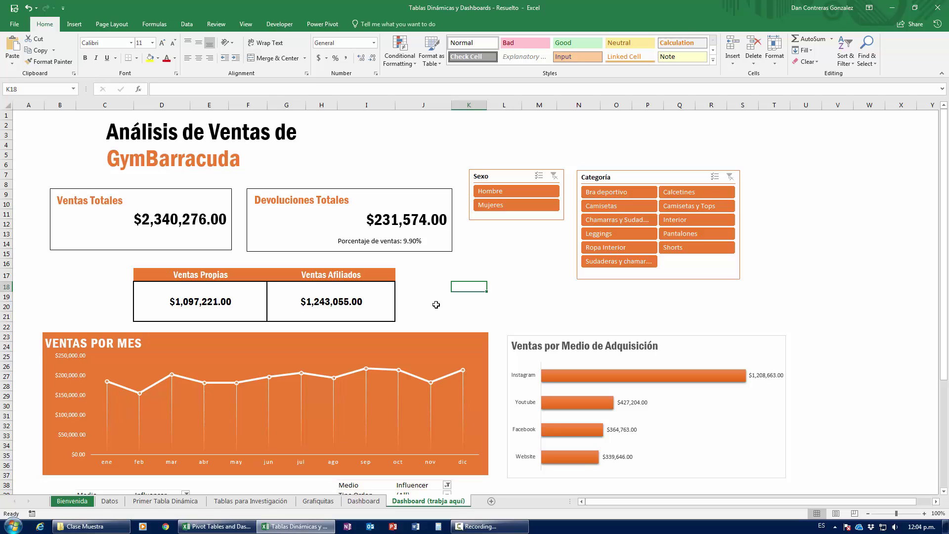
pyautogui.click(515, 192)
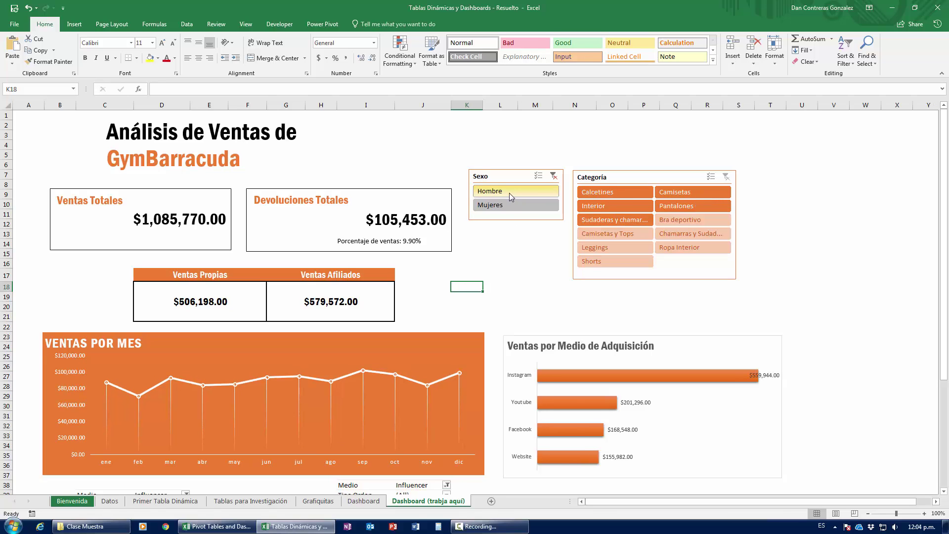
pyautogui.click(669, 208)
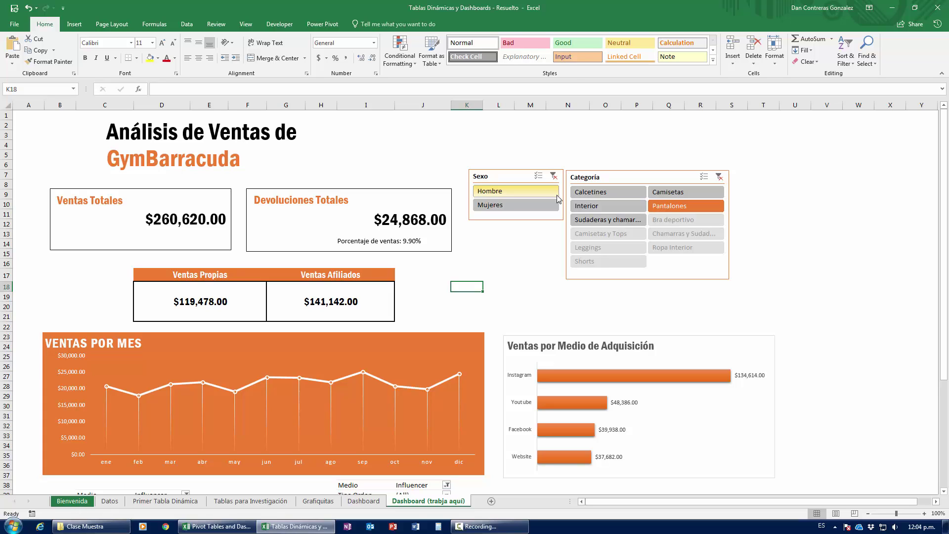
pyautogui.scroll(-8, 484, 318)
pyautogui.scroll(8, 485, 318)
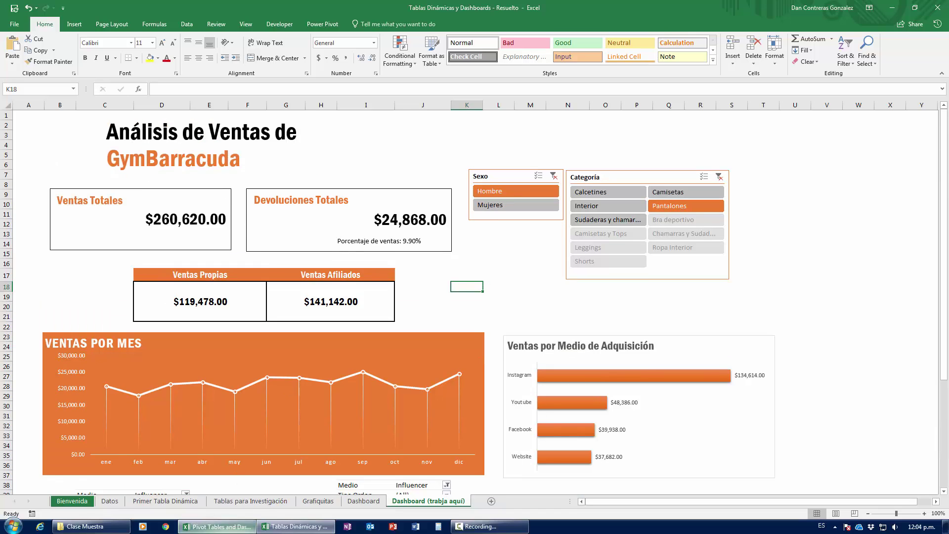
# Return to the Pivot Tables and Dashboards workbook, open the Data sheet and go to the Order header in its first column
pyautogui.click(237, 526)
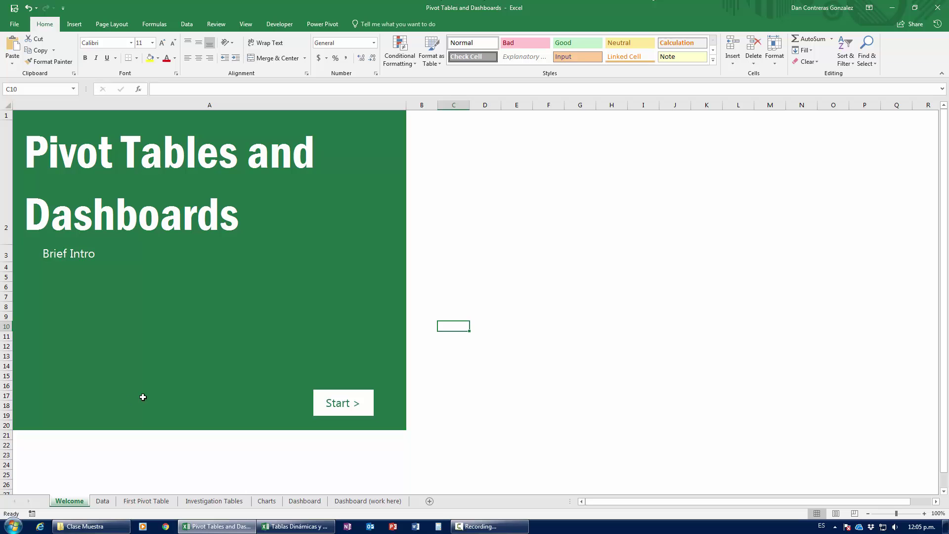
pyautogui.click(103, 501)
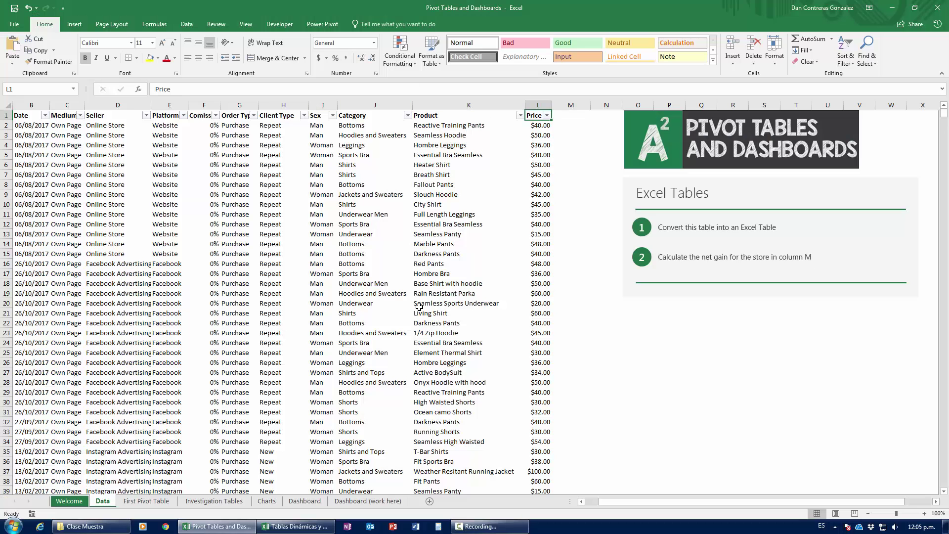
pyautogui.click(63, 117)
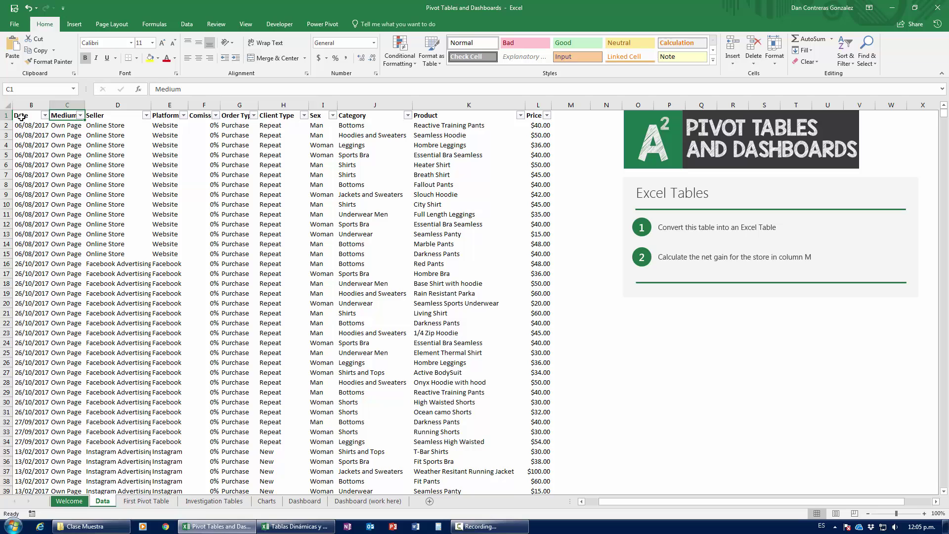
pyautogui.click(20, 117)
pyautogui.press('Left')
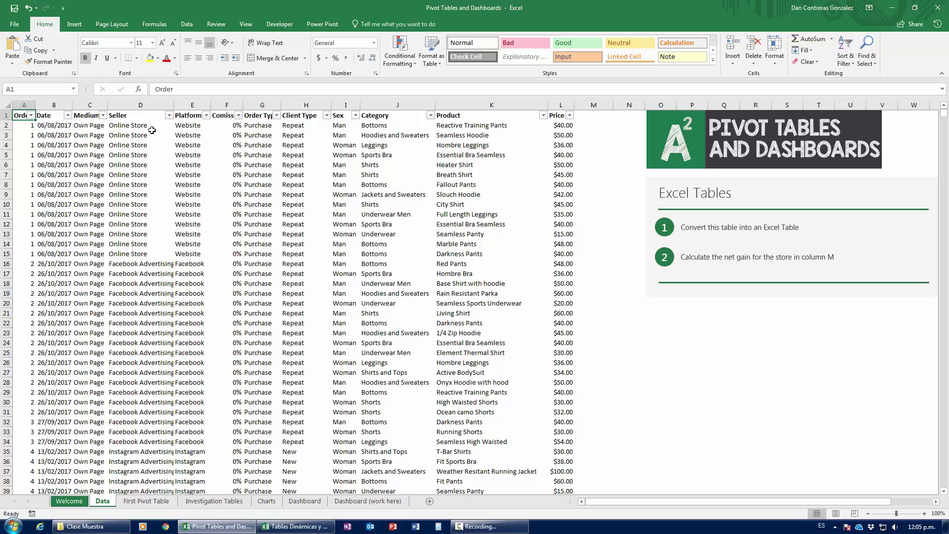
# Examine the order records down the Seller column to see which sellers and platforms the data contains
pyautogui.click(142, 128)
pyautogui.press('Down')
pyautogui.press('Down')
pyautogui.press('Down')
pyautogui.press('Down')
pyautogui.press('Down')
pyautogui.press('Down')
pyautogui.press('Down')
pyautogui.press('Down')
pyautogui.press('Down')
pyautogui.press('Down')
pyautogui.press('Down')
pyautogui.press('Down')
pyautogui.press('Down')
pyautogui.press('Down')
pyautogui.press('Down')
pyautogui.press('Down')
pyautogui.press('Down')
pyautogui.press('Down')
pyautogui.press('Down')
pyautogui.press('Down')
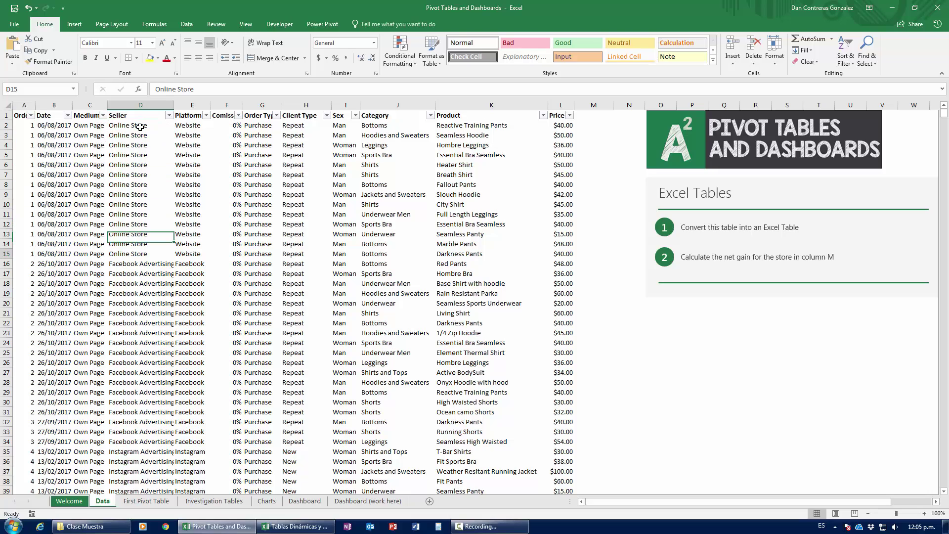
pyautogui.press('Down')
pyautogui.press('Down')
pyautogui.press('Down')
pyautogui.press('Down')
pyautogui.press('Down')
pyautogui.press('Down')
pyautogui.press('Down')
pyautogui.press('Down')
pyautogui.press('Down')
pyautogui.press('Down')
pyautogui.press('Down')
pyautogui.press('Down')
pyautogui.press('Down')
pyautogui.press('Down')
pyautogui.press('Down')
pyautogui.press('Down')
pyautogui.press('Down')
pyautogui.press('Down')
pyautogui.press('Down')
pyautogui.press('Down')
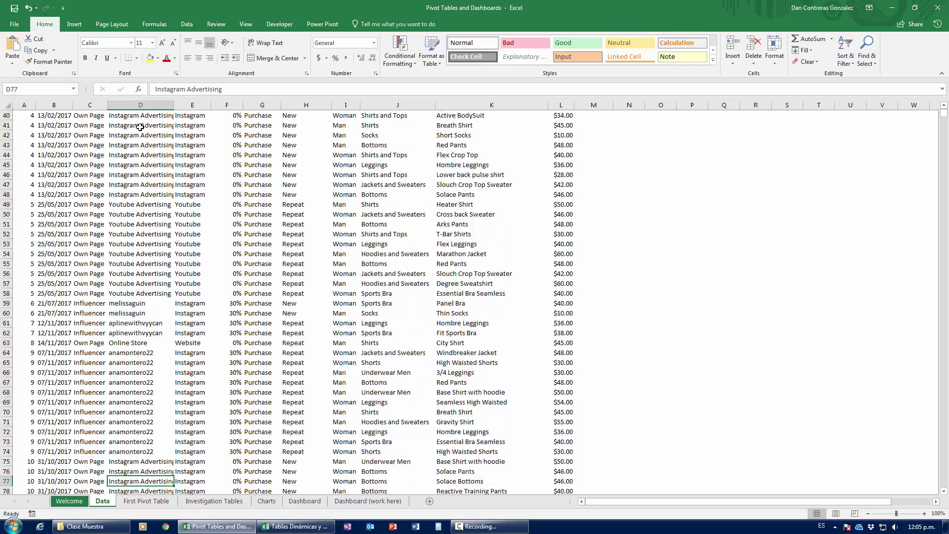
pyautogui.press('Down')
pyautogui.press('Down')
pyautogui.press('Down')
pyautogui.press('Down')
pyautogui.press('Down')
pyautogui.press('Down')
pyautogui.press('Down')
pyautogui.press('Down')
pyautogui.press('Down')
pyautogui.press('Down')
pyautogui.press('Down')
pyautogui.press('Down')
pyautogui.press('Down')
pyautogui.press('Down')
pyautogui.press('Down')
pyautogui.press('Down')
pyautogui.press('Down')
pyautogui.press('Down')
pyautogui.press('Down')
pyautogui.press('Down')
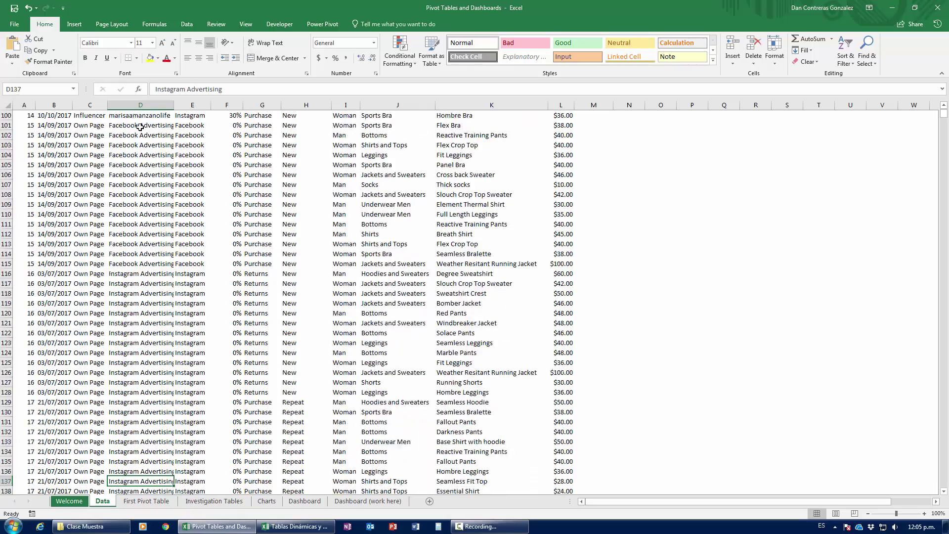
pyautogui.press('Down')
pyautogui.press('Down')
pyautogui.press('Down')
pyautogui.press('Down')
pyautogui.press('Down')
pyautogui.press('Down')
pyautogui.press('Down')
pyautogui.press('Down')
pyautogui.press('Down')
pyautogui.press('Down')
pyautogui.press('Down')
pyautogui.press('Down')
pyautogui.press('Down')
pyautogui.press('Down')
pyautogui.press('Down')
pyautogui.press('Down')
pyautogui.press('Down')
pyautogui.press('Down')
pyautogui.press('Down')
pyautogui.press('Down')
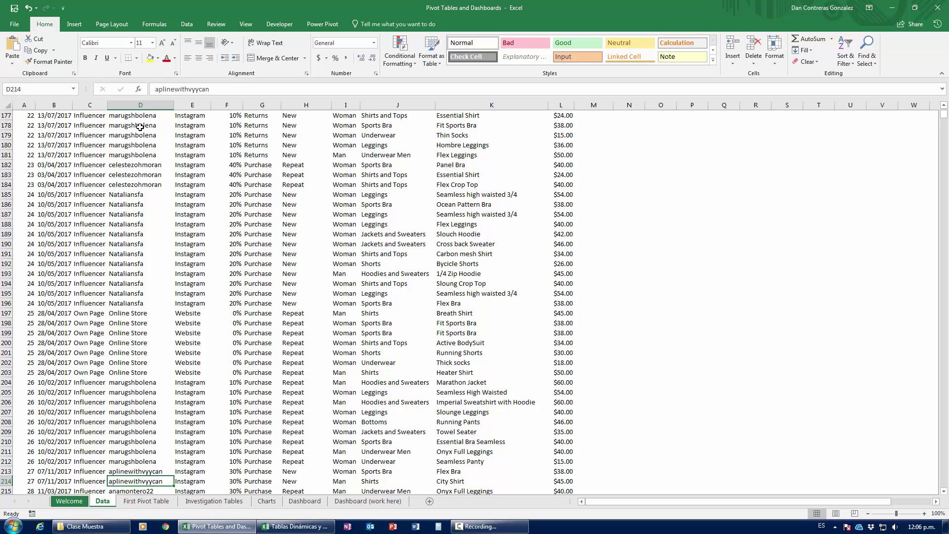
# Go back to the Seller header and review the records again, comparing own-page sales with influencer sales
pyautogui.hotkey('ctrl', 'Up')
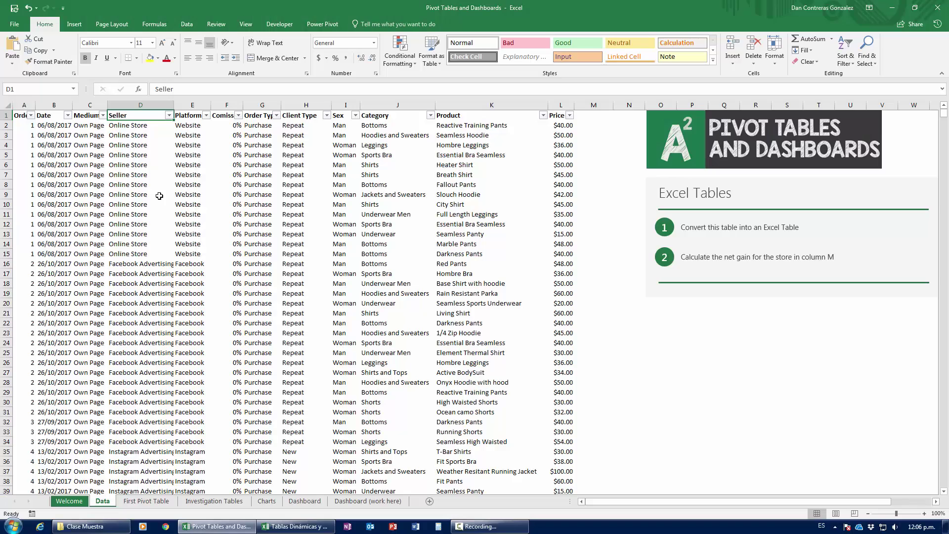
pyautogui.press('Down')
pyautogui.press('Down')
pyautogui.press('Down')
pyautogui.press('Down')
pyautogui.press('Down')
pyautogui.press('Down')
pyautogui.press('Down')
pyautogui.press('Down')
pyautogui.press('Down')
pyautogui.press('Down')
pyautogui.press('Down')
pyautogui.press('Down')
pyautogui.press('Down')
pyautogui.press('Down')
pyautogui.press('Down')
pyautogui.press('Down')
pyautogui.press('Down')
pyautogui.press('Down')
pyautogui.press('Down')
pyautogui.press('Down')
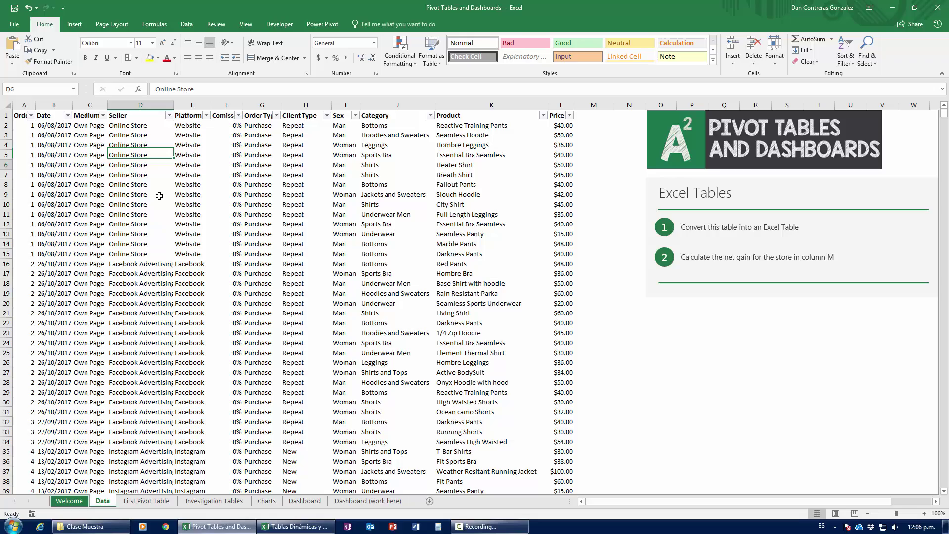
pyautogui.press('Down')
pyautogui.press('Down')
pyautogui.press('Down')
pyautogui.press('Down')
pyautogui.press('Down')
pyautogui.press('Down')
pyautogui.press('Down')
pyautogui.press('Down')
pyautogui.press('Down')
pyautogui.press('Down')
pyautogui.press('Down')
pyautogui.press('Down')
pyautogui.press('Down')
pyautogui.press('Down')
pyautogui.press('Down')
pyautogui.press('Down')
pyautogui.press('Down')
pyautogui.press('Down')
pyautogui.press('Down')
pyautogui.press('Down')
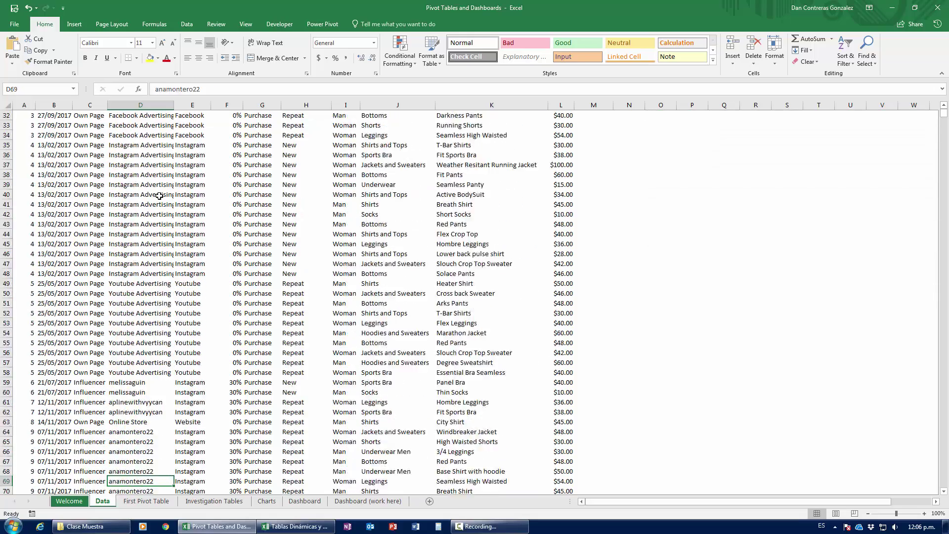
pyautogui.press('Down')
pyautogui.press('Down')
pyautogui.press('Down')
pyautogui.press('Down')
pyautogui.press('Down')
pyautogui.press('Down')
pyautogui.press('Down')
pyautogui.press('Down')
pyautogui.press('Down')
pyautogui.press('Down')
pyautogui.press('Down')
pyautogui.press('Down')
pyautogui.press('Down')
pyautogui.press('Down')
pyautogui.press('Down')
pyautogui.press('Down')
pyautogui.press('Down')
pyautogui.press('Down')
pyautogui.press('Down')
pyautogui.press('Down')
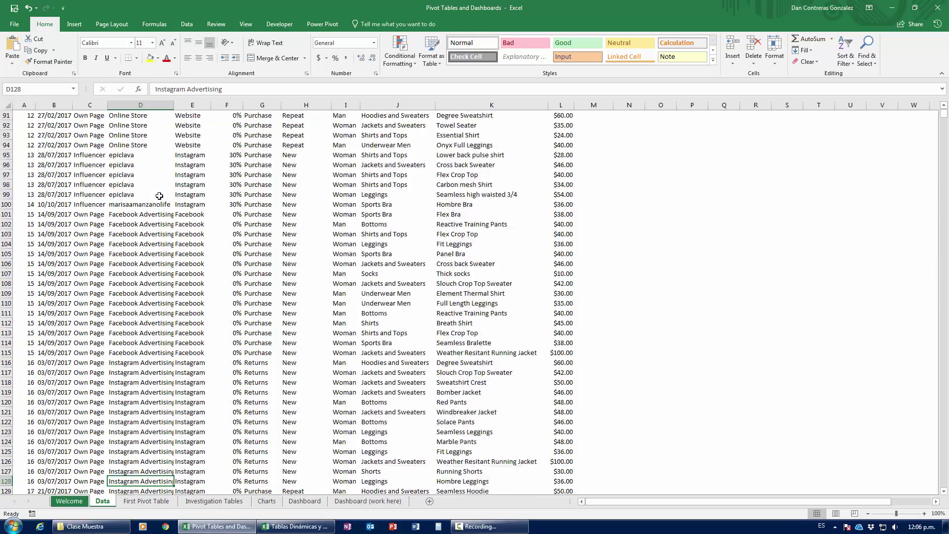
# Examine the records down to the last row of the Seller column, and review the headers from Order to Price
pyautogui.press('Down')
pyautogui.press('Down')
pyautogui.press('Down')
pyautogui.press('Down')
pyautogui.press('Down')
pyautogui.press('Down')
pyautogui.press('Down')
pyautogui.press('Down')
pyautogui.hotkey('ctrl', 'Down')
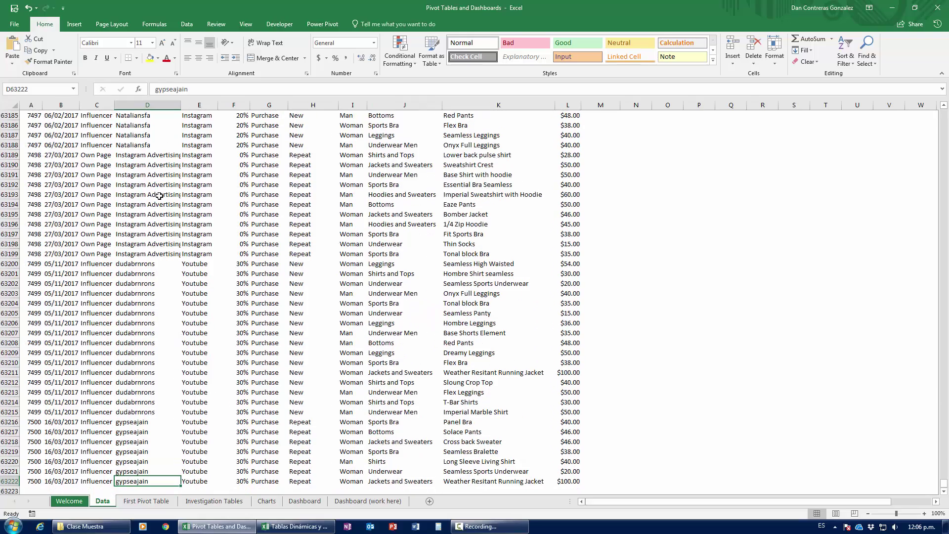
pyautogui.hotkey('ctrl', 'Up')
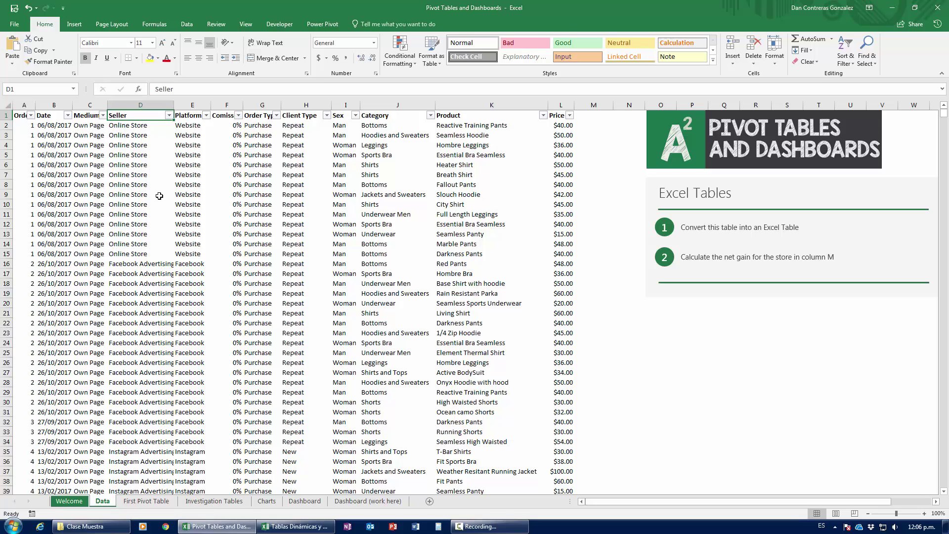
pyautogui.moveTo(21, 115); pyautogui.dragTo(554, 114)
# Convert the order data in A1:L63222 into an Excel table with headers
pyautogui.click(378, 213)
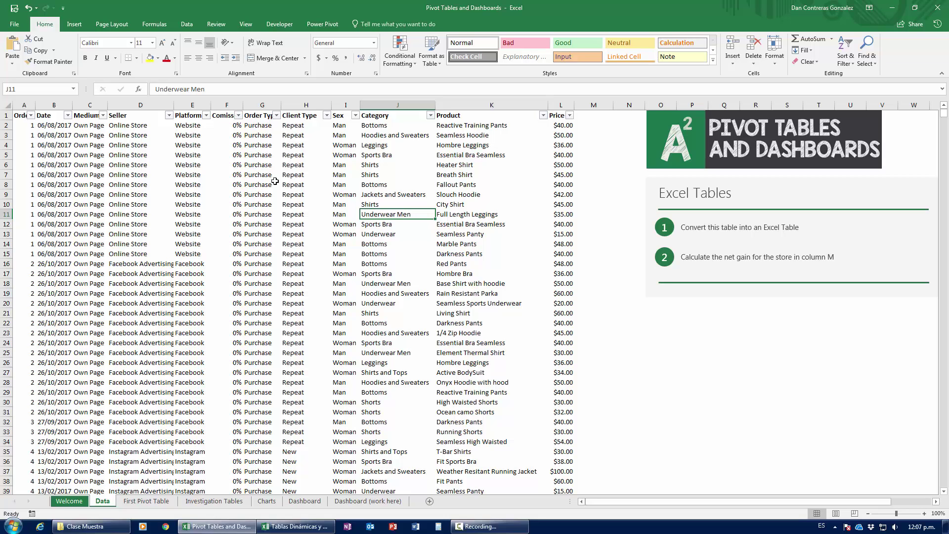
pyautogui.click(75, 25)
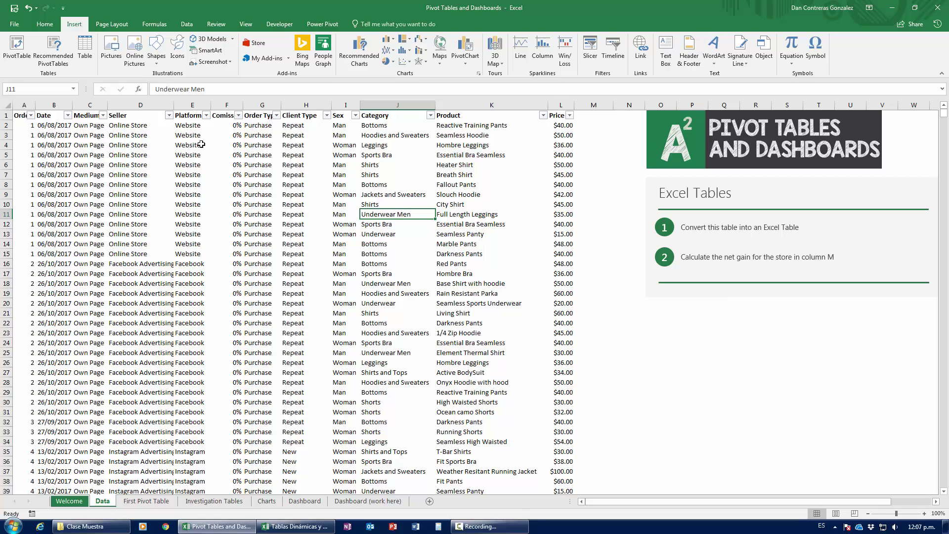
pyautogui.click(152, 146)
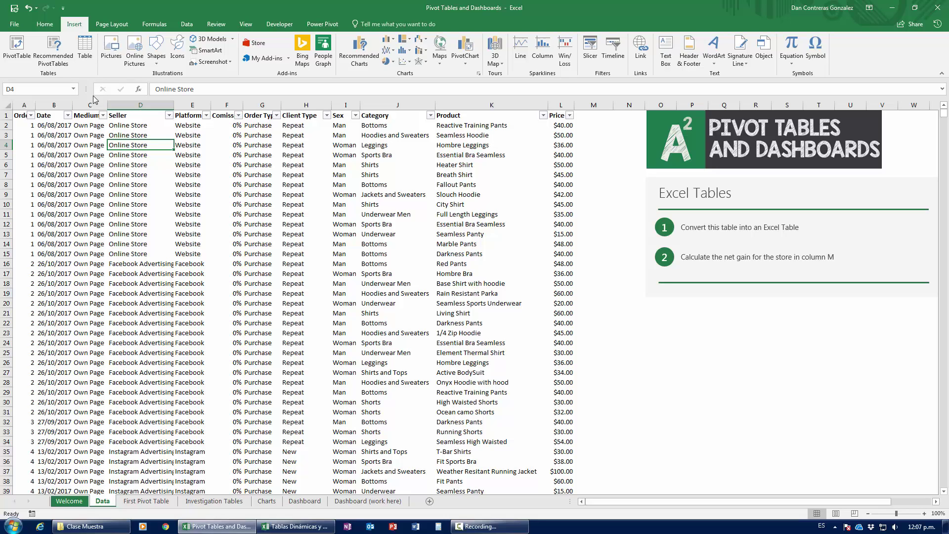
pyautogui.click(85, 55)
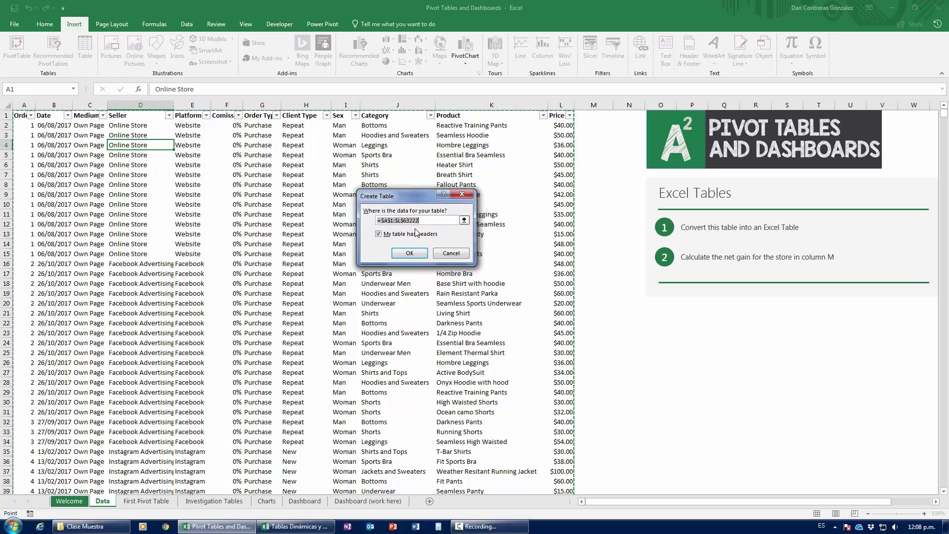
pyautogui.click(403, 254)
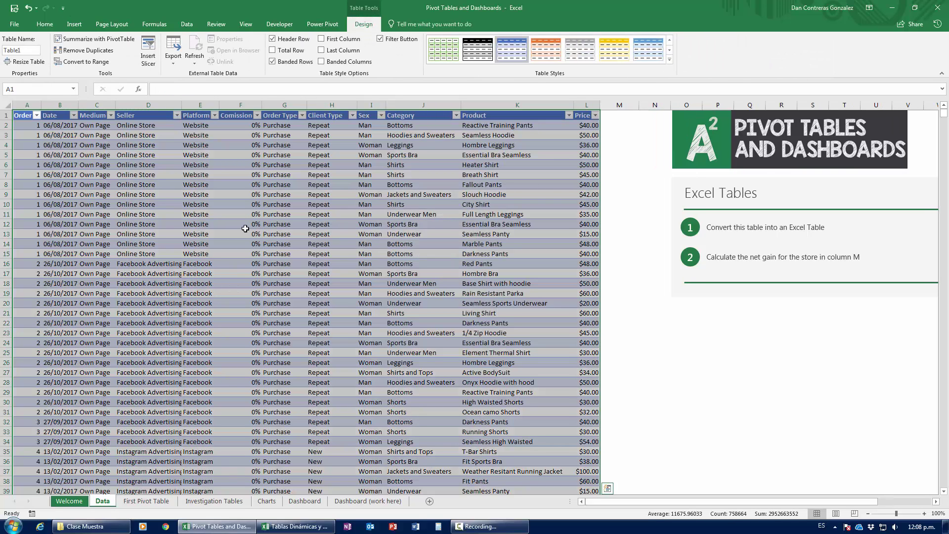
# Examine the new table down the Order Type column, checking how its headers behave below the first rows
pyautogui.click(287, 235)
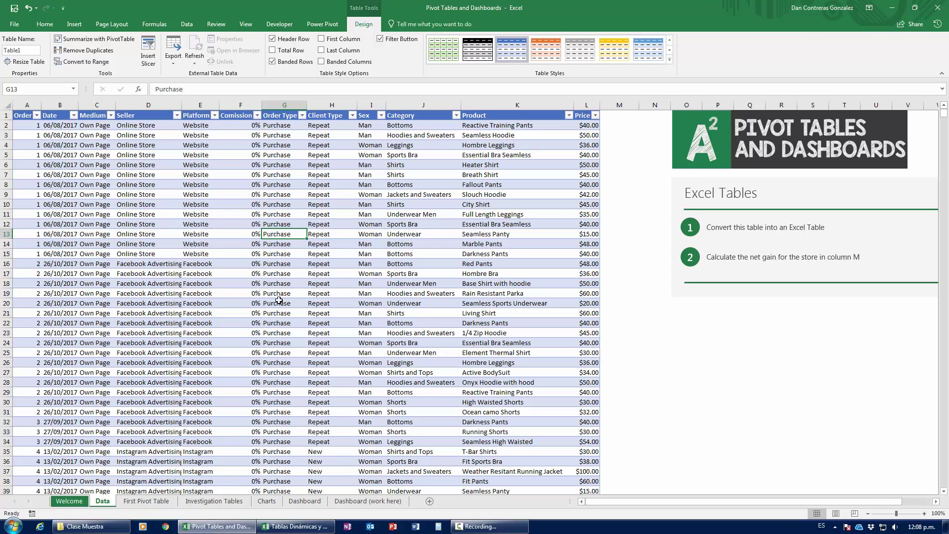
pyautogui.press('Down')
pyautogui.press('Down')
pyautogui.press('Down')
pyautogui.press('Down')
pyautogui.press('Down')
pyautogui.press('Down')
pyautogui.press('Down')
pyautogui.press('Down')
pyautogui.press('Down')
pyautogui.press('Down')
pyautogui.press('Down')
pyautogui.press('Down')
pyautogui.press('Down')
pyautogui.press('Down')
pyautogui.press('Down')
pyautogui.press('Down')
pyautogui.press('Down')
pyautogui.press('Down')
pyautogui.press('Down')
pyautogui.press('Down')
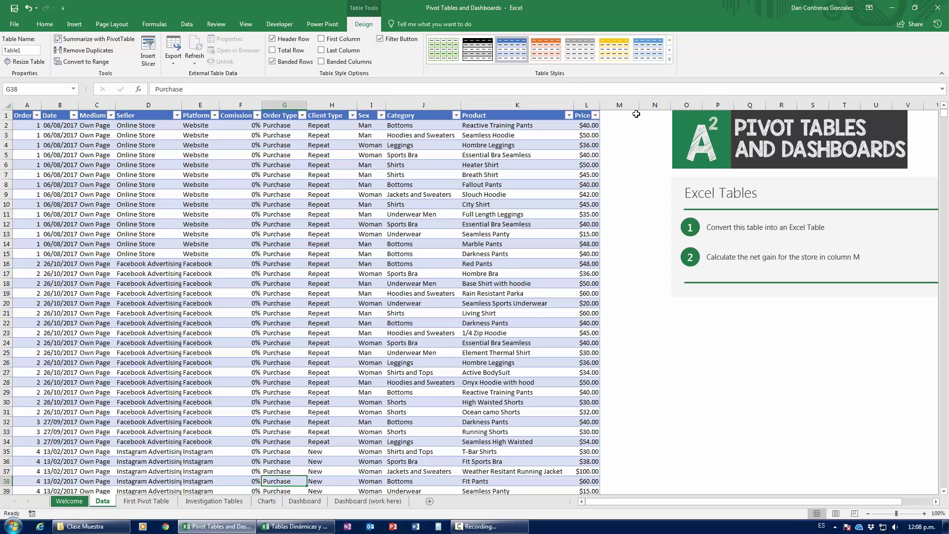
pyautogui.press('Down')
pyautogui.press('Down')
pyautogui.press('Down')
pyautogui.press('Down')
pyautogui.press('Down')
pyautogui.press('Down')
pyautogui.press('Down')
pyautogui.press('Down')
pyautogui.press('Down')
pyautogui.press('Down')
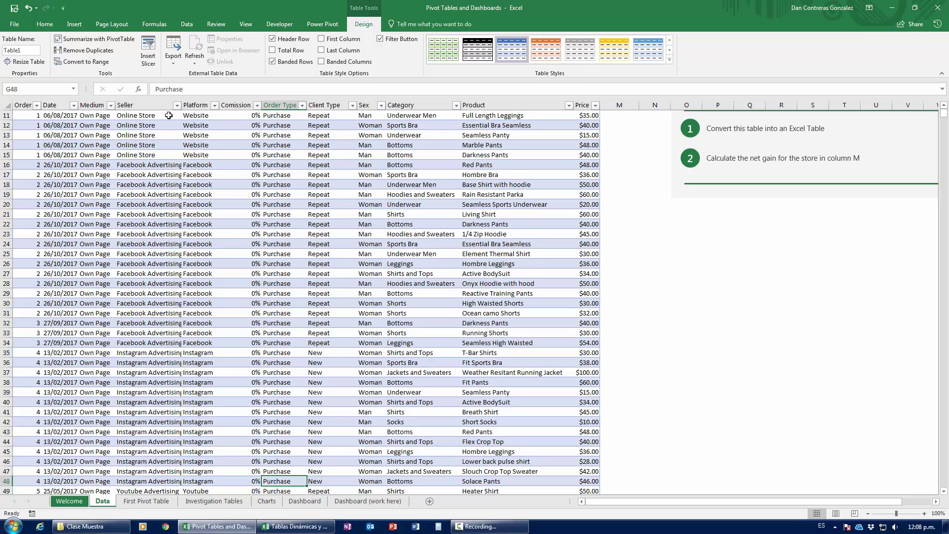
pyautogui.press('Down')
pyautogui.press('Down')
pyautogui.press('Down')
pyautogui.press('Down')
pyautogui.press('Down')
pyautogui.press('Down')
pyautogui.press('Down')
pyautogui.press('Down')
pyautogui.press('Down')
pyautogui.press('Down')
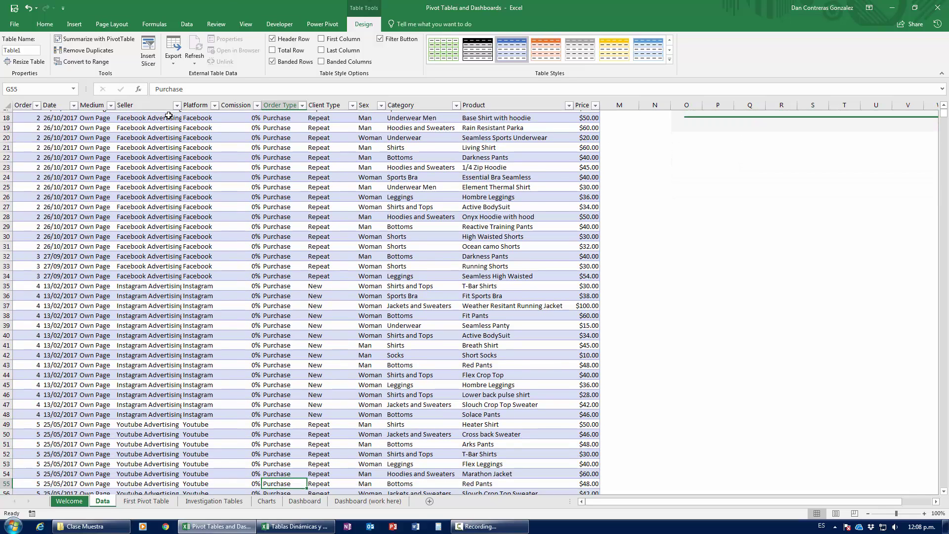
pyautogui.press('Down')
pyautogui.press('Down')
pyautogui.press('Down')
pyautogui.press('Down')
pyautogui.press('Down')
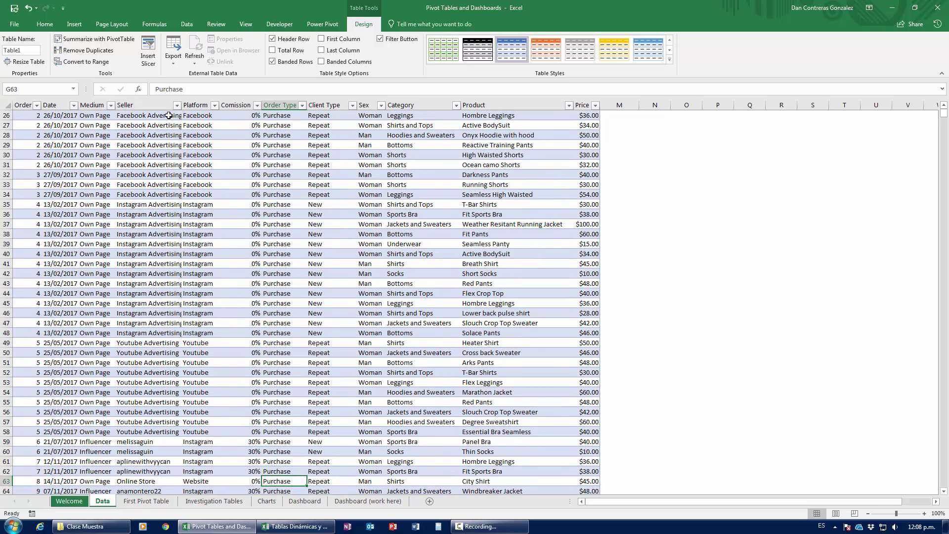
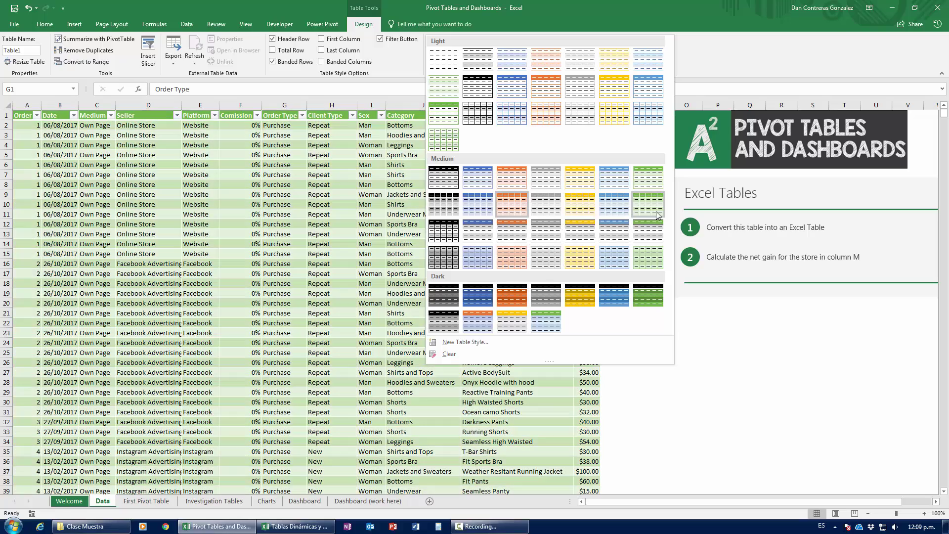
# Try a green Medium style on the table, and apply the blue Light style with a solid blue header row
pyautogui.click(647, 204)
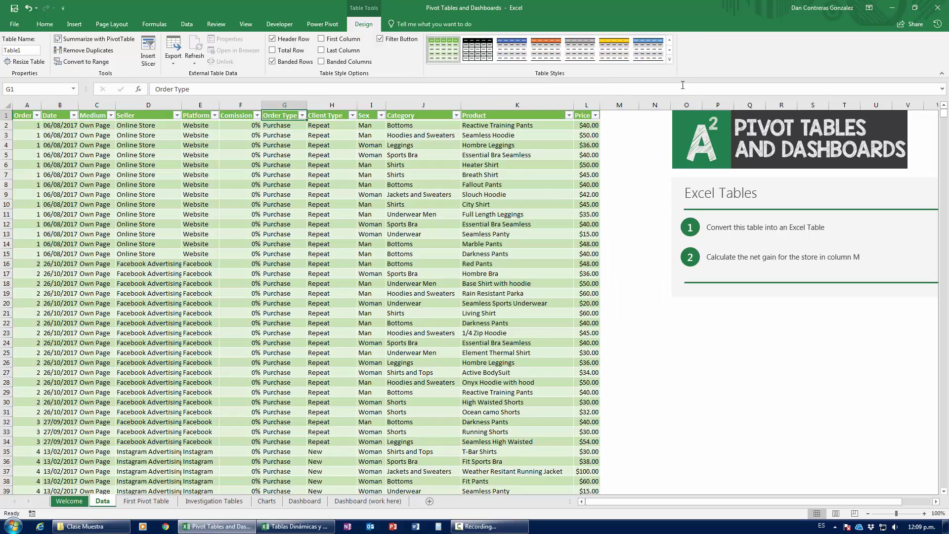
pyautogui.click(669, 59)
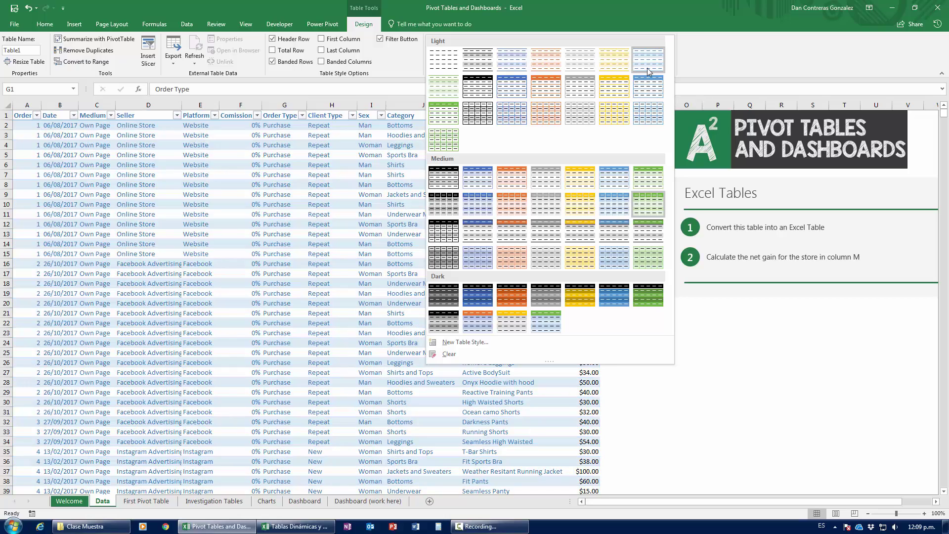
pyautogui.click(511, 87)
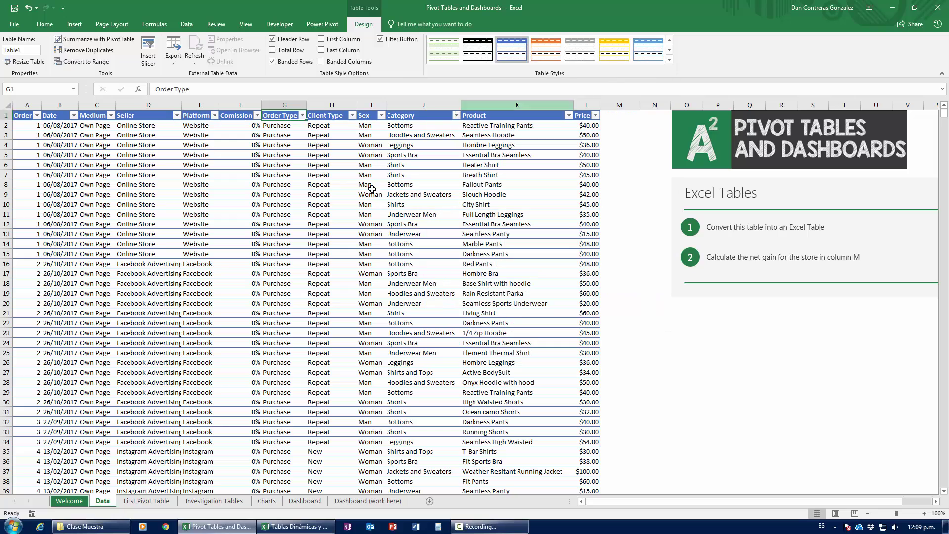
pyautogui.click(329, 204)
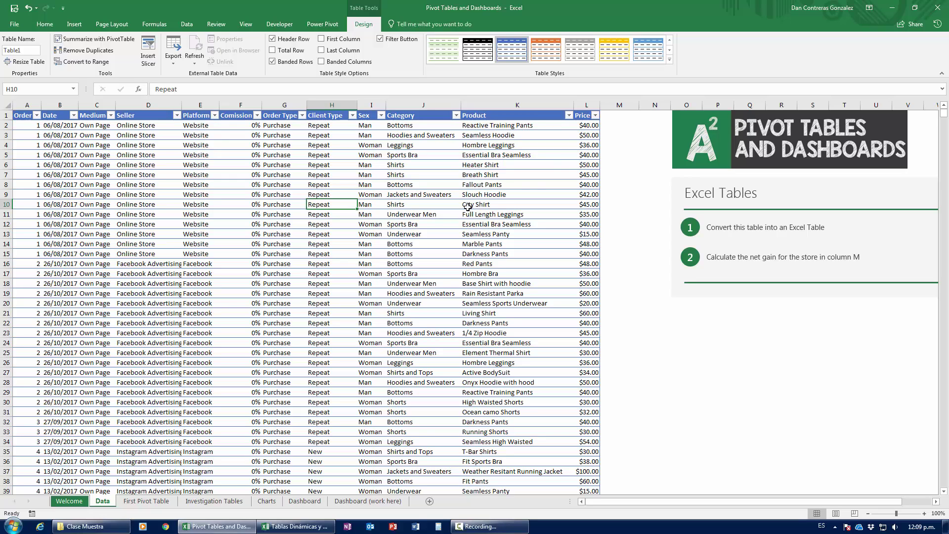
pyautogui.click(612, 117)
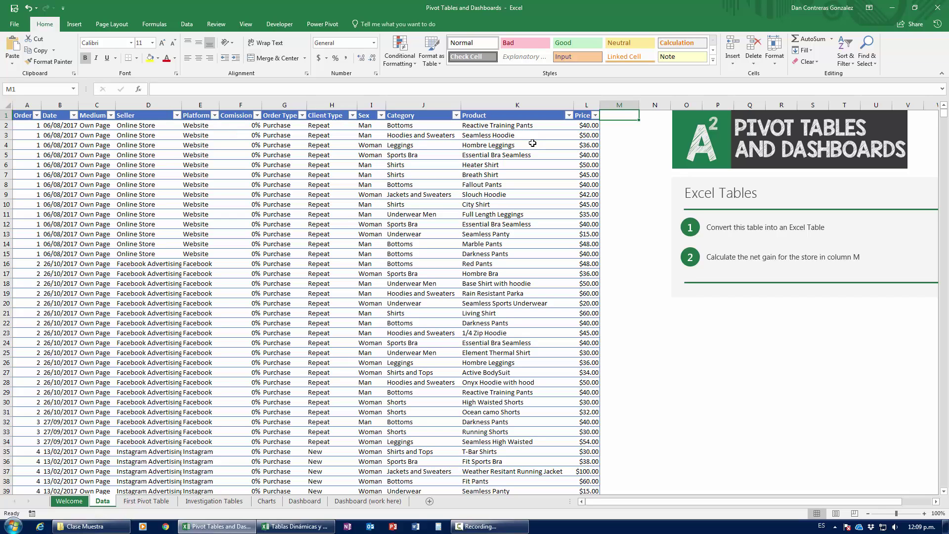
pyautogui.write('Income')
pyautogui.press('Return')
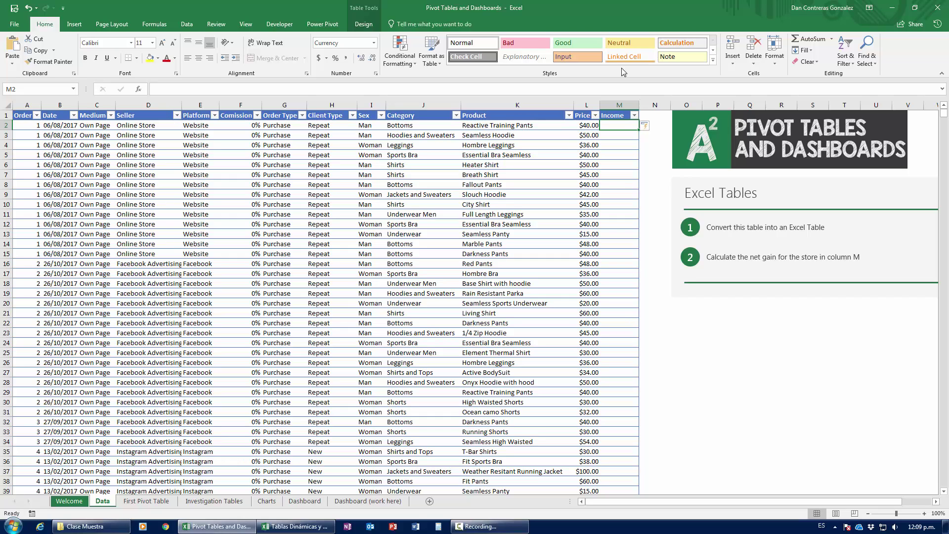
pyautogui.write('=')
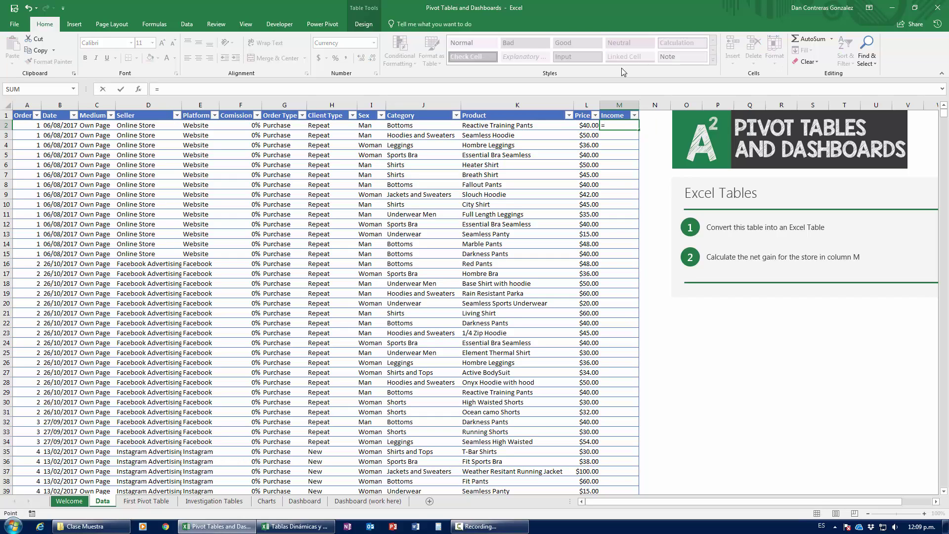
pyautogui.write('[@Price]*.75')
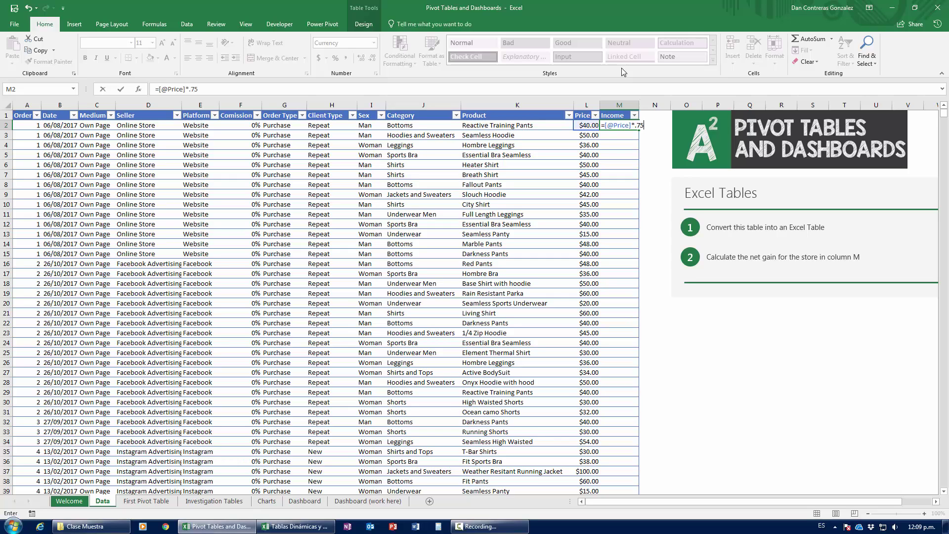
pyautogui.press('Return')
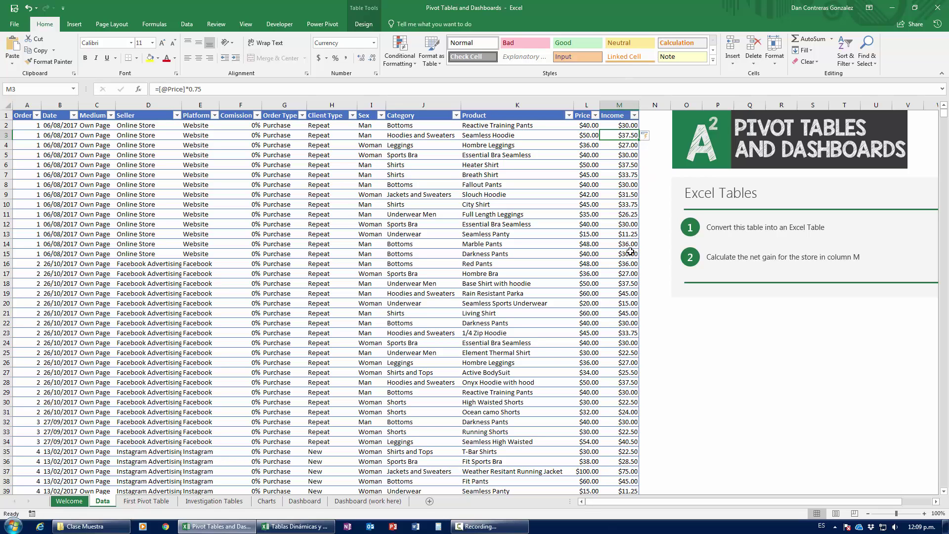
pyautogui.hotkey('ctrl', 'Down')
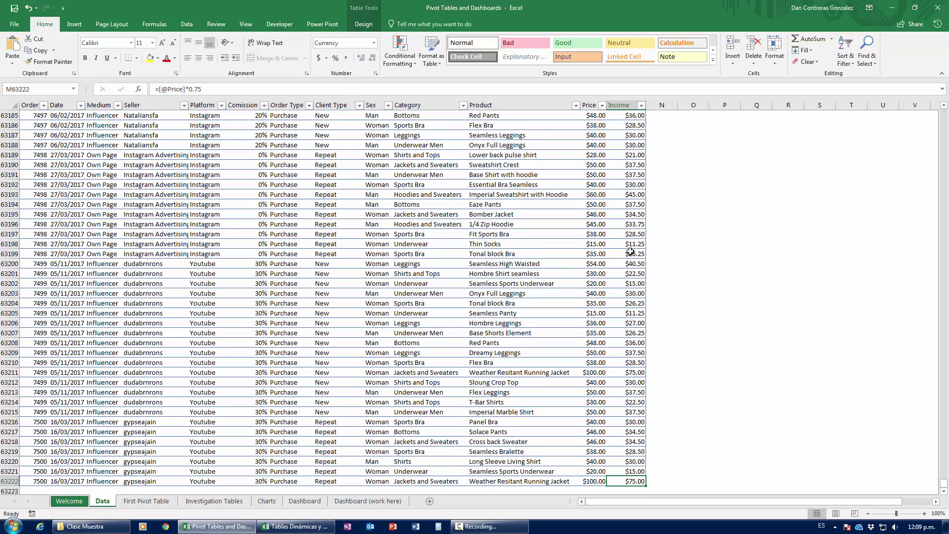
pyautogui.hotkey('ctrl', 'Up')
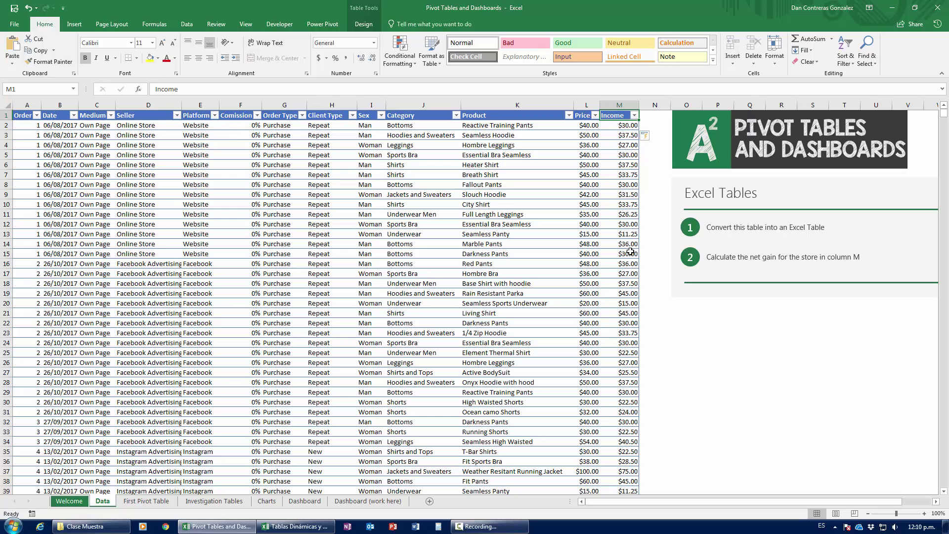
# Delete the entire Income column from the sheet
pyautogui.click(619, 104)
pyautogui.rightClick(618, 106)
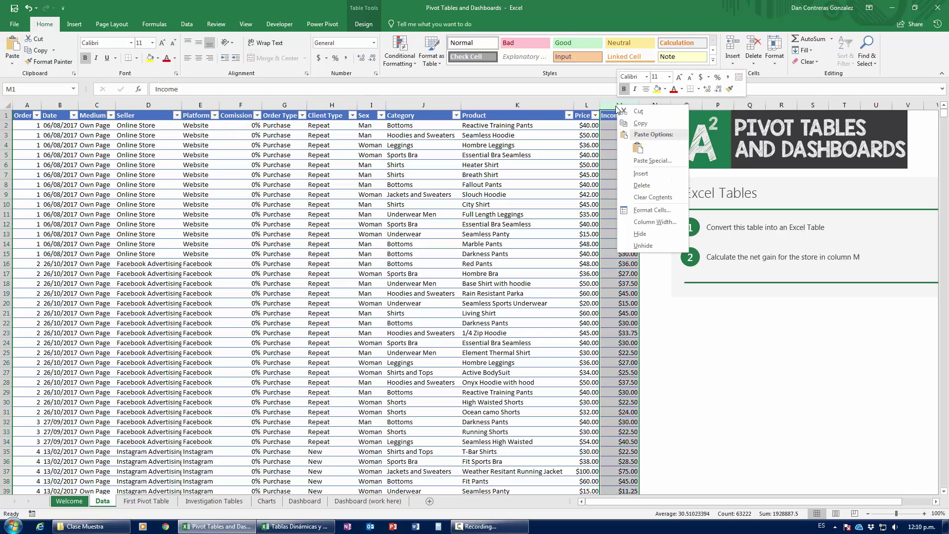
pyautogui.click(640, 188)
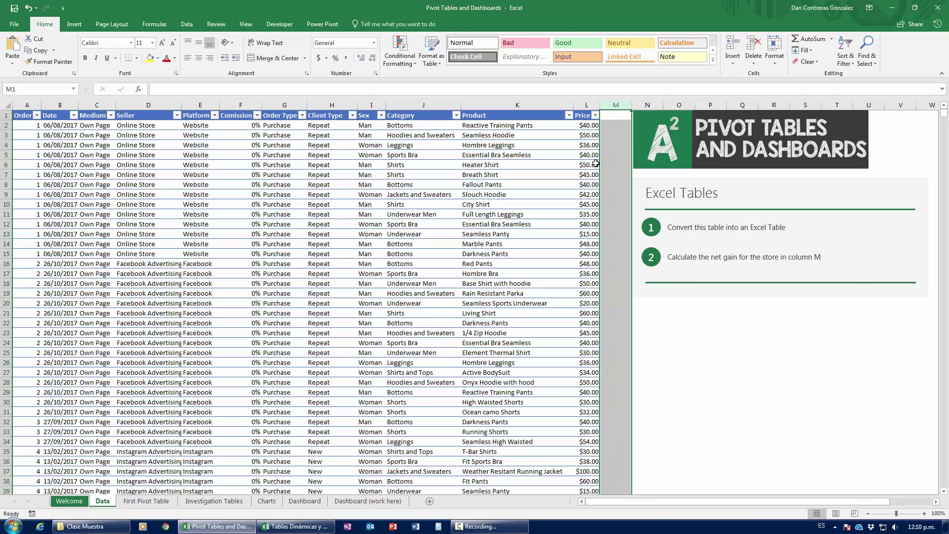
pyautogui.click(563, 197)
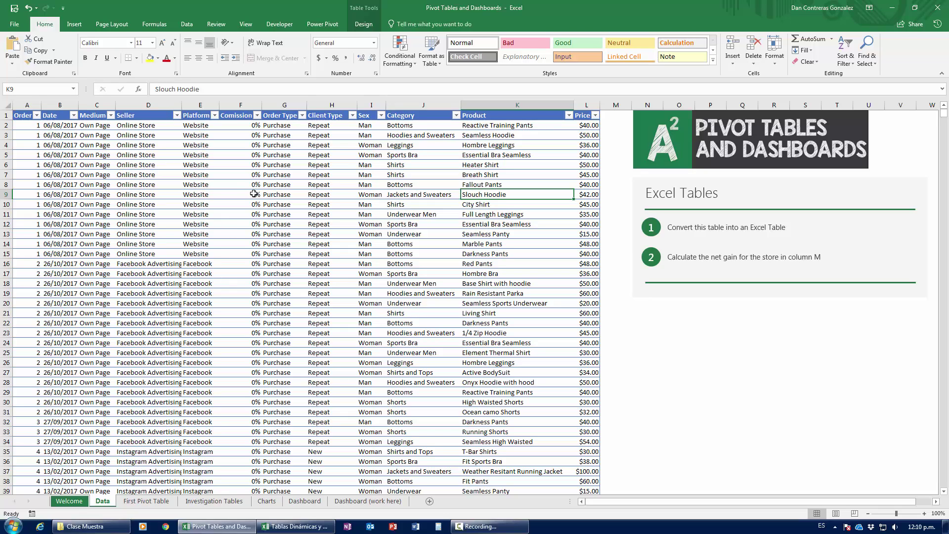
# Rename the table as Data
pyautogui.click(295, 165)
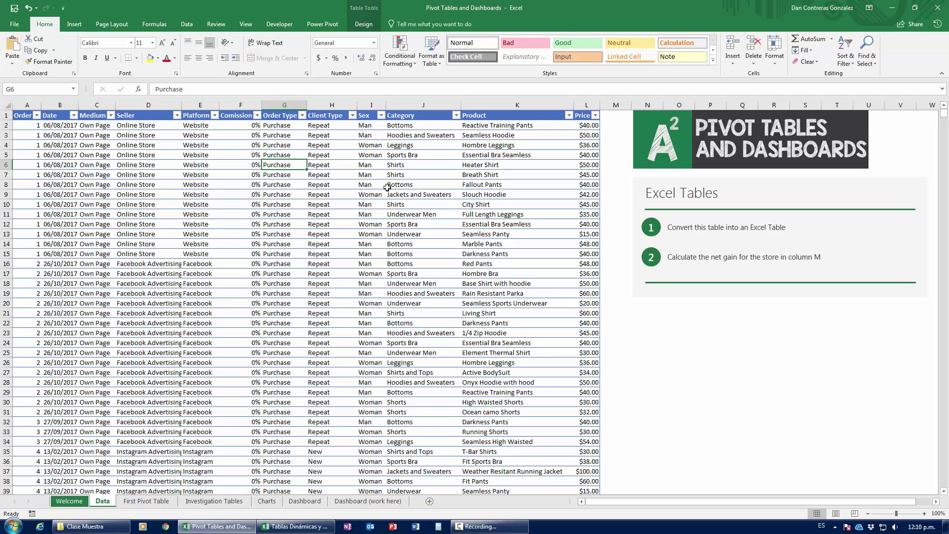
pyautogui.click(273, 236)
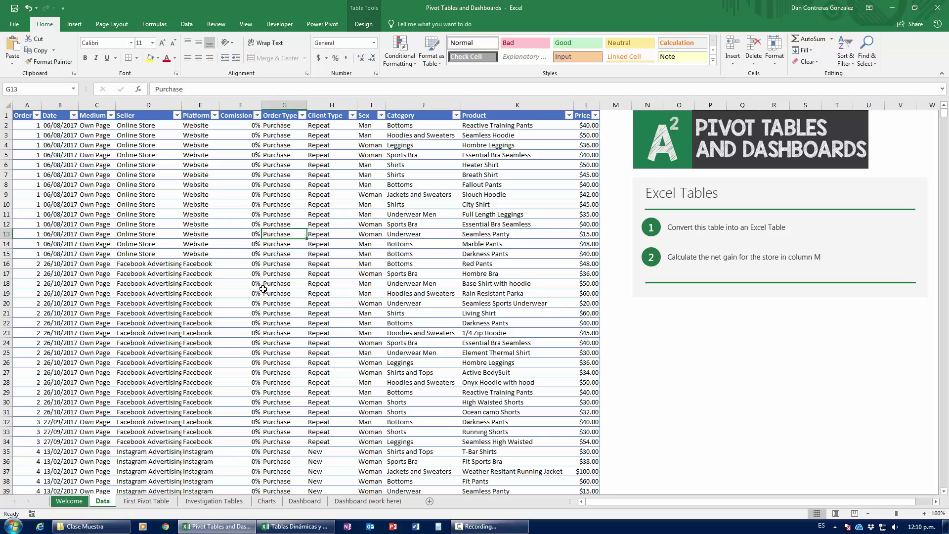
pyautogui.click(364, 25)
pyautogui.click(274, 223)
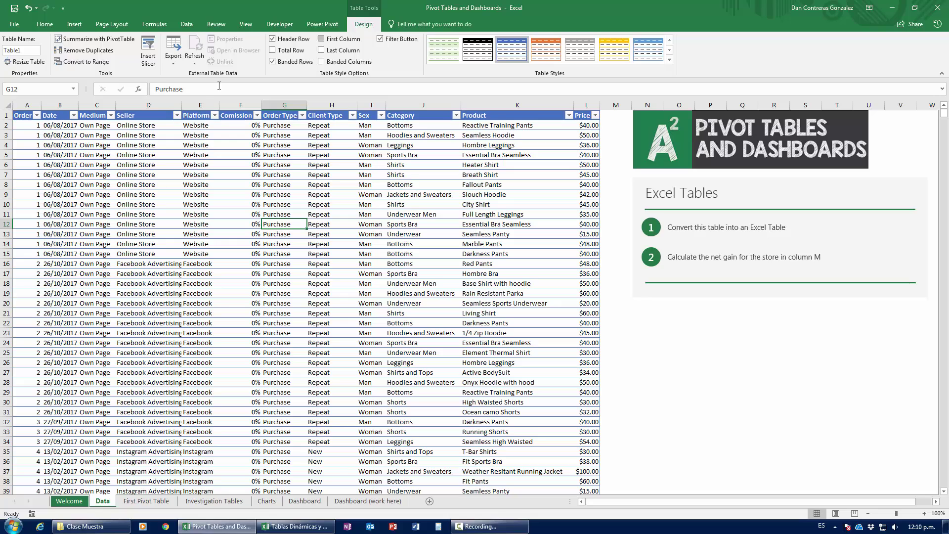
pyautogui.click(23, 52)
pyautogui.write('Data')
pyautogui.press('Return')
pyautogui.click(254, 176)
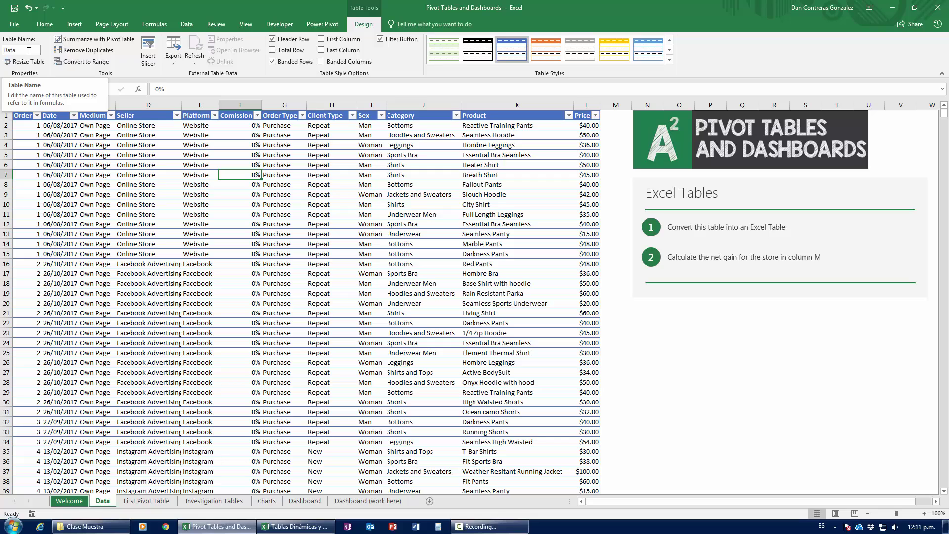
pyautogui.click(179, 203)
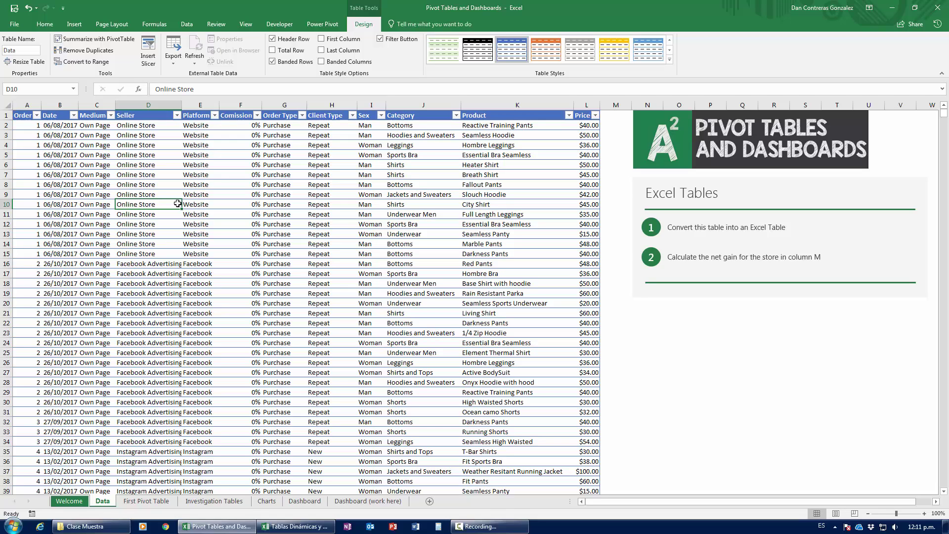
# Open the First Pivot Table sheet and delete the Spanish line from instruction 1, keeping its English text
pyautogui.click(160, 500)
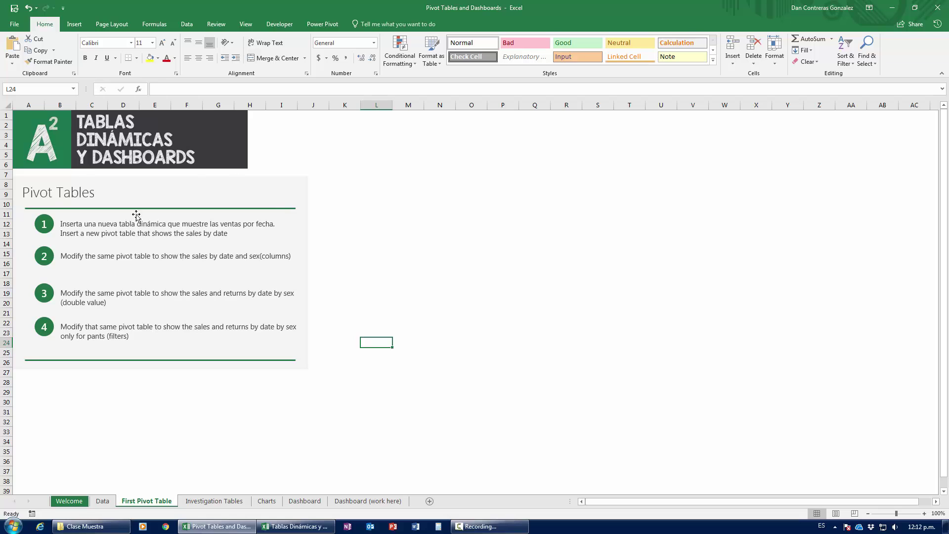
pyautogui.moveTo(276, 222); pyautogui.dragTo(61, 224)
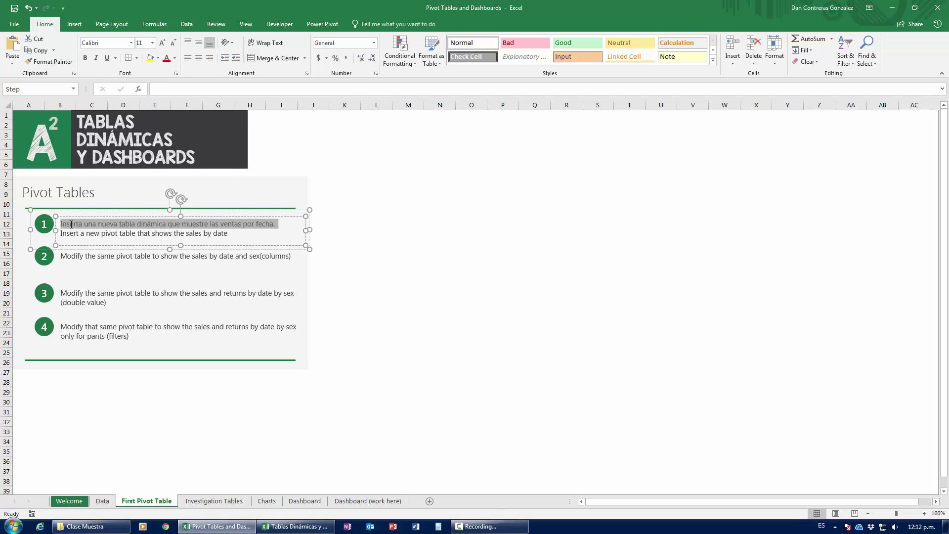
pyautogui.press('Delete')
pyautogui.click(505, 251)
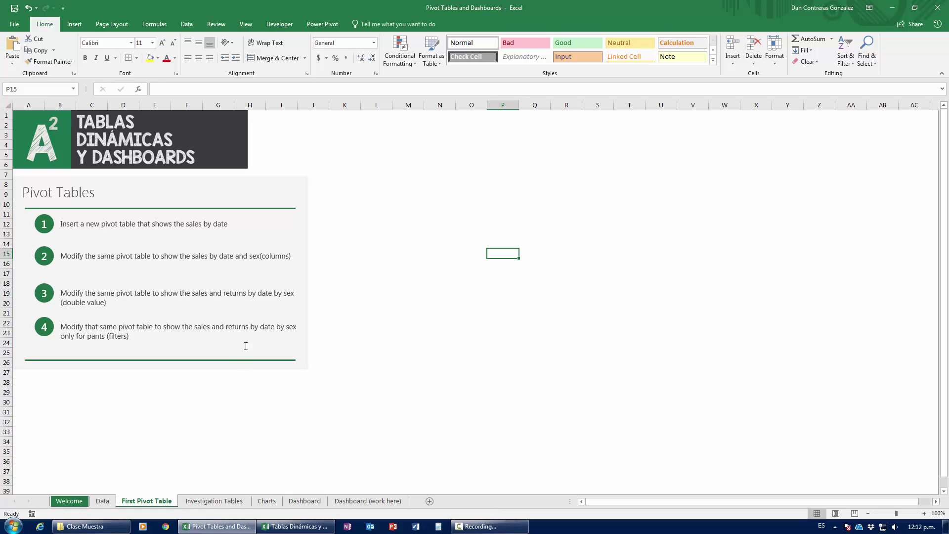
# Insert a pivot table based on the Data table, placing it on the existing First Pivot Table sheet at cell L12
pyautogui.click(102, 500)
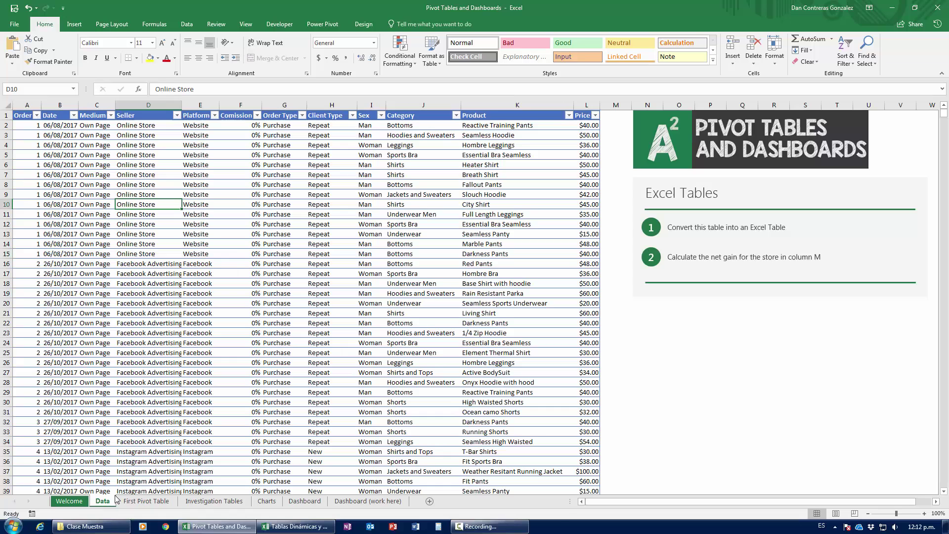
pyautogui.click(326, 203)
pyautogui.click(266, 186)
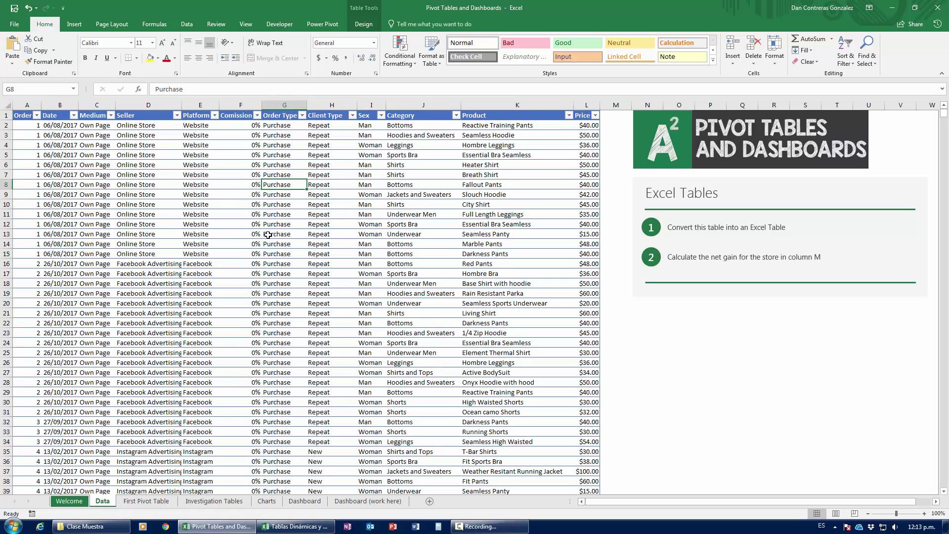
pyautogui.click(75, 24)
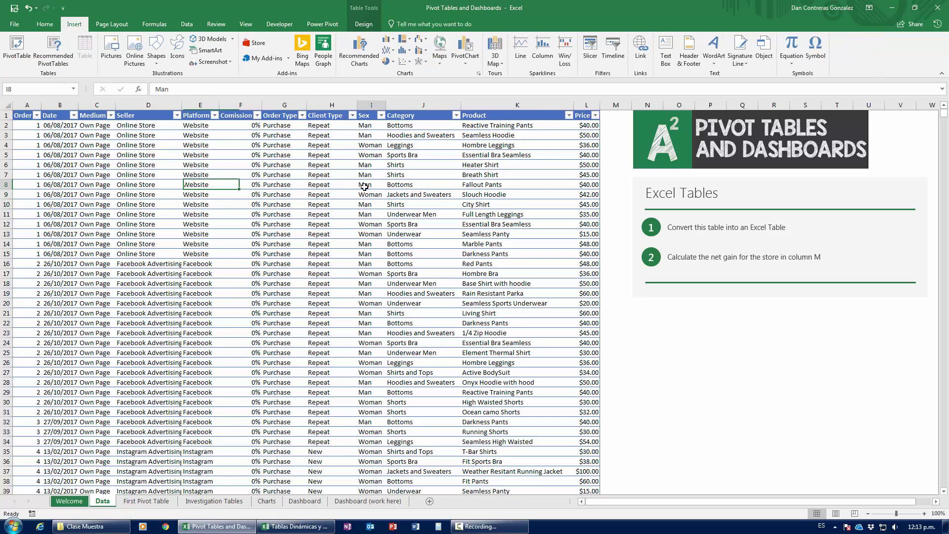
pyautogui.click(271, 212)
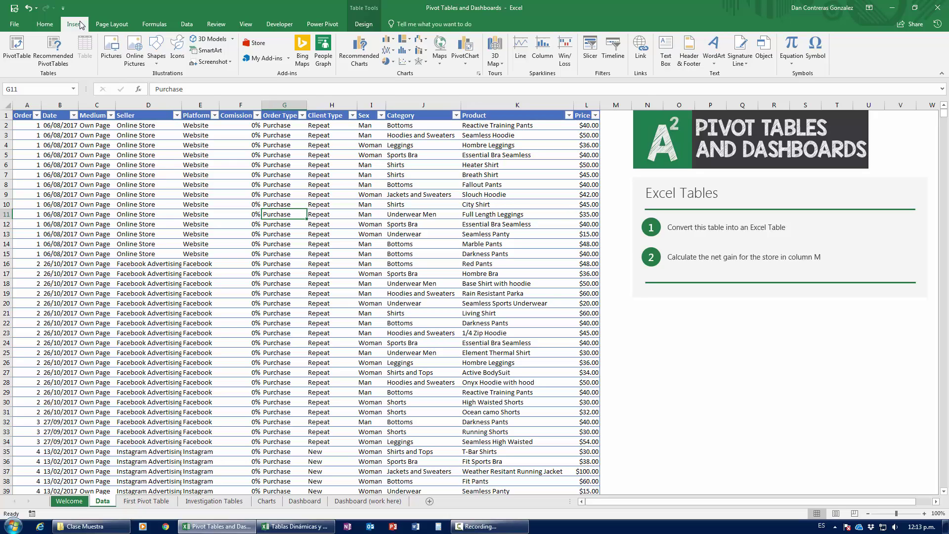
pyautogui.click(16, 47)
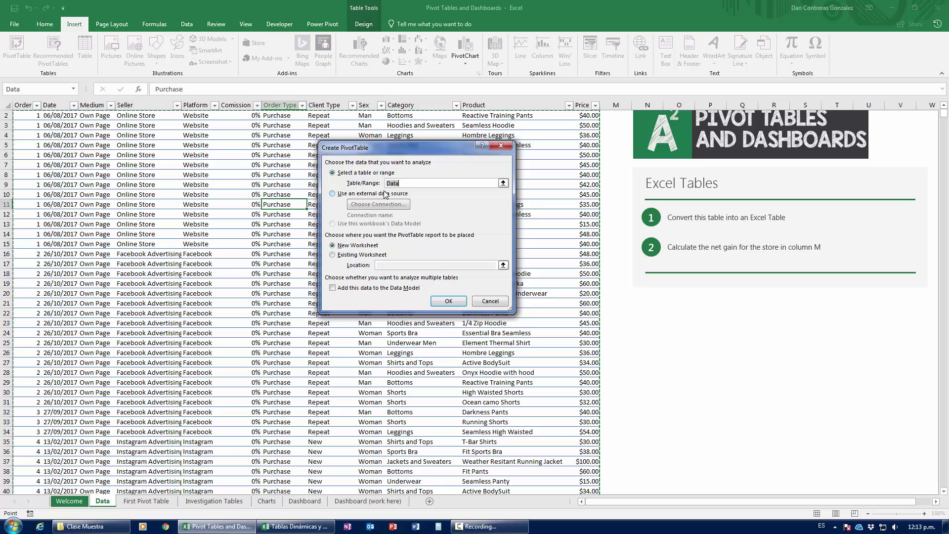
pyautogui.click(345, 256)
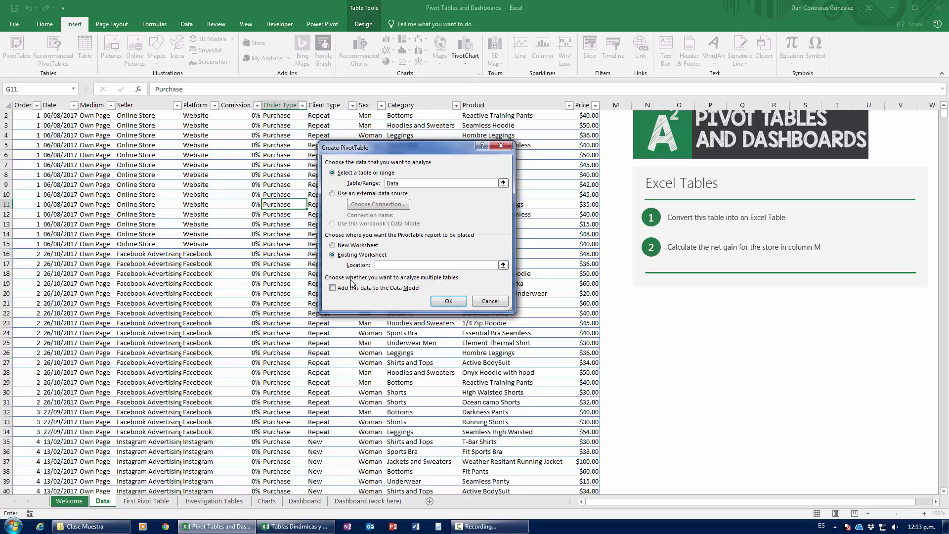
pyautogui.click(150, 502)
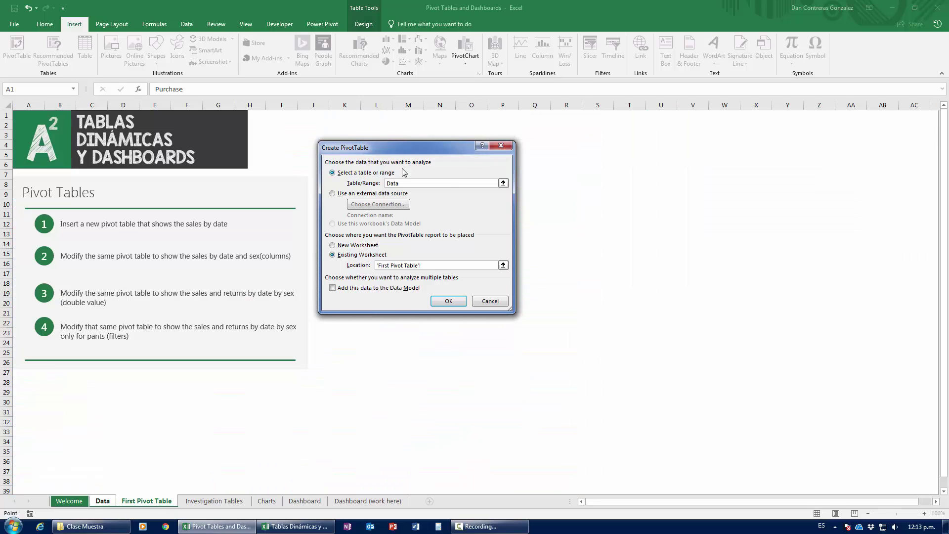
pyautogui.moveTo(397, 158); pyautogui.dragTo(148, 166)
pyautogui.click(375, 224)
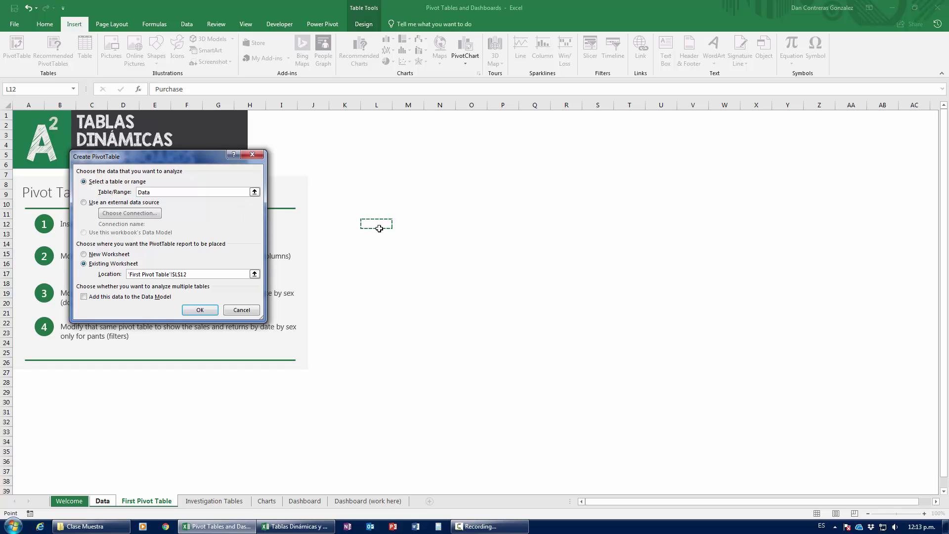
pyautogui.click(200, 310)
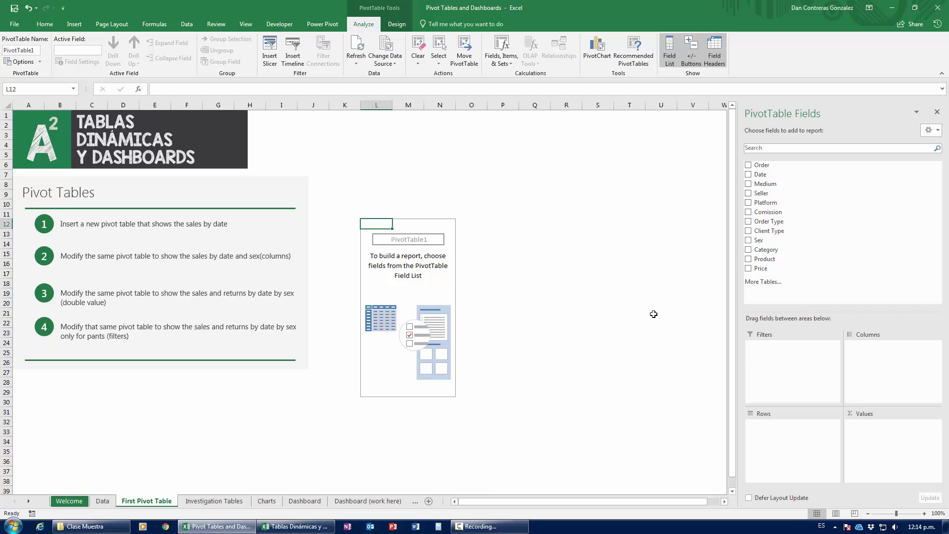
# Close the PivotTable Fields list and switch the selection between the empty pivot table and blank cells
pyautogui.click(554, 249)
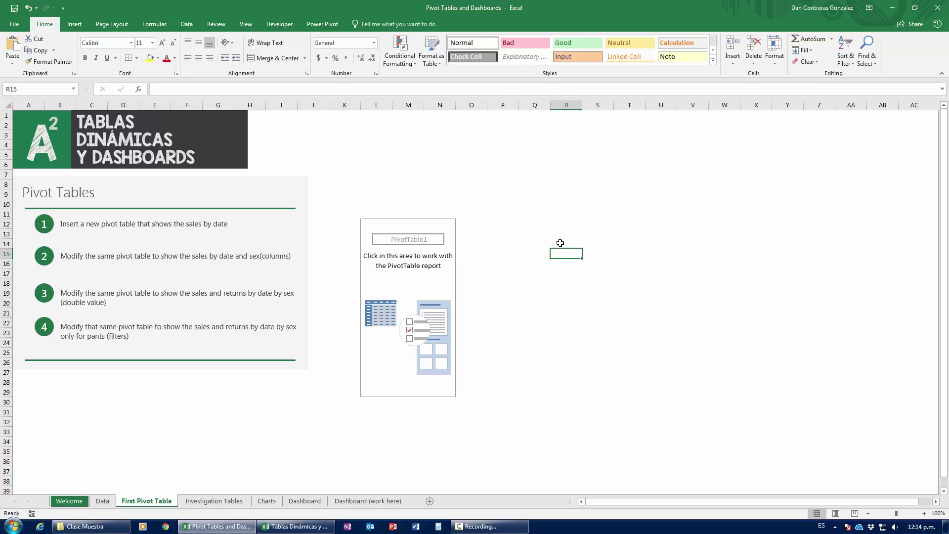
pyautogui.click(417, 260)
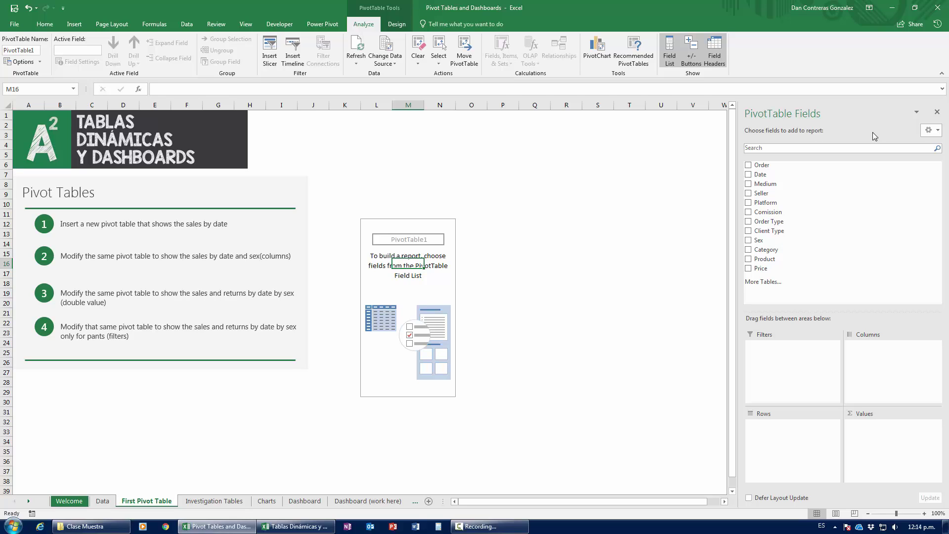
pyautogui.click(937, 113)
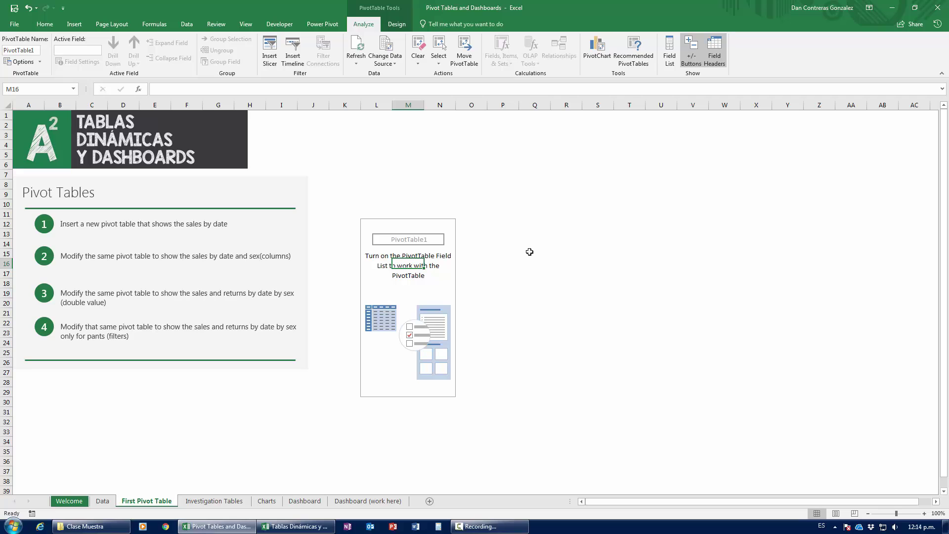
pyautogui.click(501, 263)
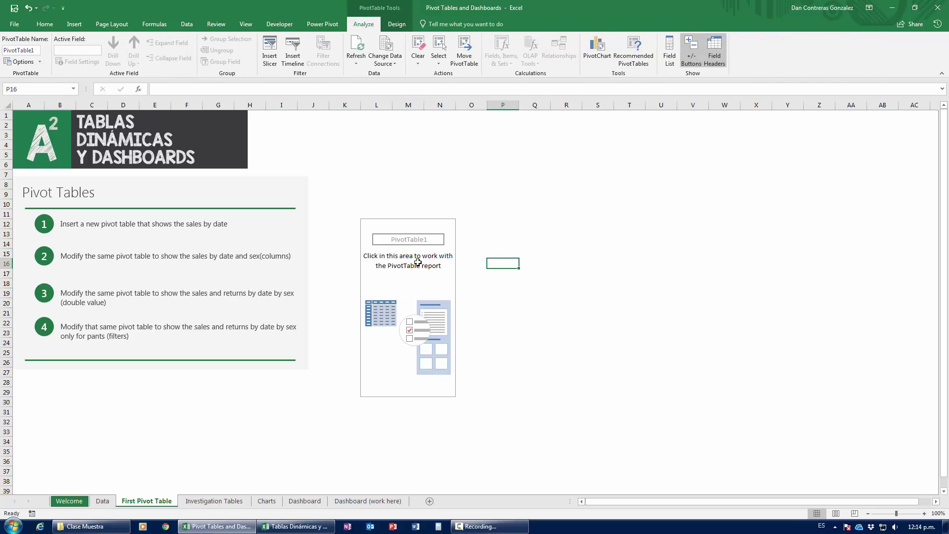
pyautogui.click(394, 262)
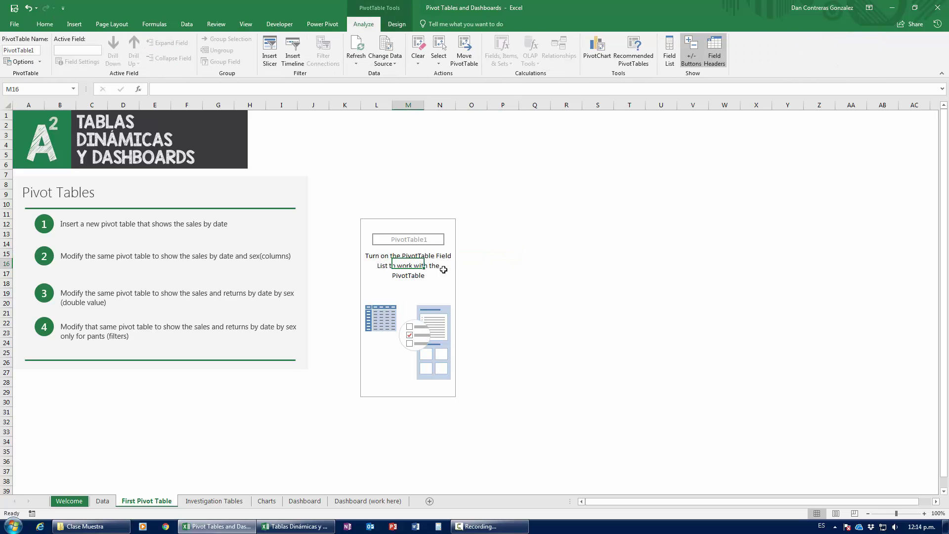
pyautogui.click(435, 243)
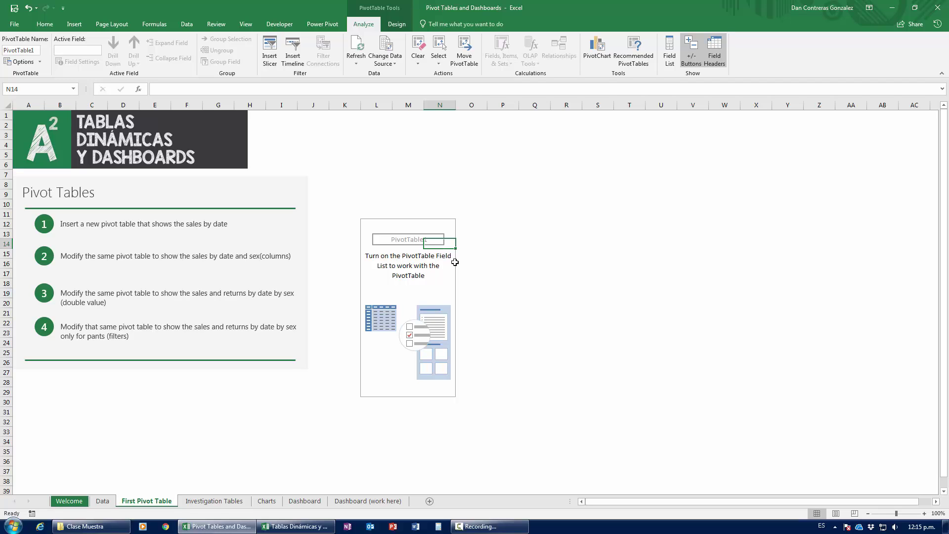
pyautogui.click(529, 271)
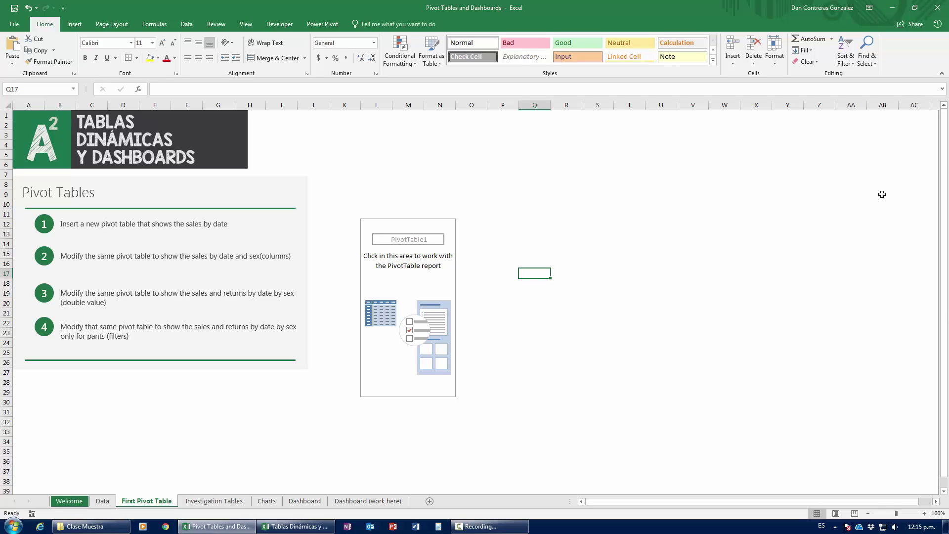
# Select the empty pivot table and show its field list again
pyautogui.click(435, 252)
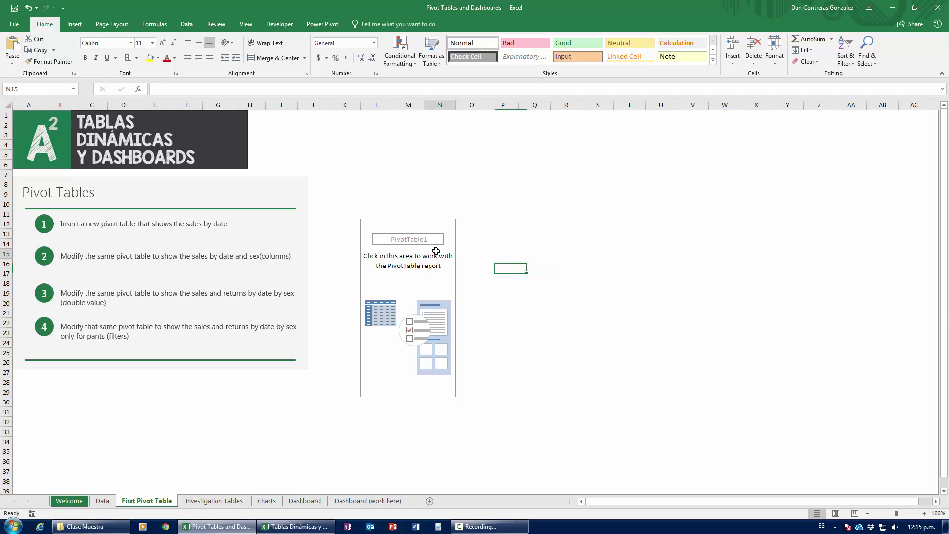
pyautogui.click(405, 253)
pyautogui.rightClick(405, 253)
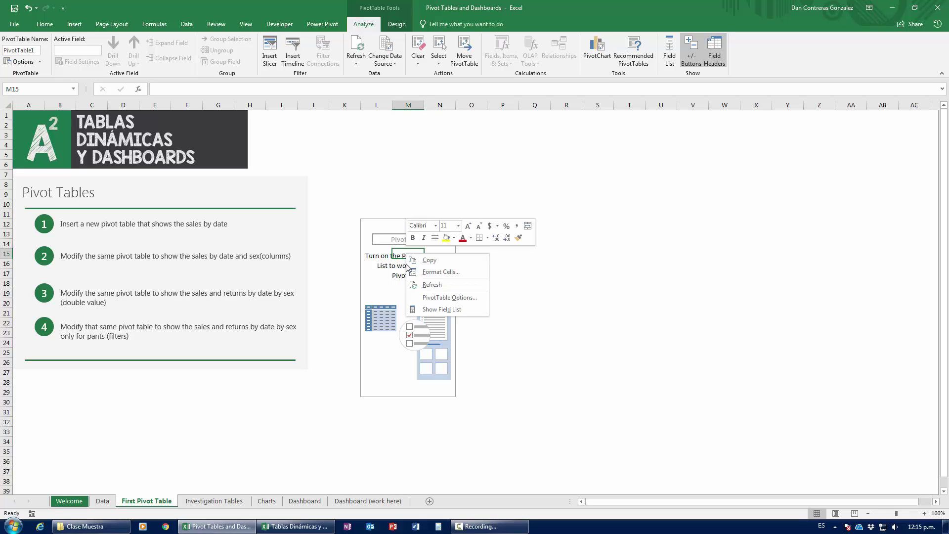
pyautogui.click(438, 310)
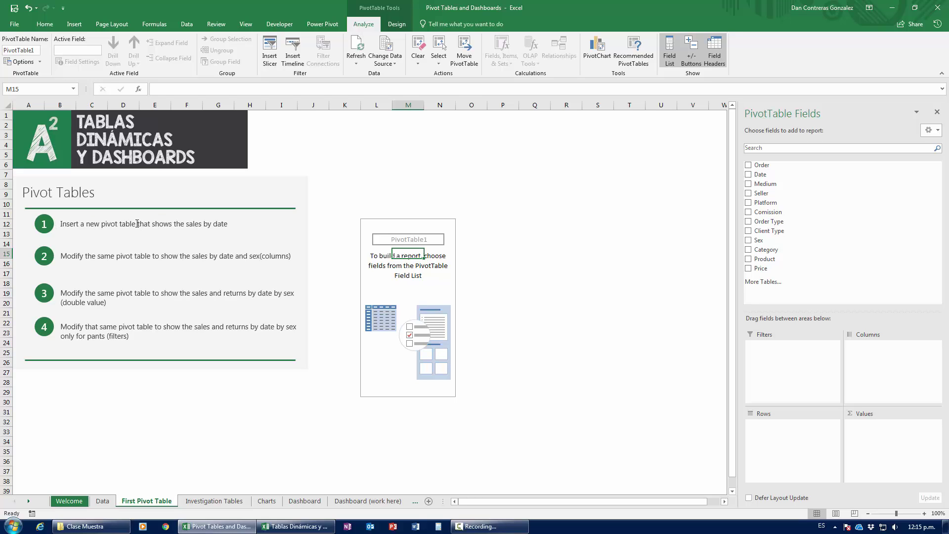
# Examine the Date column on the Data sheet from its header down to the last record and back
pyautogui.click(103, 501)
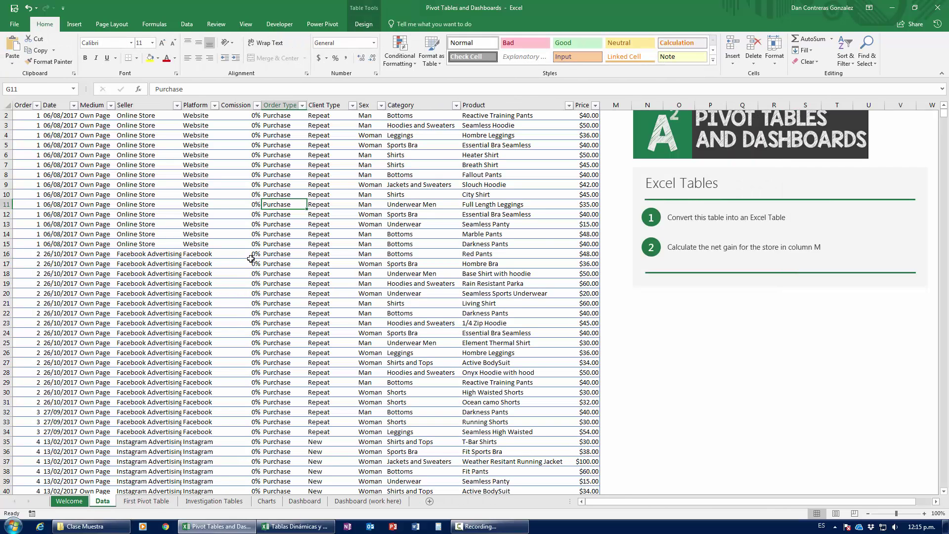
pyautogui.click(207, 204)
pyautogui.hotkey('ctrl', 'Up')
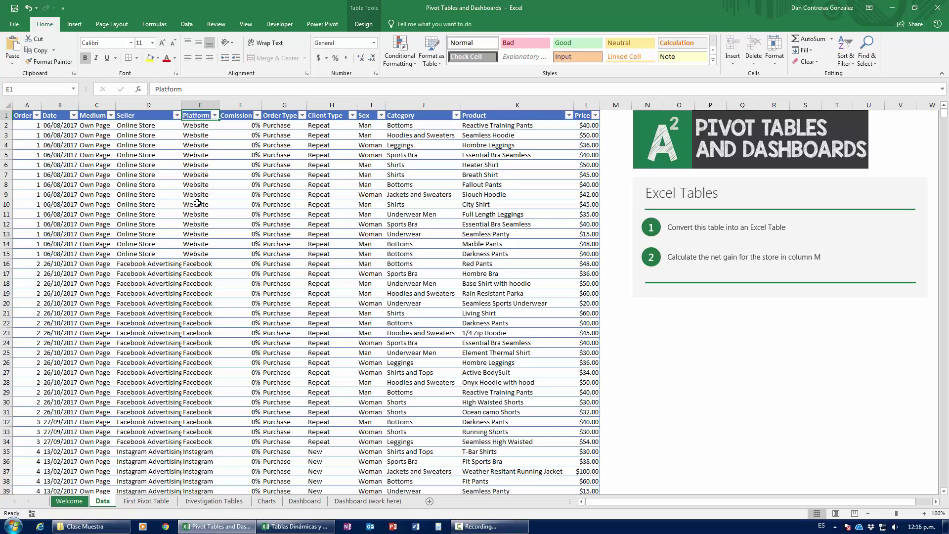
pyautogui.press('Left')
pyautogui.press('Left')
pyautogui.press('Left')
pyautogui.hotkey('ctrl', 'Down')
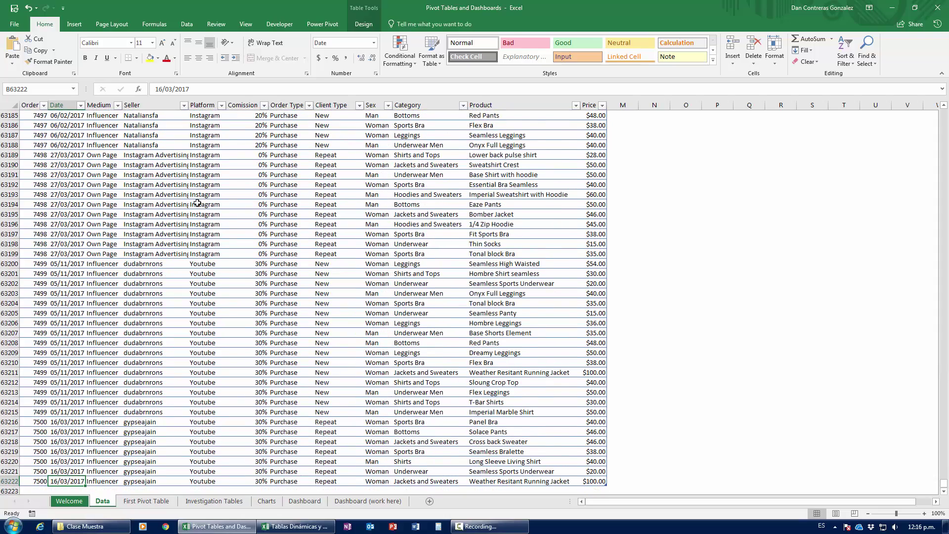
pyautogui.hotkey('ctrl', 'Up')
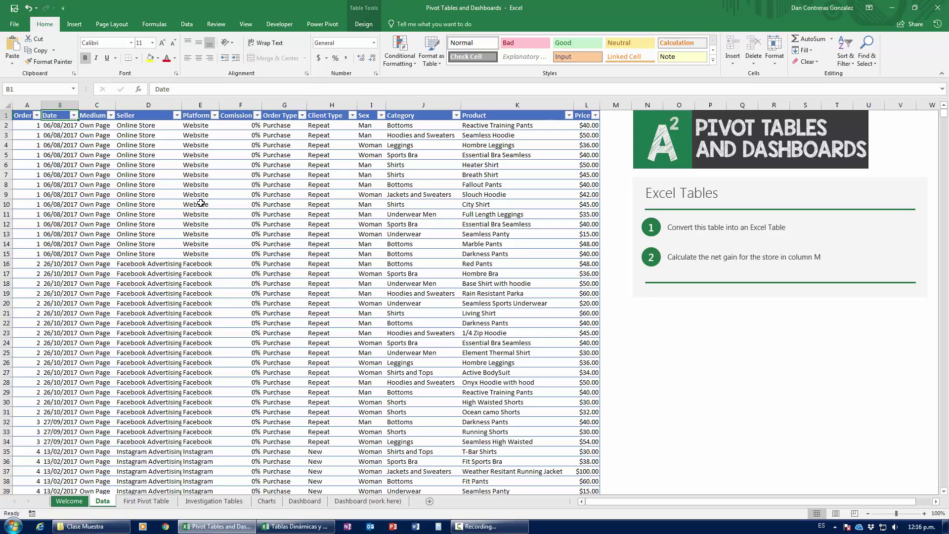
# Filter the Date column to January (enero) 2017 only and look through the remaining records and their prices
pyautogui.click(73, 115)
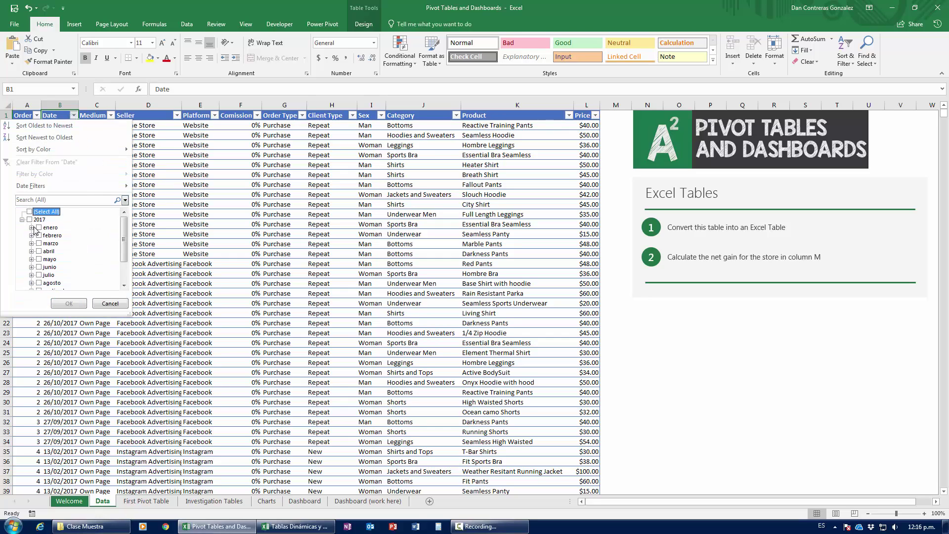
pyautogui.click(77, 301)
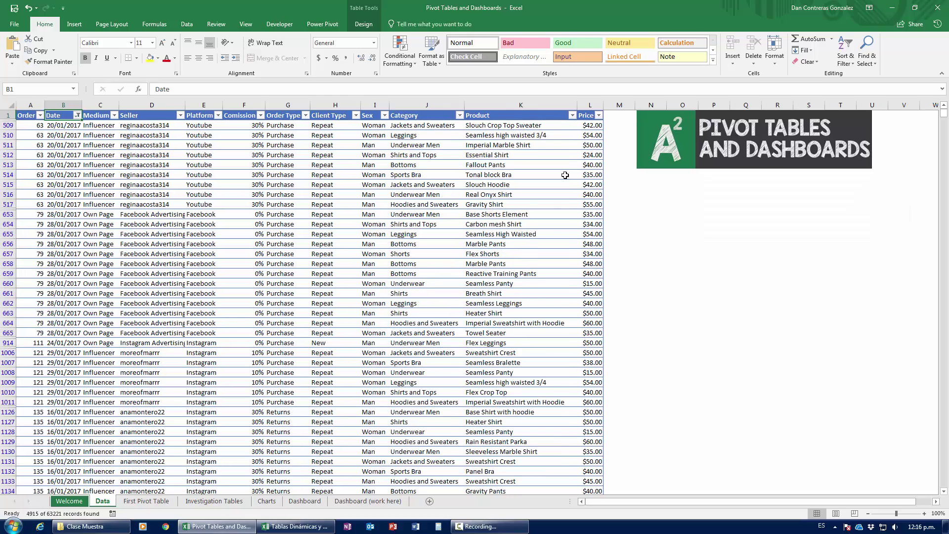
pyautogui.scroll(-3, 564, 391)
pyautogui.scroll(-20, 564, 391)
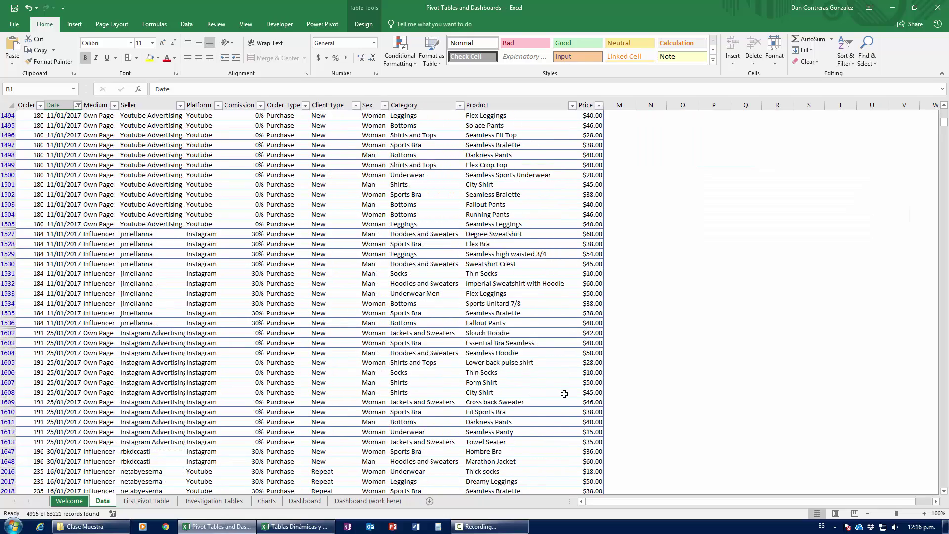
pyautogui.click(584, 332)
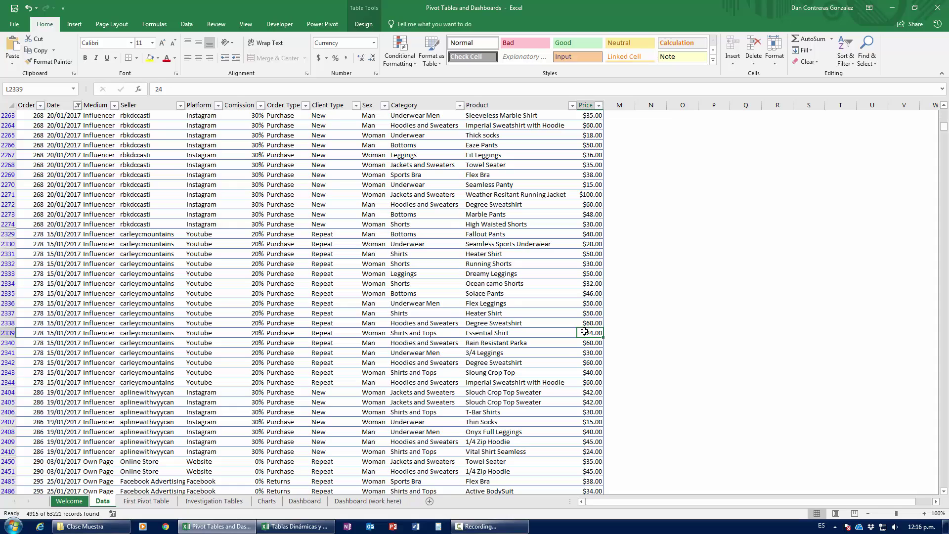
pyautogui.hotkey('ctrl', 'Up')
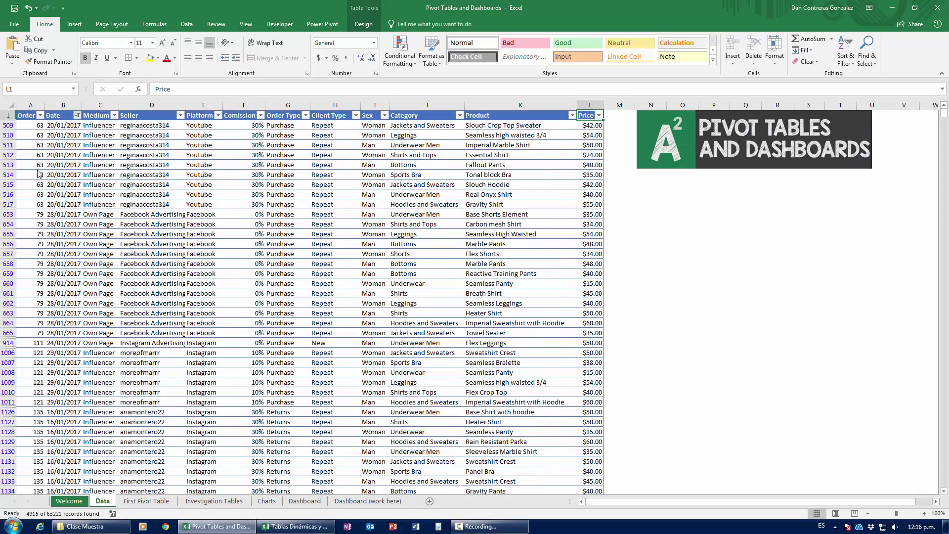
# Reset the Date column filter to include all dates
pyautogui.click(78, 115)
pyautogui.click(30, 212)
pyautogui.click(69, 303)
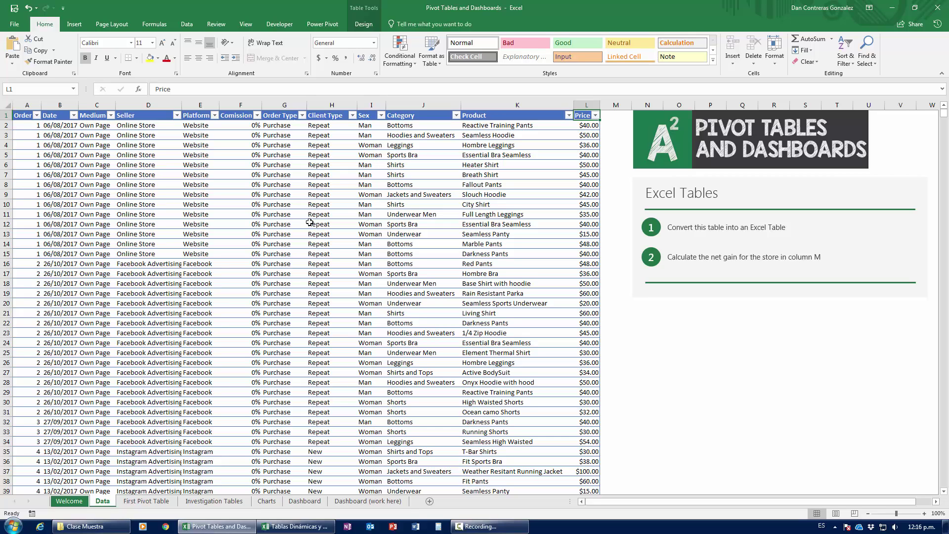
# Add the Date field to the rows of the pivot table on the First Pivot Table sheet
pyautogui.click(136, 501)
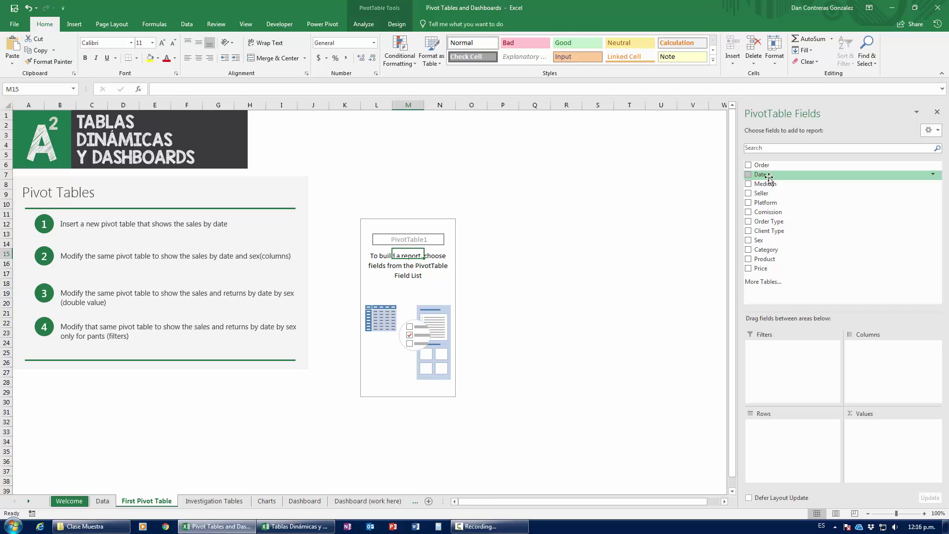
pyautogui.moveTo(768, 178); pyautogui.dragTo(785, 446)
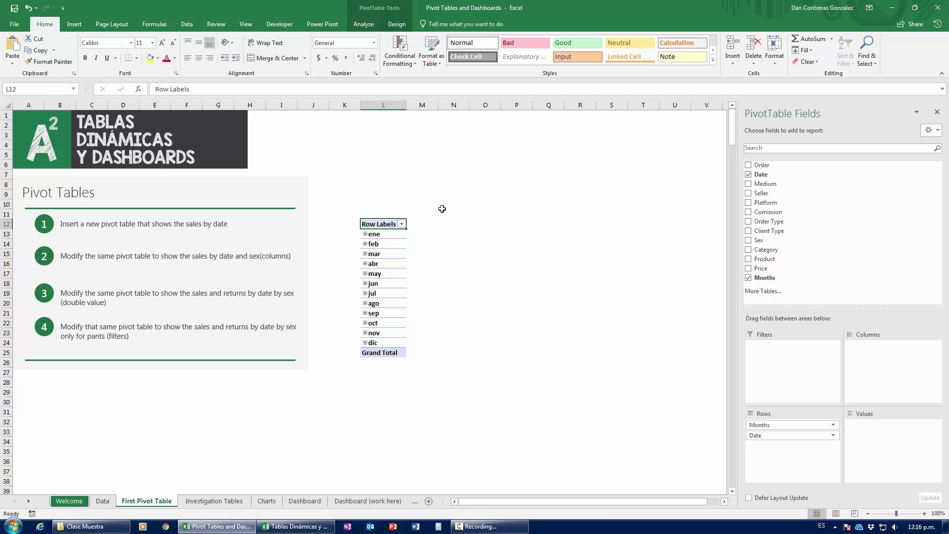
# Expand the January (ene) group to examine its individual dates, and collapse it again
pyautogui.click(362, 235)
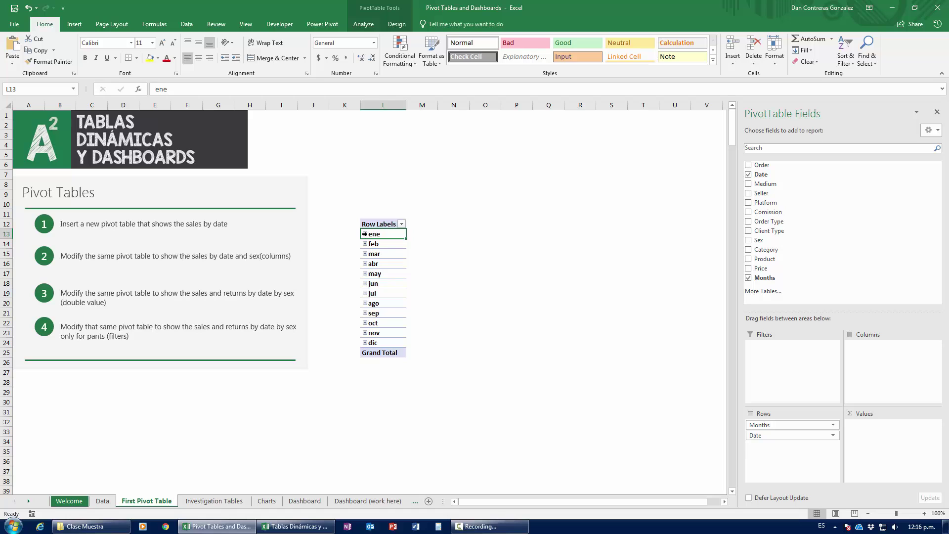
pyautogui.click(364, 234)
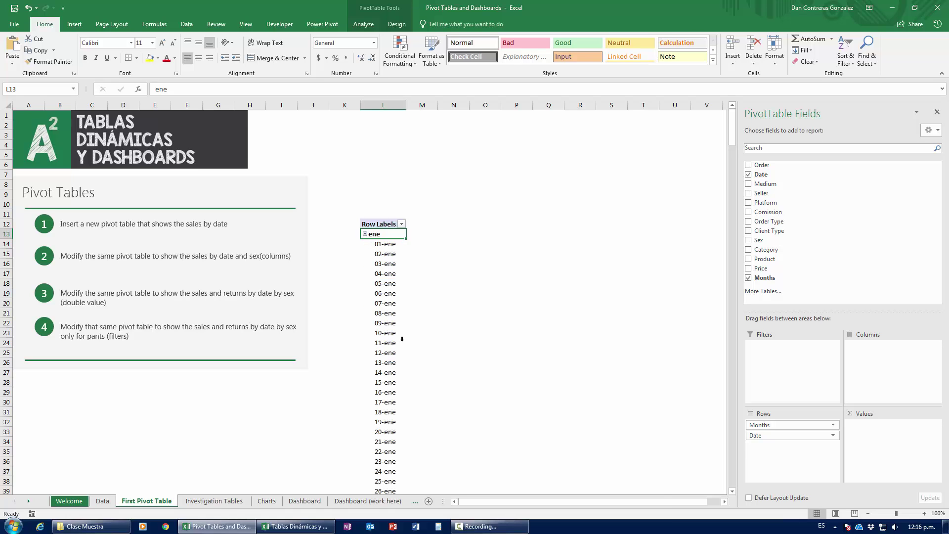
pyautogui.scroll(-1, 392, 225)
pyautogui.scroll(-7, 402, 455)
pyautogui.scroll(8, 390, 370)
pyautogui.click(364, 233)
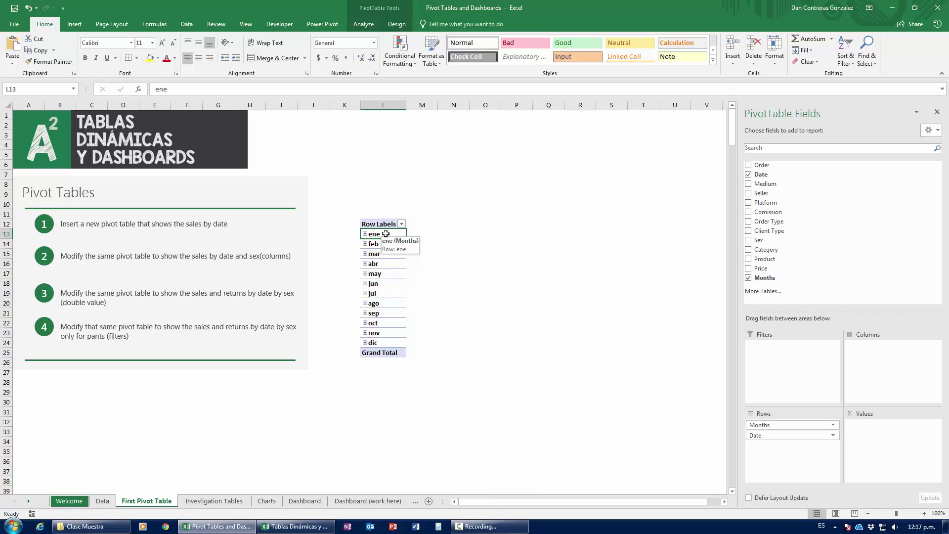
# Ungroup the dates in the pivot table rows and regroup them by Months only
pyautogui.rightClick(385, 233)
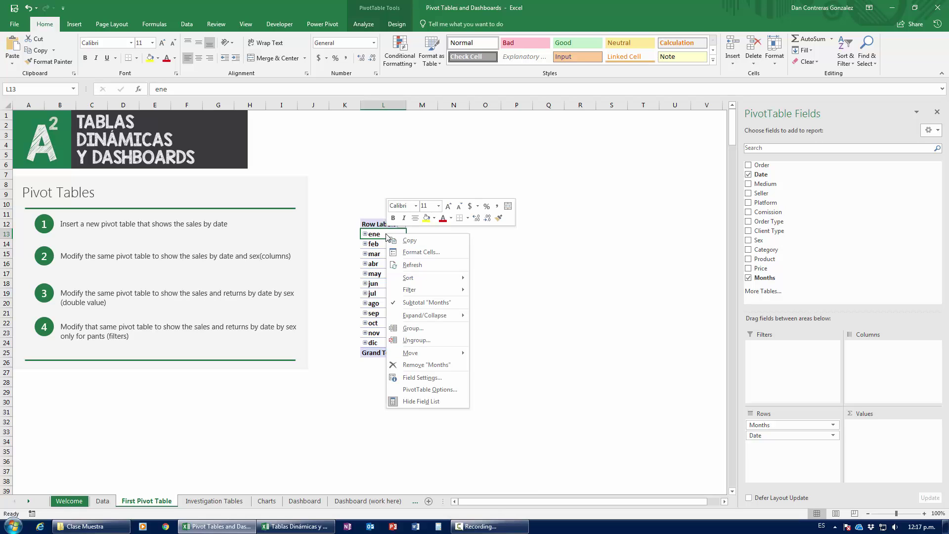
pyautogui.click(420, 340)
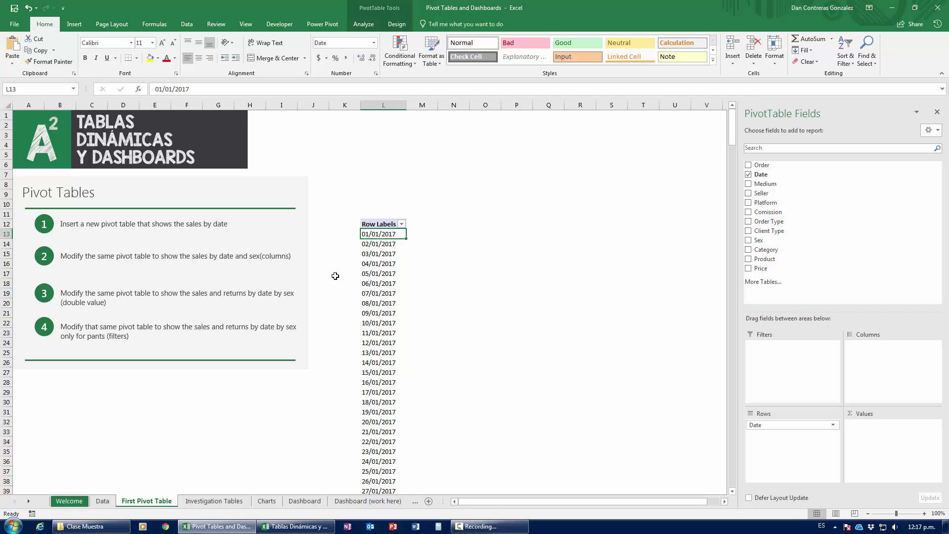
pyautogui.rightClick(379, 294)
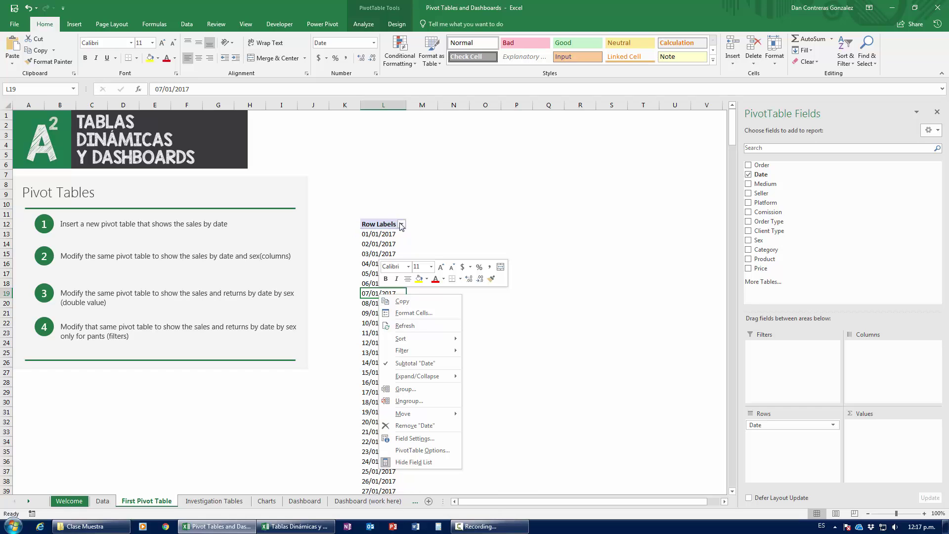
pyautogui.click(406, 389)
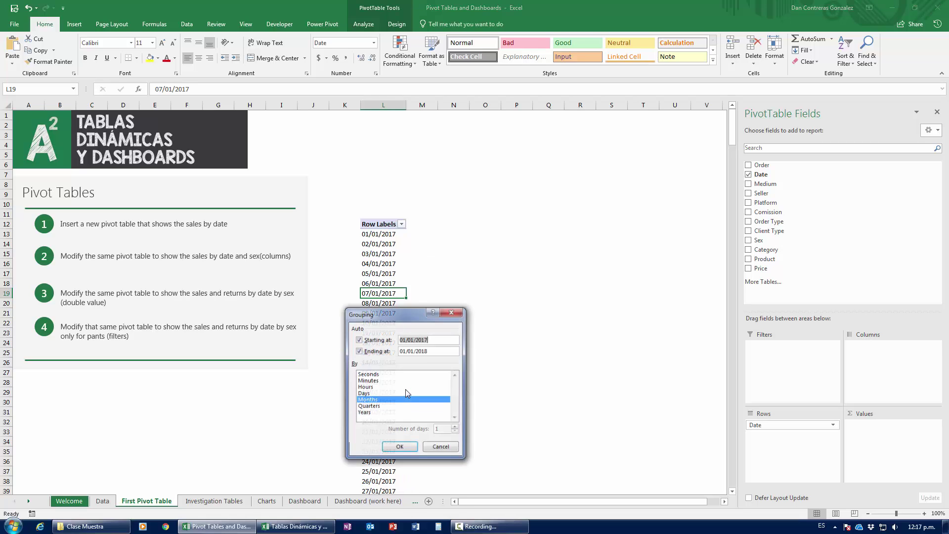
pyautogui.moveTo(384, 313); pyautogui.dragTo(506, 198)
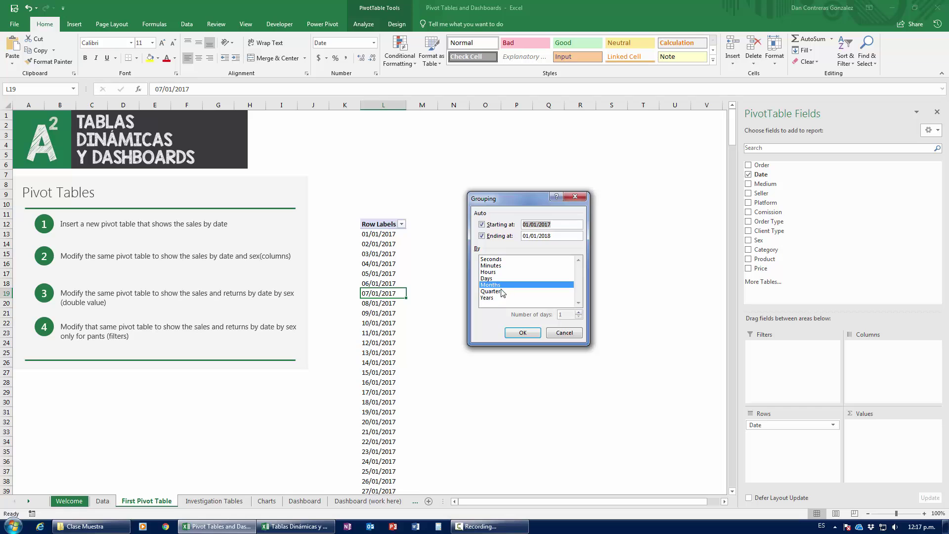
pyautogui.click(522, 333)
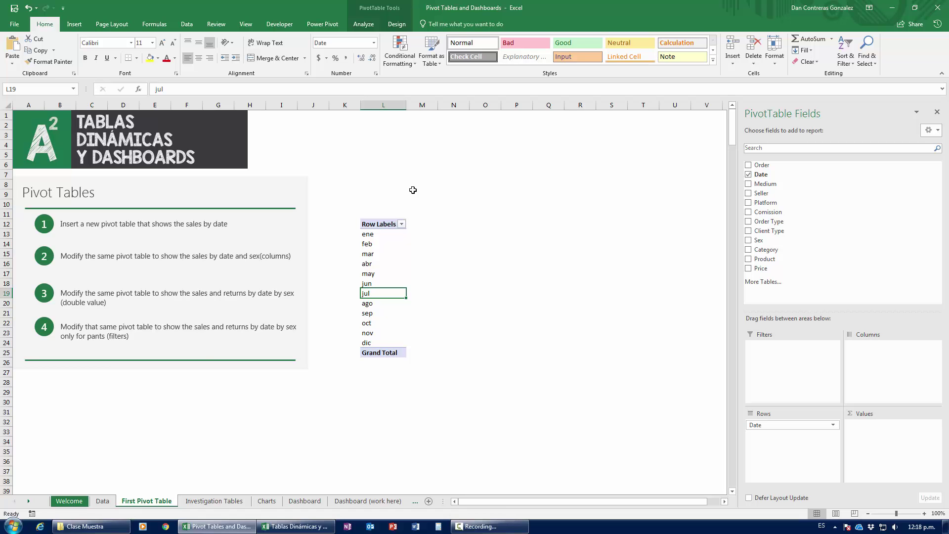
# Check the Price column on the Data sheet and add the Price field to the values of the pivot table on First Pivot Table
pyautogui.click(112, 502)
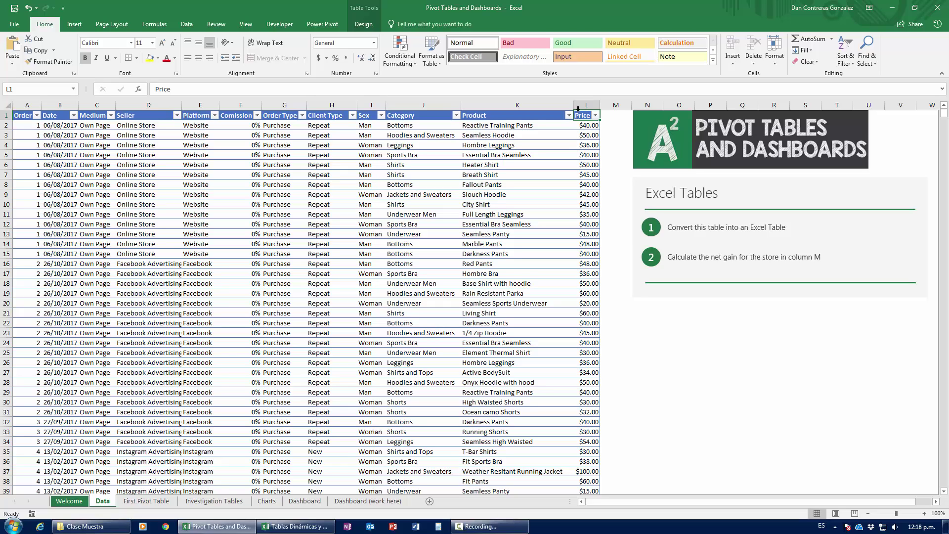
pyautogui.click(587, 126)
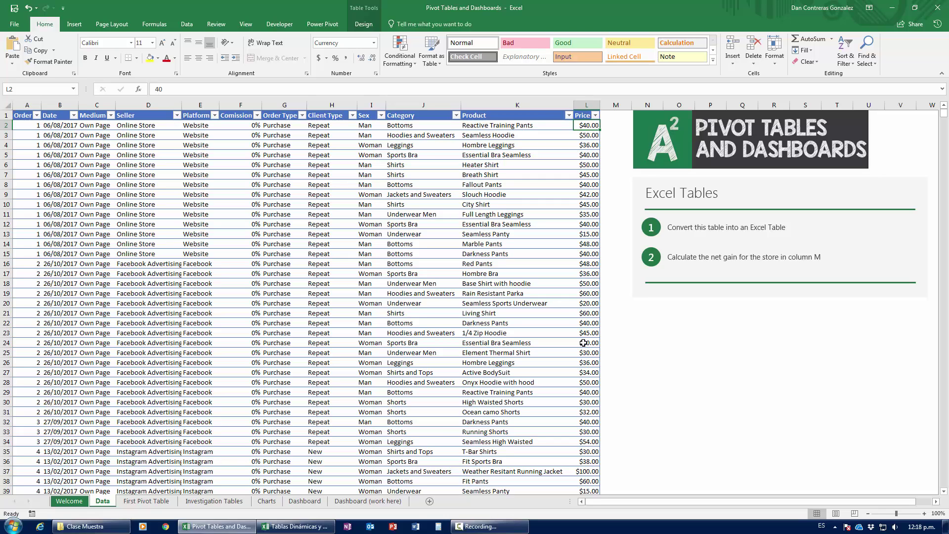
pyautogui.click(146, 500)
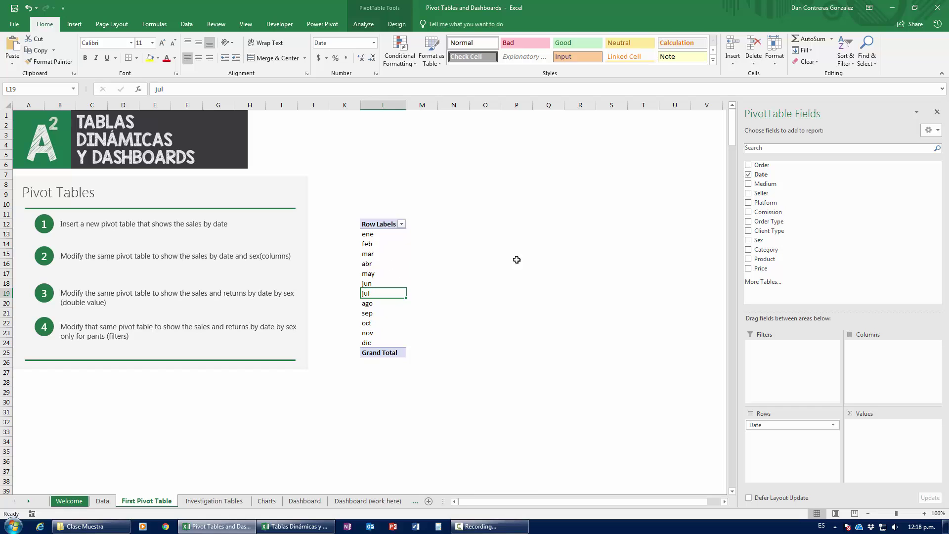
pyautogui.moveTo(761, 269); pyautogui.dragTo(881, 447)
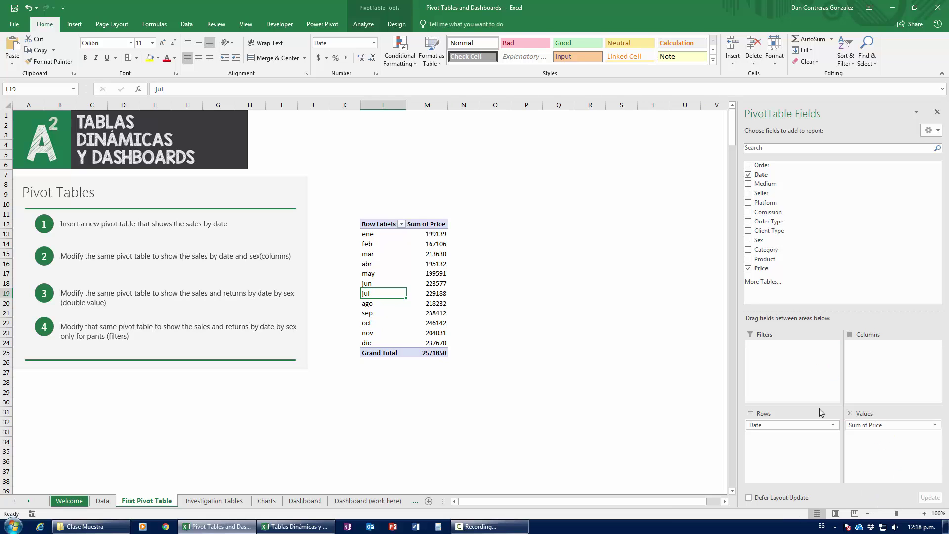
# Format the Sum of Price values, including the grand total, in dollar Accounting format
pyautogui.moveTo(428, 233); pyautogui.dragTo(435, 355)
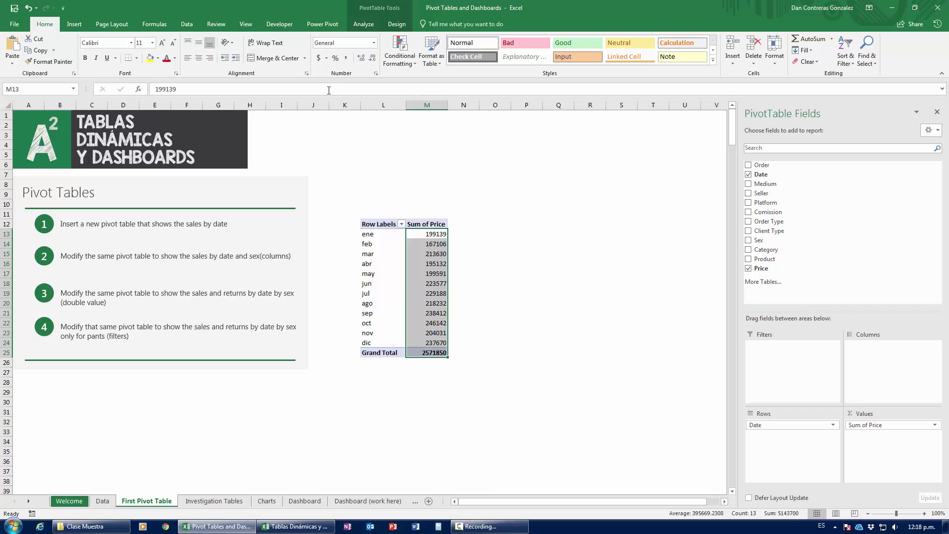
pyautogui.click(319, 59)
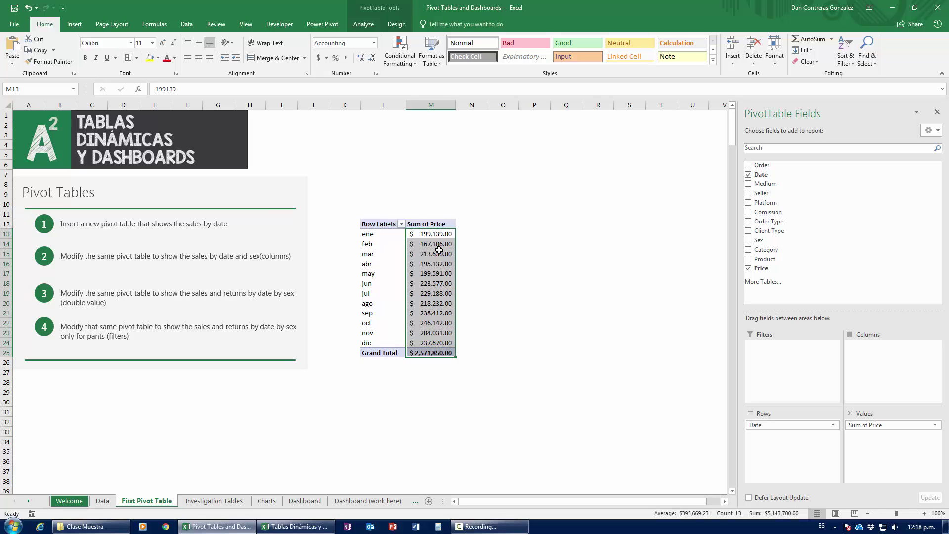
pyautogui.click(437, 252)
pyautogui.click(413, 235)
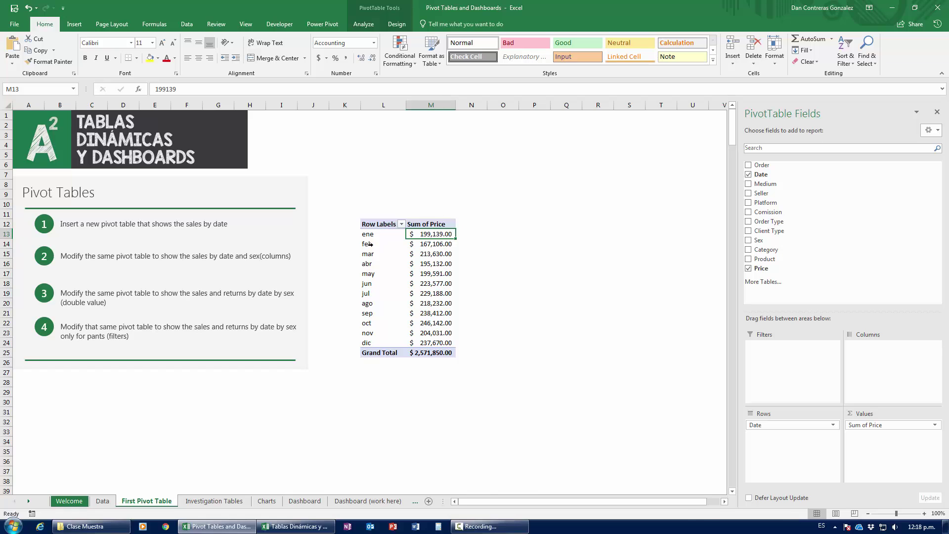
# Examine the monthly sales totals in the pivot table and compare them with the source records on the Data sheet
pyautogui.moveTo(375, 244); pyautogui.dragTo(430, 263)
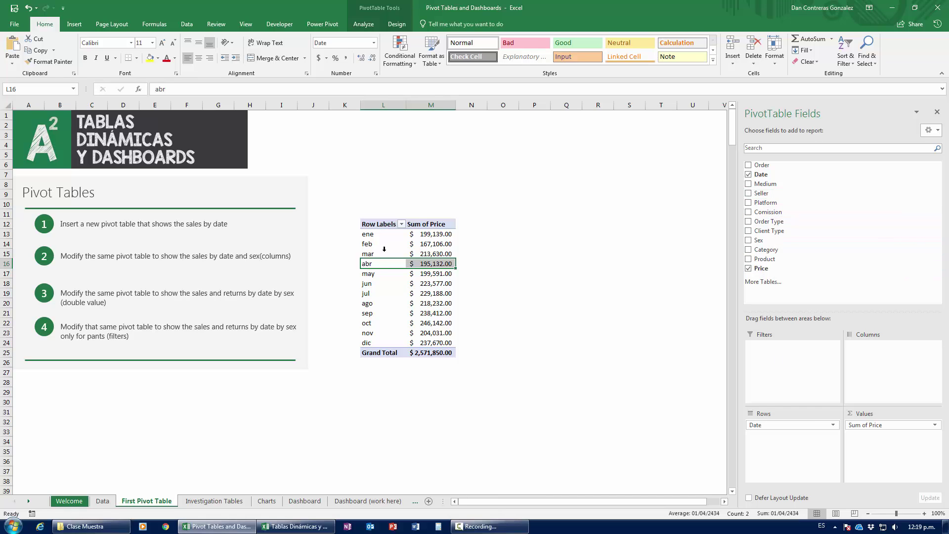
pyautogui.moveTo(381, 235); pyautogui.dragTo(377, 339)
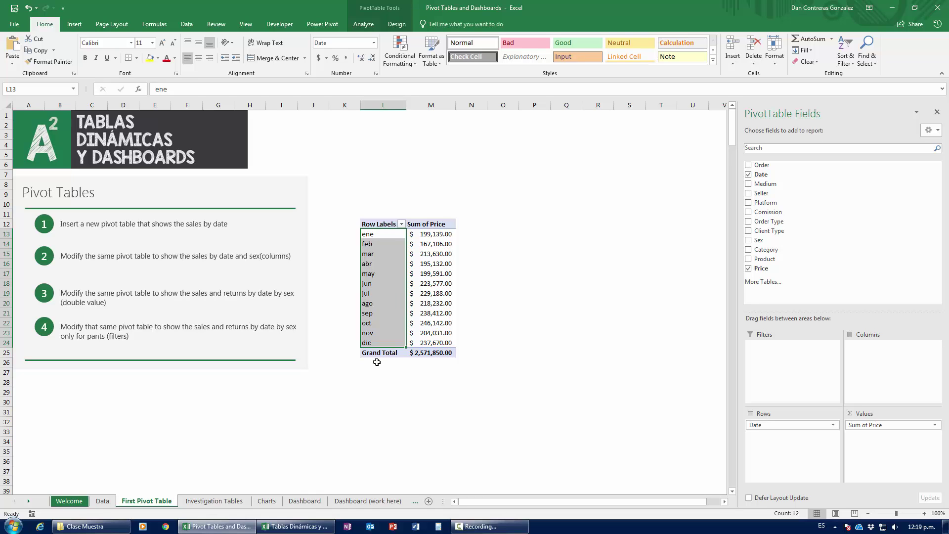
pyautogui.click(437, 265)
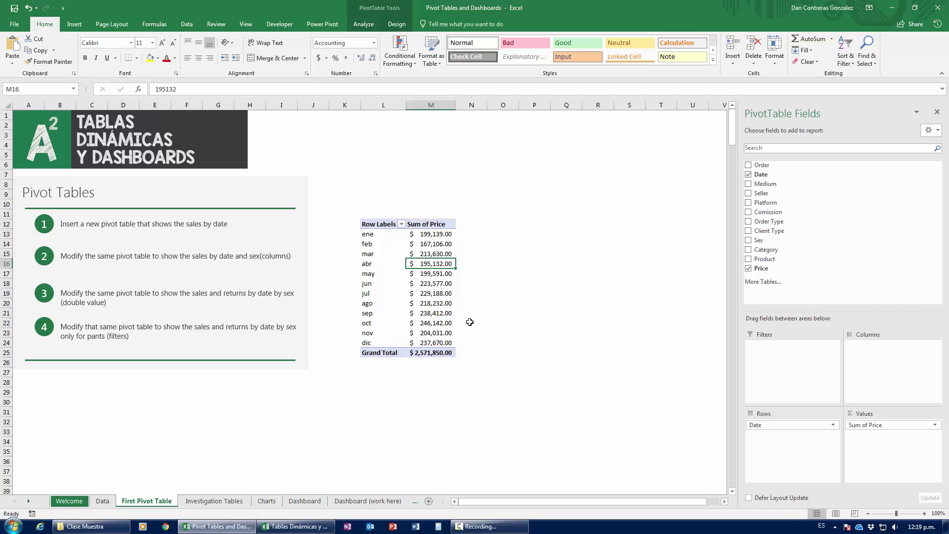
pyautogui.click(426, 235)
pyautogui.click(102, 500)
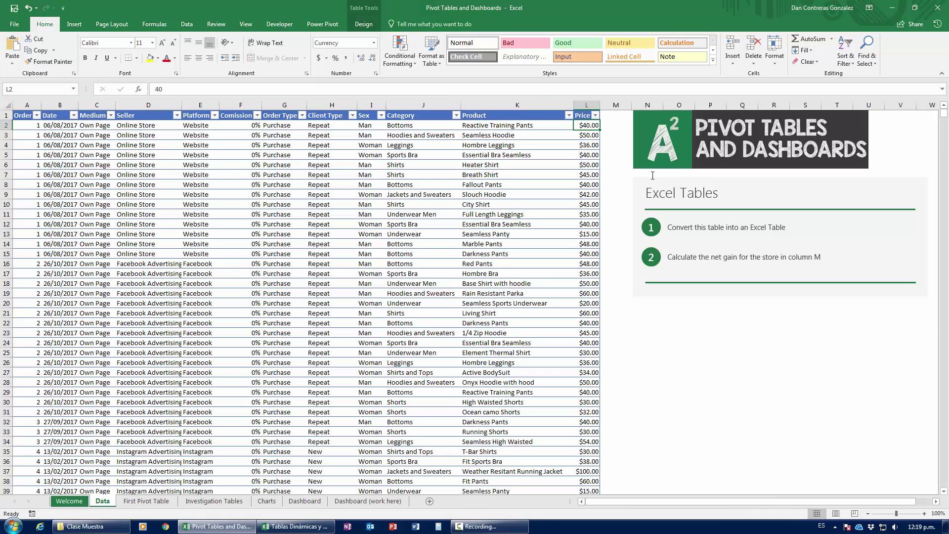
pyautogui.click(152, 501)
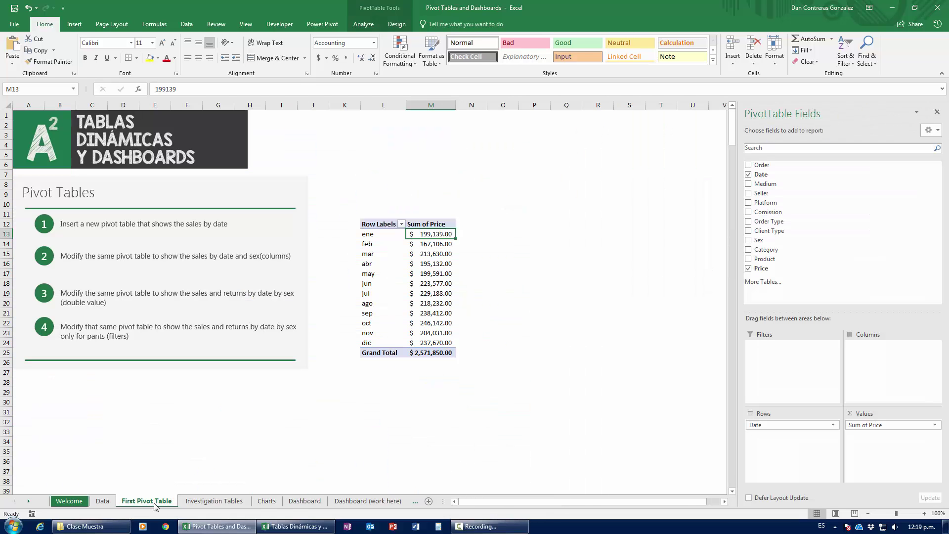
pyautogui.click(398, 237)
pyautogui.moveTo(398, 237); pyautogui.dragTo(430, 244)
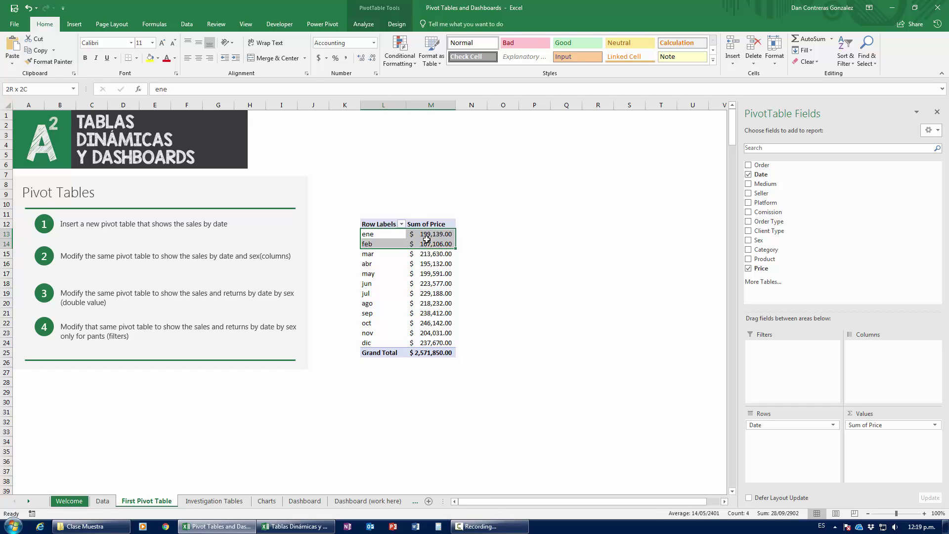
pyautogui.click(430, 242)
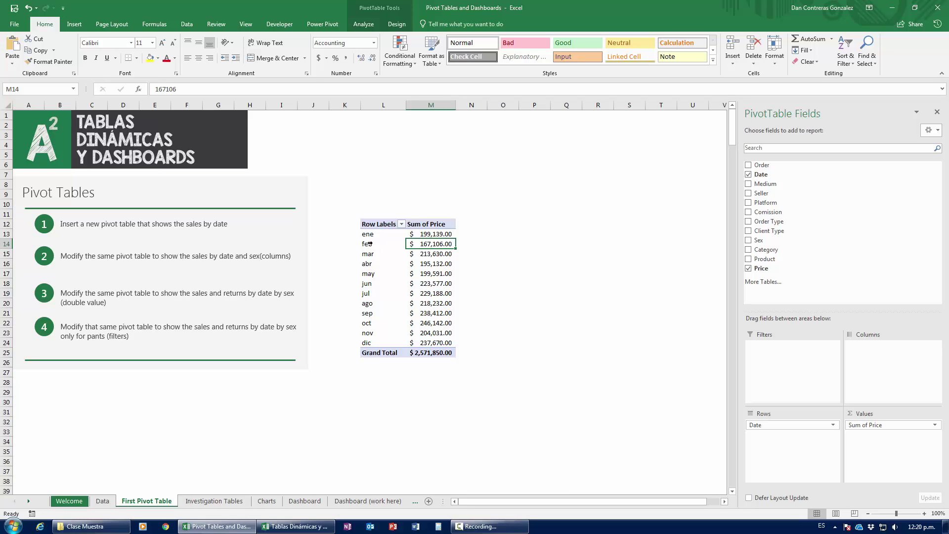
pyautogui.click(403, 243)
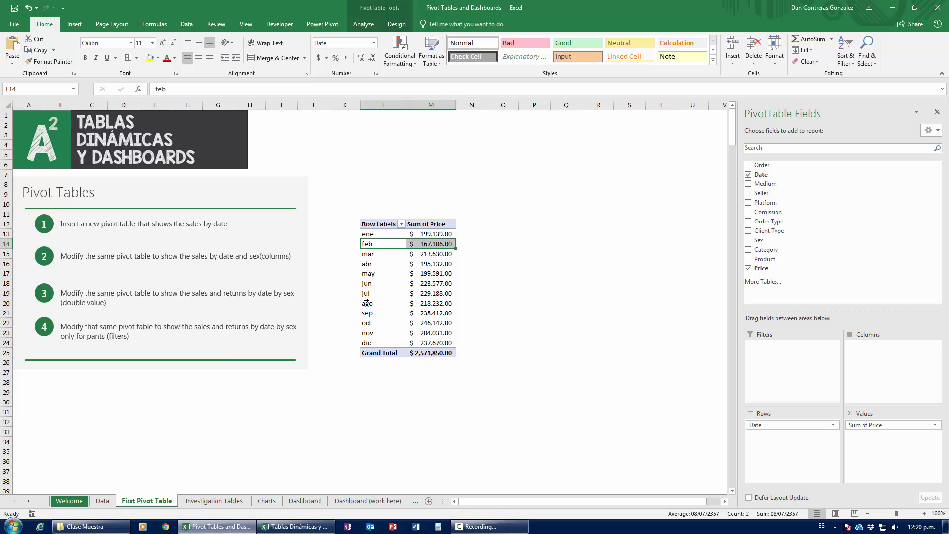
# Review the Sex column on the Data sheet and add the Sex field to the columns of the pivot table on First Pivot Table
pyautogui.click(102, 500)
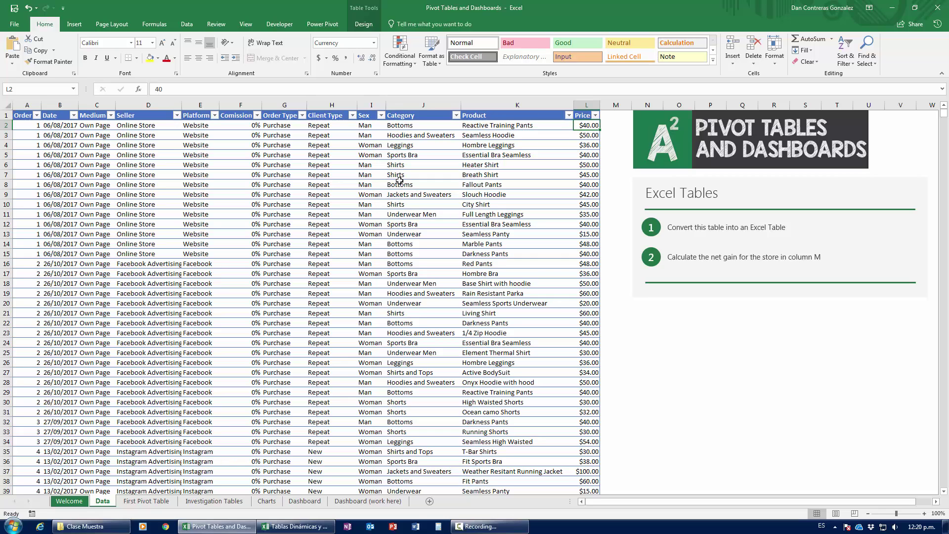
pyautogui.click(371, 105)
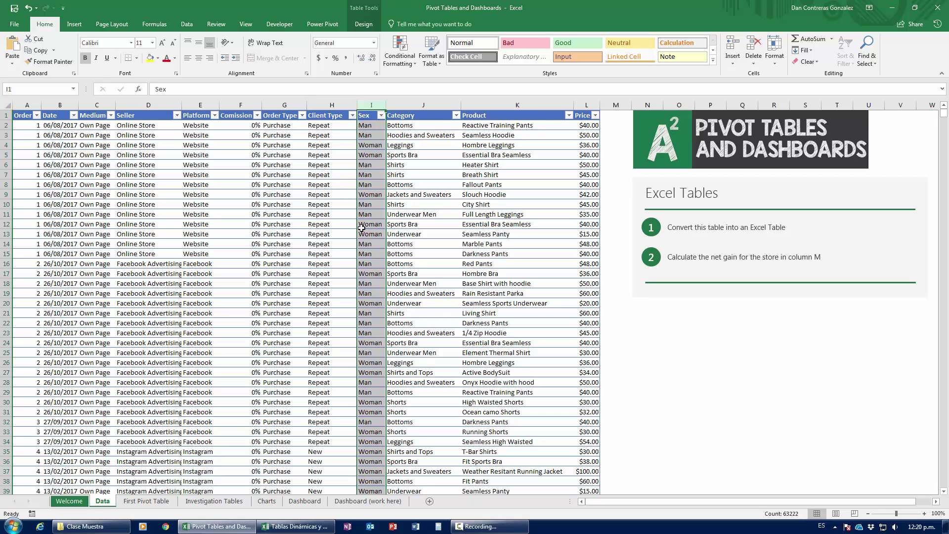
pyautogui.press('Down')
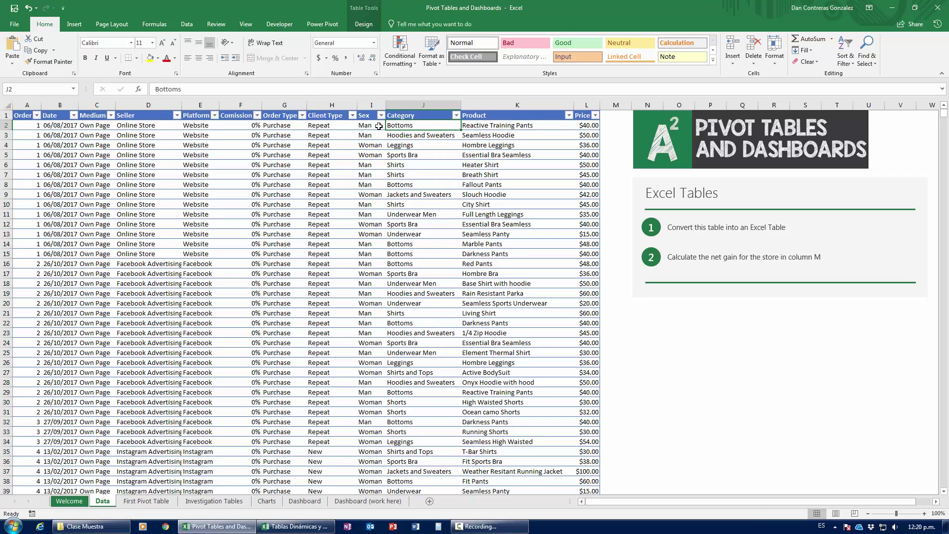
pyautogui.click(411, 155)
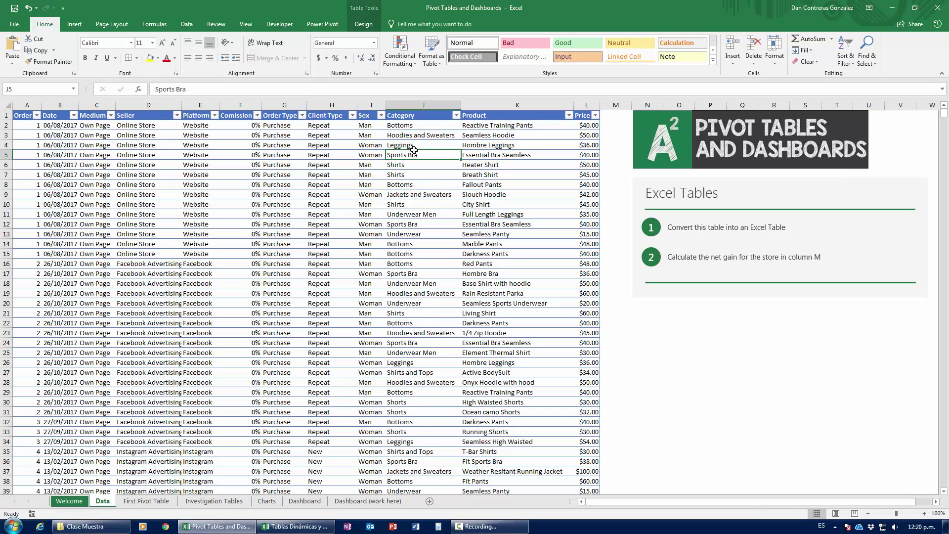
pyautogui.click(376, 144)
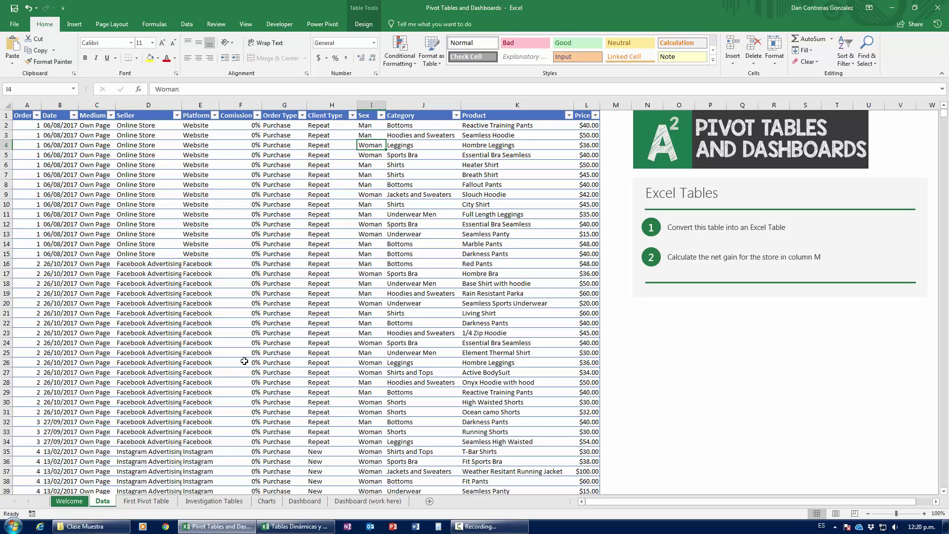
pyautogui.click(143, 501)
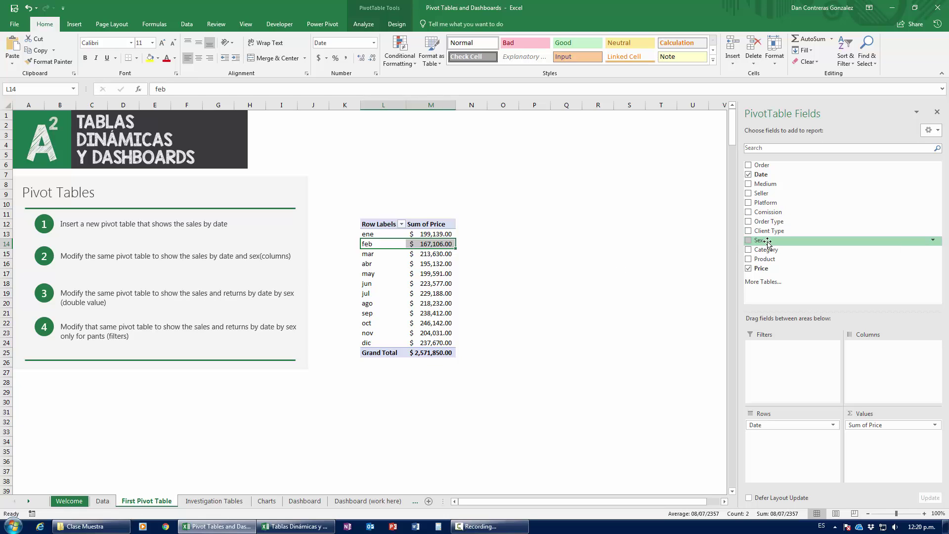
pyautogui.moveTo(771, 245); pyautogui.dragTo(896, 364)
pyautogui.click(662, 334)
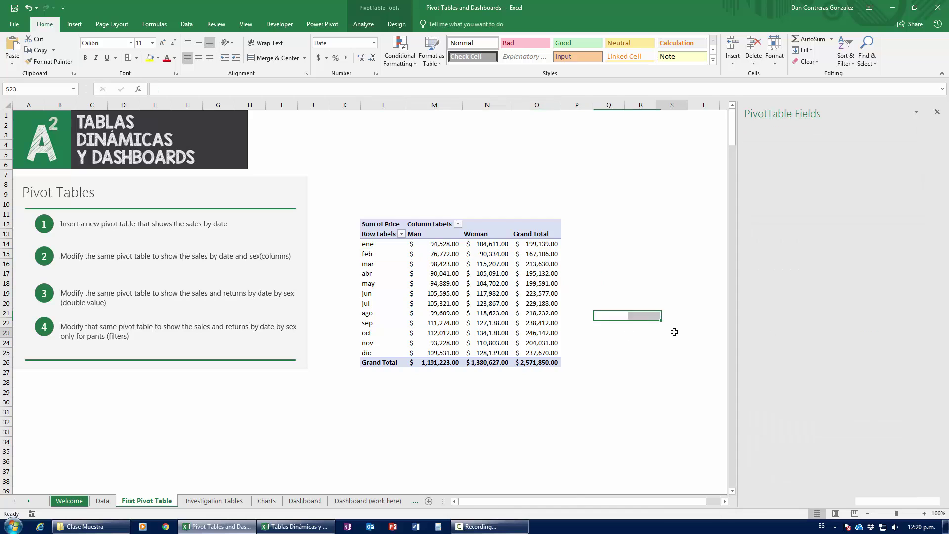
# Examine the Man, Woman and Grand Total columns of monthly sales in the pivot table
pyautogui.click(472, 253)
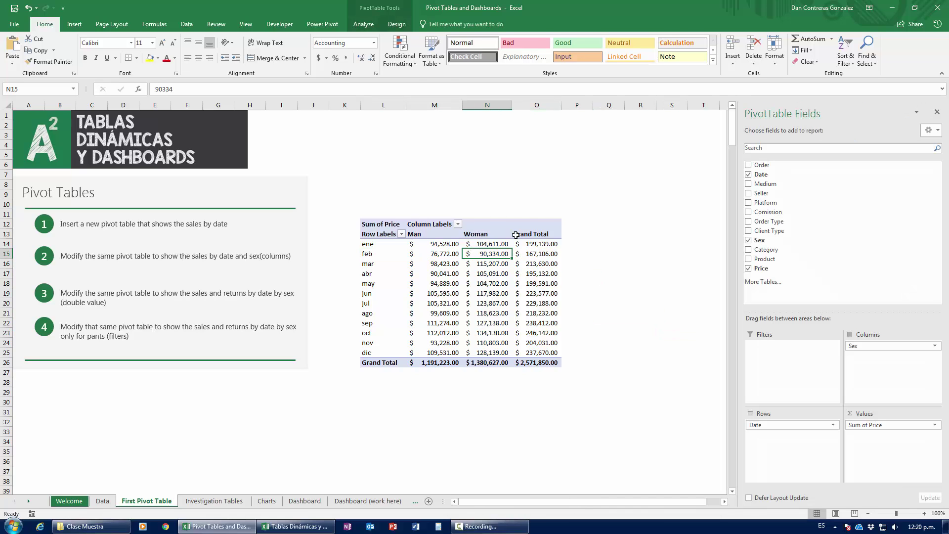
pyautogui.click(438, 103)
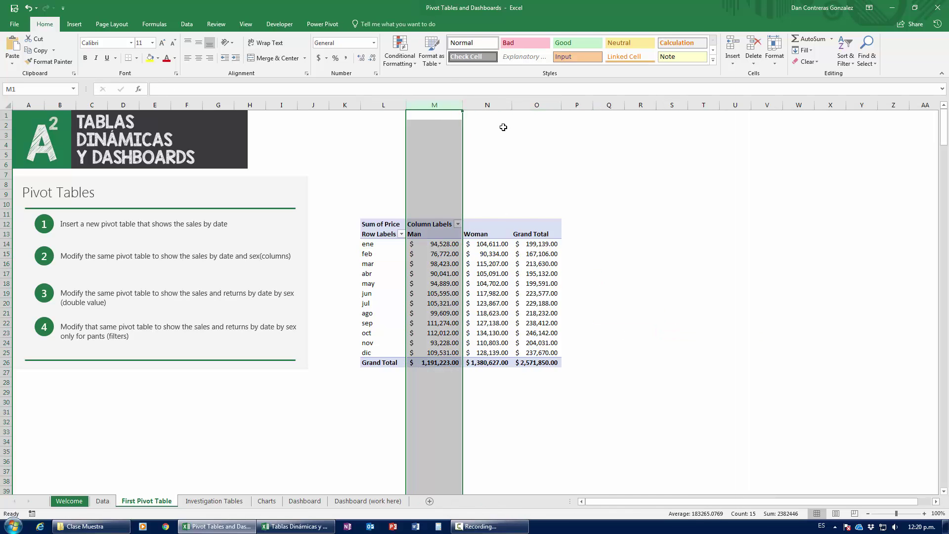
pyautogui.click(495, 105)
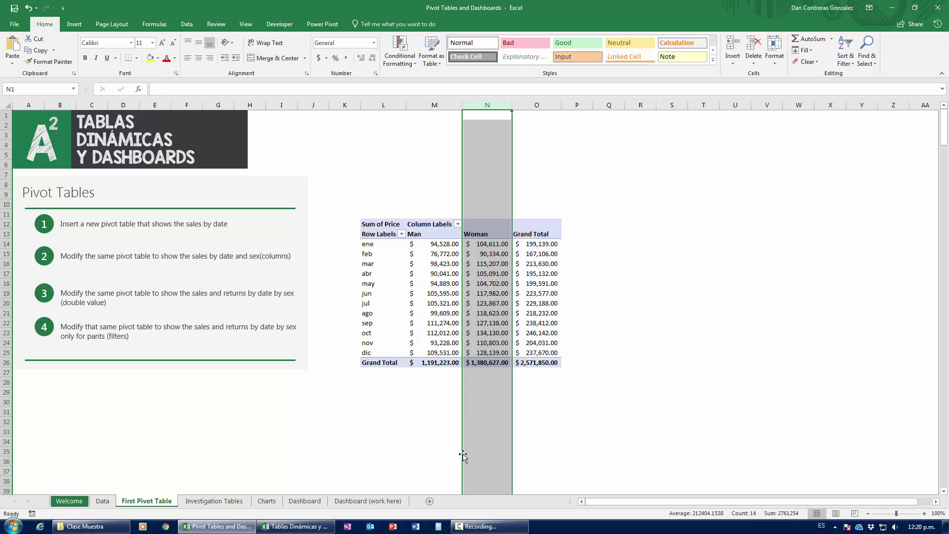
pyautogui.click(433, 234)
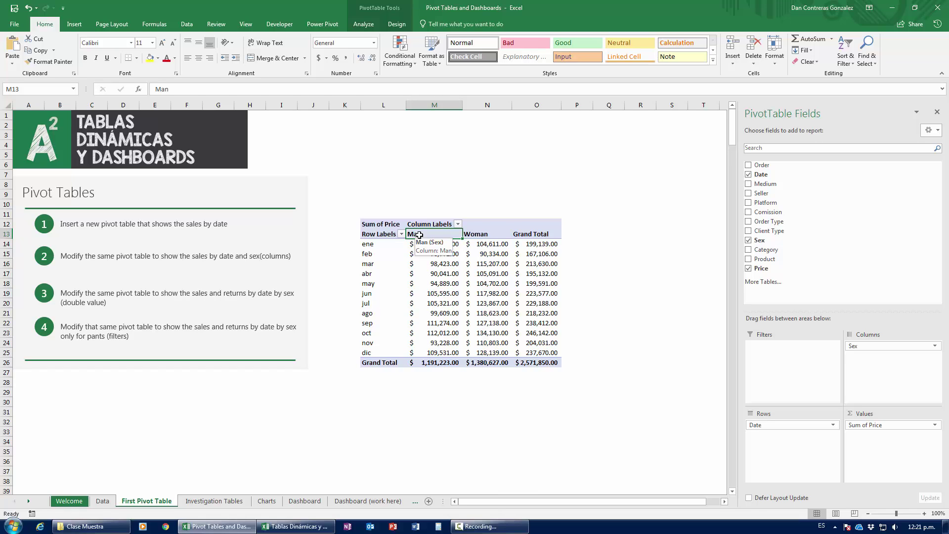
pyautogui.moveTo(419, 235); pyautogui.dragTo(714, 236)
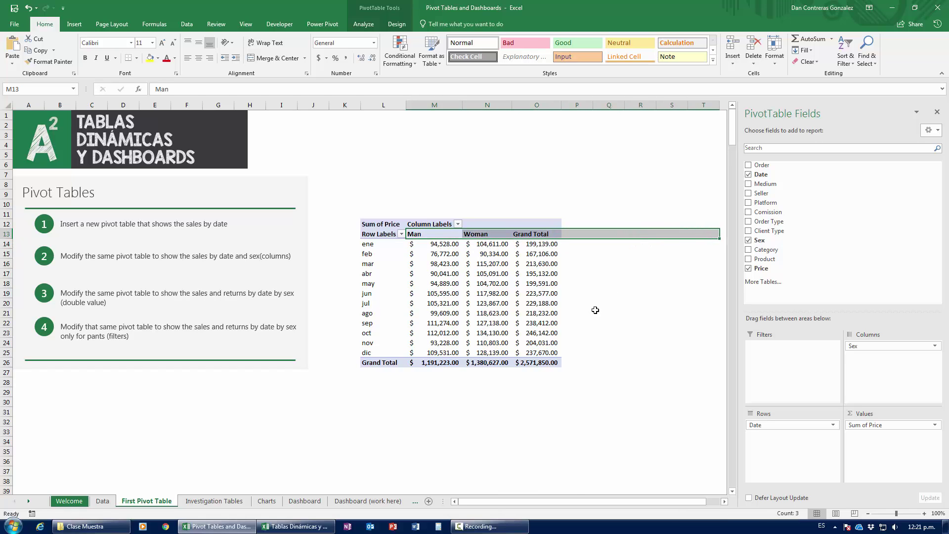
pyautogui.click(595, 310)
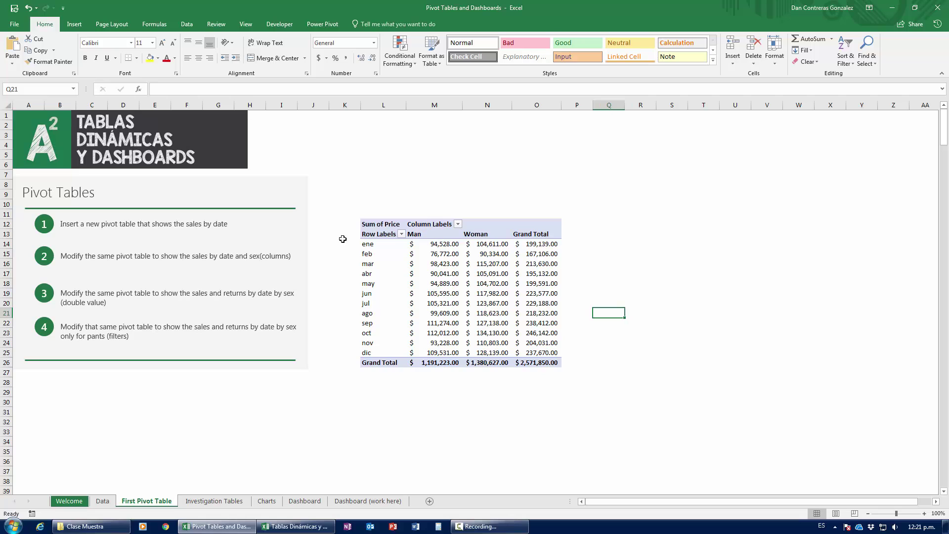
pyautogui.click(427, 244)
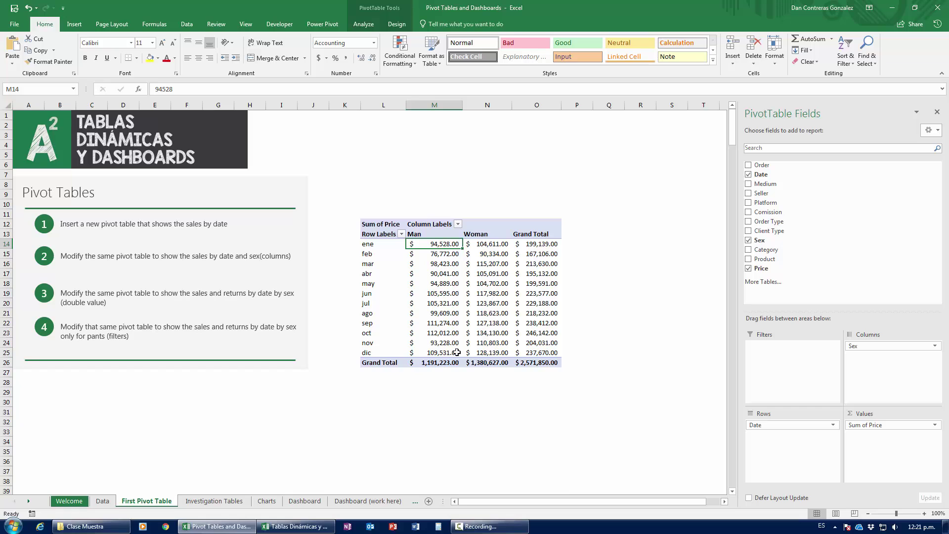
# Compare the December, July and November sales values across the Man, Woman and Grand Total columns of the pivot table
pyautogui.moveTo(456, 352)
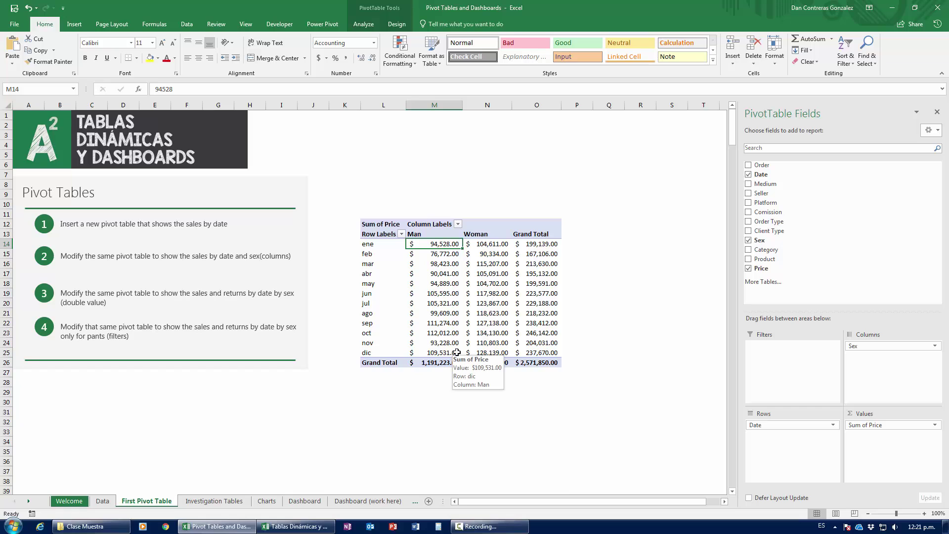
pyautogui.click(492, 305)
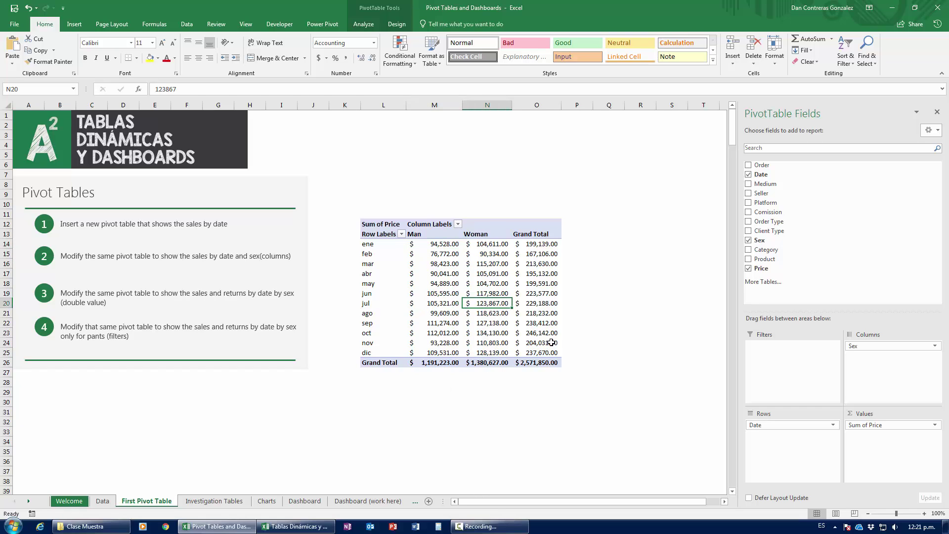
pyautogui.moveTo(551, 342)
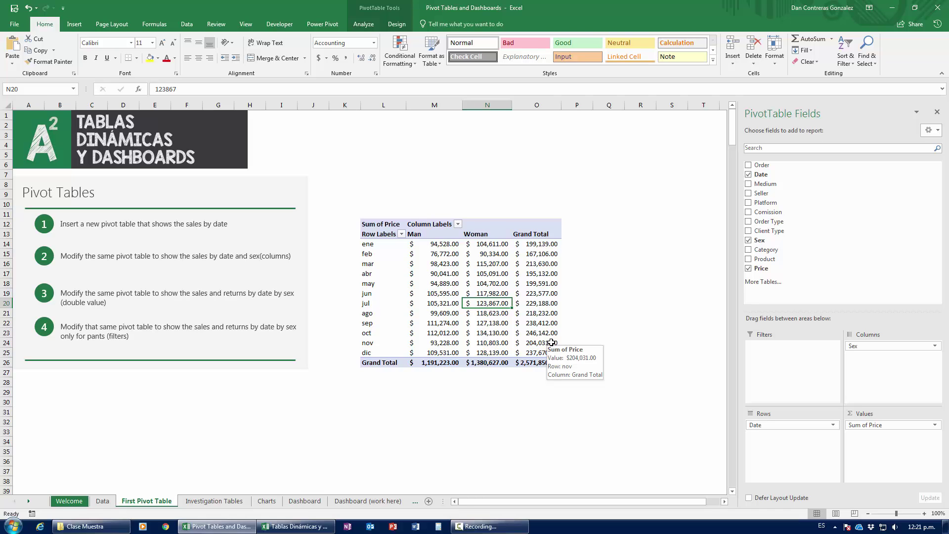
pyautogui.click(528, 302)
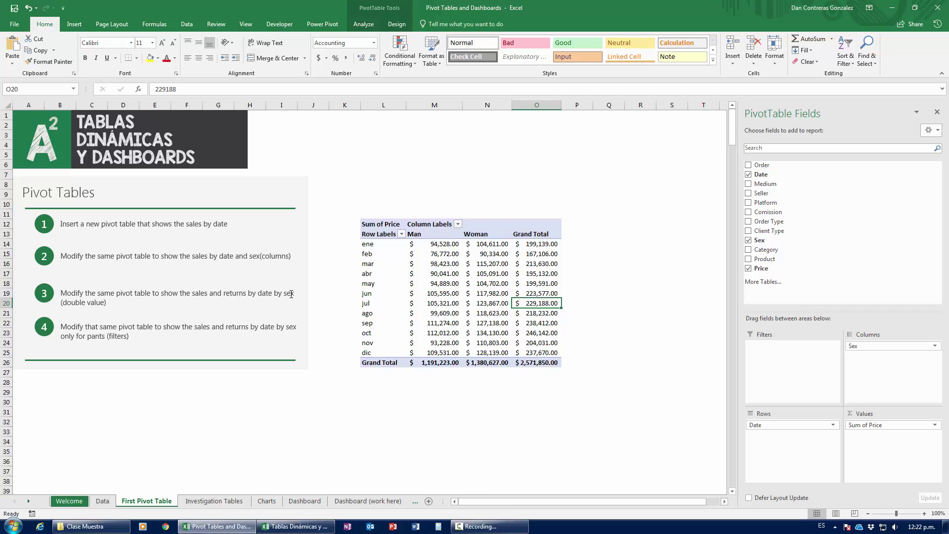
# Examine the available Order Type filter values and the purchase rows of order 1 on the Data sheet
pyautogui.click(102, 501)
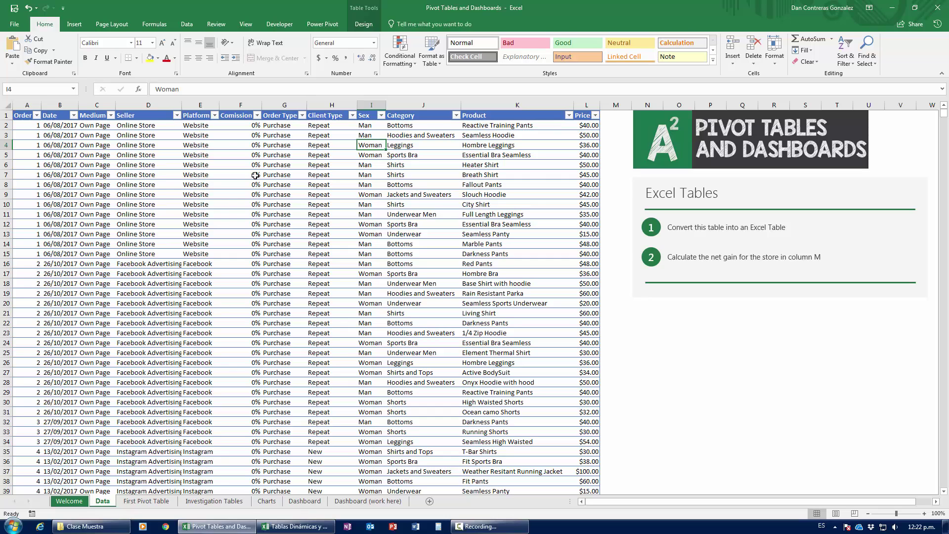
pyautogui.click(302, 115)
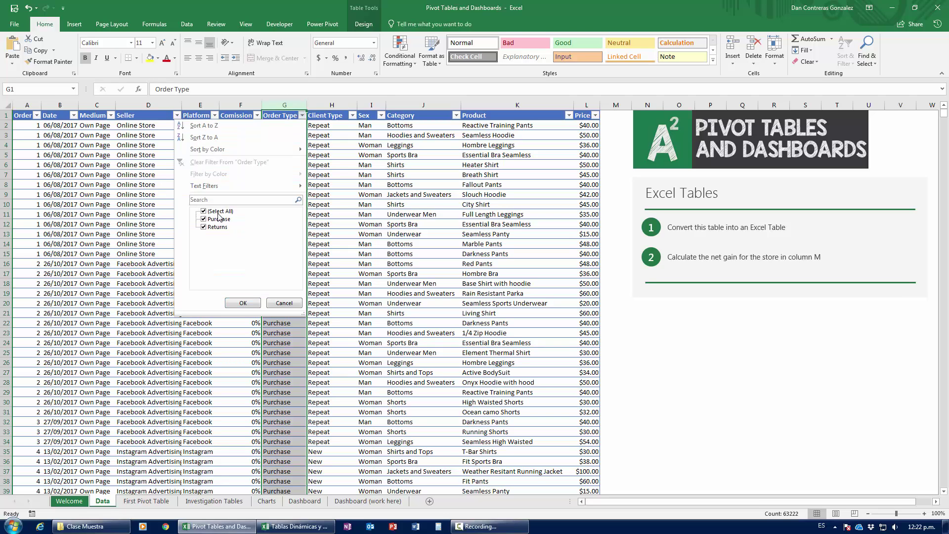
pyautogui.click(302, 115)
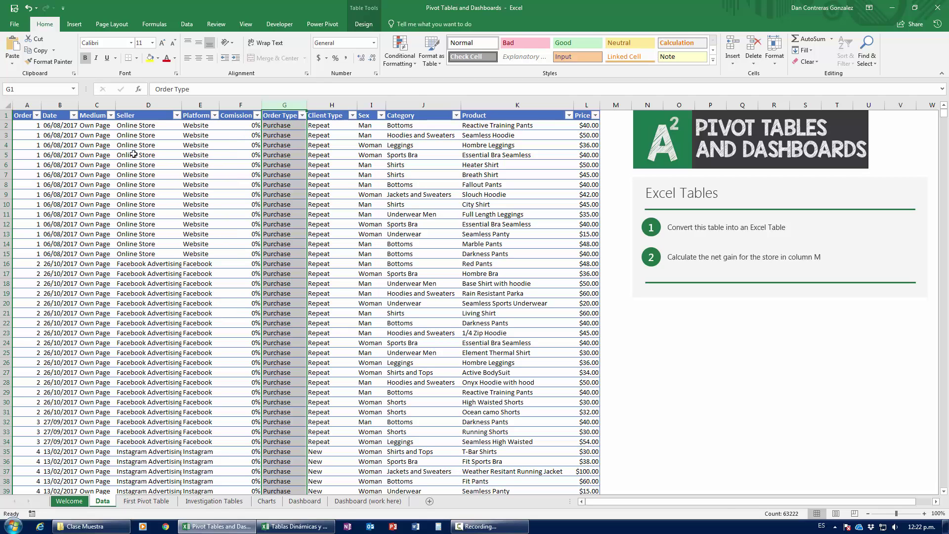
pyautogui.moveTo(26, 125); pyautogui.dragTo(588, 254)
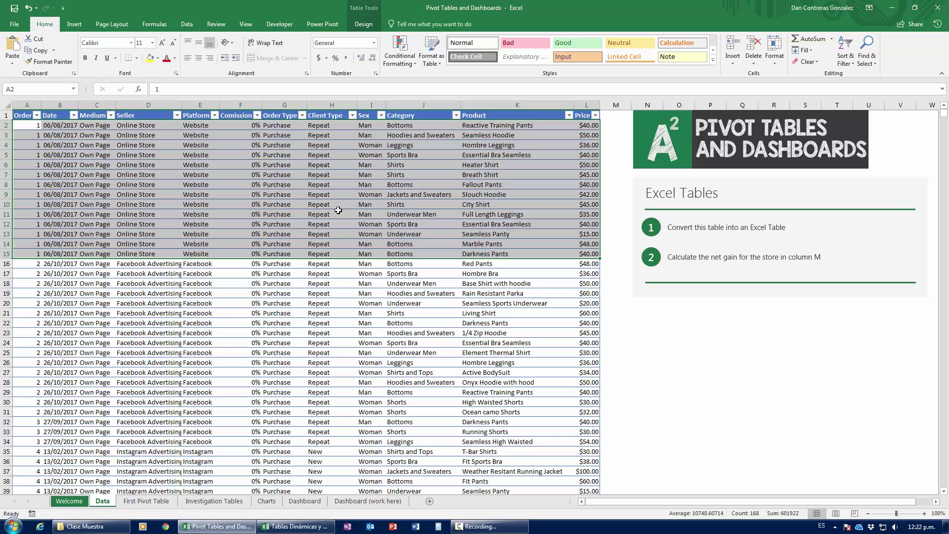
# Filter the Data table's Order Type column to Returns only and examine the first returned order and its categories
pyautogui.click(302, 115)
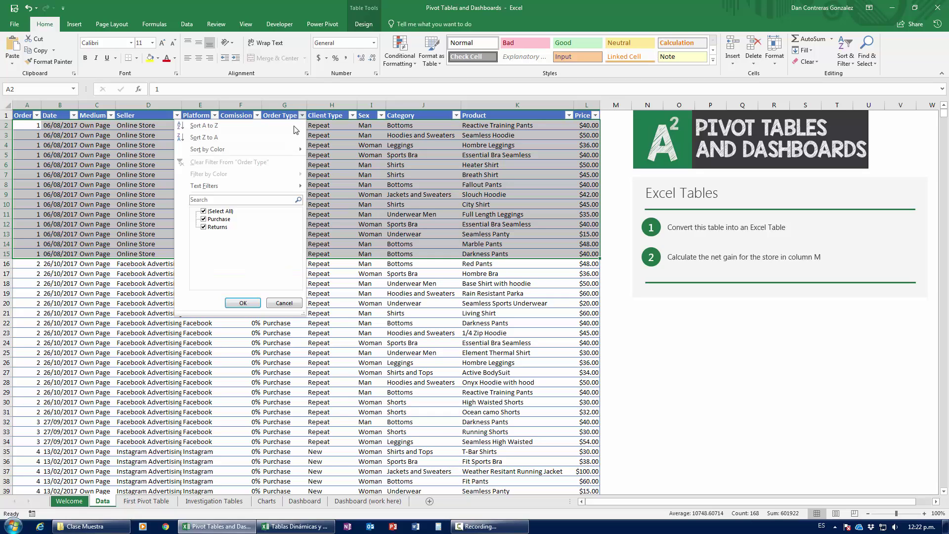
pyautogui.click(203, 211)
pyautogui.click(204, 227)
pyautogui.click(243, 302)
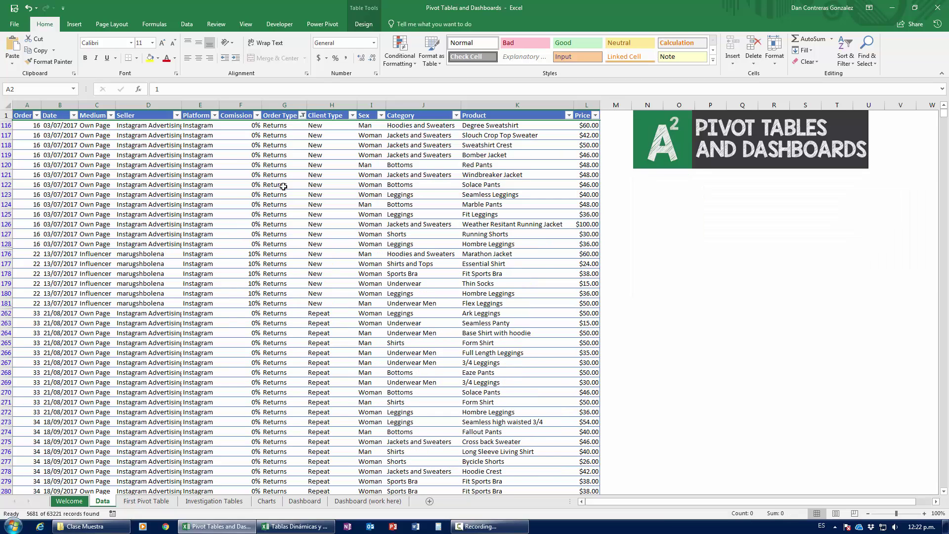
pyautogui.click(284, 165)
pyautogui.moveTo(28, 125); pyautogui.dragTo(582, 239)
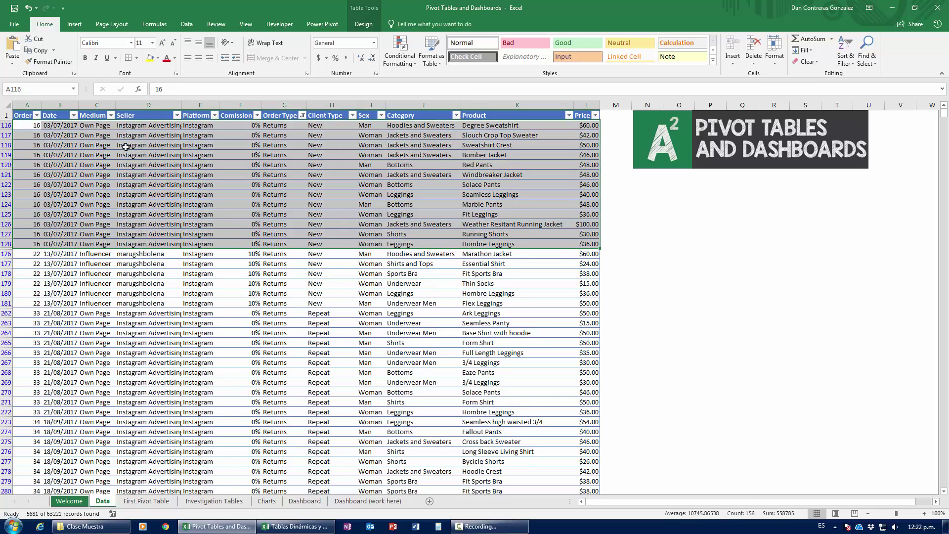
pyautogui.moveTo(419, 125); pyautogui.dragTo(425, 249)
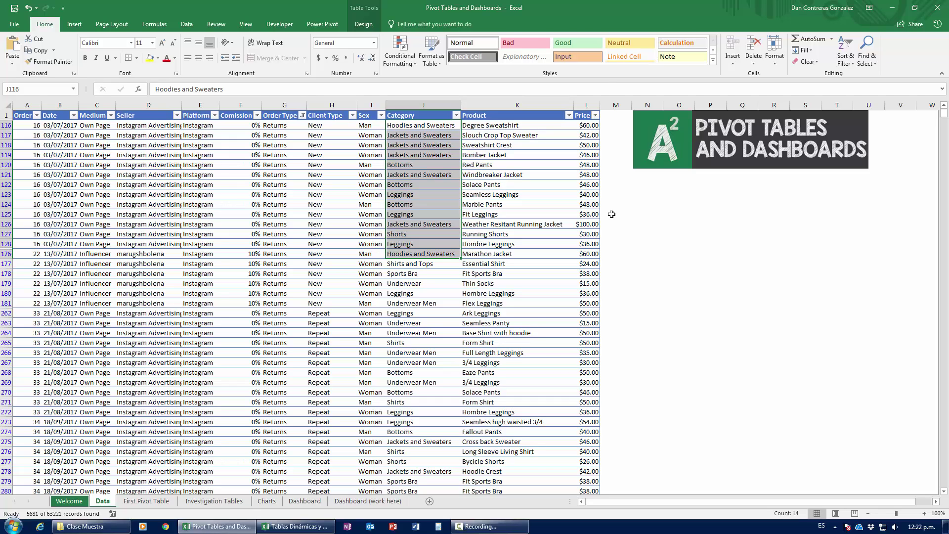
# Undo the Returns filter on the Order Type column of the Data table
pyautogui.click(303, 115)
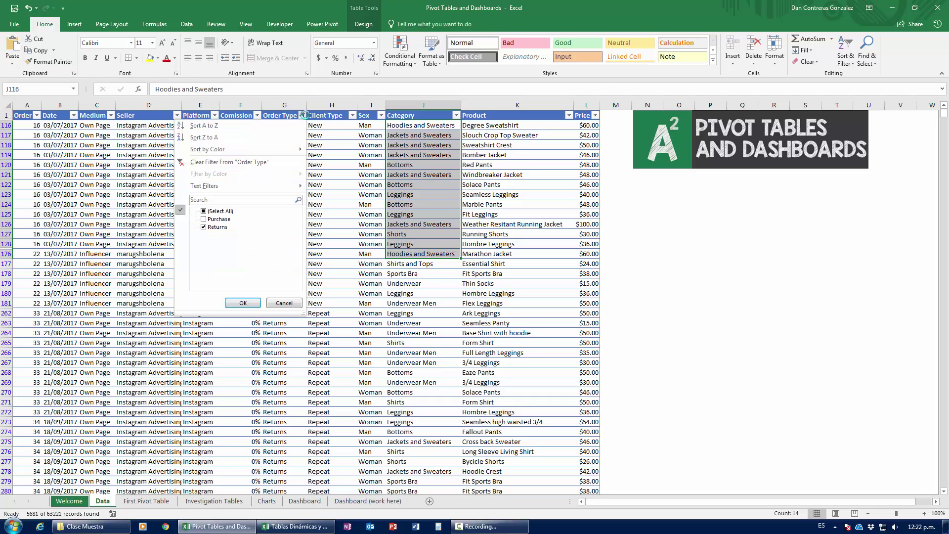
pyautogui.click(250, 303)
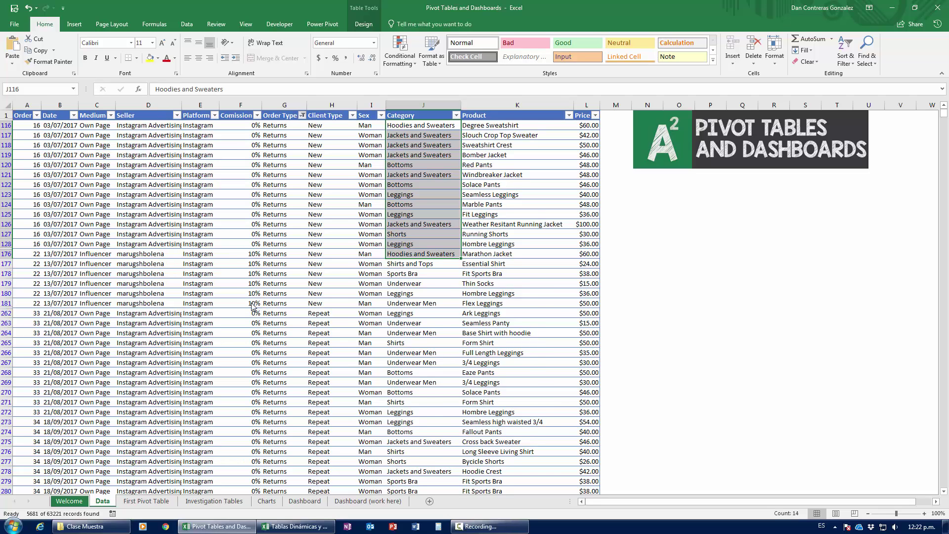
pyautogui.hotkey('ctrl', 'z')
# Check the Order Type column on the Data sheet and add Order Type below Date in the pivot table's rows
pyautogui.click(146, 501)
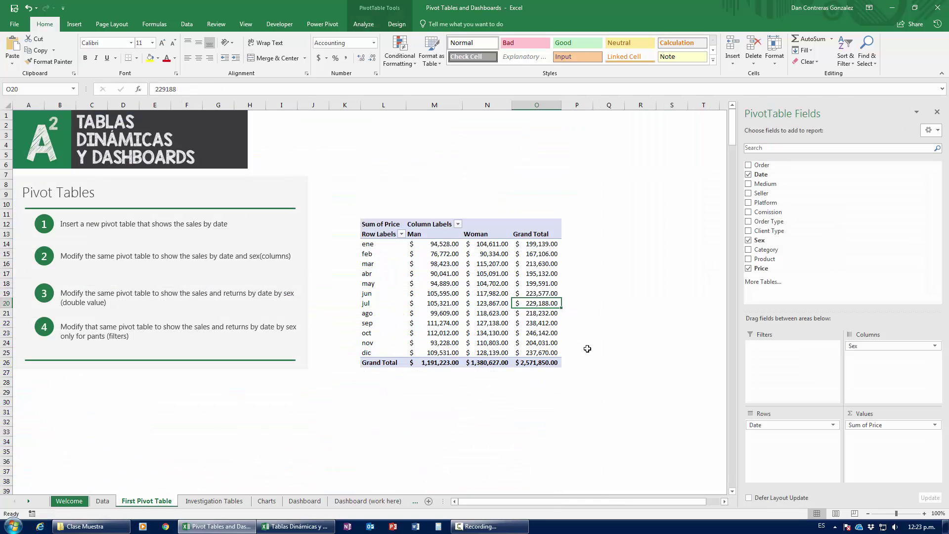
pyautogui.click(465, 280)
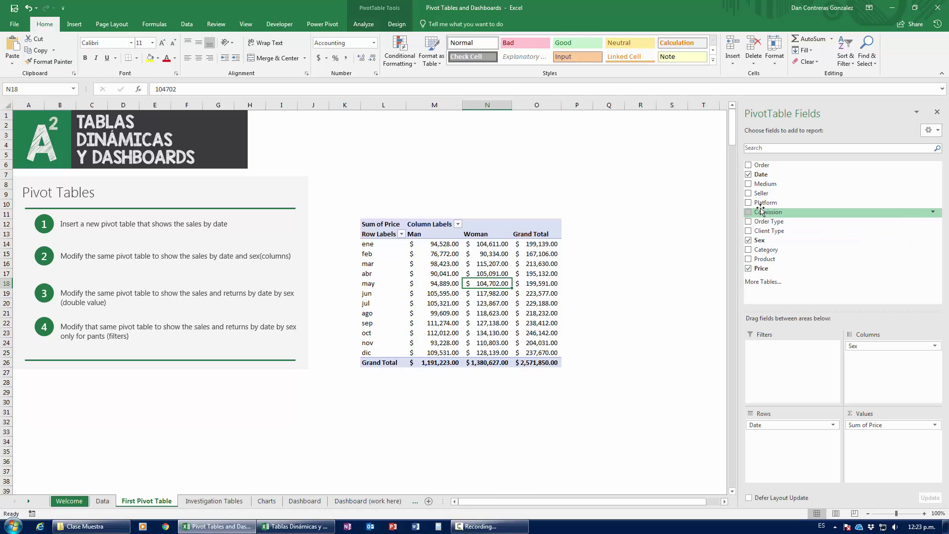
pyautogui.click(102, 501)
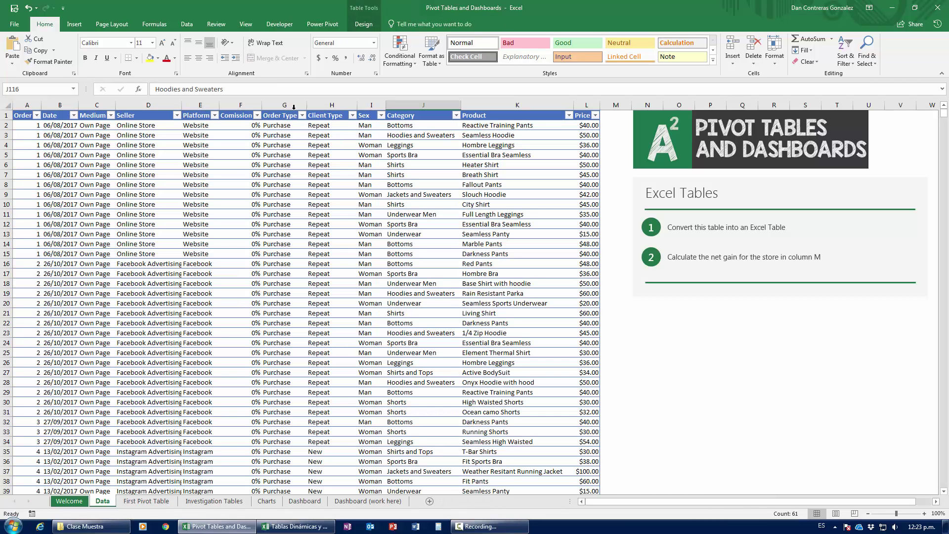
pyautogui.click(293, 106)
pyautogui.click(149, 500)
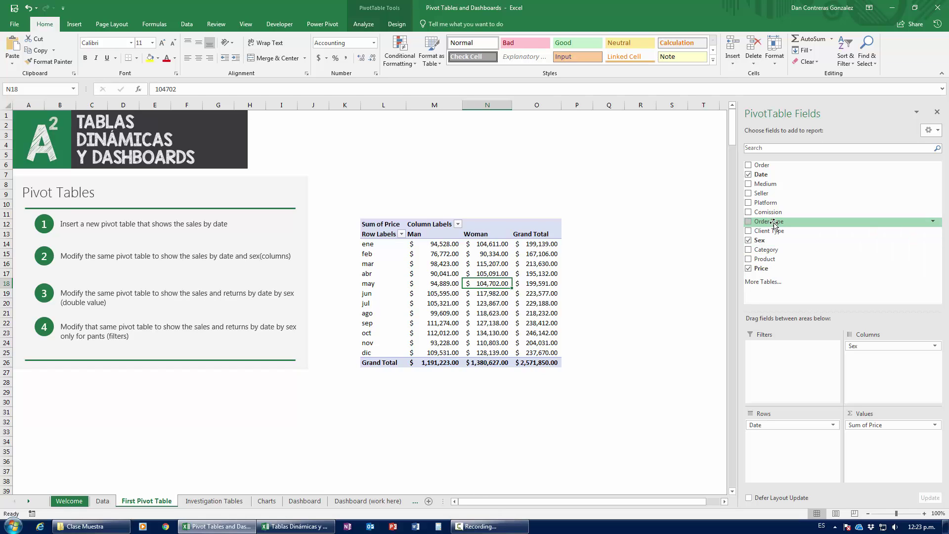
pyautogui.moveTo(773, 223); pyautogui.dragTo(774, 445)
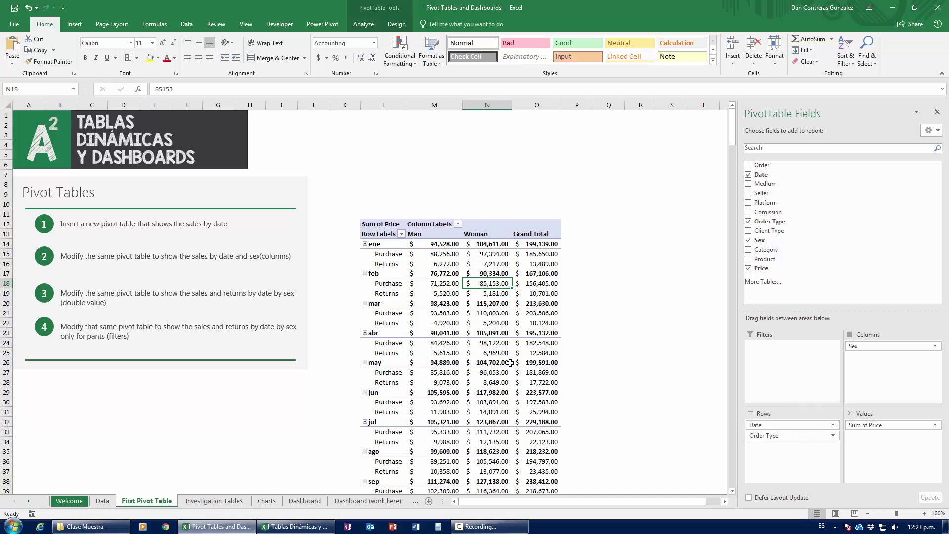
# Examine the February Purchase and Returns values for Man, Woman and Grand Total in the pivot table
pyautogui.click(393, 342)
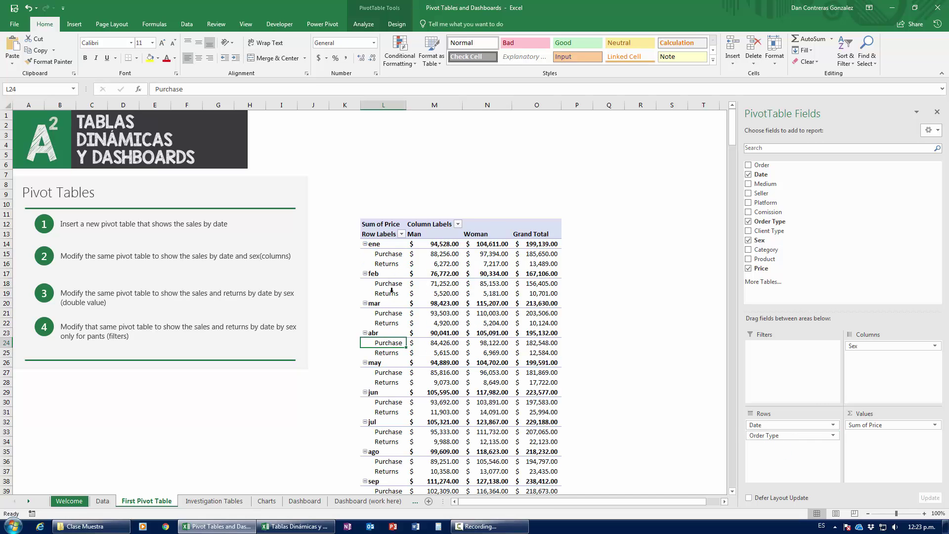
pyautogui.moveTo(384, 285); pyautogui.dragTo(551, 294)
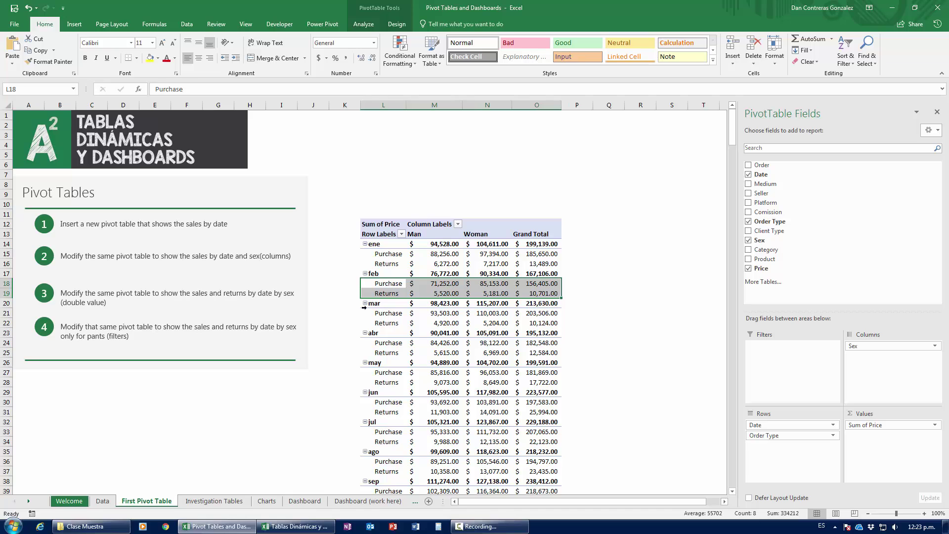
pyautogui.click(441, 285)
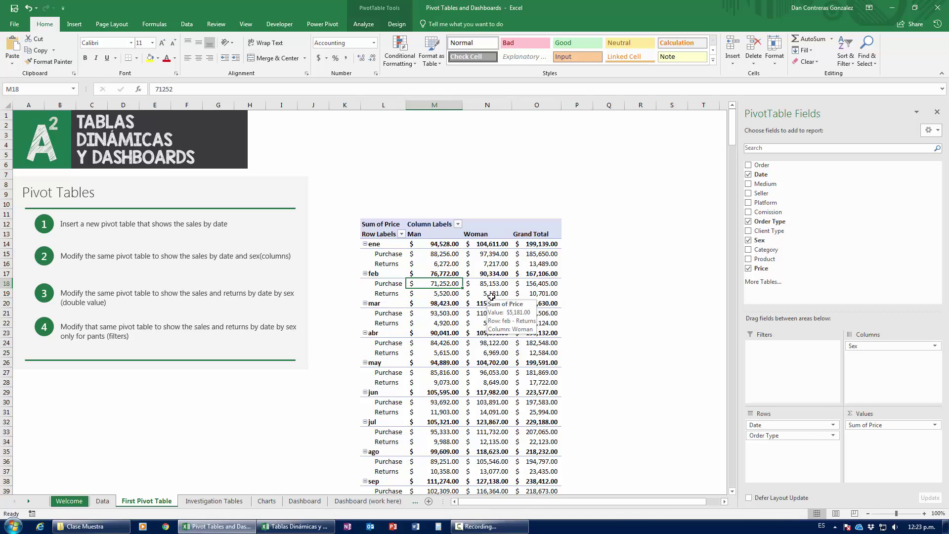
pyautogui.press('Down')
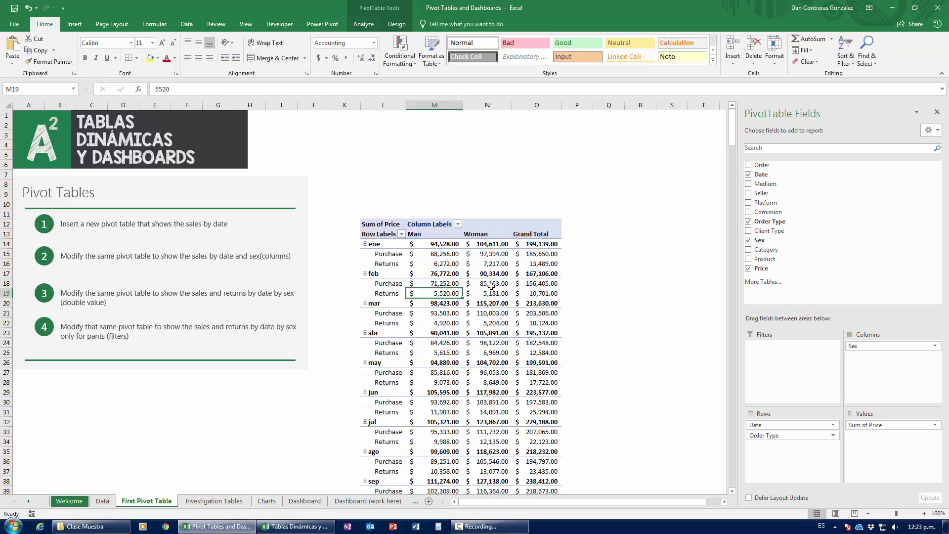
pyautogui.moveTo(486, 286); pyautogui.dragTo(488, 294)
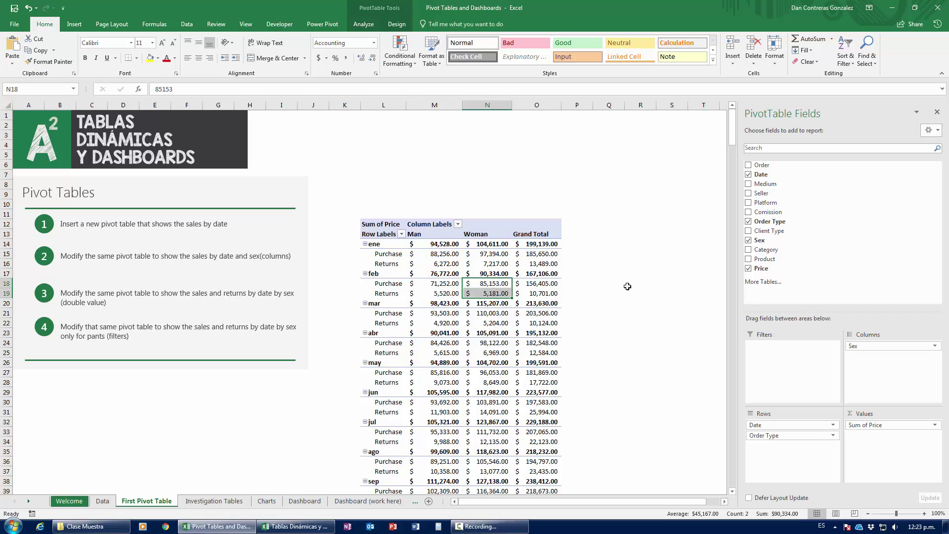
pyautogui.click(489, 292)
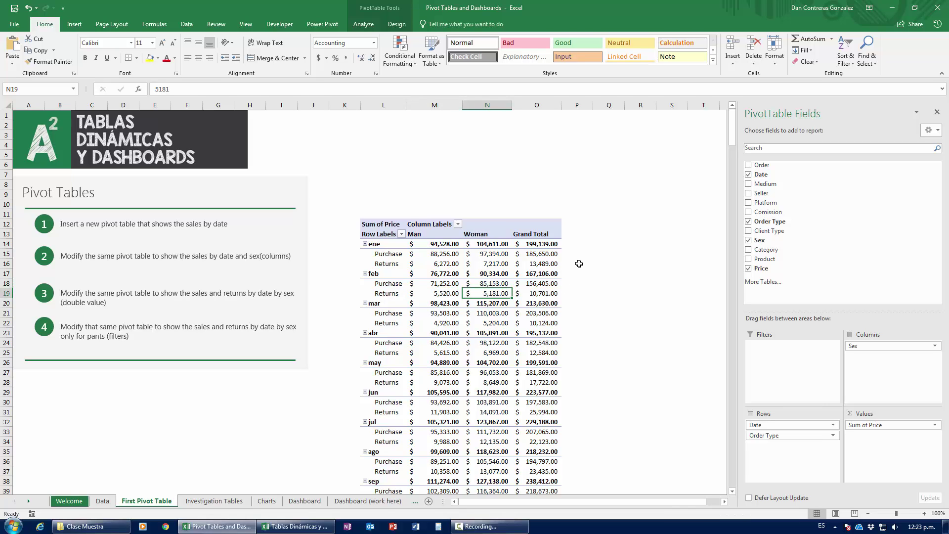
pyautogui.moveTo(531, 285); pyautogui.dragTo(530, 294)
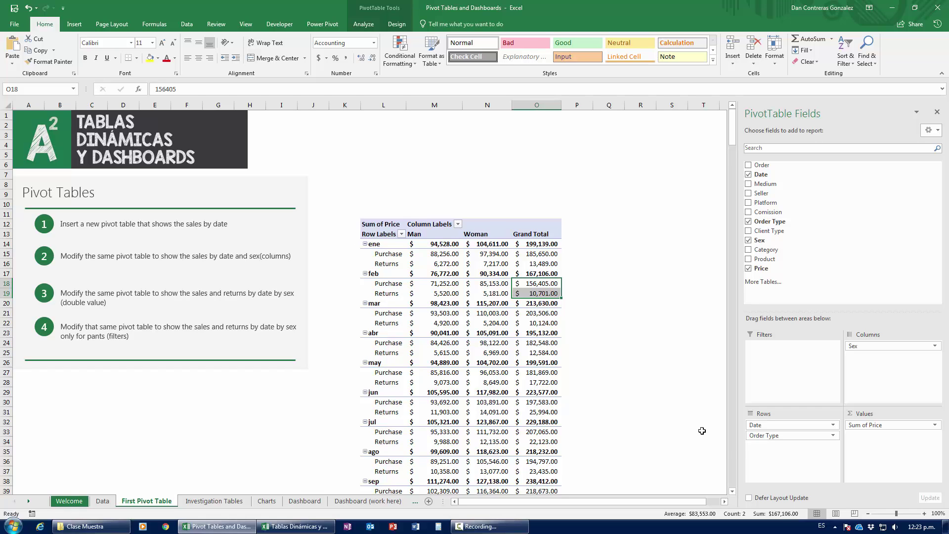
# Move the Order Type field from the pivot table's rows to its columns, below Sex
pyautogui.moveTo(773, 438); pyautogui.dragTo(877, 375)
pyautogui.moveTo(529, 499); pyautogui.dragTo(548, 497)
pyautogui.click(446, 295)
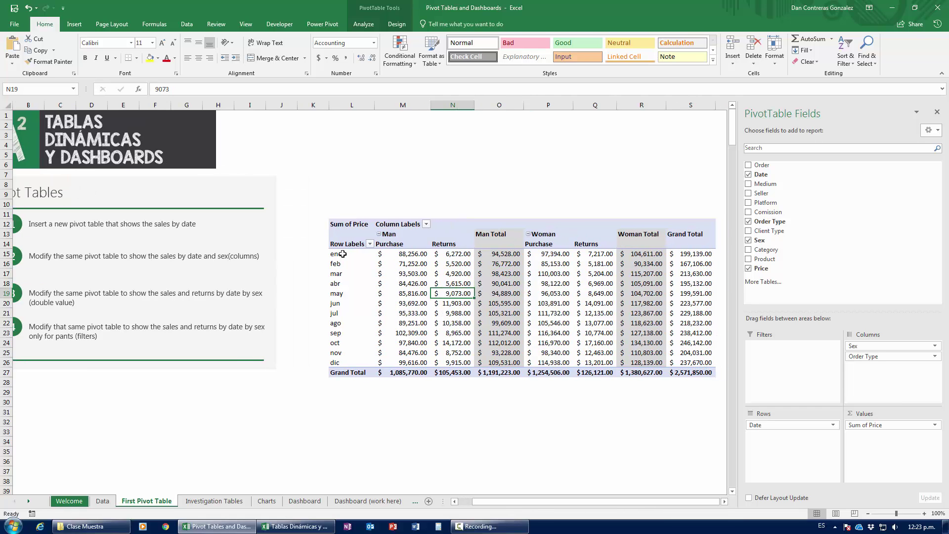
# Compare February's Purchase and Returns values with the Man Total, Woman Total and Grand Total columns
pyautogui.moveTo(402, 265); pyautogui.dragTo(446, 266)
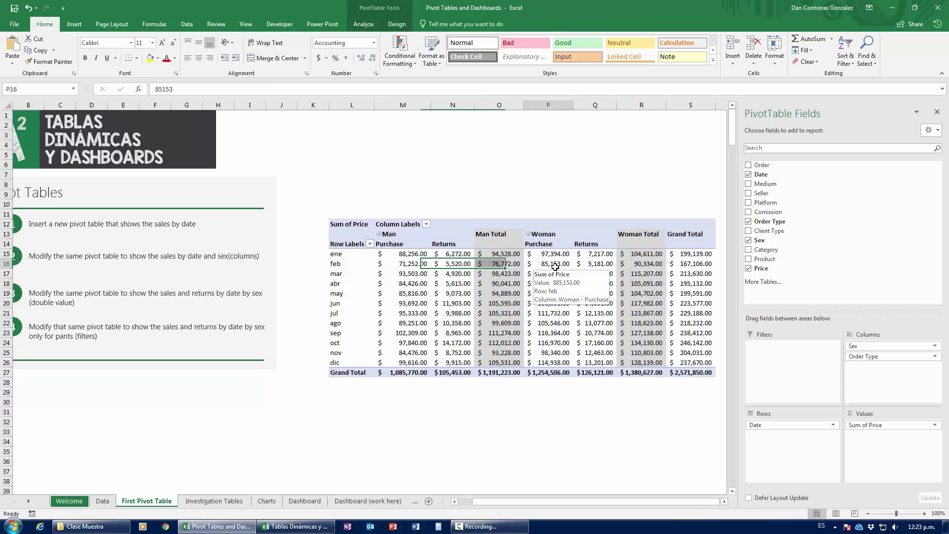
pyautogui.moveTo(543, 265); pyautogui.dragTo(593, 264)
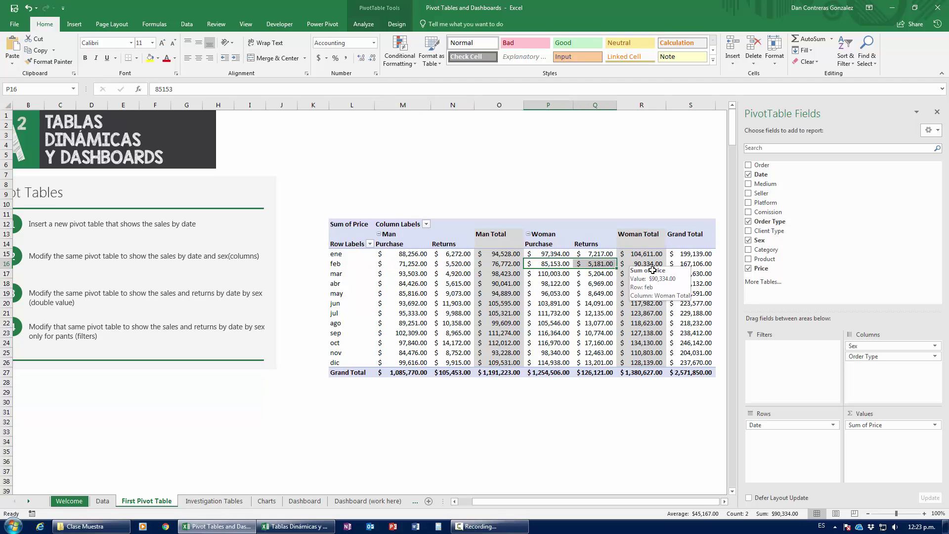
pyautogui.click(496, 263)
pyautogui.click(645, 265)
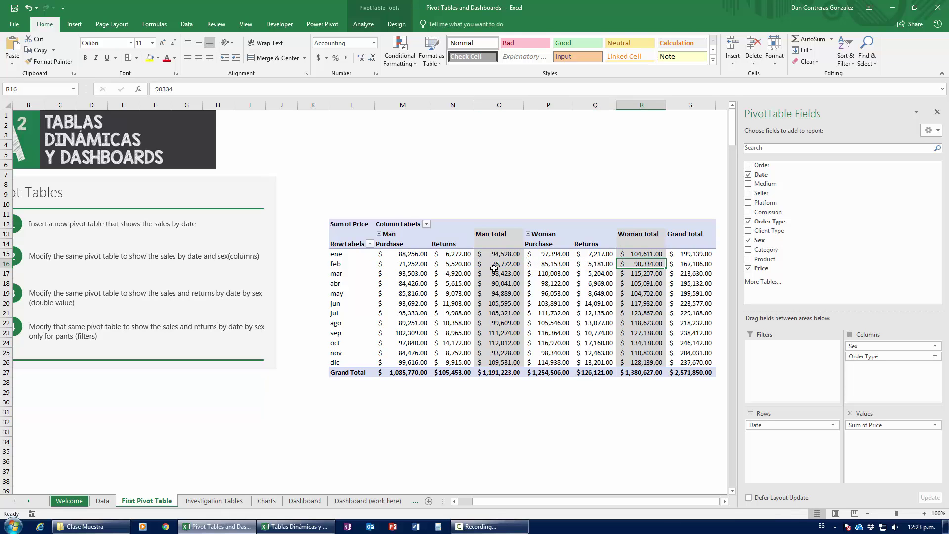
pyautogui.click(495, 267)
pyautogui.click(647, 263)
pyautogui.click(690, 265)
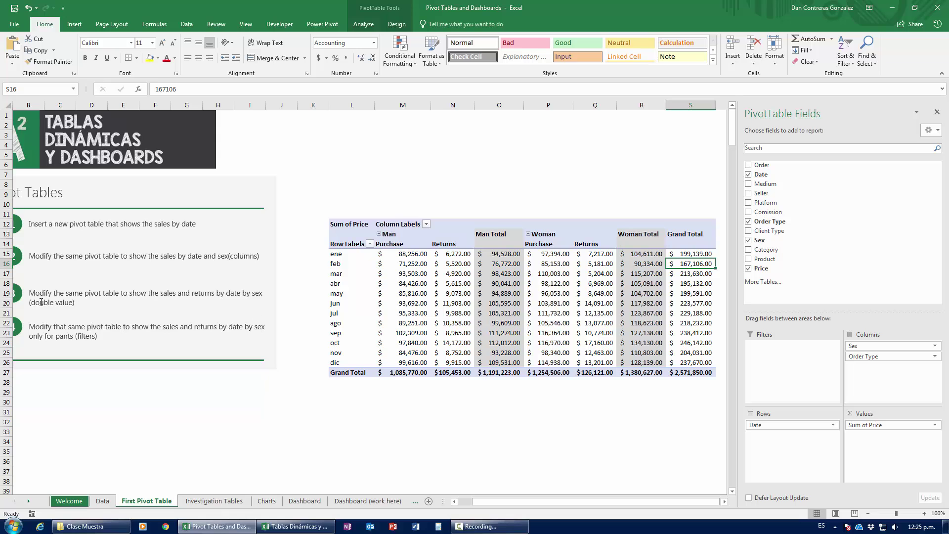
# Read the fourth exercise about filtering for pants and review the pivot table's month rows and sex column headings
pyautogui.click(46, 333)
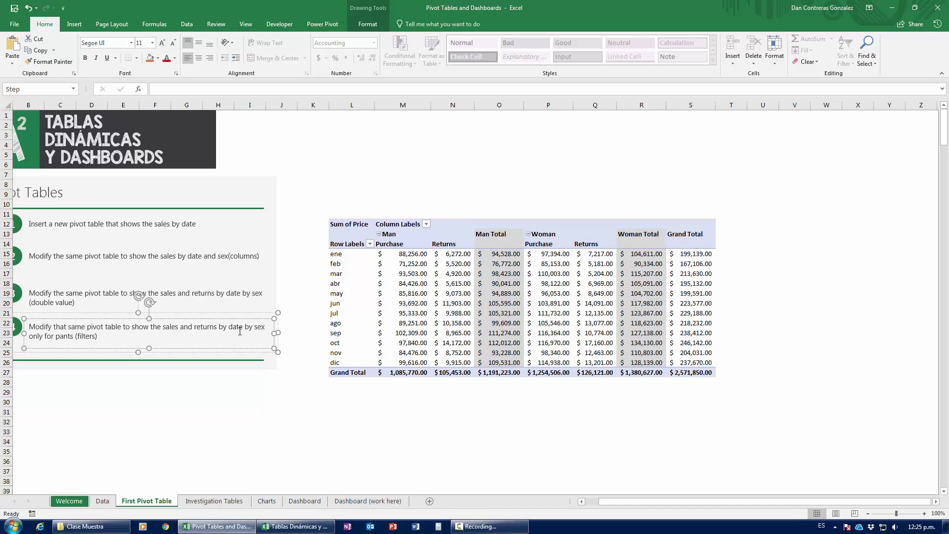
pyautogui.click(416, 318)
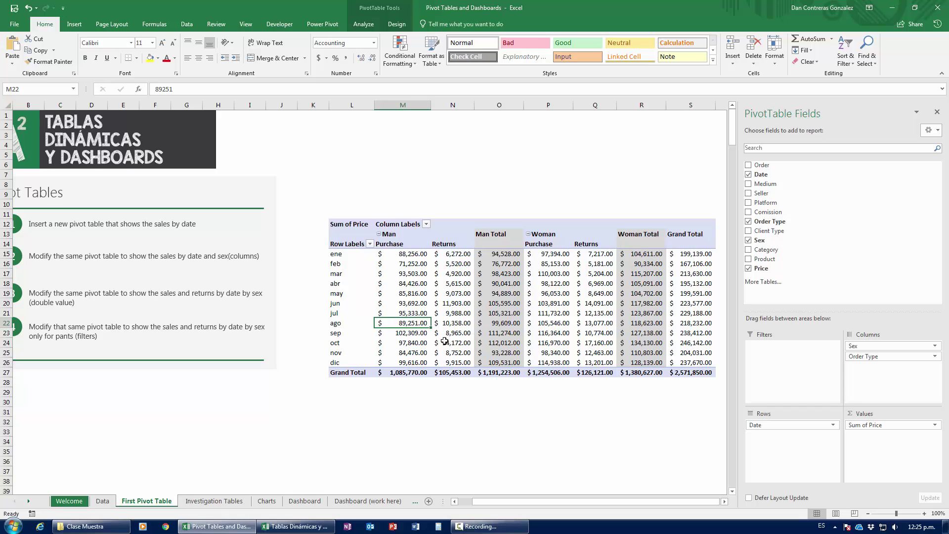
pyautogui.moveTo(351, 255); pyautogui.dragTo(346, 363)
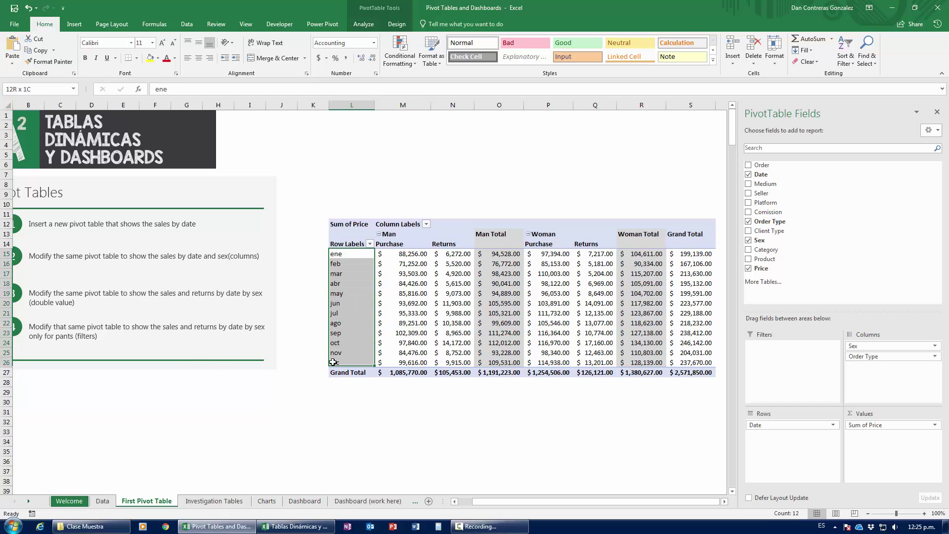
pyautogui.moveTo(388, 234); pyautogui.dragTo(563, 234)
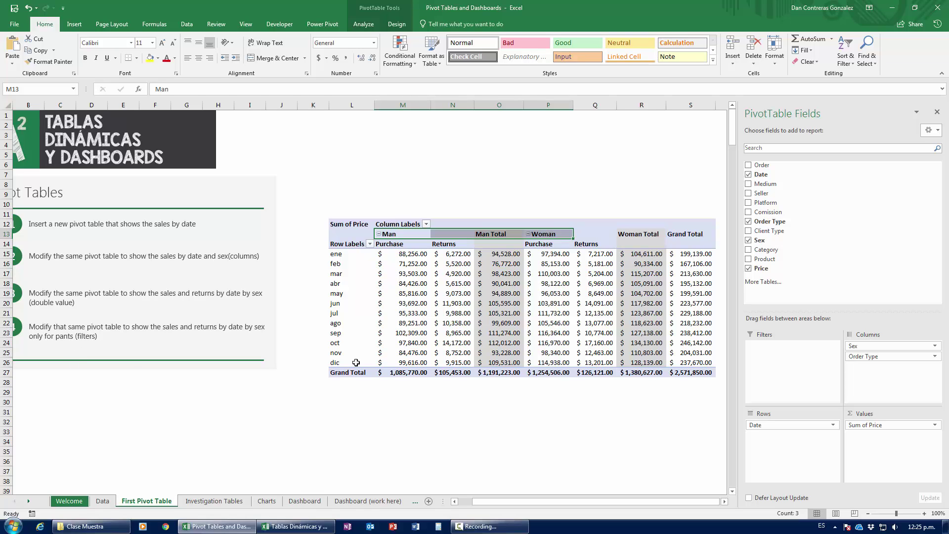
# Examine the list of categories in the Category column's filter on the Data sheet, leaving the table unfiltered
pyautogui.click(448, 312)
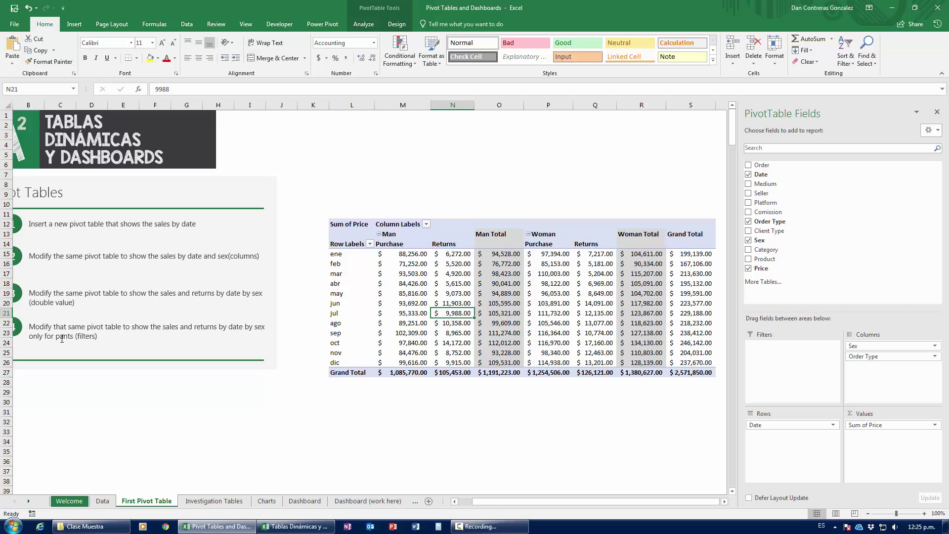
pyautogui.click(489, 330)
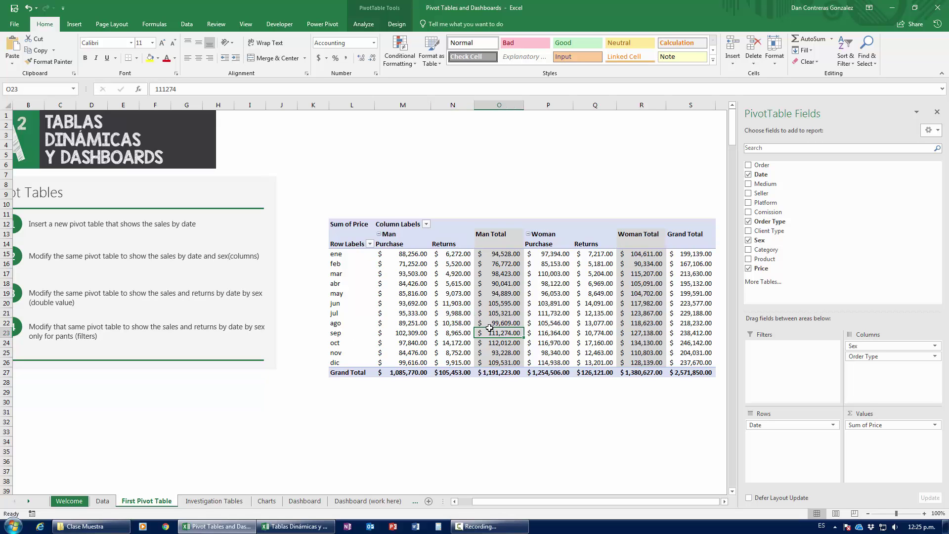
pyautogui.click(110, 500)
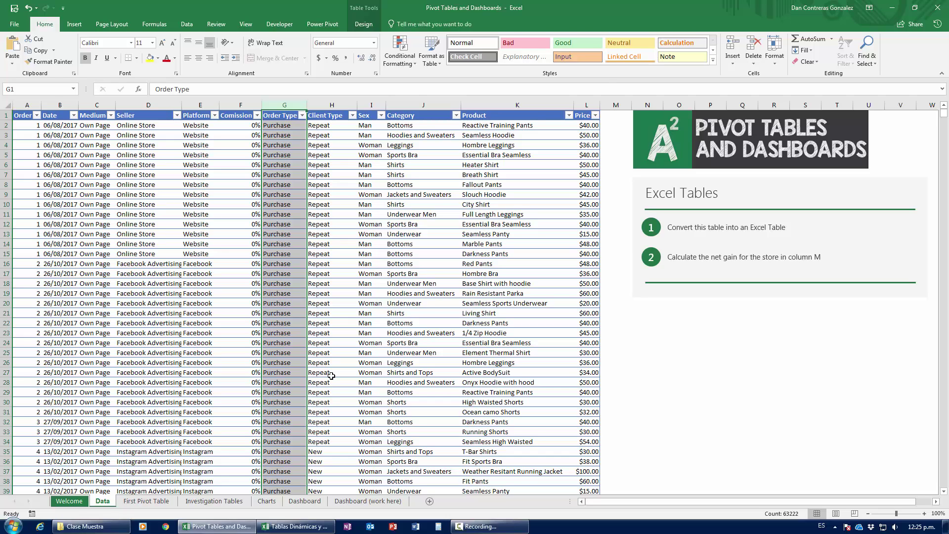
pyautogui.click(455, 116)
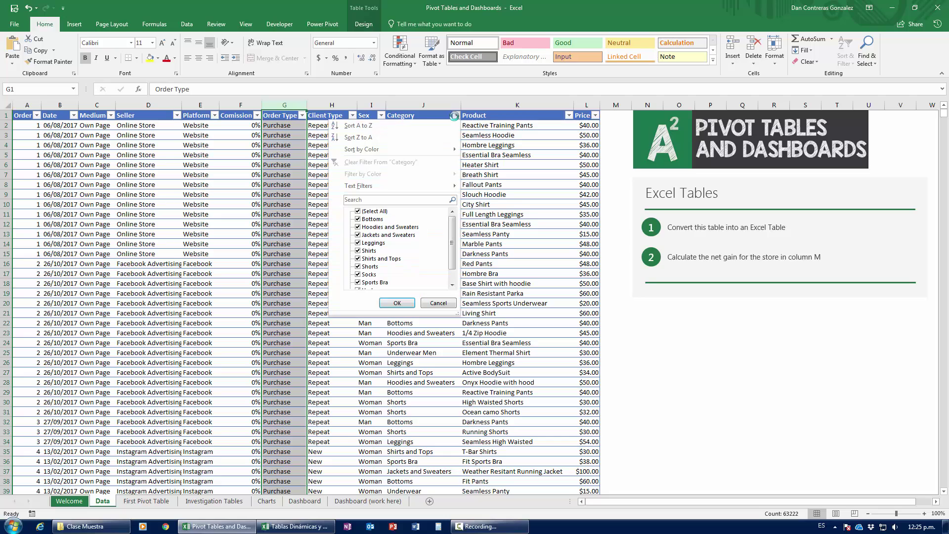
pyautogui.scroll(-1, 449, 251)
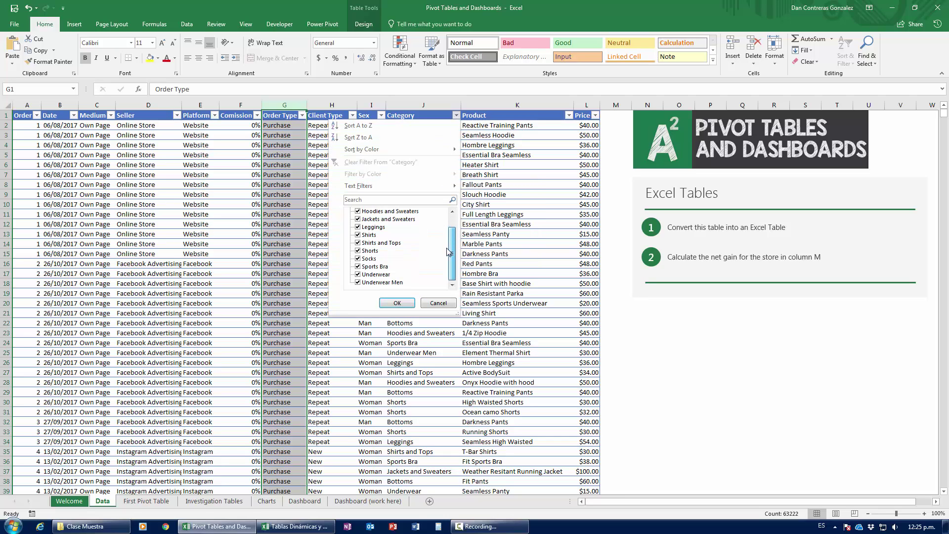
pyautogui.scroll(1, 453, 233)
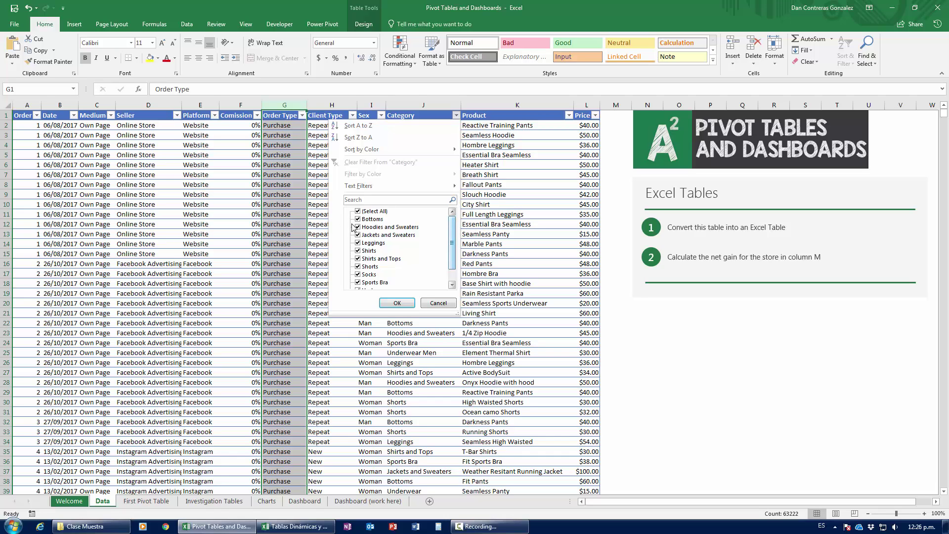
pyautogui.click(439, 302)
# Add the Category field as a report filter to the pivot table on the First Pivot Table sheet
pyautogui.click(156, 499)
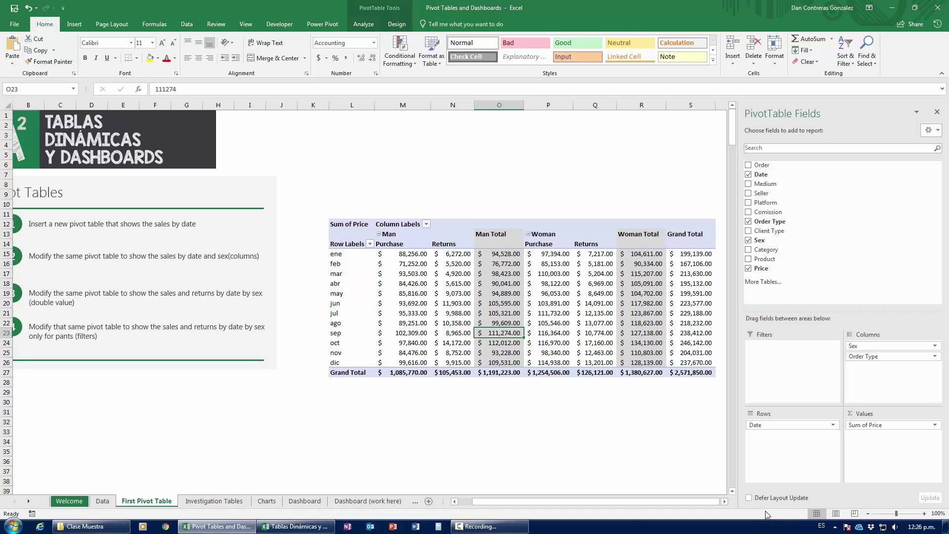
pyautogui.click(723, 501)
pyautogui.click(524, 304)
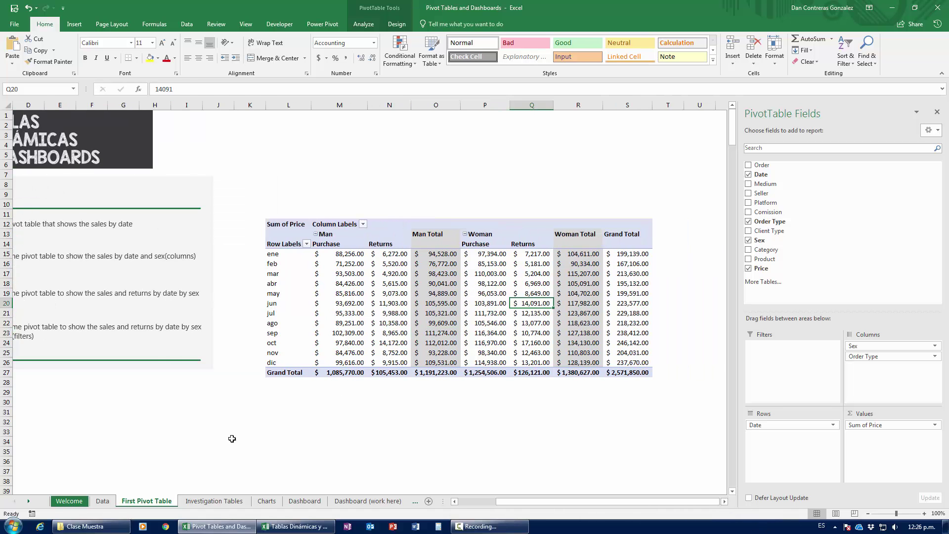
pyautogui.click(102, 501)
pyautogui.click(404, 115)
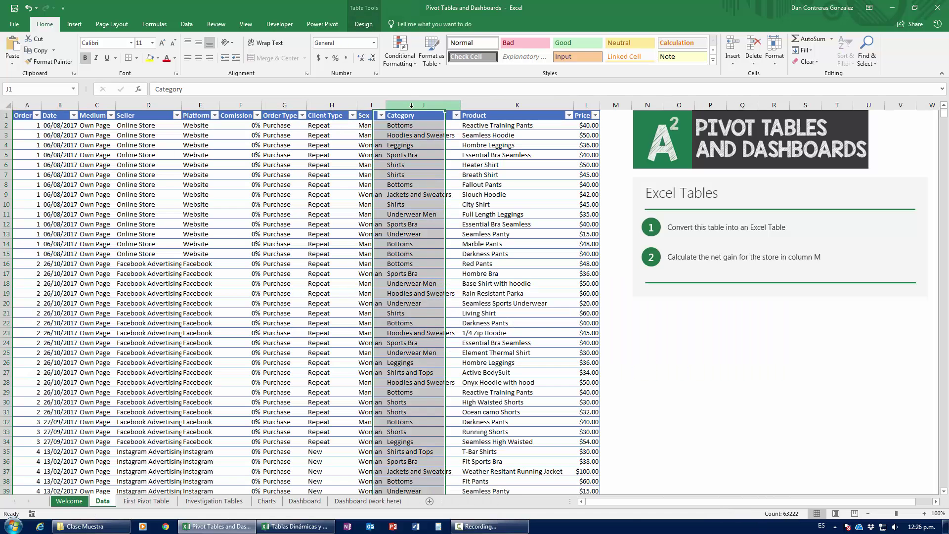
pyautogui.click(146, 501)
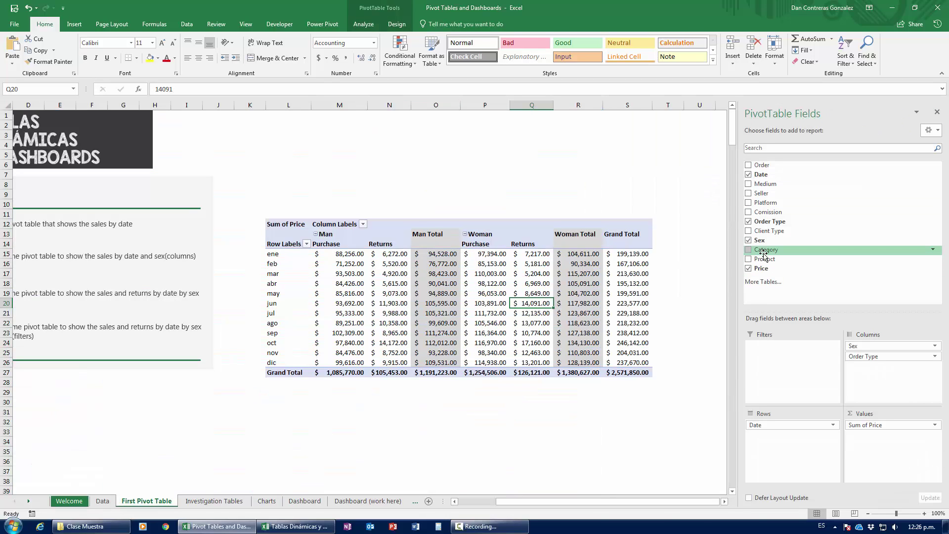
pyautogui.moveTo(766, 253); pyautogui.dragTo(801, 371)
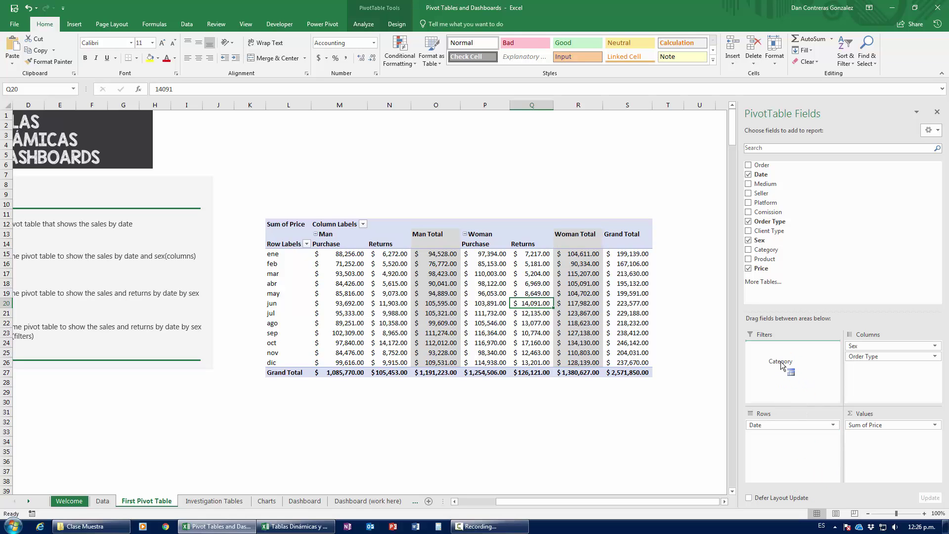
pyautogui.moveTo(780, 360); pyautogui.dragTo(781, 361)
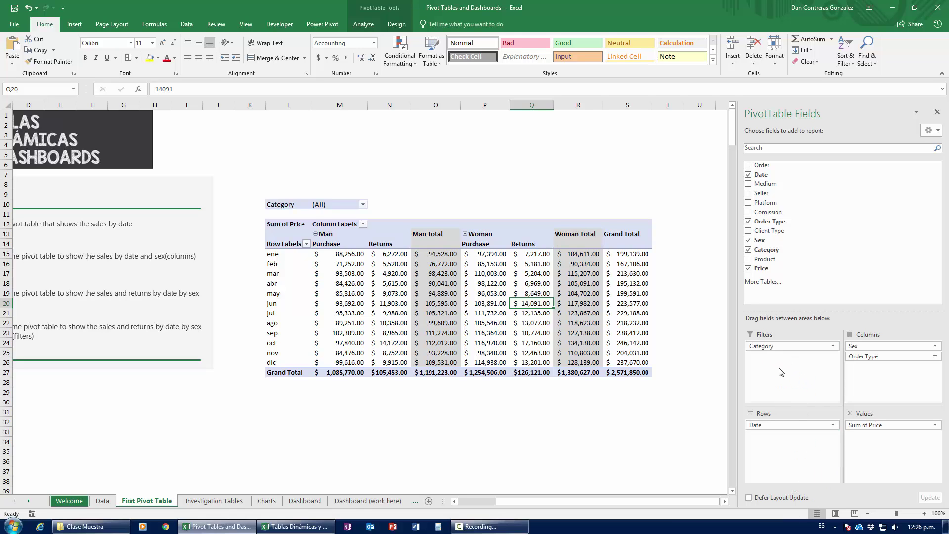
# Filter the pivot table's Category to Bottoms so it shows only pants
pyautogui.moveTo(289, 204); pyautogui.dragTo(356, 204)
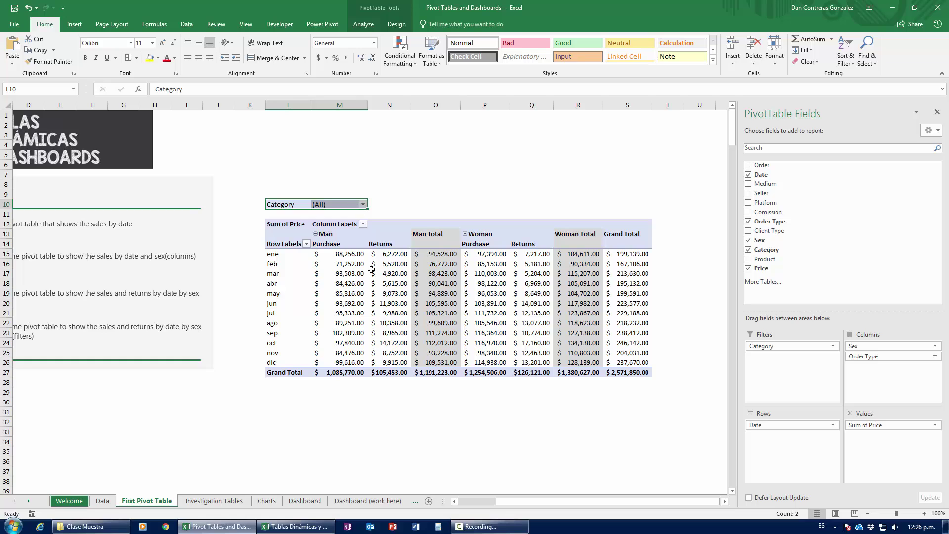
pyautogui.click(290, 185)
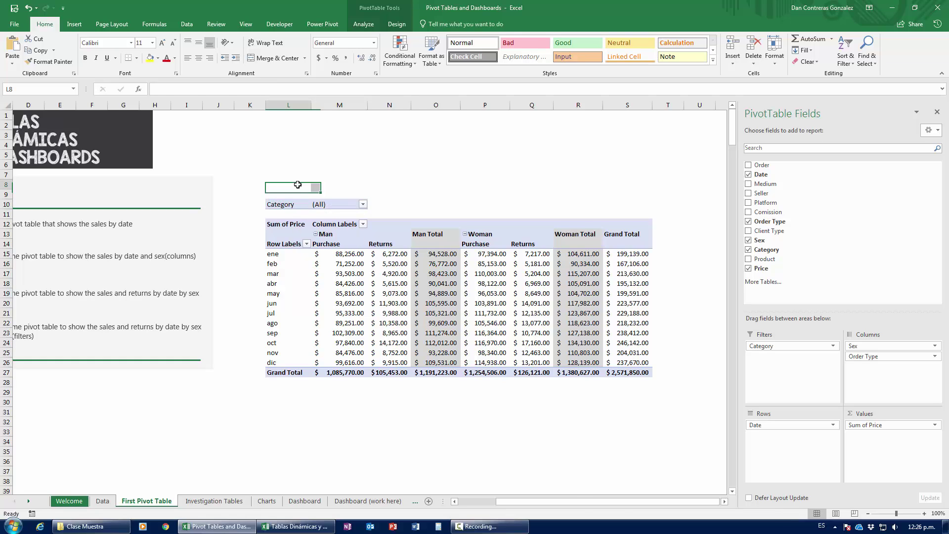
pyautogui.click(363, 204)
pyautogui.scroll(-1, 360, 256)
pyautogui.scroll(1, 360, 258)
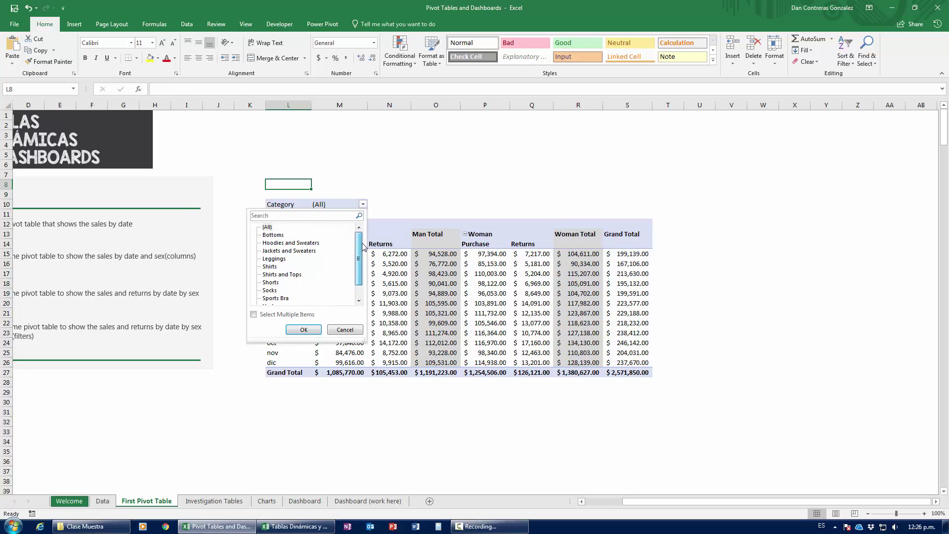
pyautogui.scroll(-1, 360, 261)
pyautogui.scroll(1, 359, 260)
pyautogui.click(273, 235)
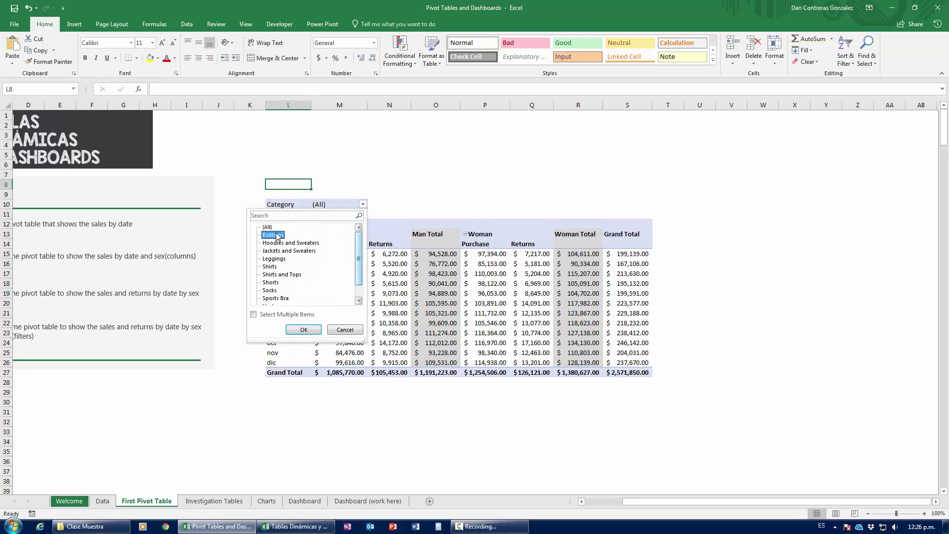
pyautogui.click(303, 330)
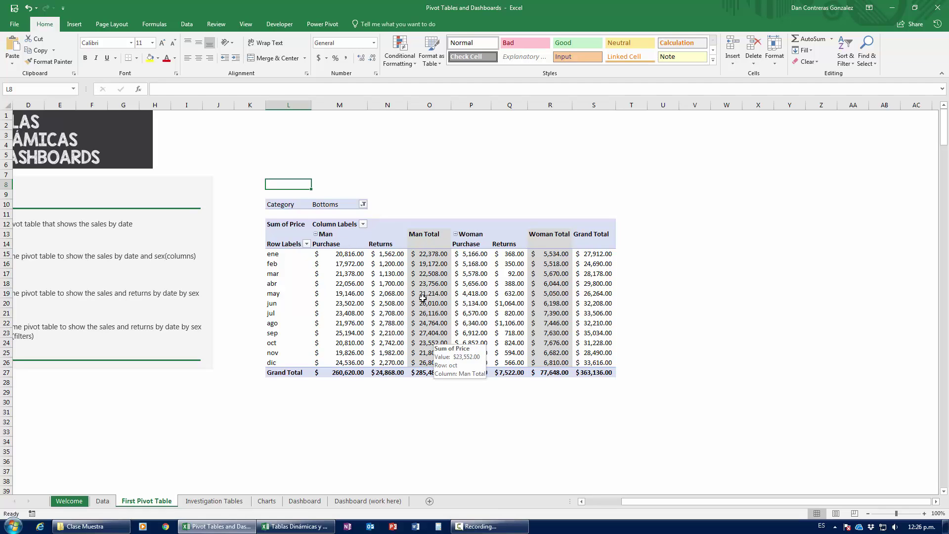
# Review the pivot table's Category filter options, keeping Bottoms as the selection
pyautogui.click(364, 205)
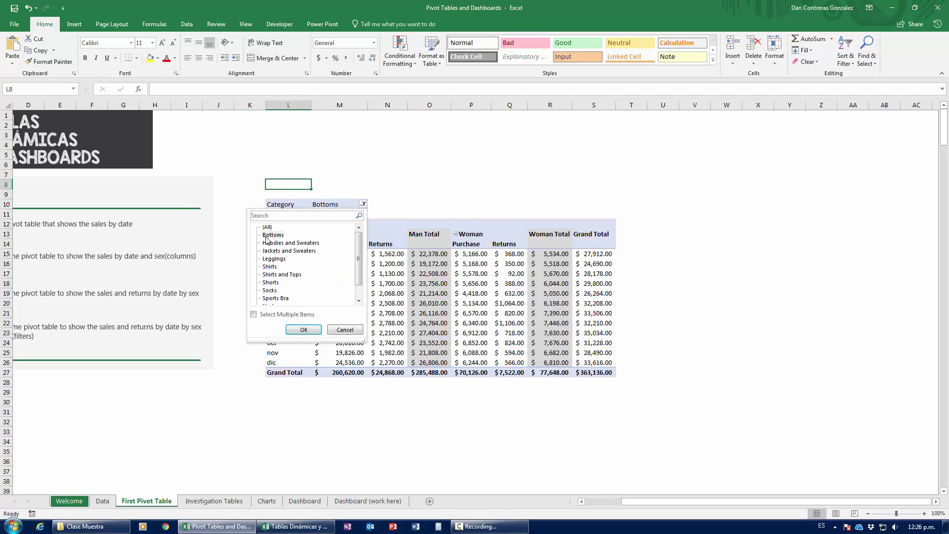
pyautogui.click(304, 330)
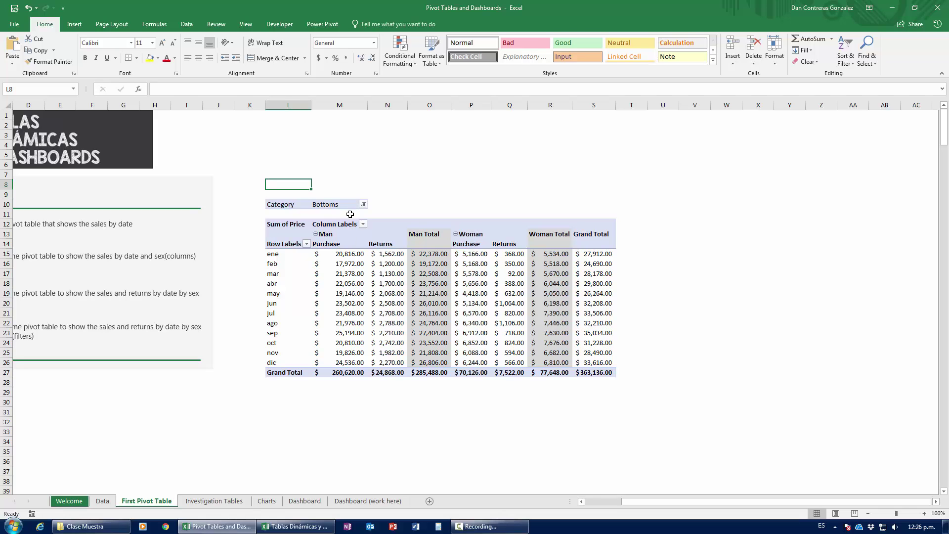
pyautogui.click(612, 502)
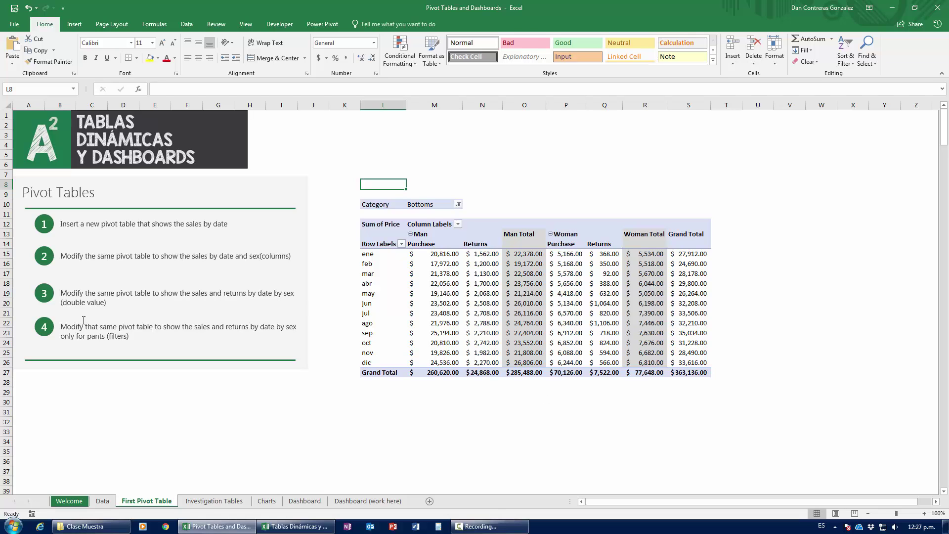
# Review the filtered pivot table on the First Pivot Table sheet and return to the Investigate Returns exercises on Investigation Tables
pyautogui.click(389, 205)
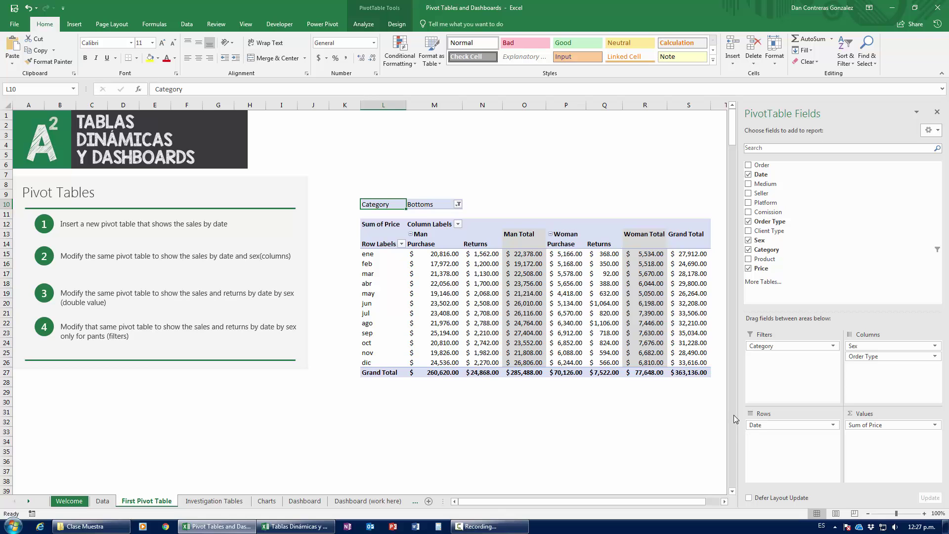
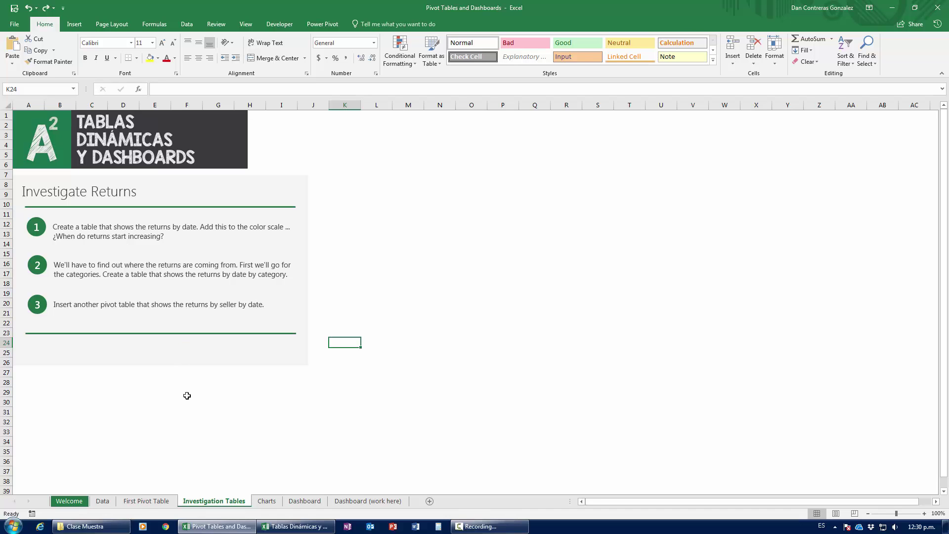
pyautogui.click(146, 501)
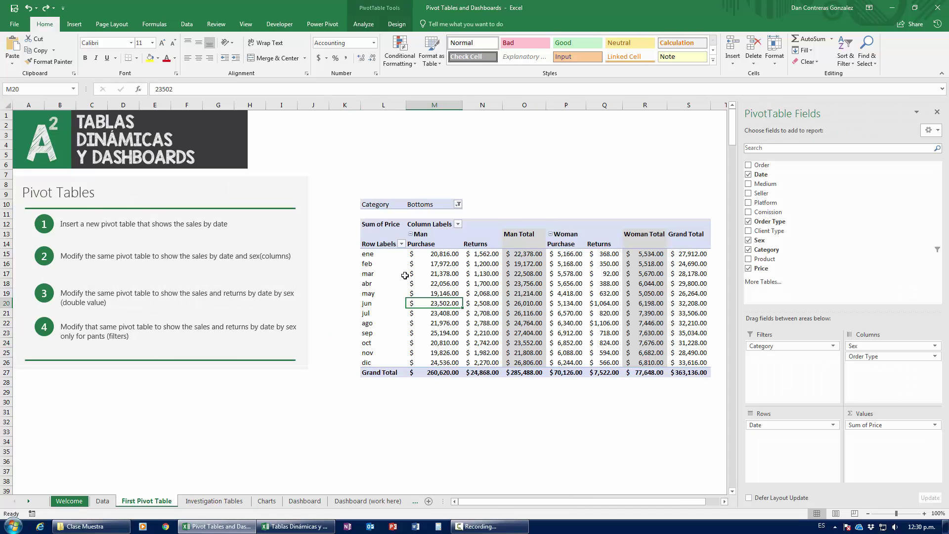
pyautogui.click(213, 501)
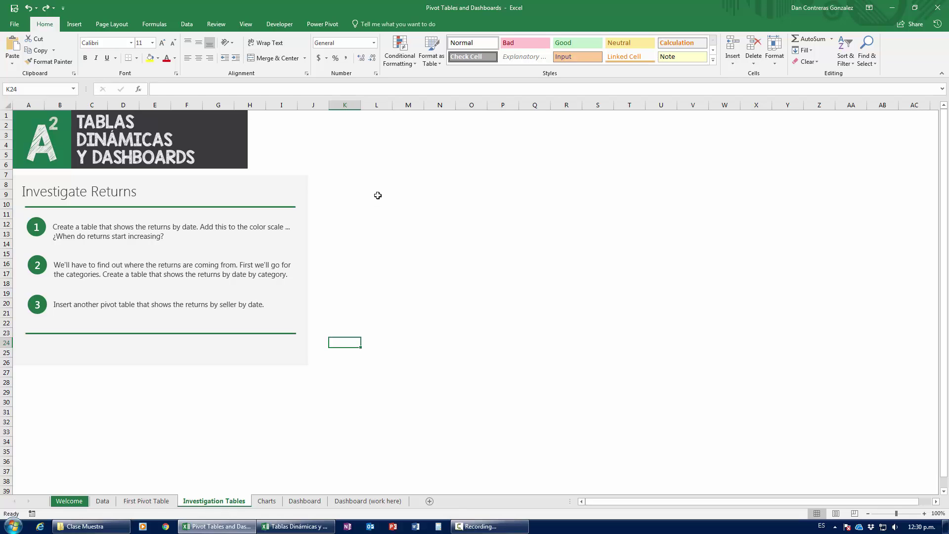
pyautogui.click(102, 501)
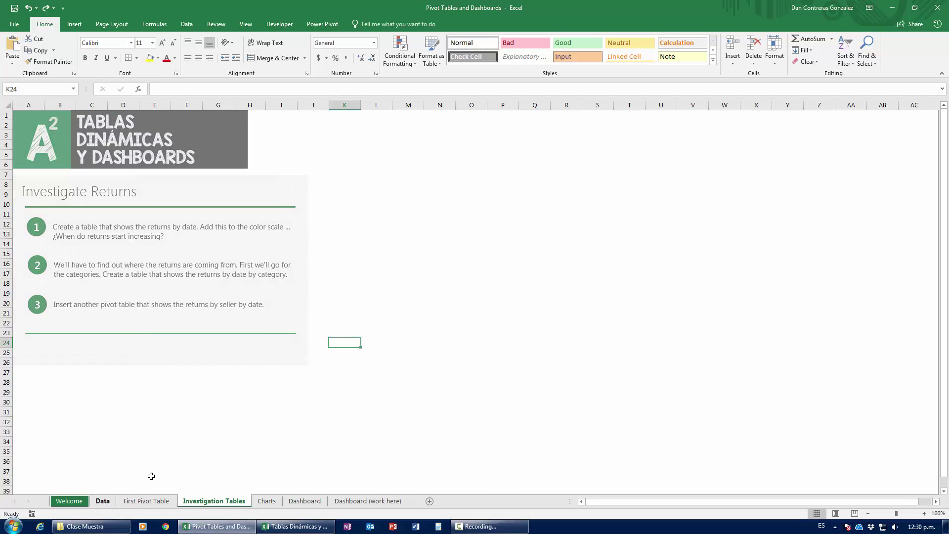
pyautogui.click(279, 200)
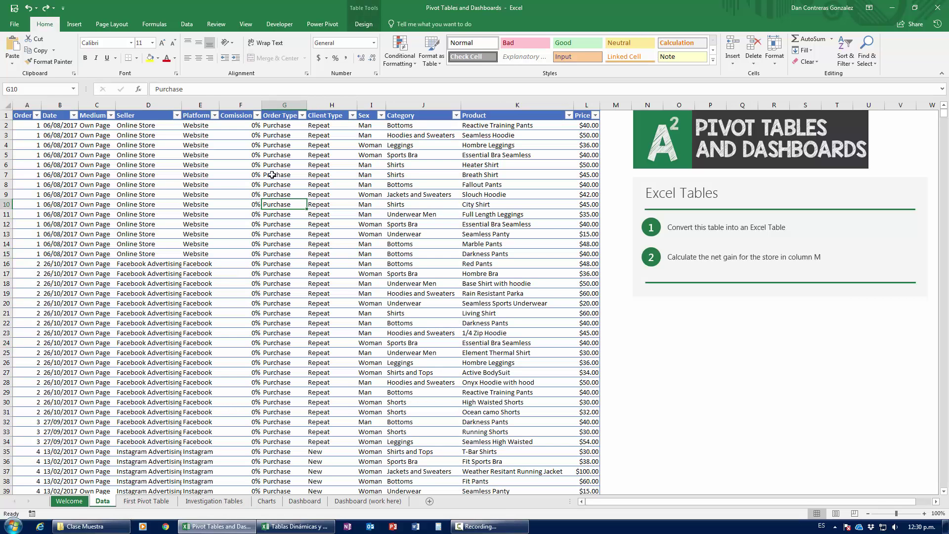
pyautogui.click(74, 25)
pyautogui.click(17, 49)
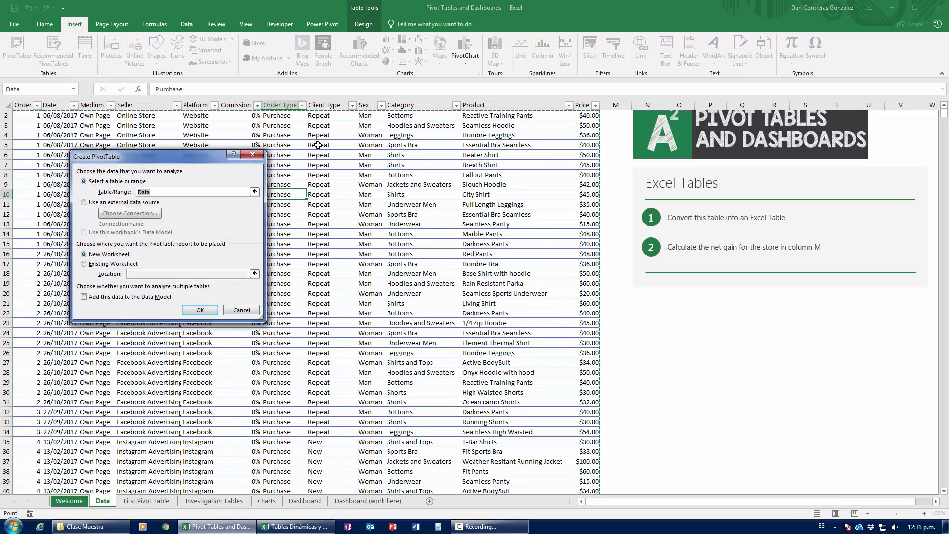
pyautogui.press('Escape')
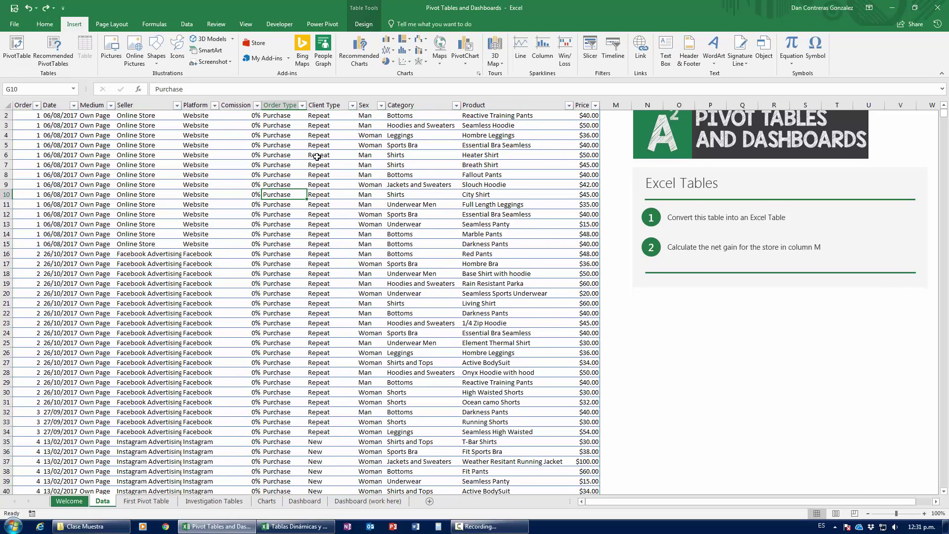
# Insert a pivot table based on the Data table at cell M9 of the Investigation Tables sheet
pyautogui.click(203, 504)
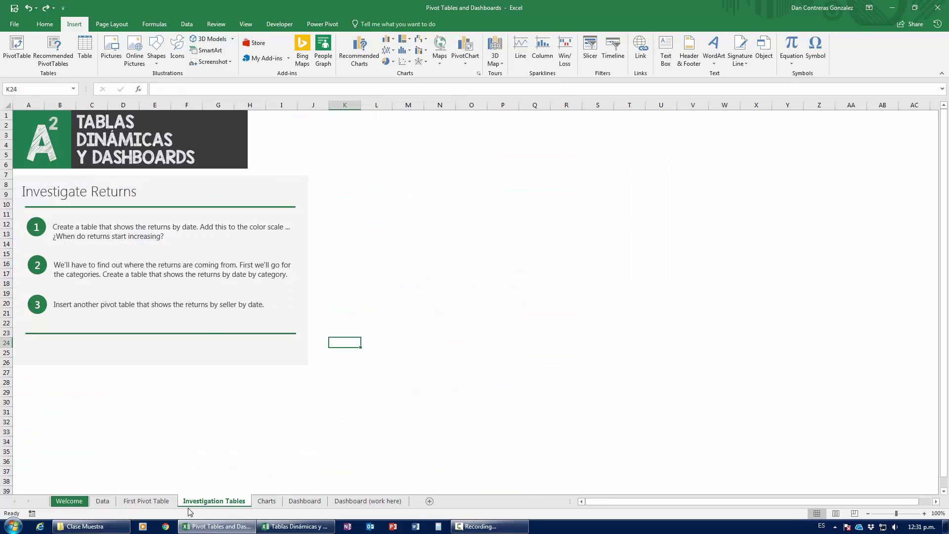
pyautogui.click(363, 193)
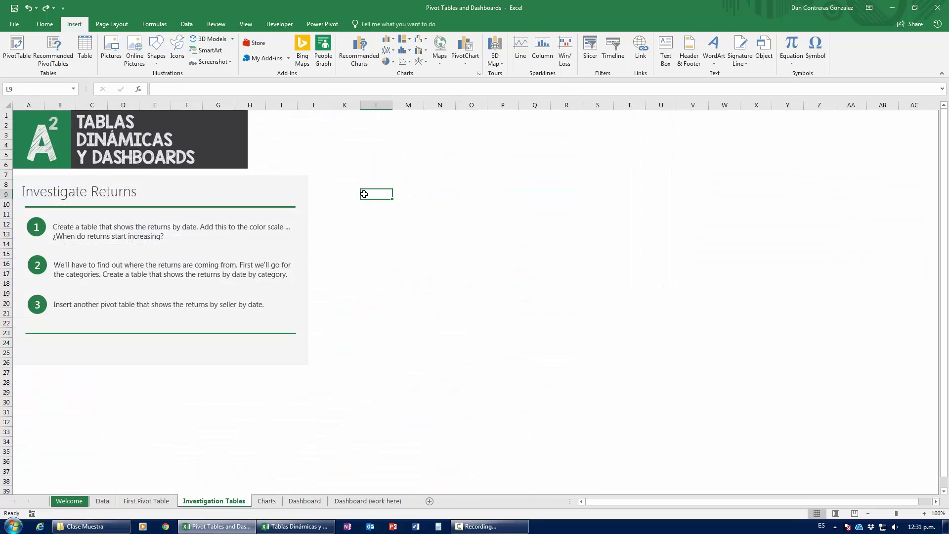
pyautogui.click(400, 192)
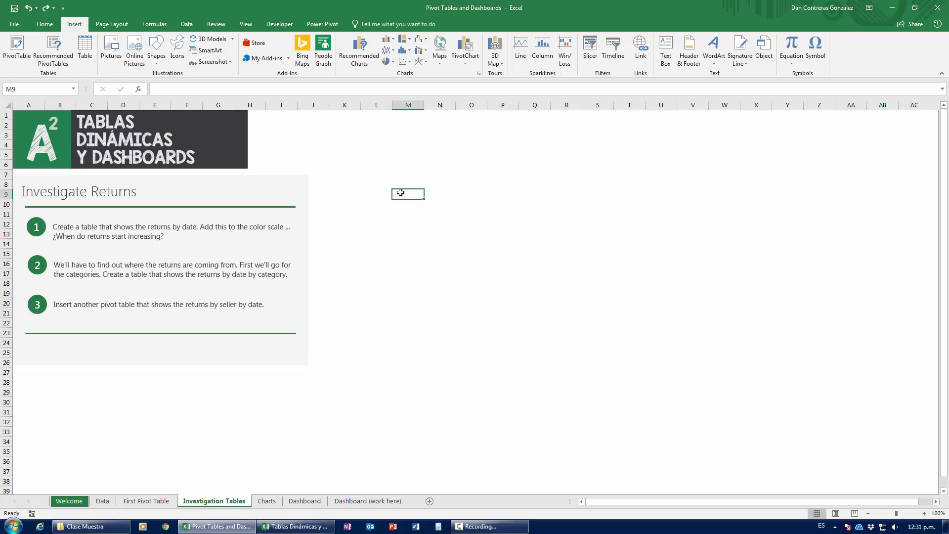
pyautogui.click(17, 46)
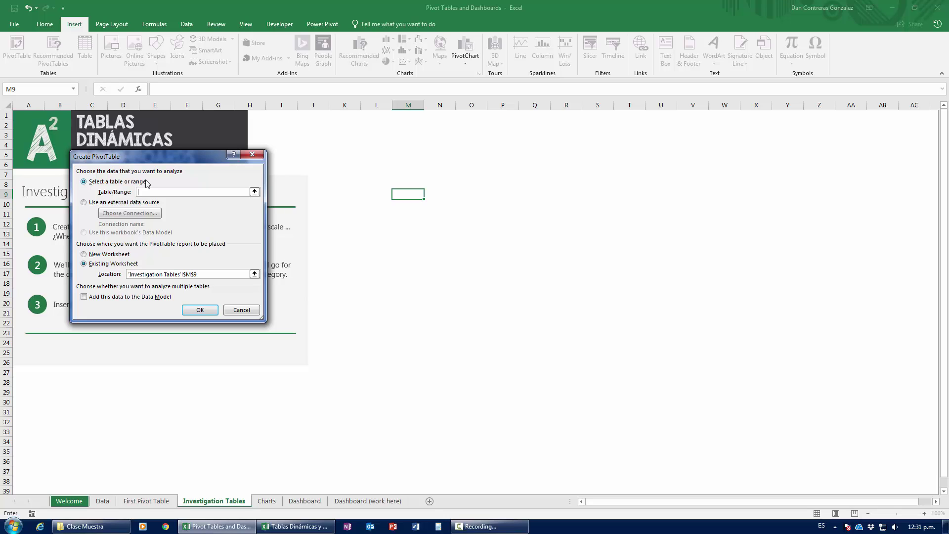
pyautogui.write('Data')
pyautogui.click(199, 310)
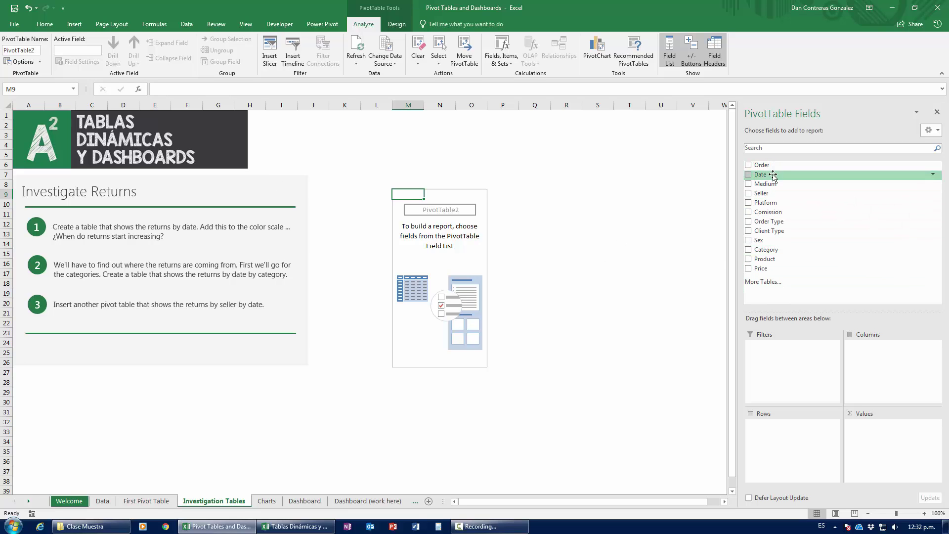
# Add the Date field to the new pivot table's rows and compare its months with the First Pivot Table sheet
pyautogui.moveTo(773, 174); pyautogui.dragTo(784, 444)
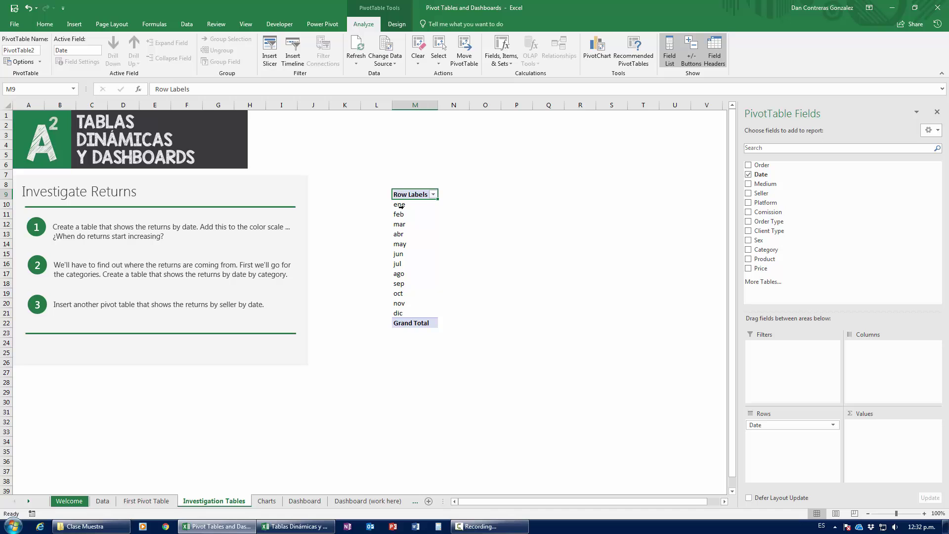
pyautogui.click(146, 500)
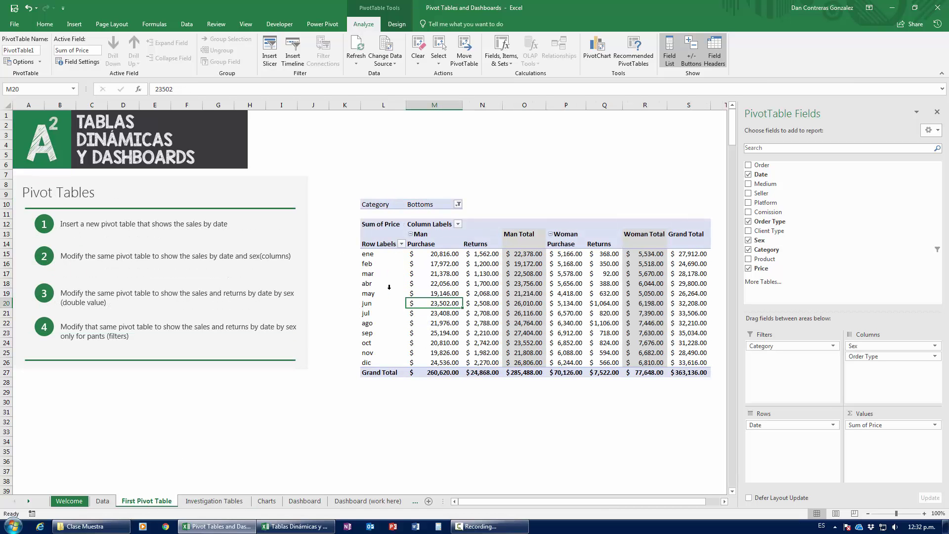
# Check the Price column on the Data sheet and return to the new pivot table on the Investigation Tables sheet
pyautogui.click(214, 501)
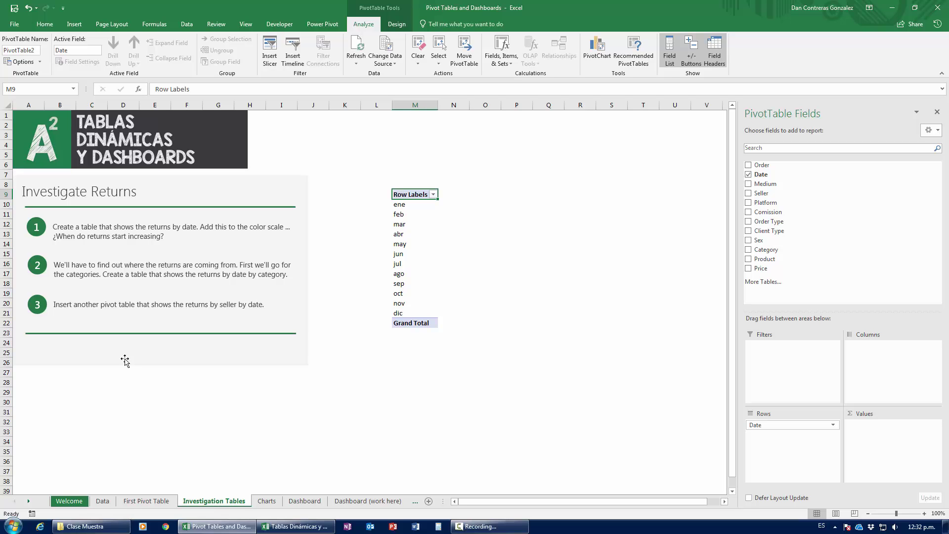
pyautogui.click(102, 501)
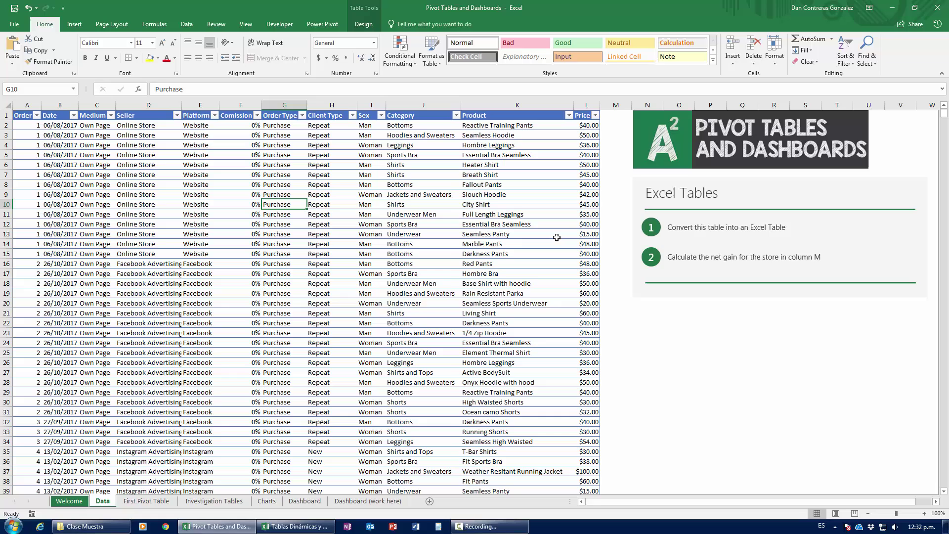
pyautogui.click(587, 105)
pyautogui.click(139, 503)
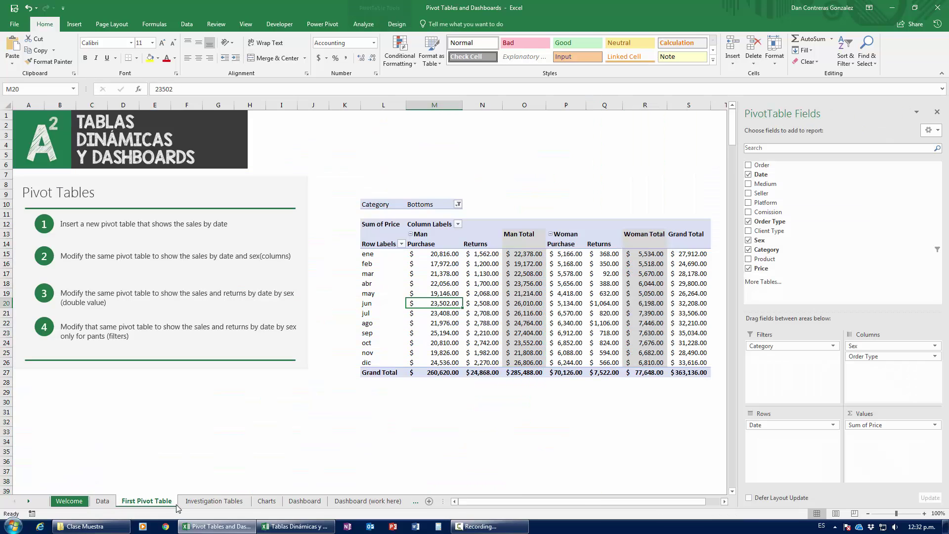
pyautogui.click(210, 502)
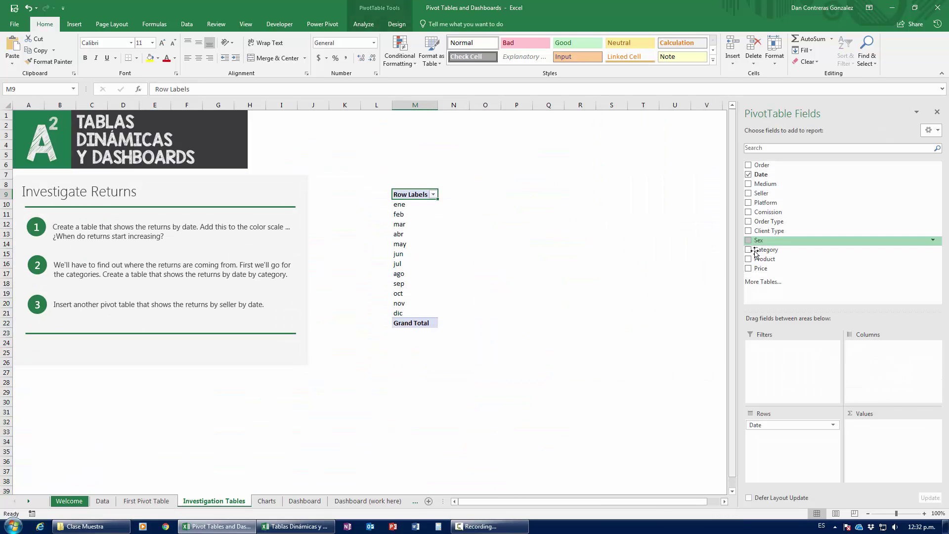
# Add the Price field as a sum to the new pivot table's values and format the amounts as currency
pyautogui.moveTo(760, 269); pyautogui.dragTo(868, 436)
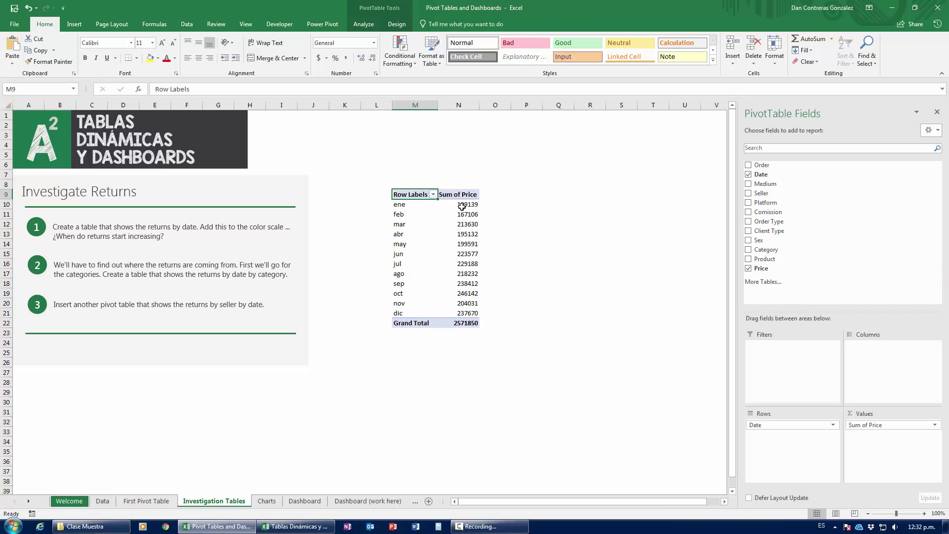
pyautogui.moveTo(457, 205); pyautogui.dragTo(463, 315)
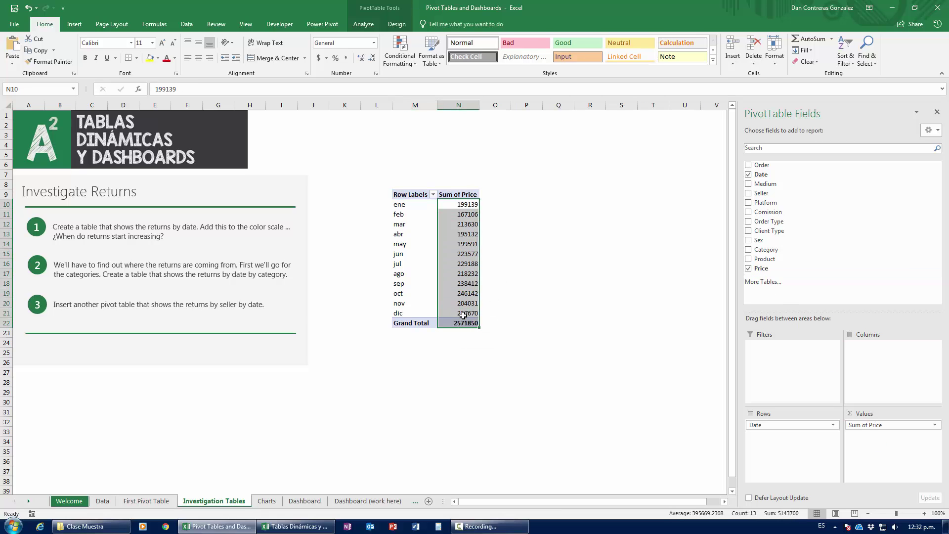
pyautogui.hotkey('ctrl', 'shift', '4')
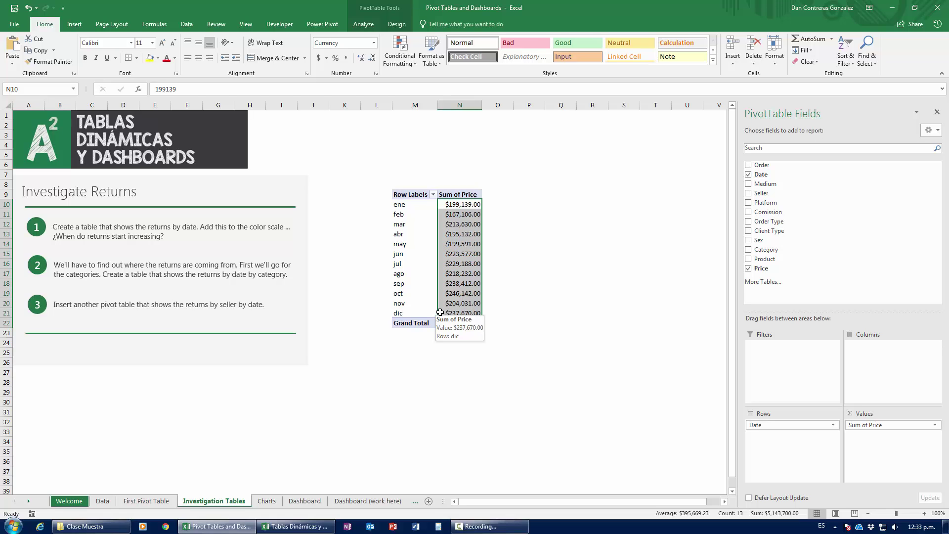
pyautogui.click(456, 252)
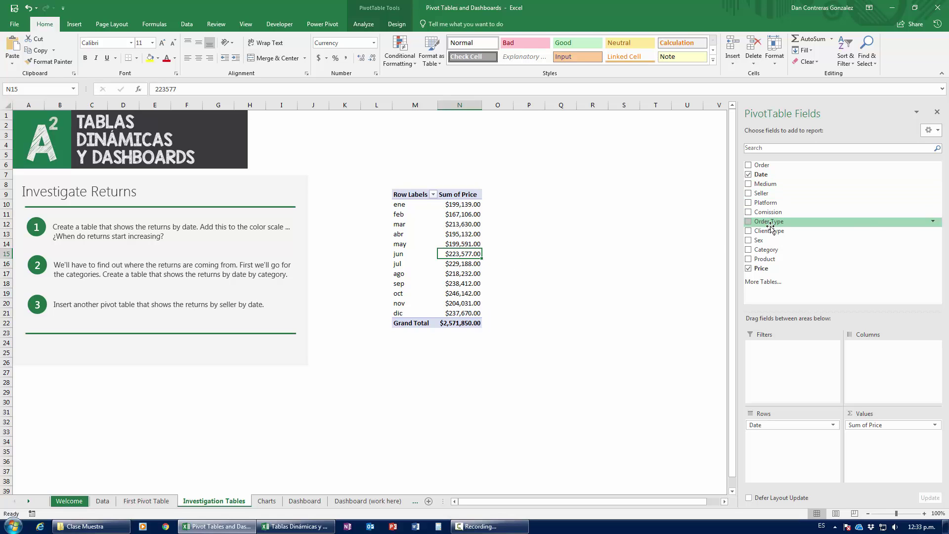
# Add Order Type as a filter of the new pivot table and restrict it to Returns
pyautogui.moveTo(771, 227); pyautogui.dragTo(780, 352)
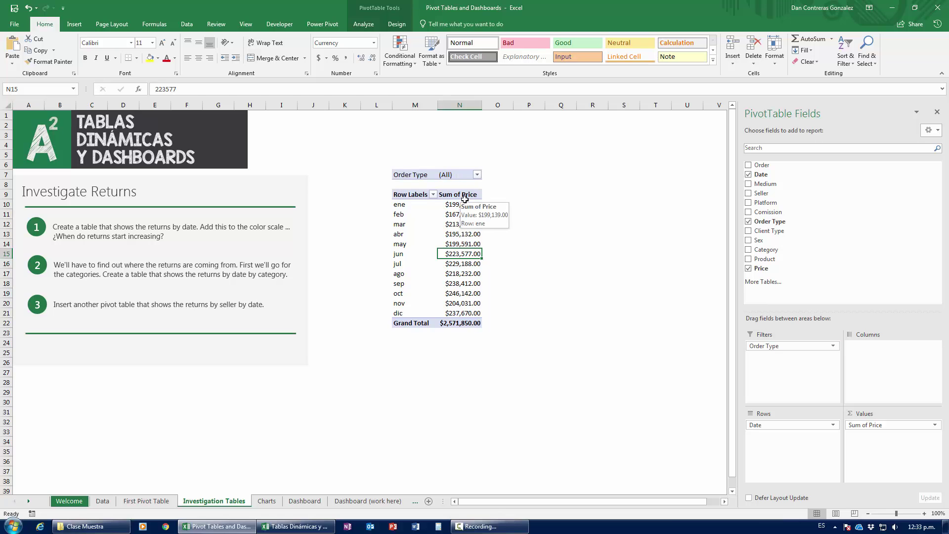
pyautogui.click(476, 176)
pyautogui.click(386, 213)
pyautogui.click(418, 300)
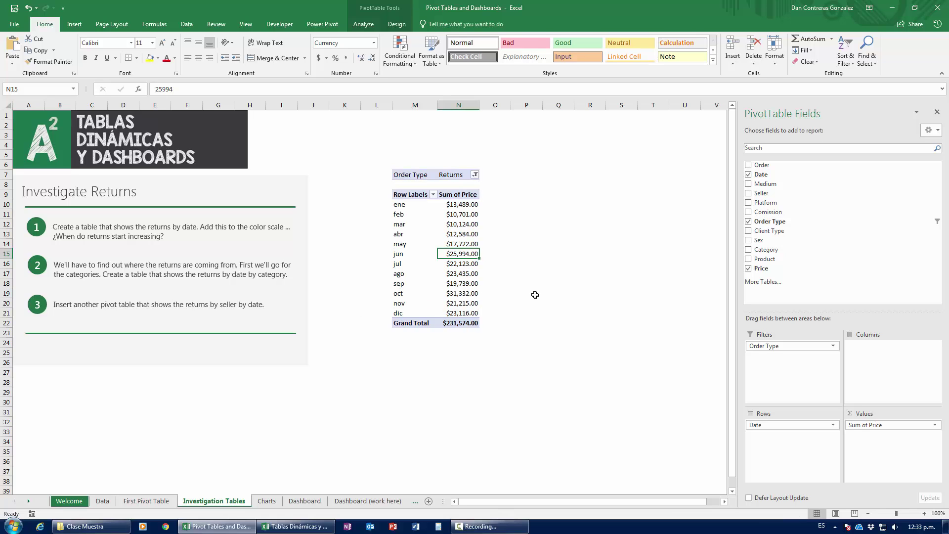
pyautogui.click(564, 292)
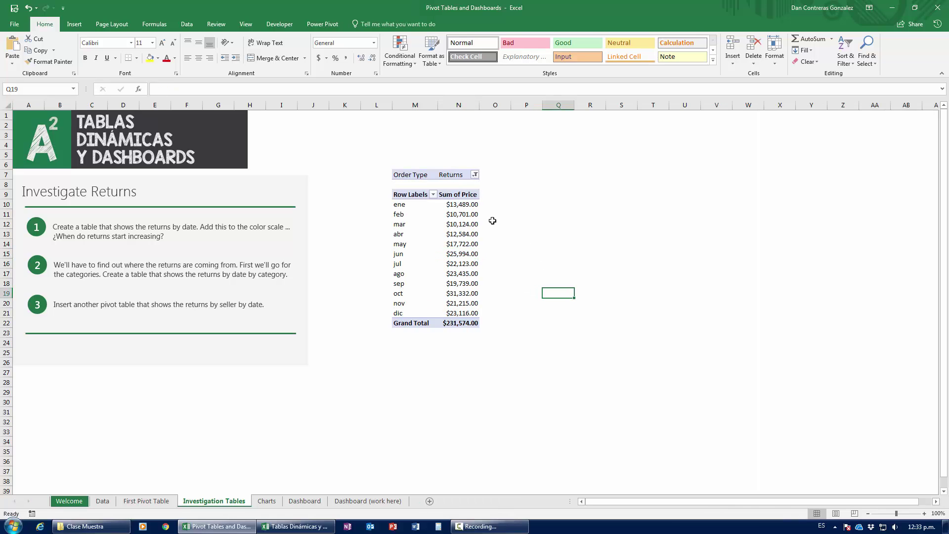
# Examine the monthly return amounts in the filtered pivot table for when returns start increasing
pyautogui.click(466, 205)
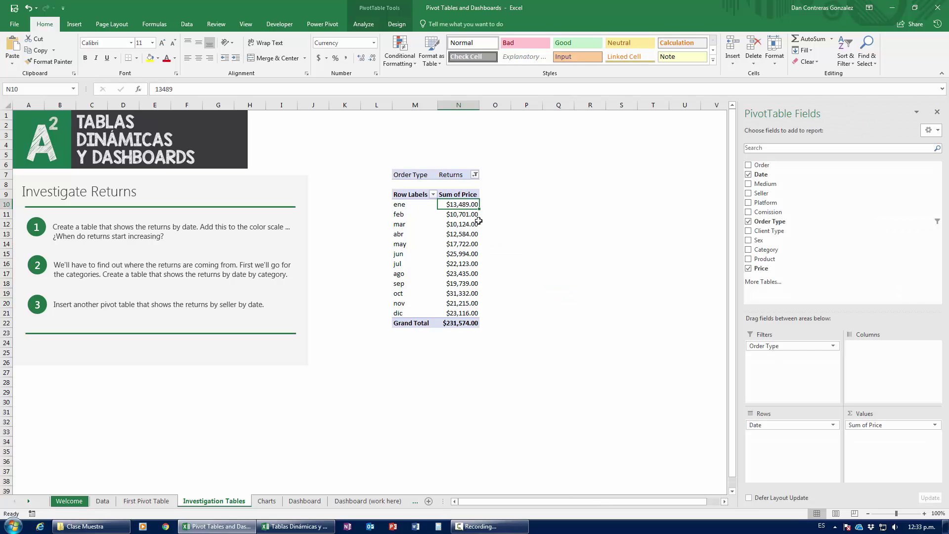
pyautogui.press('Down')
pyautogui.press('Down')
pyautogui.press('Down')
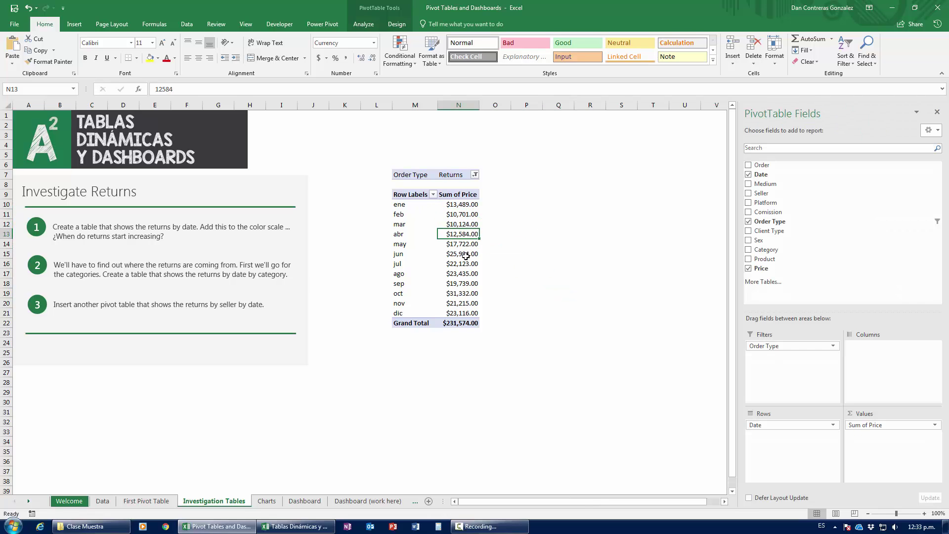
pyautogui.moveTo(461, 206); pyautogui.dragTo(455, 314)
pyautogui.click(456, 294)
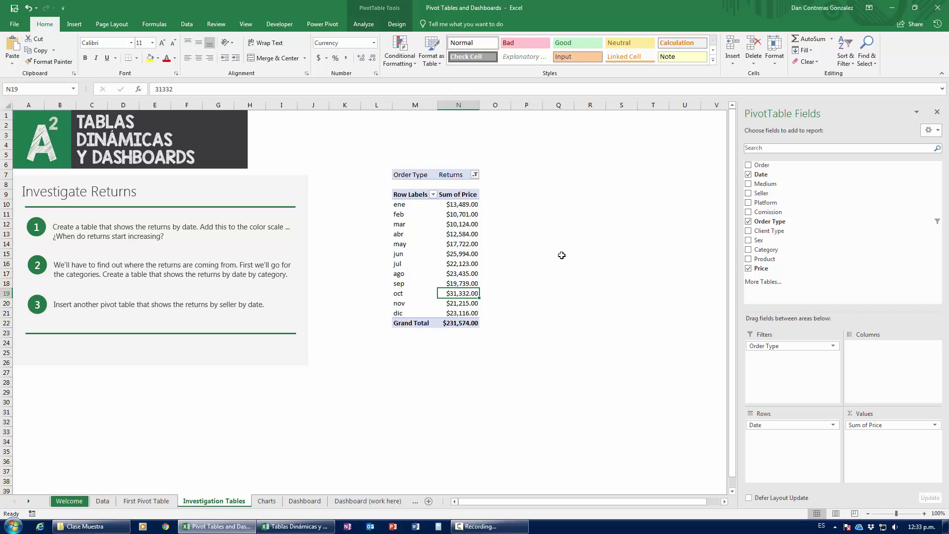
pyautogui.click(454, 313)
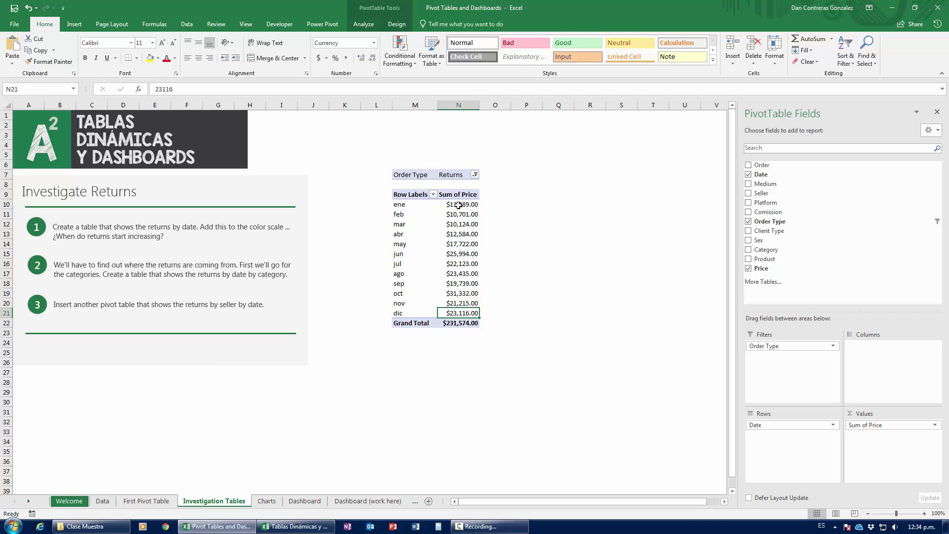
# Open the Color Scales conditional formatting choices for the monthly return amounts in N10:N21, excluding the grand total
pyautogui.moveTo(462, 204); pyautogui.dragTo(472, 310)
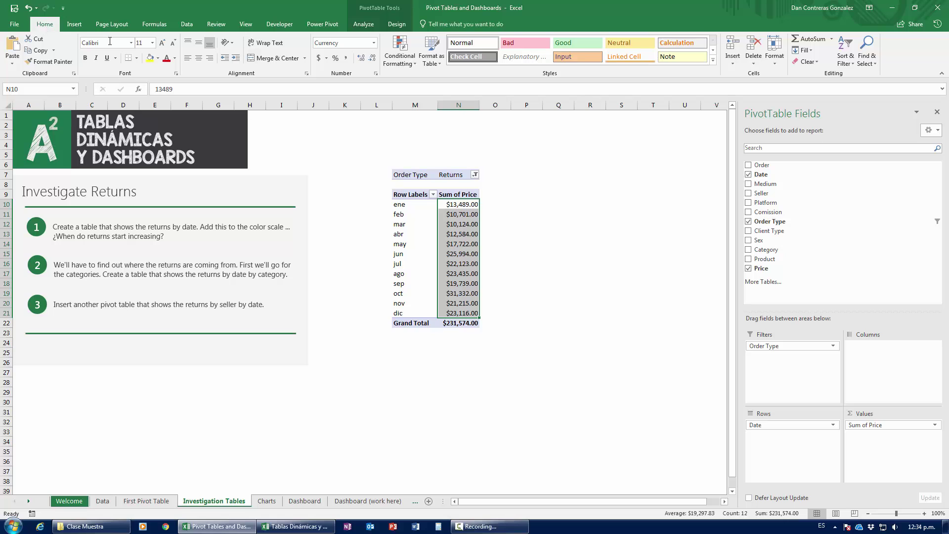
pyautogui.click(400, 64)
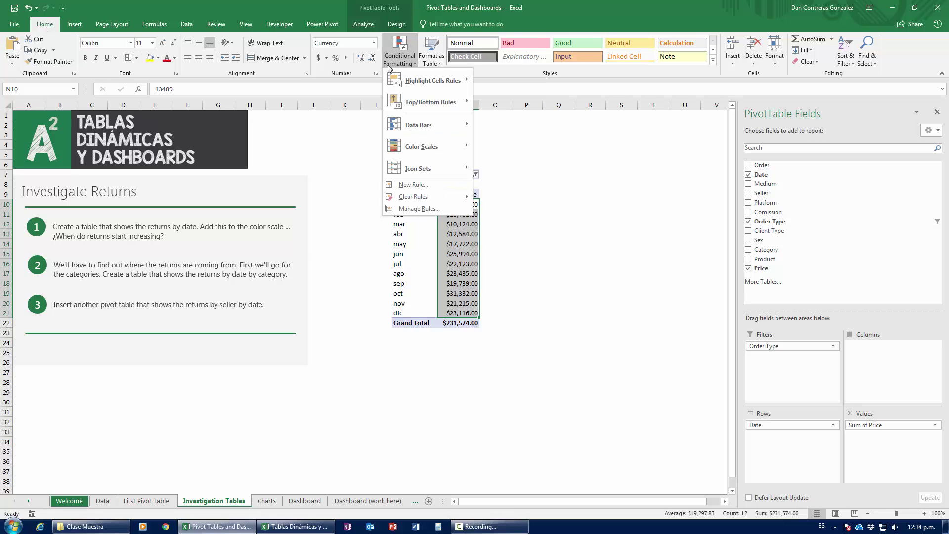
pyautogui.moveTo(414, 150)
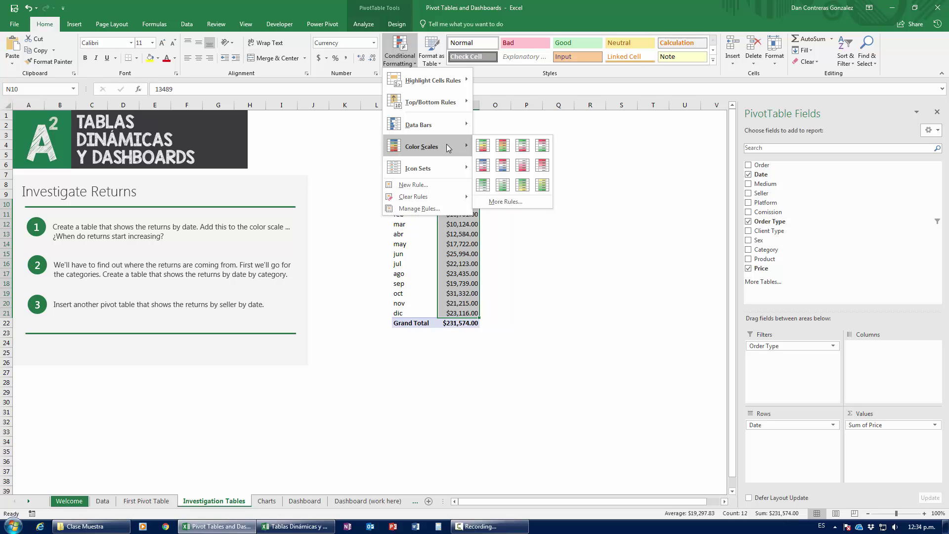
# Apply the red-yellow-green colour scale to the monthly returns, with high values in red and low values in green
pyautogui.click(505, 150)
pyautogui.click(509, 214)
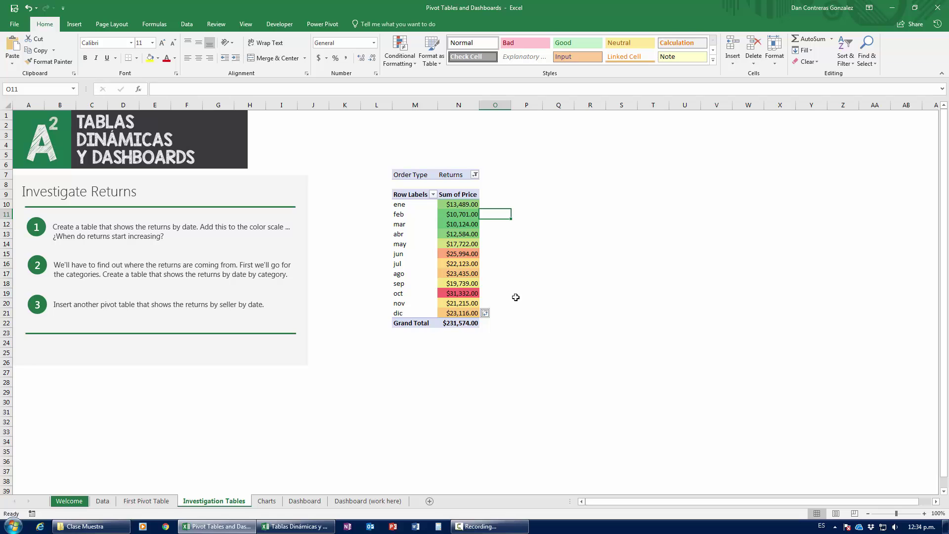
# Examine the colour-scaled monthly returns, comparing February with October and January–May with June–December
pyautogui.click(472, 213)
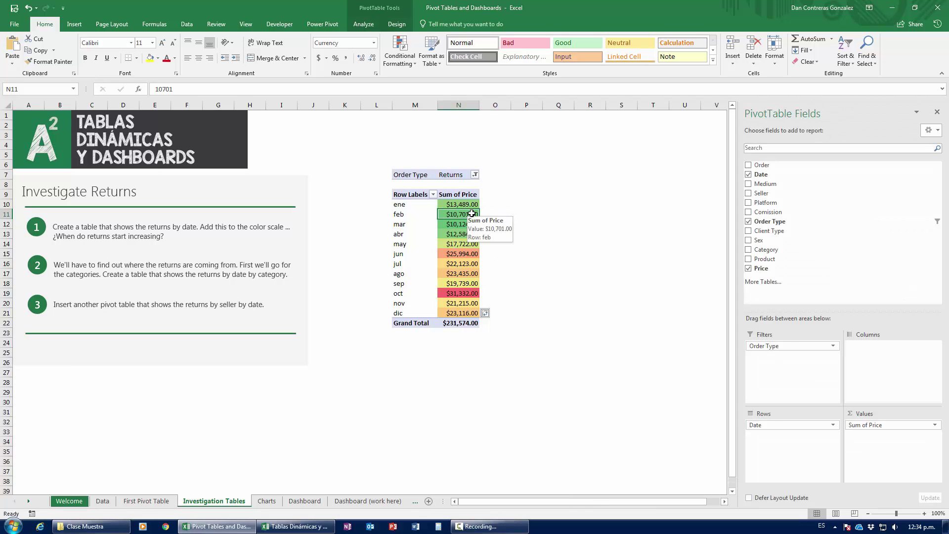
pyautogui.click(465, 294)
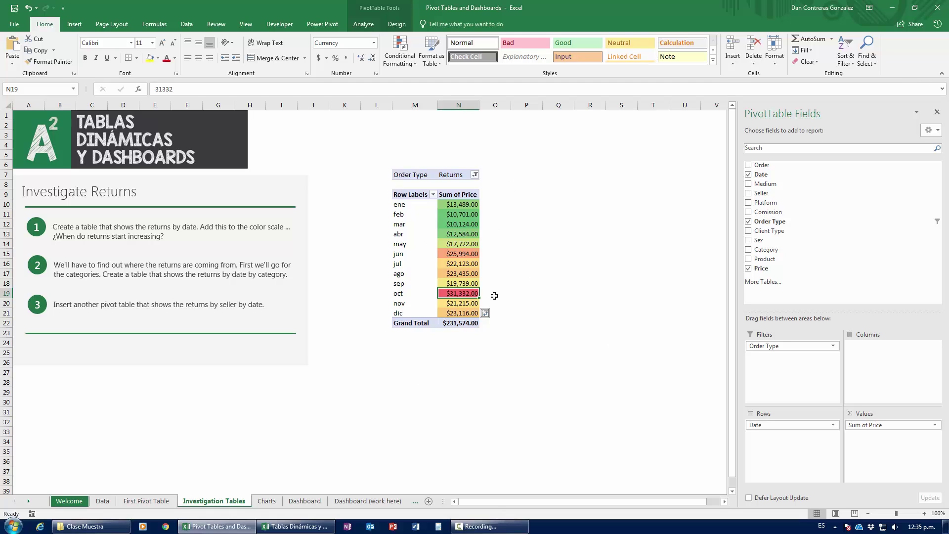
pyautogui.moveTo(475, 284)
pyautogui.moveTo(469, 204); pyautogui.dragTo(463, 242)
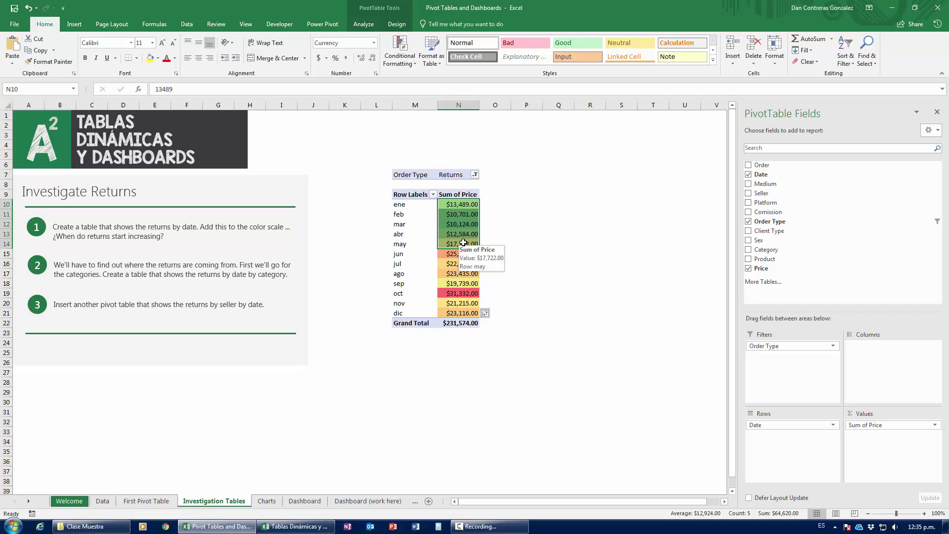
pyautogui.moveTo(452, 254); pyautogui.dragTo(458, 313)
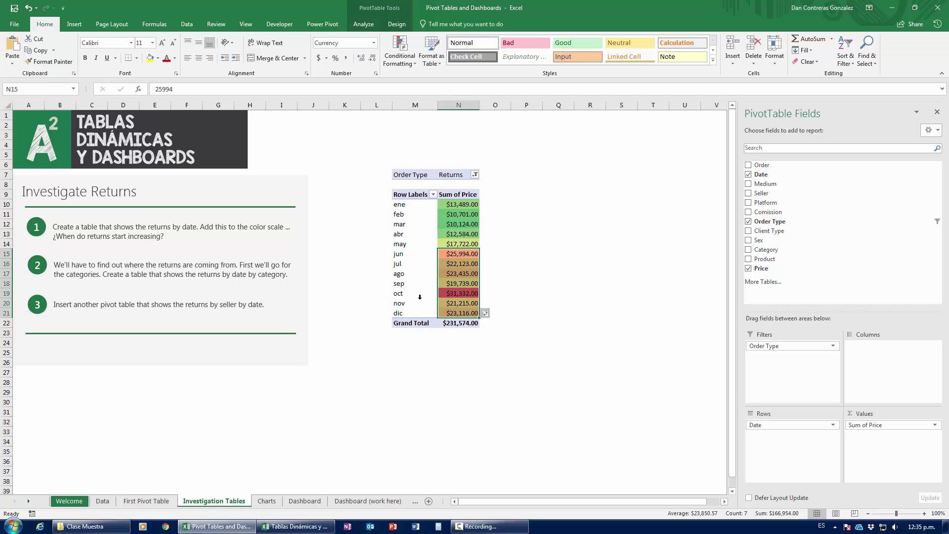
pyautogui.moveTo(457, 284); pyautogui.dragTo(455, 311)
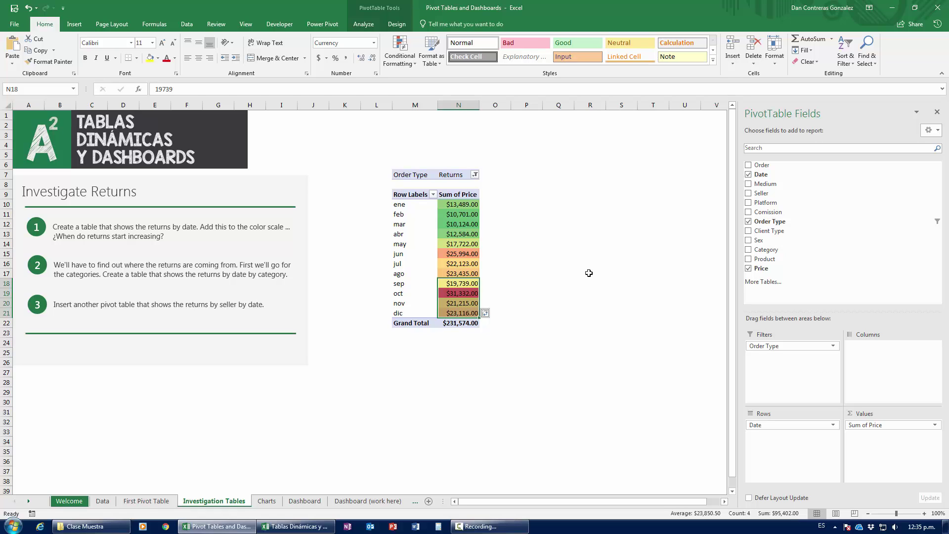
# Enter the label HEATMAP in cell O4 above the returns pivot table
pyautogui.click(510, 144)
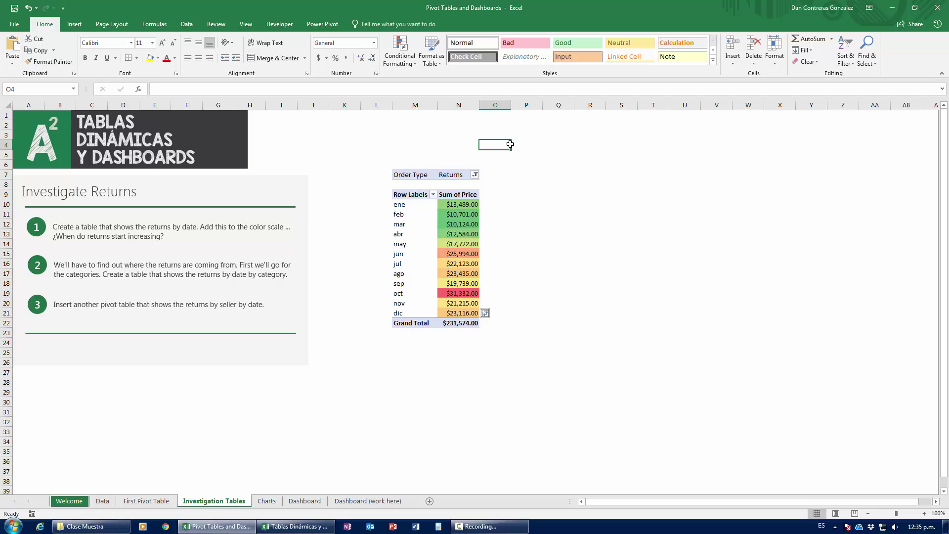
pyautogui.write('HEATMAP')
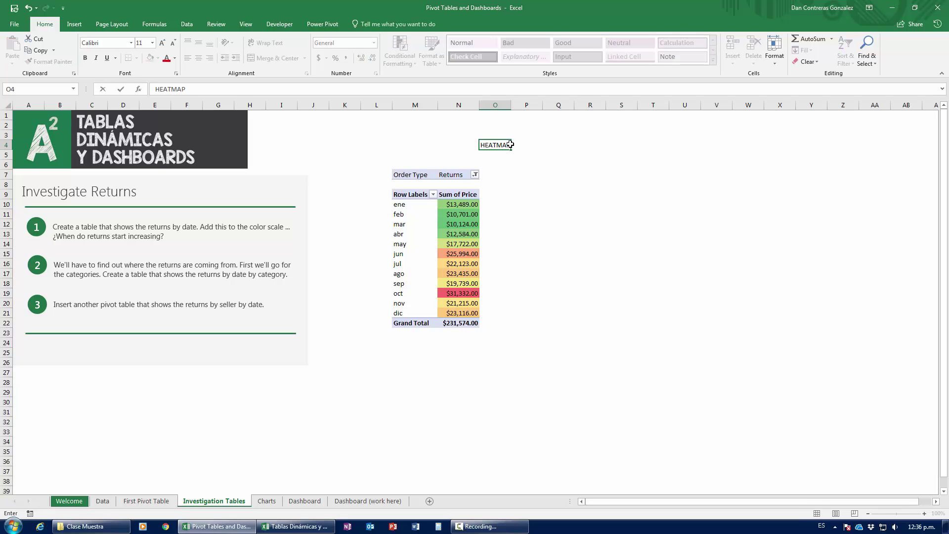
pyautogui.press('Return')
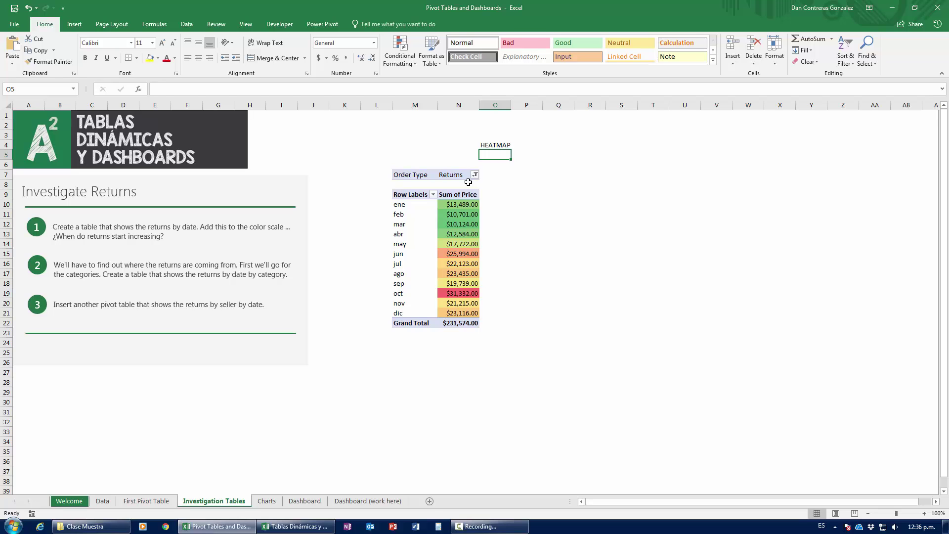
pyautogui.click(492, 147)
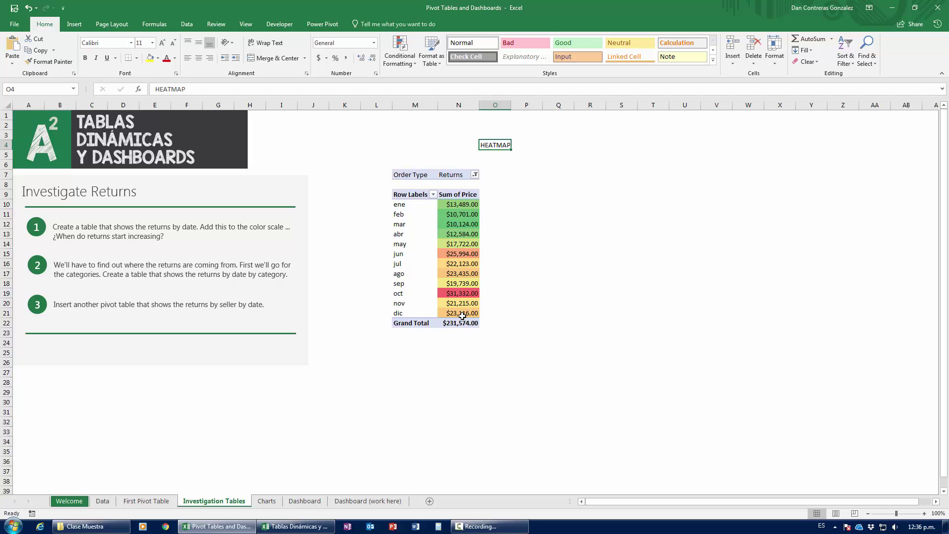
# Insert a second PivotTable from the range data on the existing worksheet at cell M28, below the first table
pyautogui.moveTo(462, 315)
pyautogui.click(405, 350)
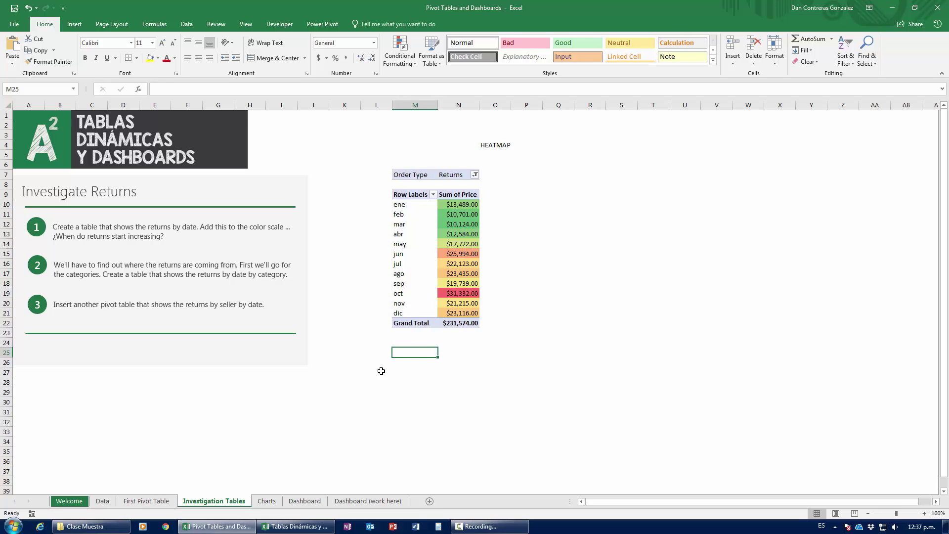
pyautogui.scroll(-2, 430, 367)
pyautogui.click(403, 320)
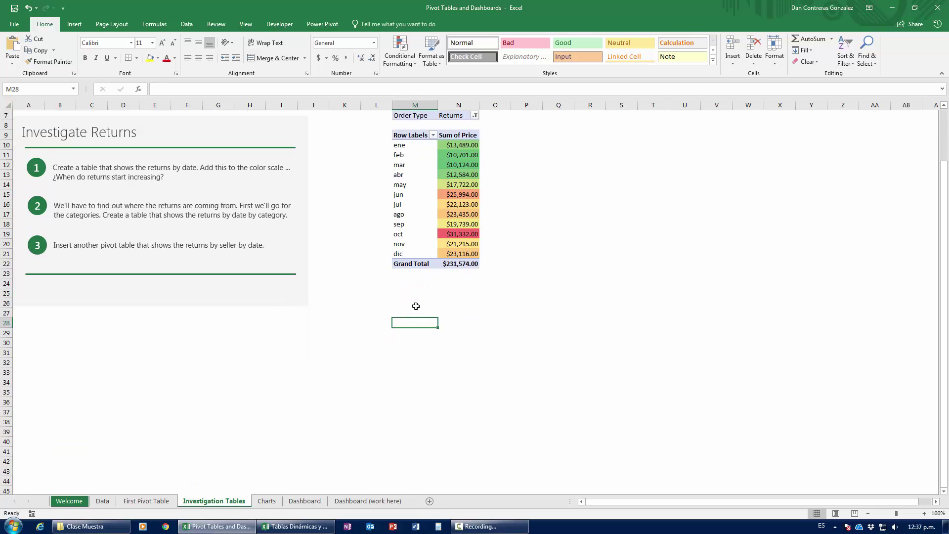
pyautogui.scroll(2, 415, 303)
pyautogui.click(74, 23)
pyautogui.click(16, 49)
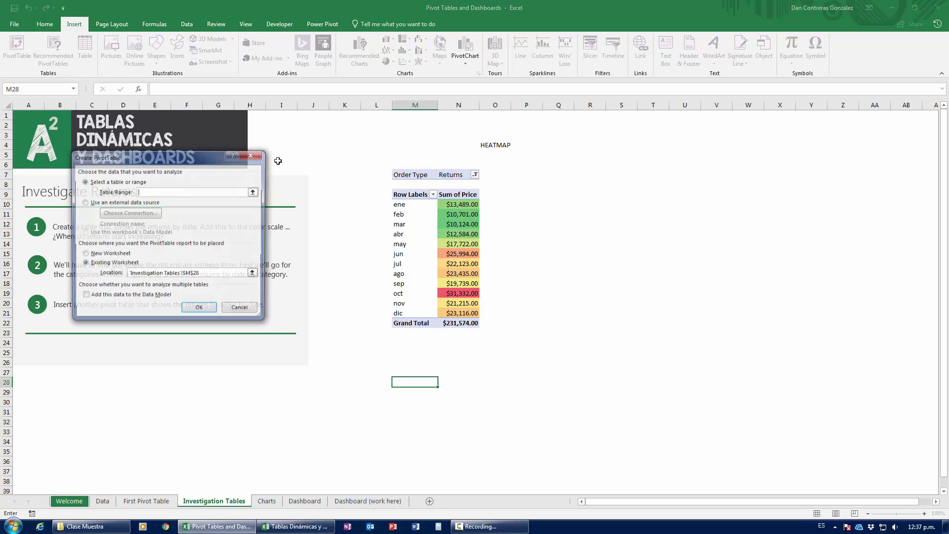
pyautogui.write('data')
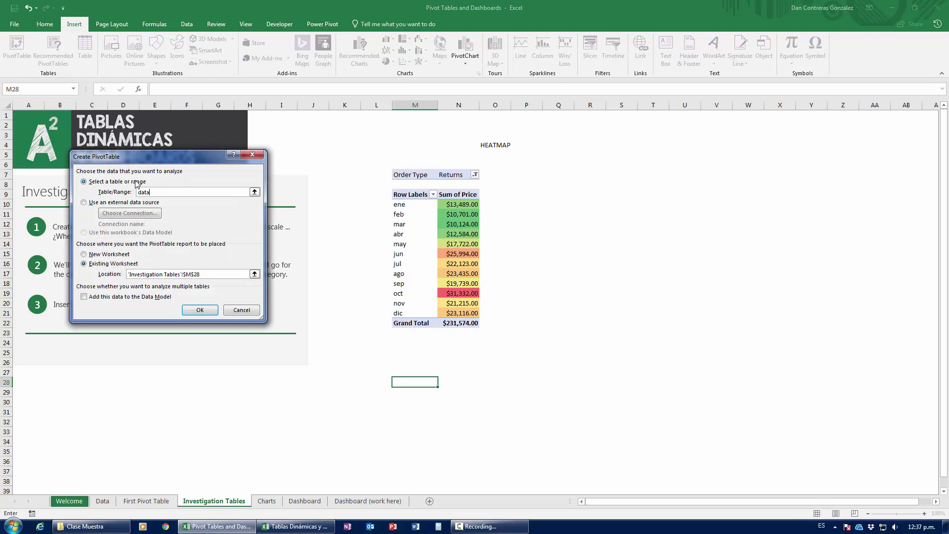
pyautogui.click(199, 310)
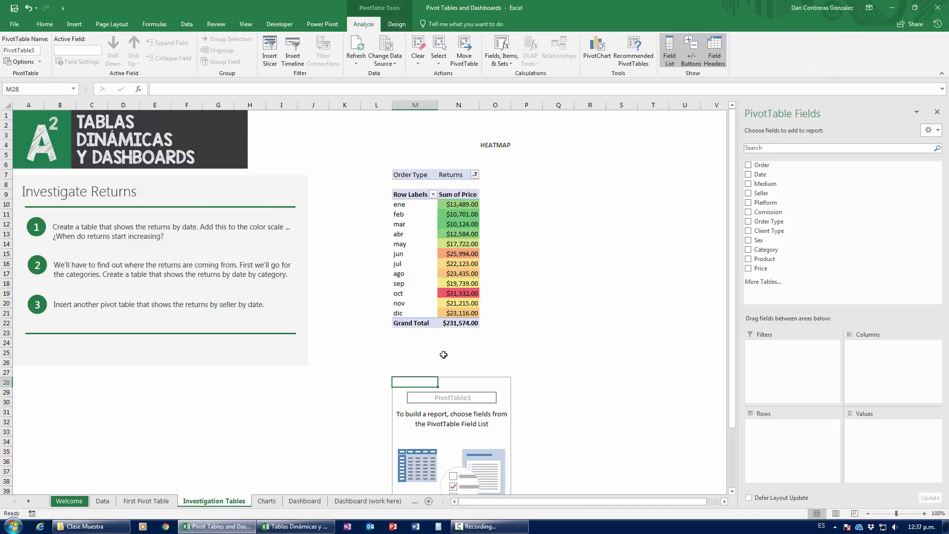
# Build the new PivotTable with Date as rows and the sum of Price as values
pyautogui.scroll(-1, 443, 354)
pyautogui.scroll(1, 345, 388)
pyautogui.moveTo(449, 256)
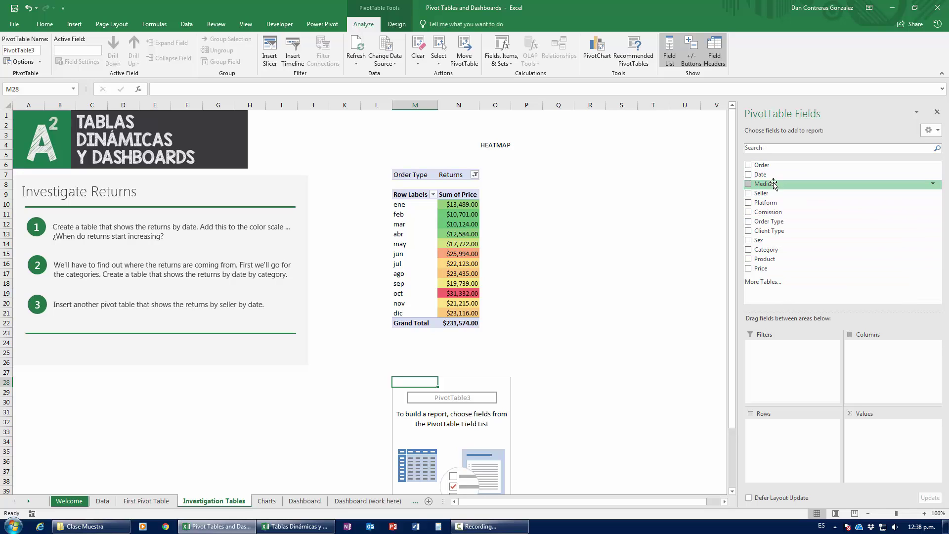
pyautogui.moveTo(760, 174); pyautogui.dragTo(787, 445)
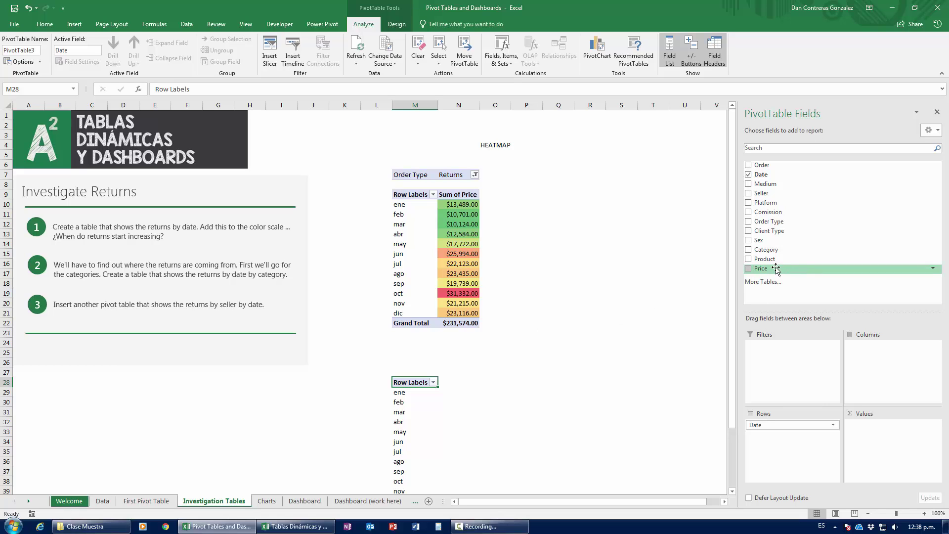
pyautogui.moveTo(776, 269); pyautogui.dragTo(847, 401)
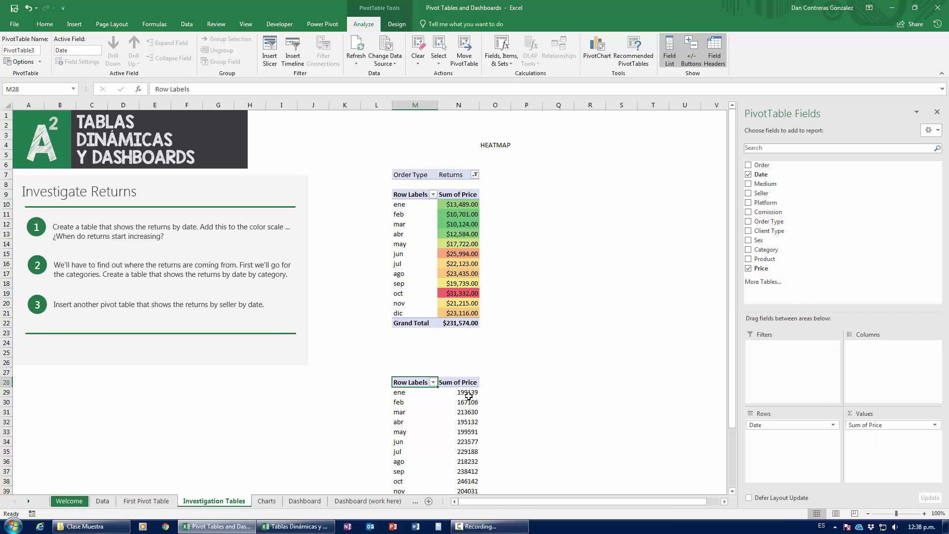
# Format the new PivotTable's Sum of Price values, including the grand total, as currency with two decimals
pyautogui.click(468, 395)
pyautogui.hotkey('ctrl', 'shift', 'Down')
pyautogui.hotkey('ctrl', 'shift', '4')
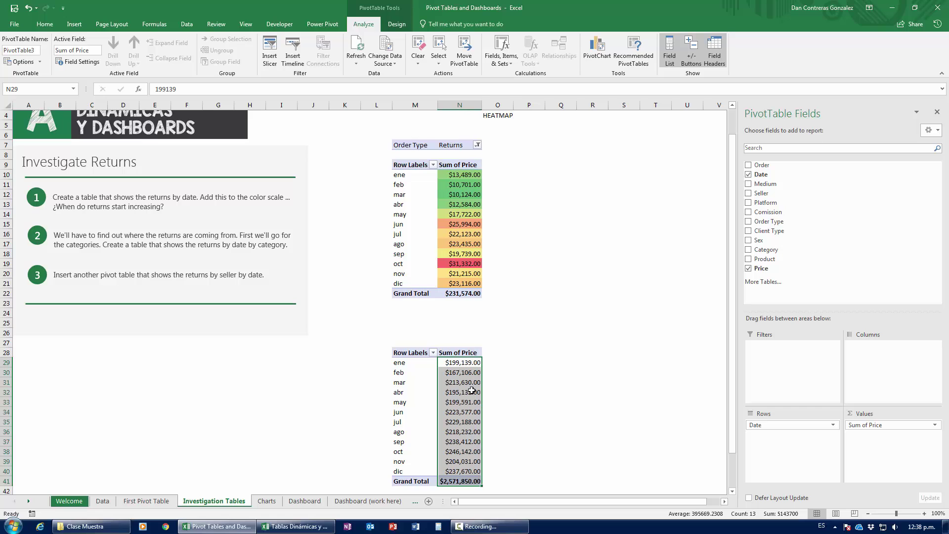
# Add Order Type as a report filter to the new PivotTable and filter it to Returns
pyautogui.moveTo(771, 222); pyautogui.dragTo(789, 355)
pyautogui.click(477, 332)
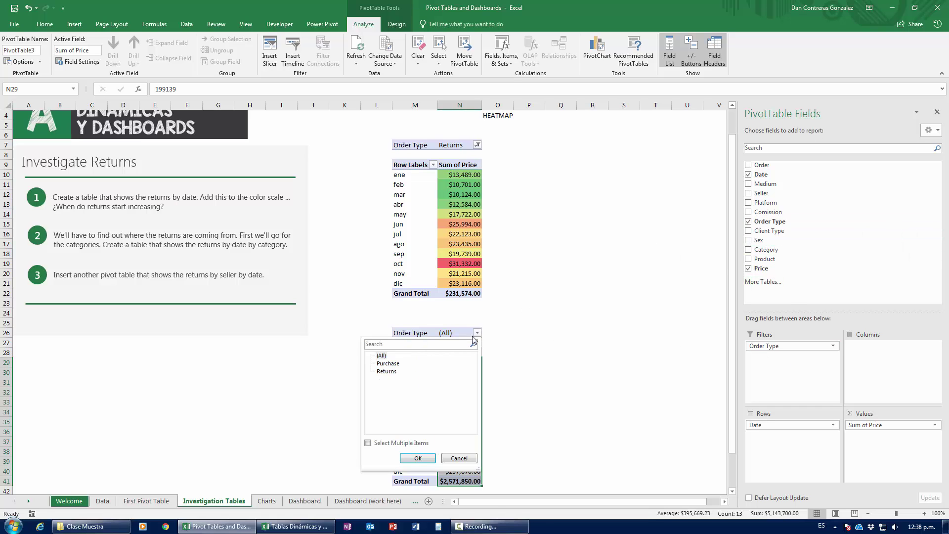
pyautogui.click(387, 363)
pyautogui.click(418, 457)
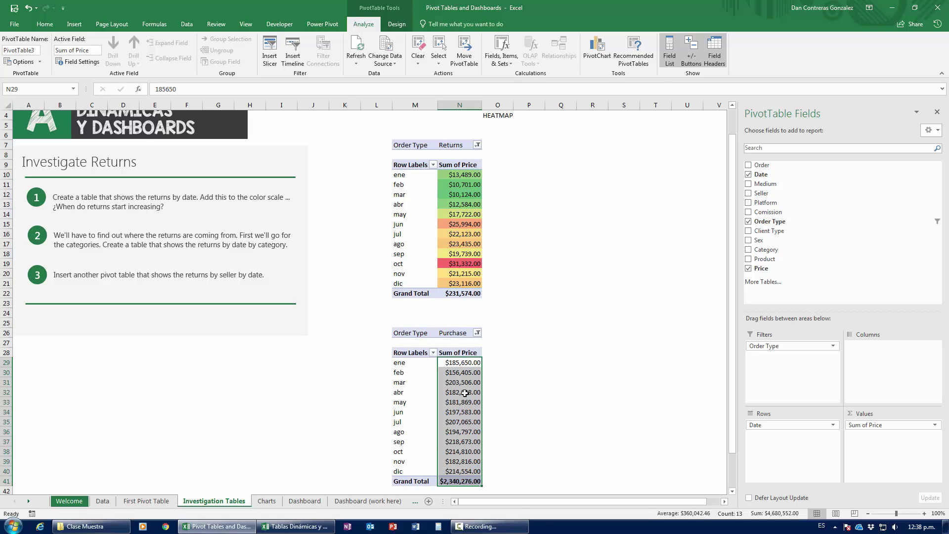
pyautogui.click(476, 332)
pyautogui.click(387, 371)
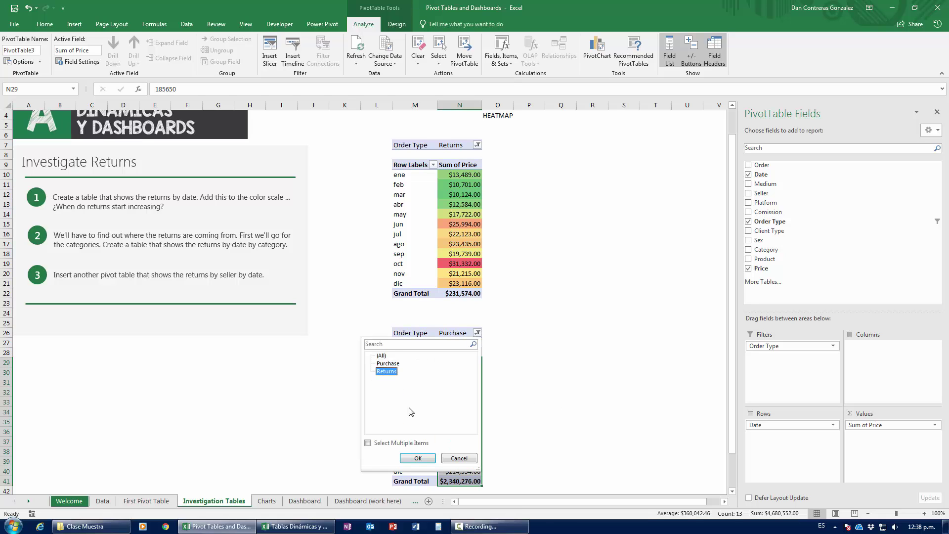
pyautogui.click(417, 457)
pyautogui.click(458, 422)
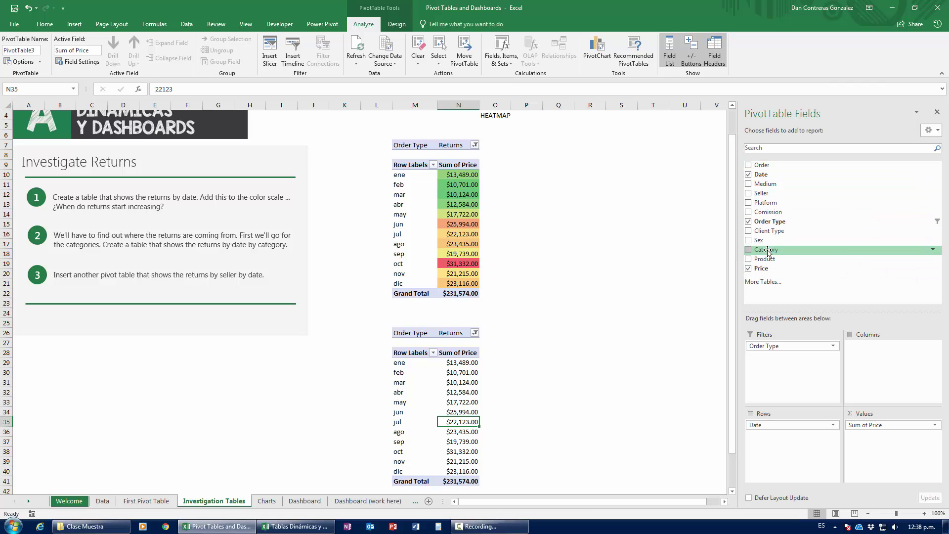
# Add Category to the columns of the second PivotTable to break down the monthly returns by category
pyautogui.moveTo(768, 250); pyautogui.dragTo(860, 369)
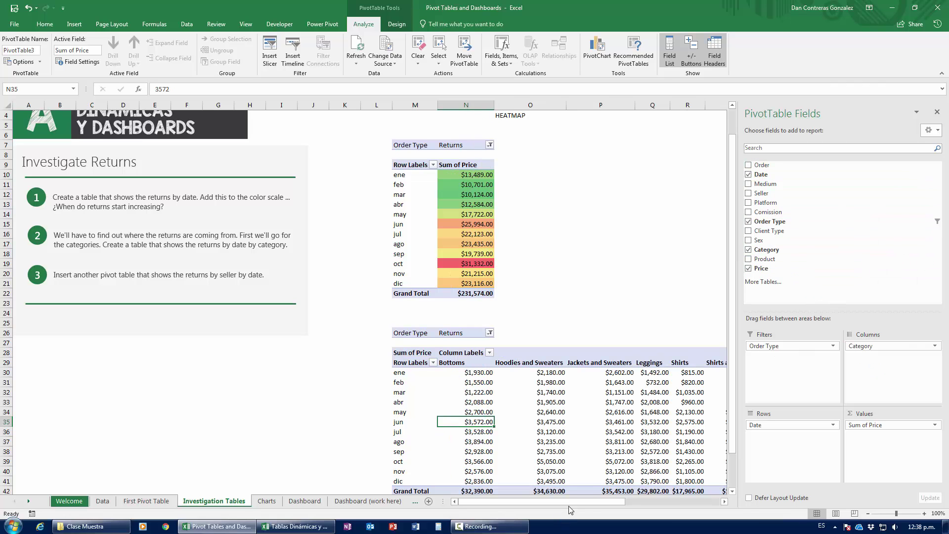
pyautogui.moveTo(570, 506); pyautogui.dragTo(664, 507)
pyautogui.scroll(-3, 503, 397)
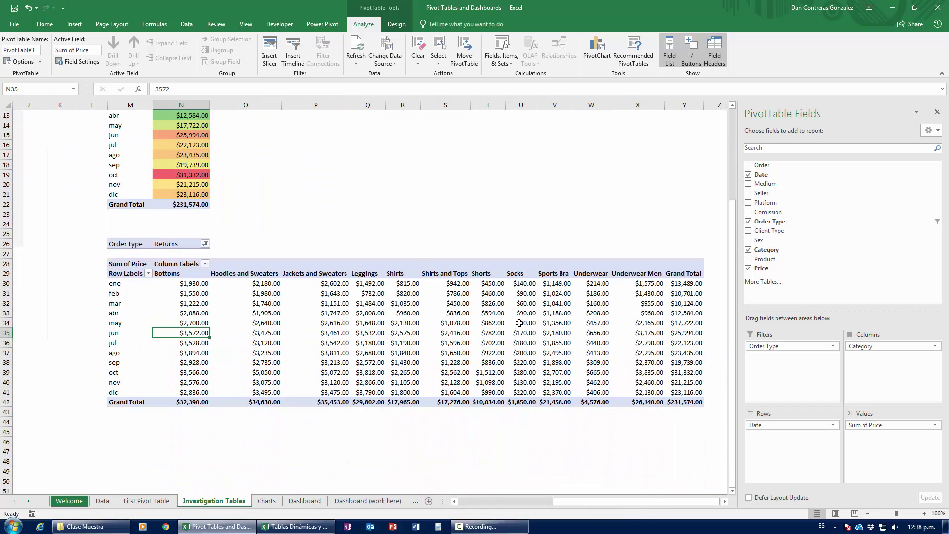
pyautogui.moveTo(463, 313)
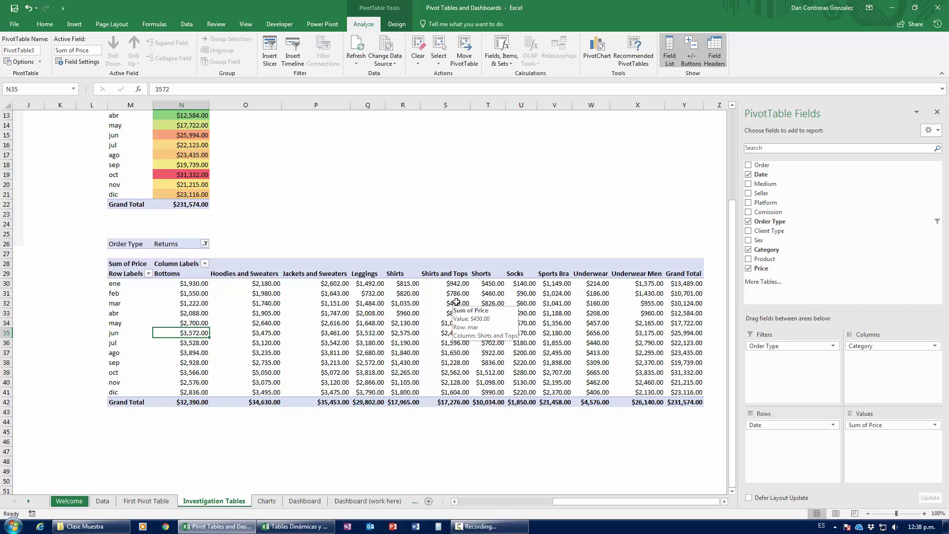
# Swap the second PivotTable's axes so that Category forms the rows and Date forms the columns
pyautogui.moveTo(861, 346); pyautogui.dragTo(874, 363)
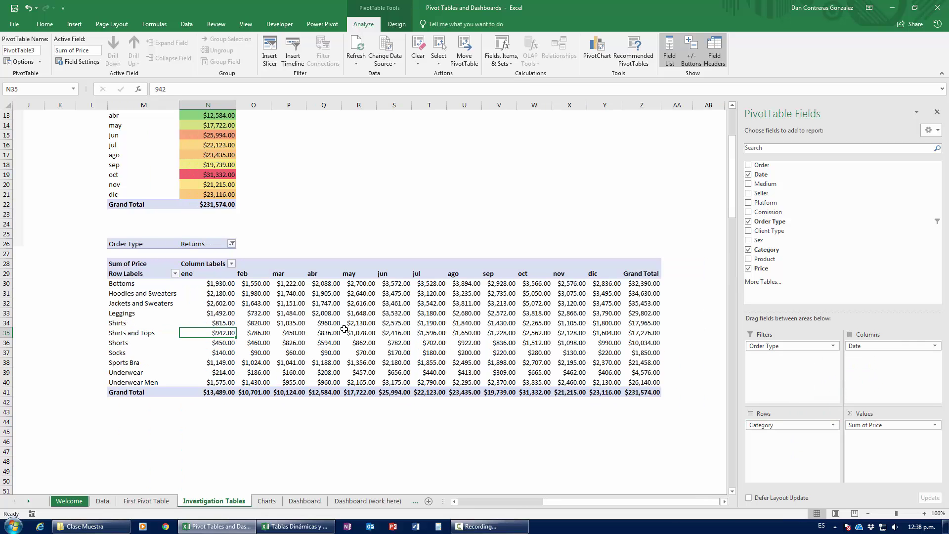
pyautogui.click(343, 331)
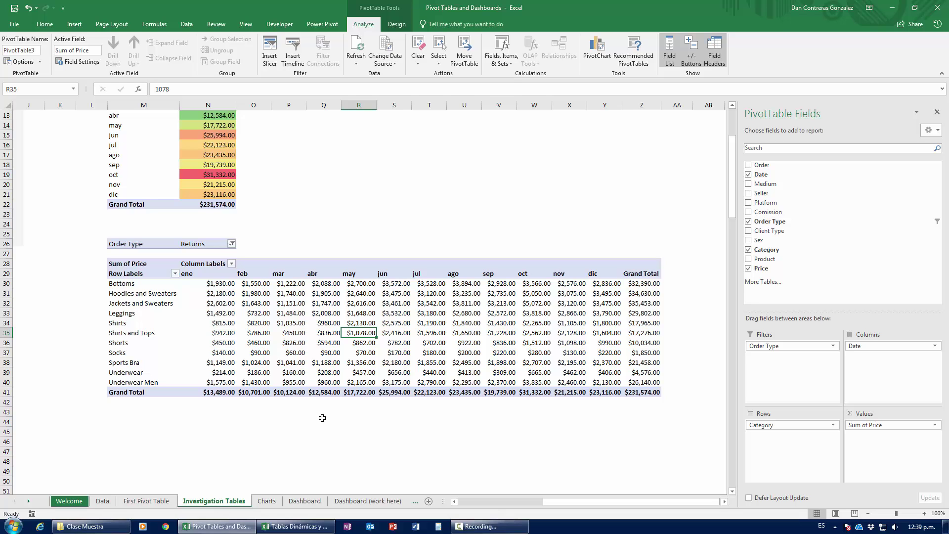
pyautogui.scroll(3, 302, 395)
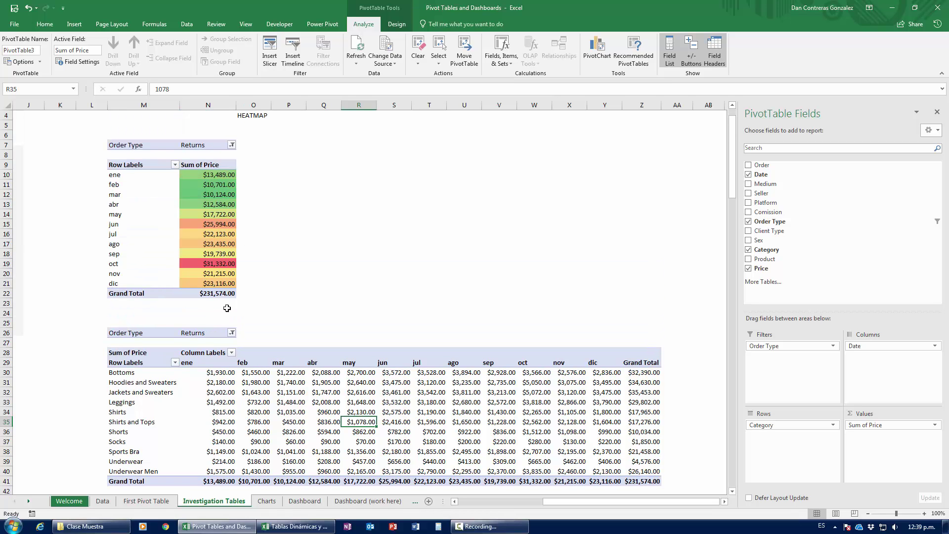
pyautogui.scroll(-3, 201, 344)
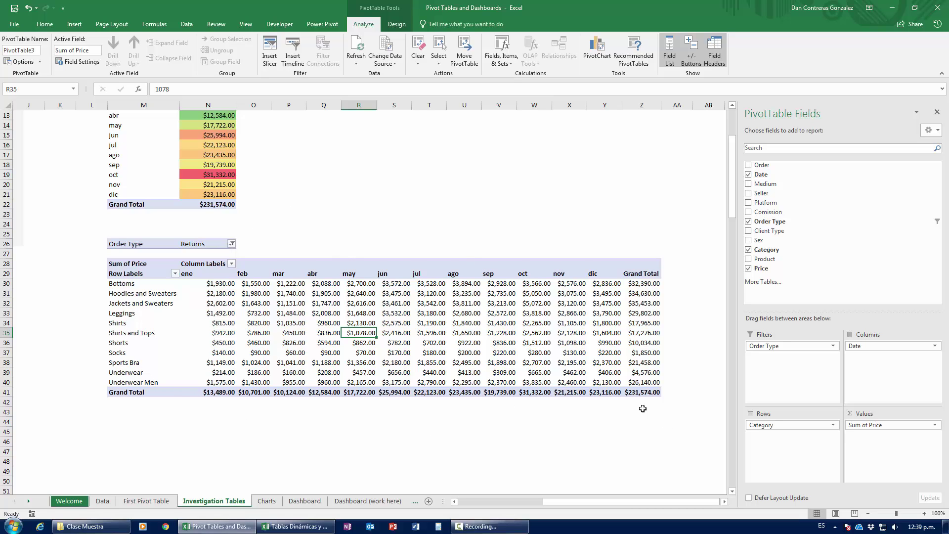
pyautogui.moveTo(576, 361)
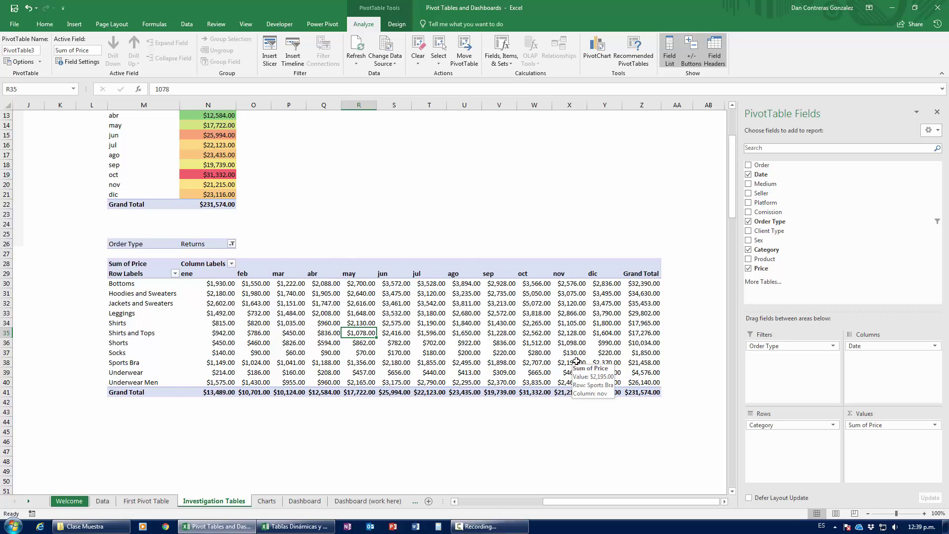
# Apply a red-yellow-green colour scale, with red for the highest values, to the category-by-month returns, excluding the grand totals
pyautogui.moveTo(212, 280)
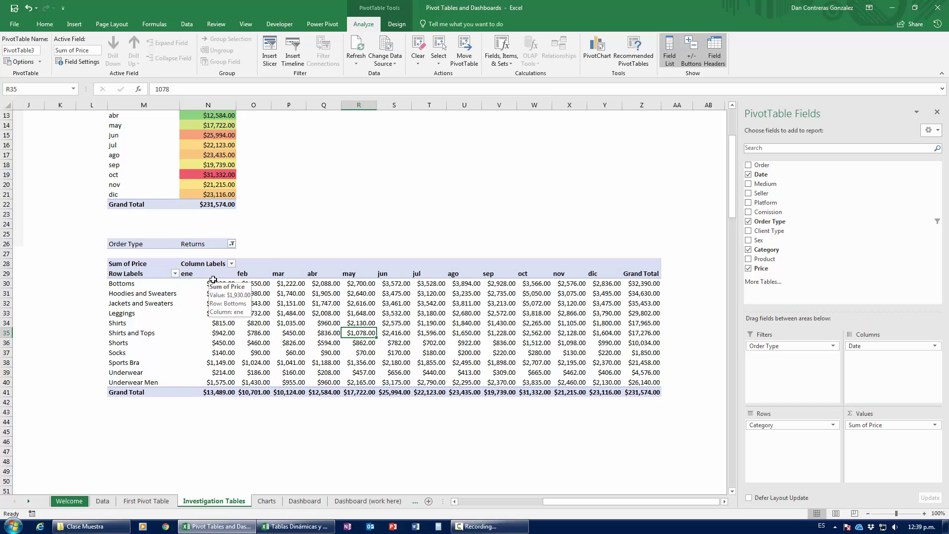
pyautogui.moveTo(203, 282); pyautogui.dragTo(611, 385)
pyautogui.moveTo(611, 385)
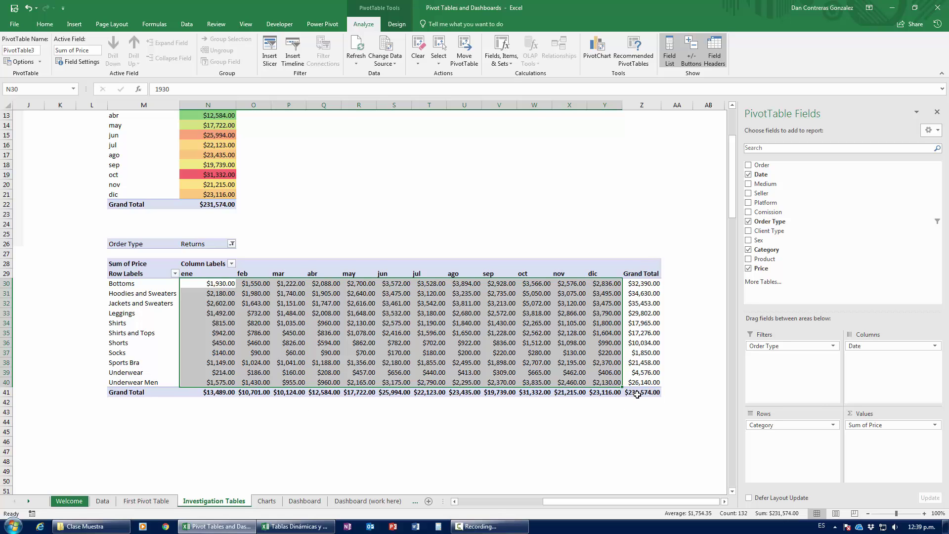
pyautogui.moveTo(637, 393)
pyautogui.click(44, 24)
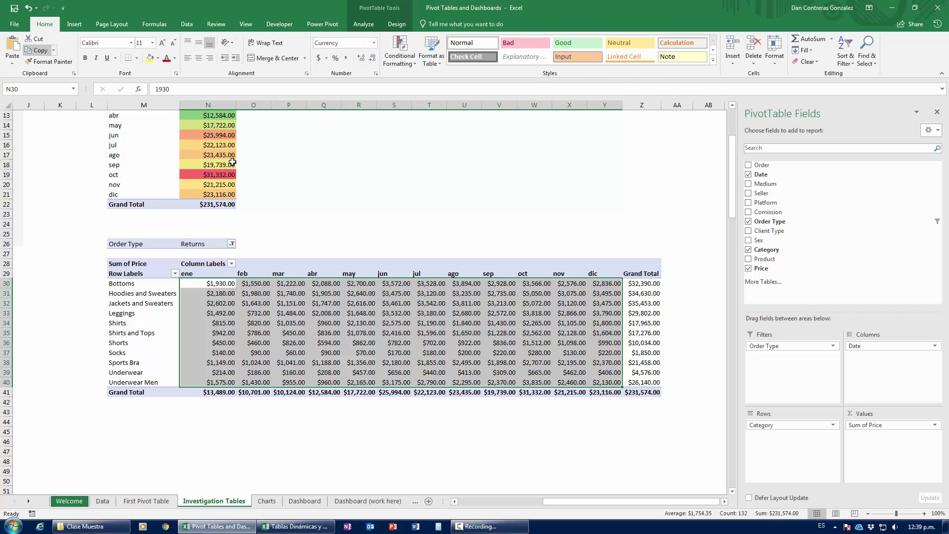
pyautogui.click(395, 68)
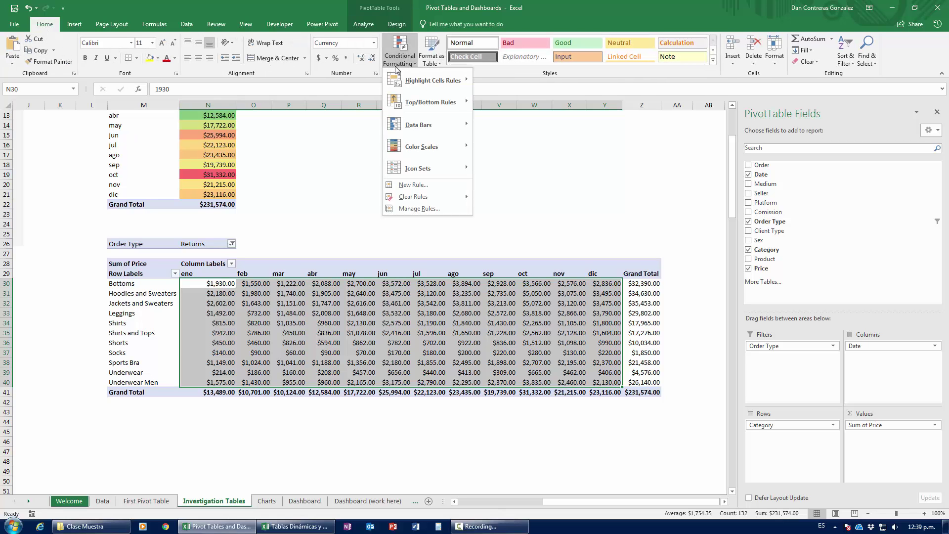
pyautogui.moveTo(399, 148)
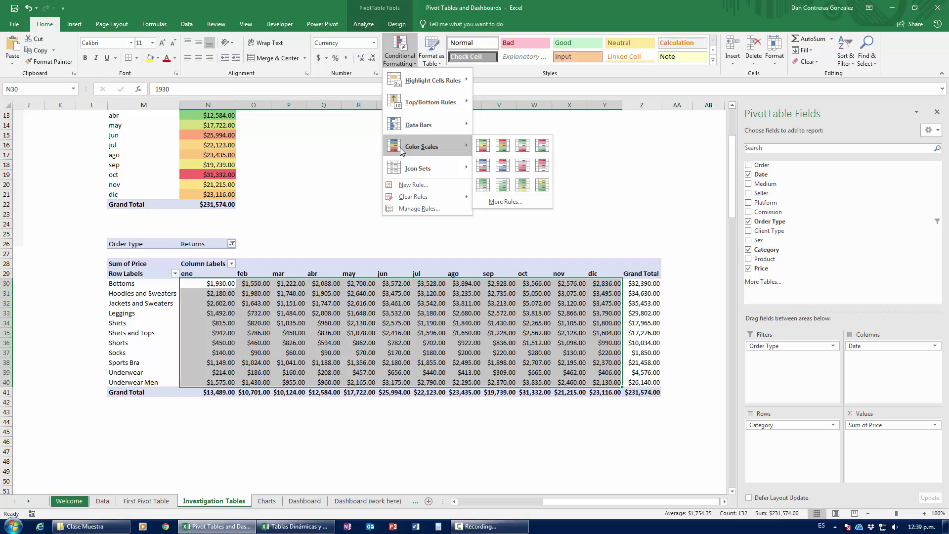
pyautogui.click(502, 144)
pyautogui.click(427, 335)
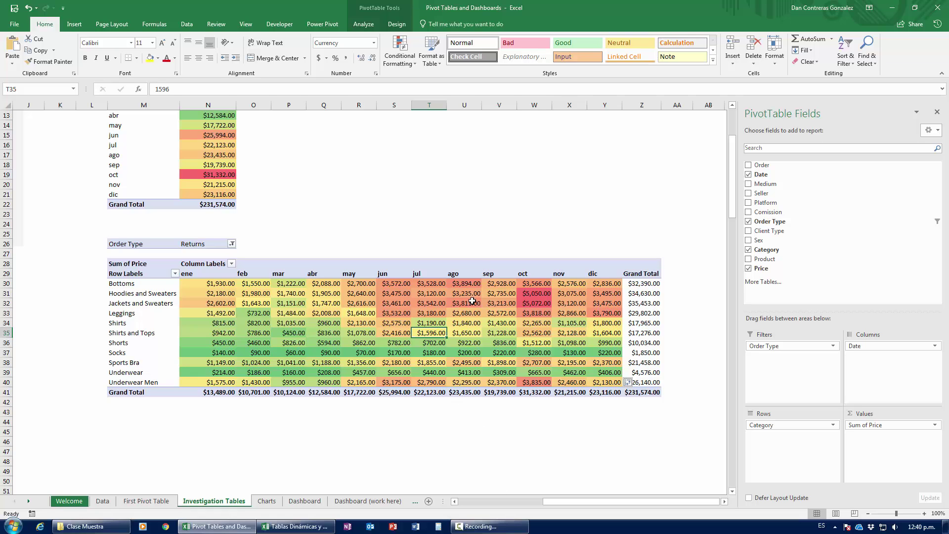
# Examine the June to December returns for Bottoms, Hoodies and Sweaters, Jackets and Sweaters, and Leggings in the heatmap
pyautogui.moveTo(388, 285); pyautogui.dragTo(621, 314)
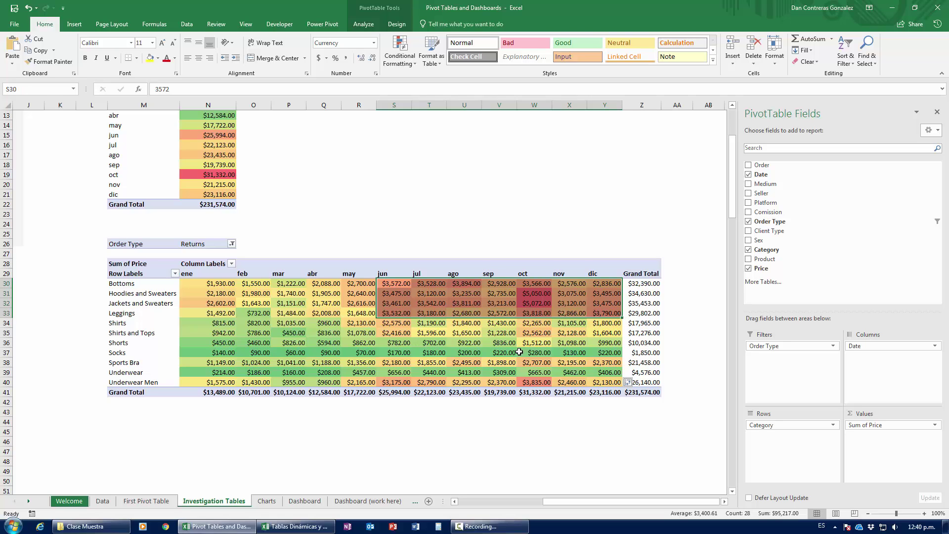
pyautogui.moveTo(519, 351)
pyautogui.click(429, 343)
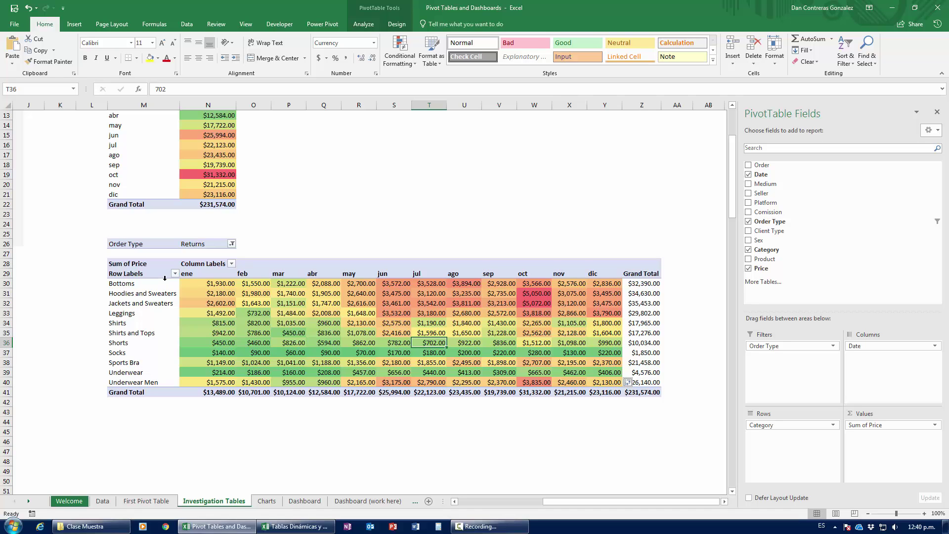
pyautogui.moveTo(186, 354)
# Sort the categories in the second PivotTable by their Grand Total from largest to smallest
pyautogui.click(646, 314)
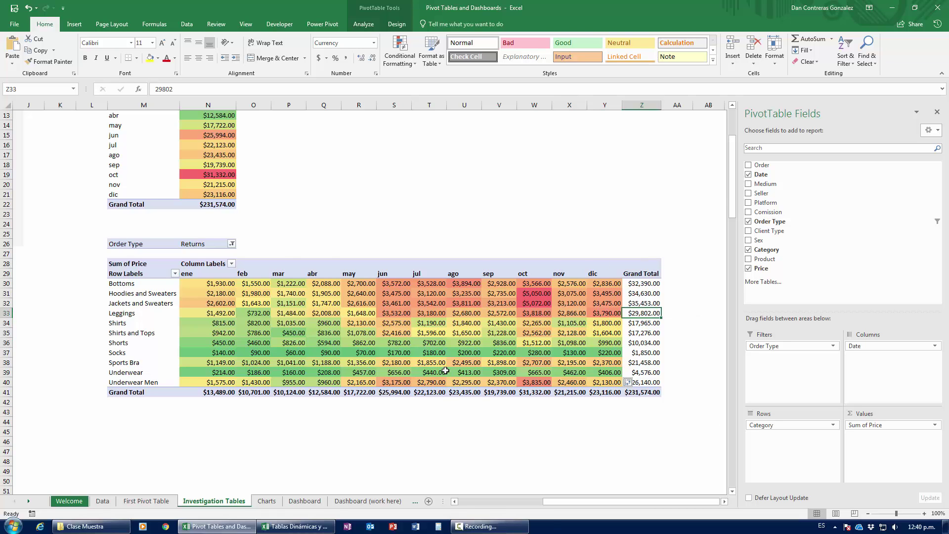
pyautogui.moveTo(445, 371)
pyautogui.click(645, 293)
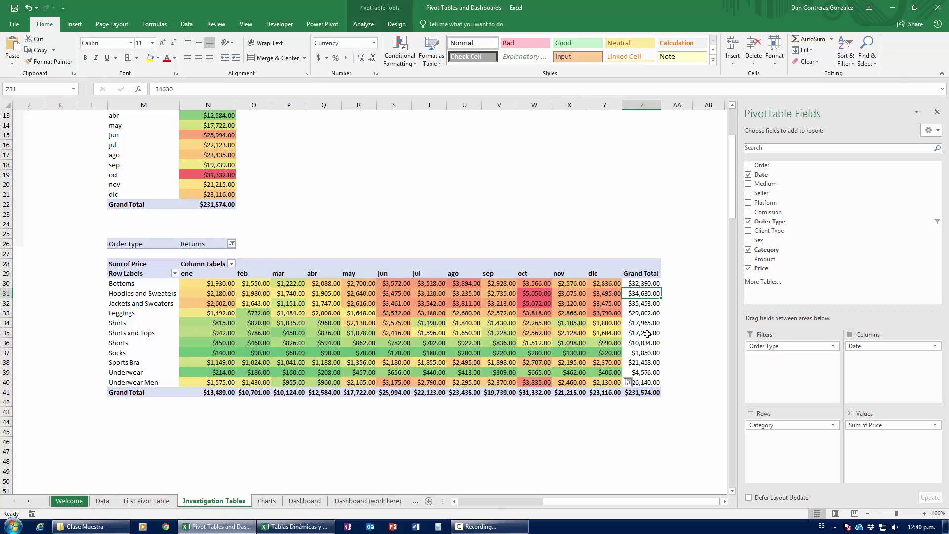
pyautogui.click(649, 313)
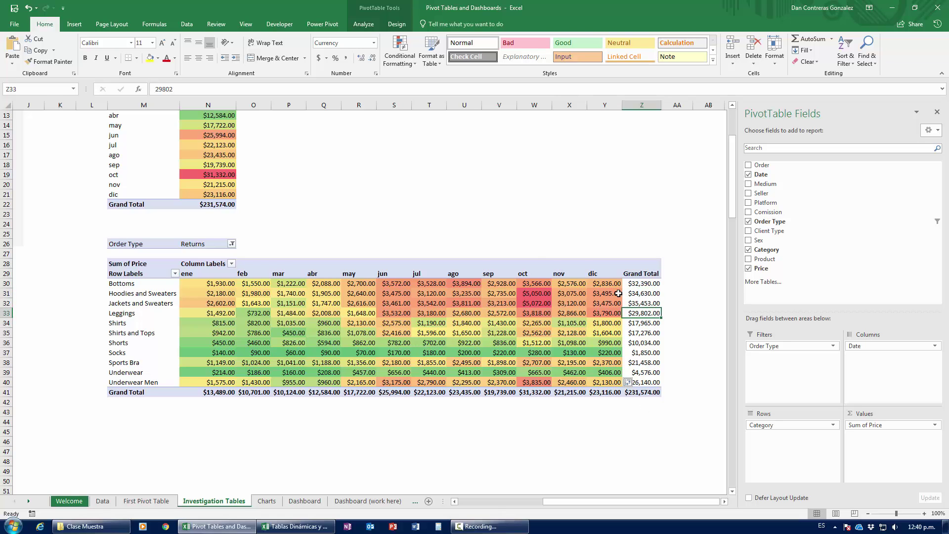
pyautogui.click(187, 24)
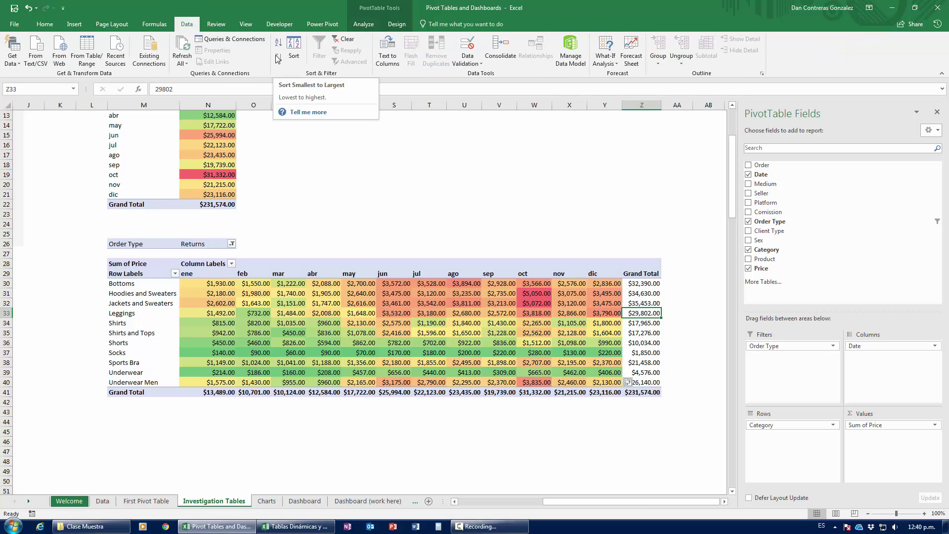
pyautogui.click(277, 59)
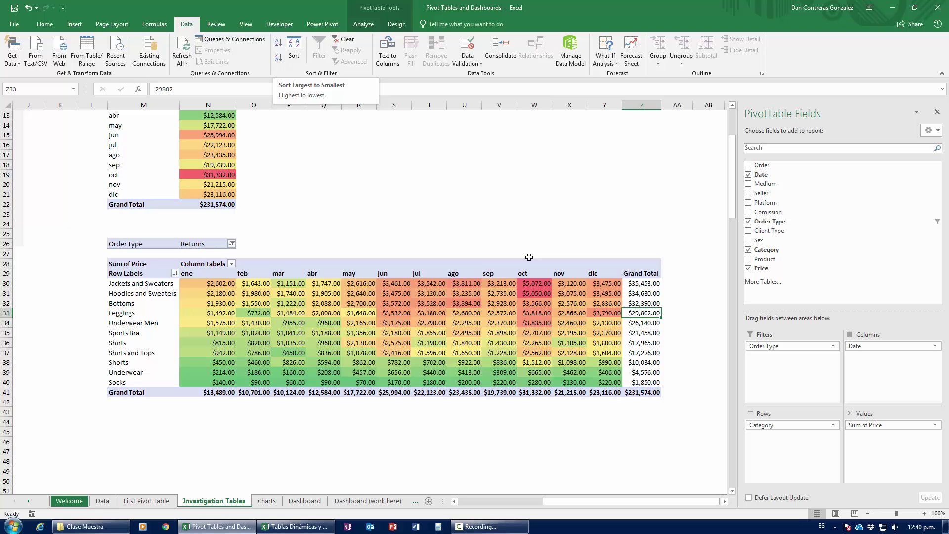
# Examine the sorted heatmap, comparing the top categories' early-year returns with those from June to December
pyautogui.moveTo(639, 284)
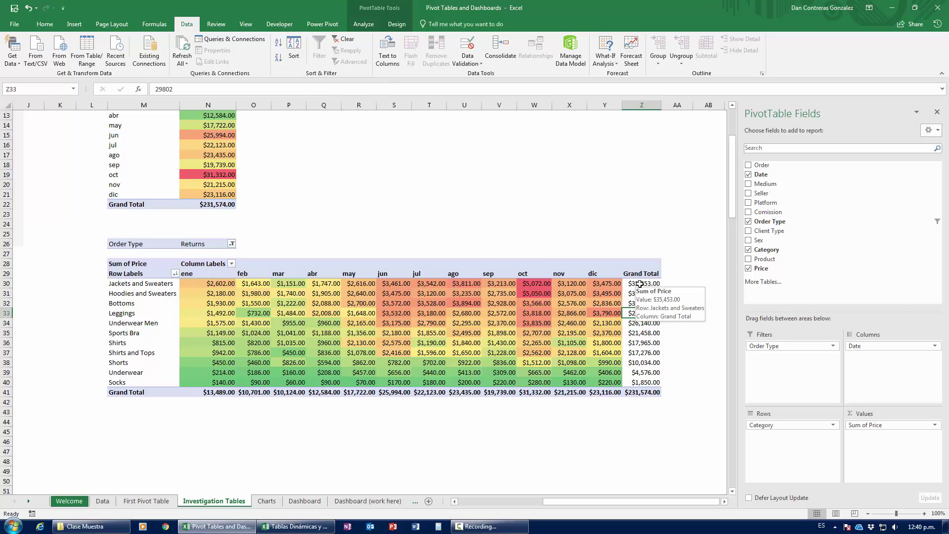
pyautogui.moveTo(639, 376)
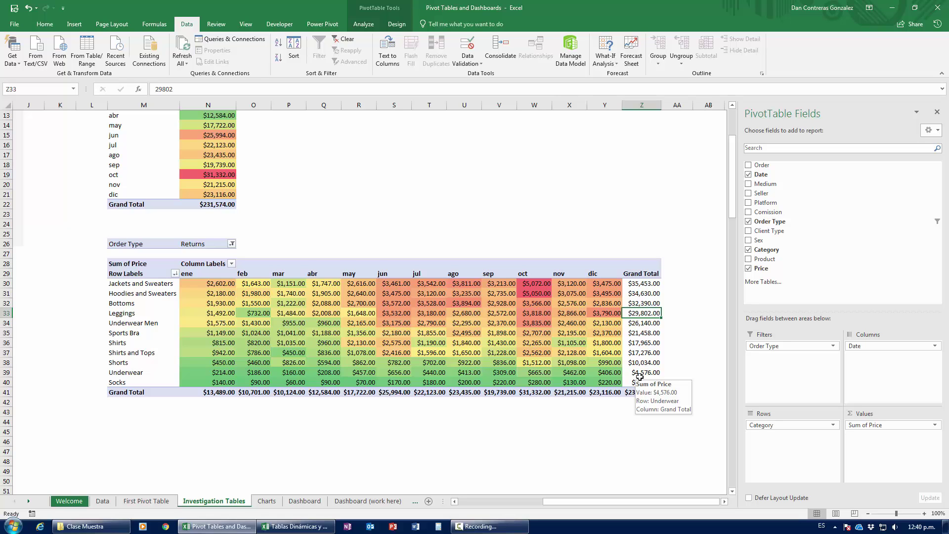
pyautogui.click(197, 282)
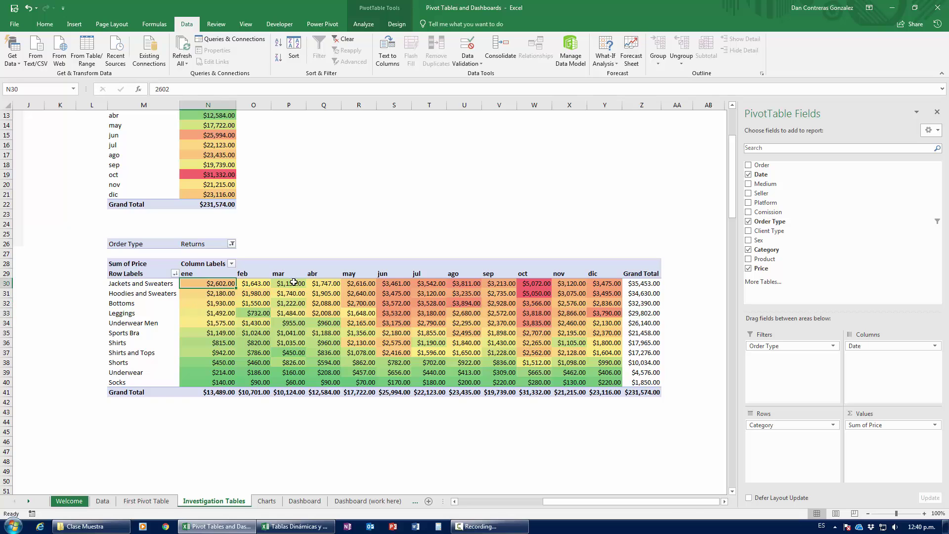
pyautogui.moveTo(293, 282); pyautogui.dragTo(618, 283)
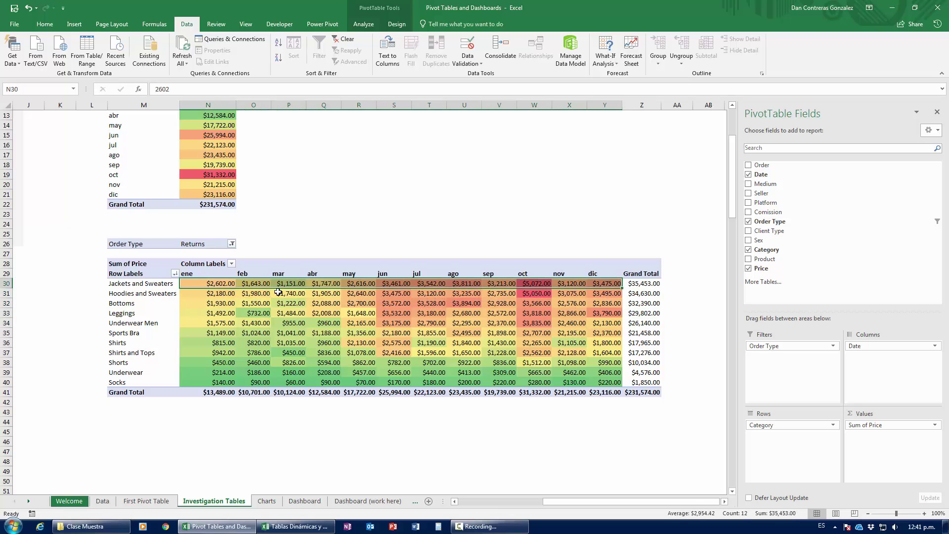
pyautogui.moveTo(188, 283); pyautogui.dragTo(334, 283)
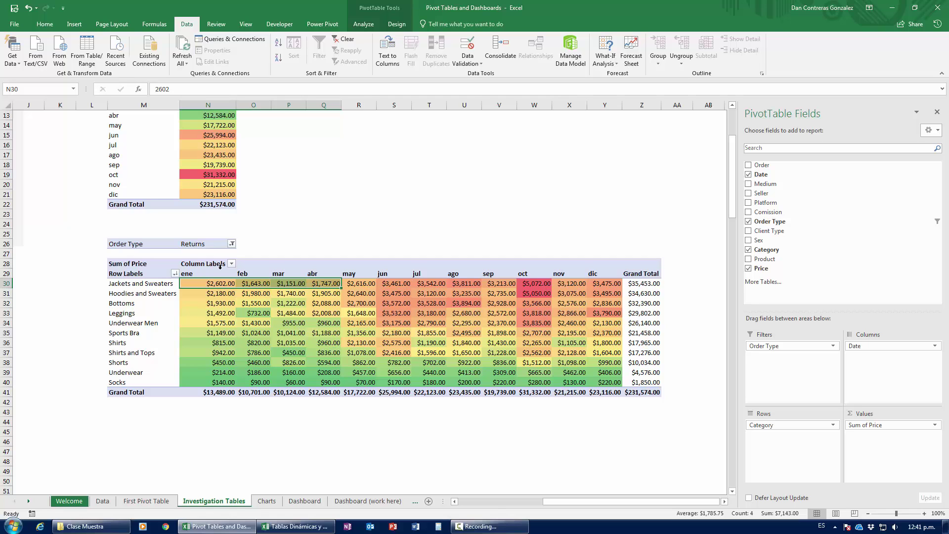
pyautogui.moveTo(218, 283); pyautogui.dragTo(617, 312)
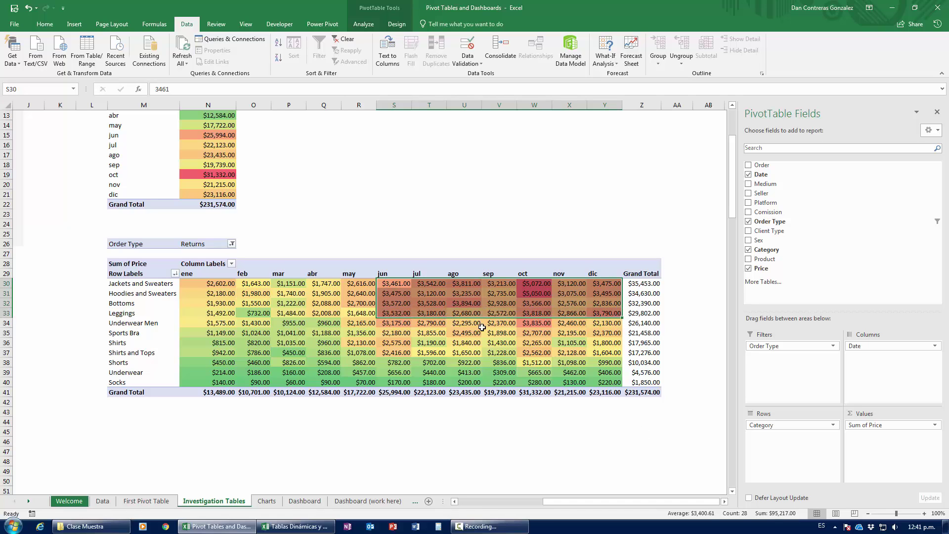
pyautogui.scroll(4, 461, 347)
pyautogui.scroll(-3, 461, 346)
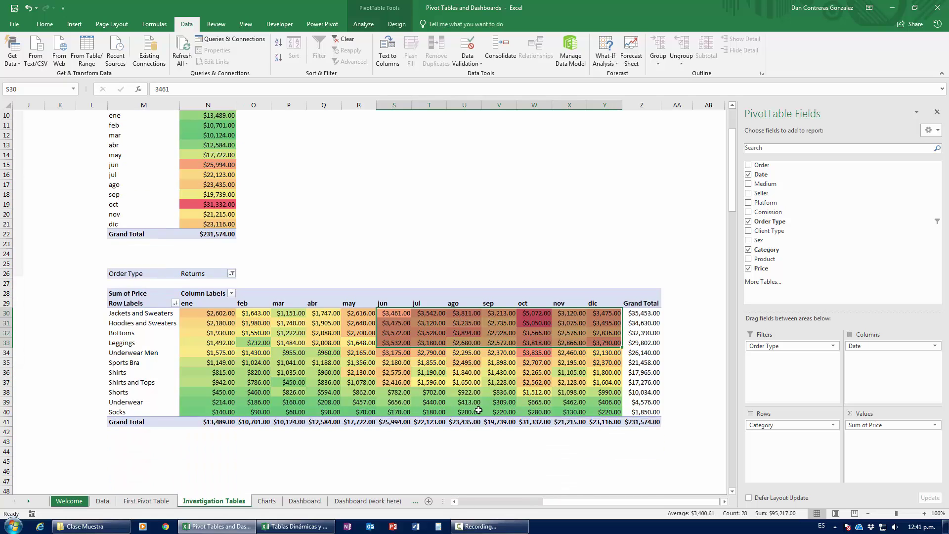
# Insert a third PivotTable from the data table in cell M44 of the Investigation Tables sheet
pyautogui.click(480, 502)
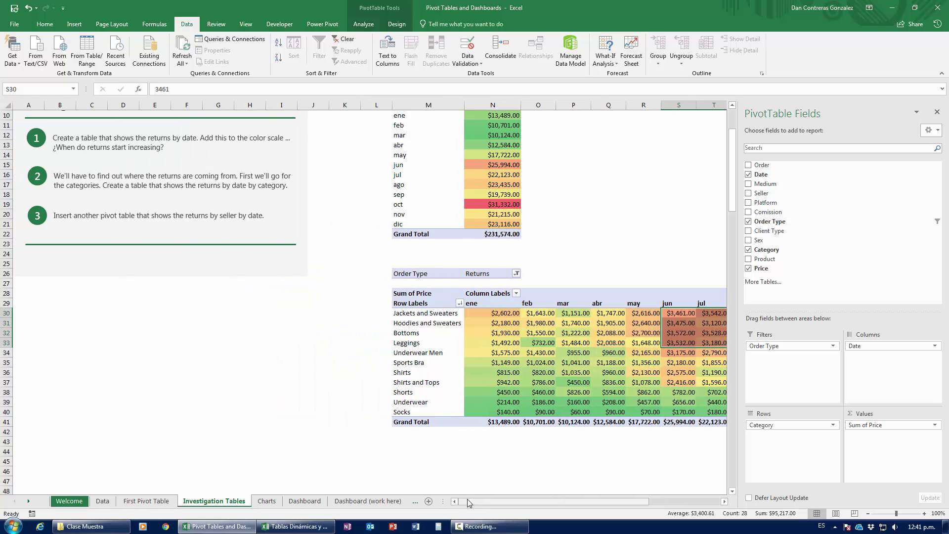
pyautogui.scroll(3, 201, 420)
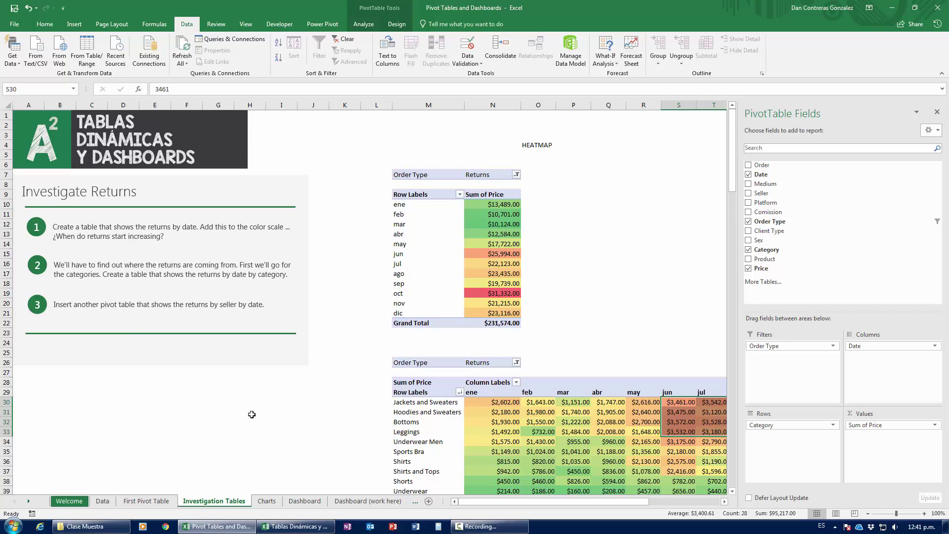
pyautogui.scroll(-4, 269, 413)
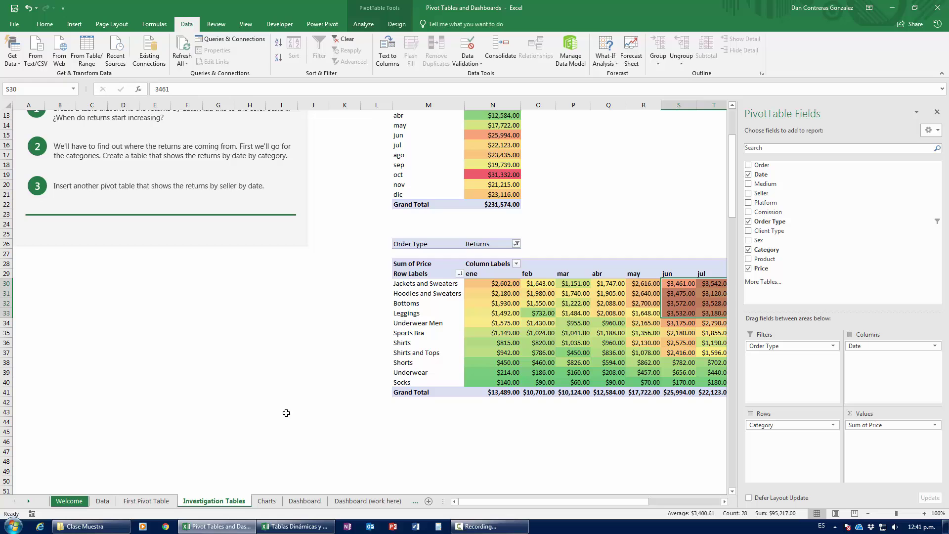
pyautogui.click(408, 419)
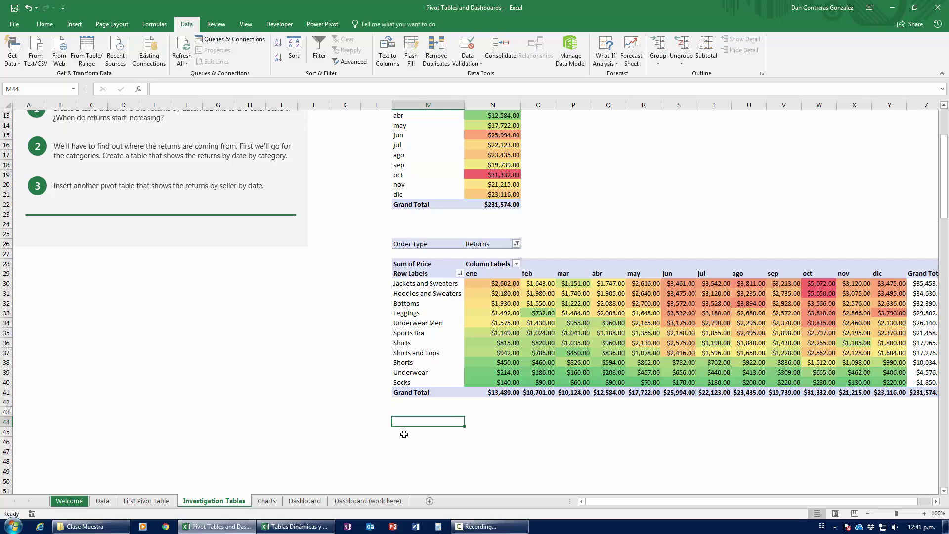
pyautogui.click(74, 24)
pyautogui.click(17, 50)
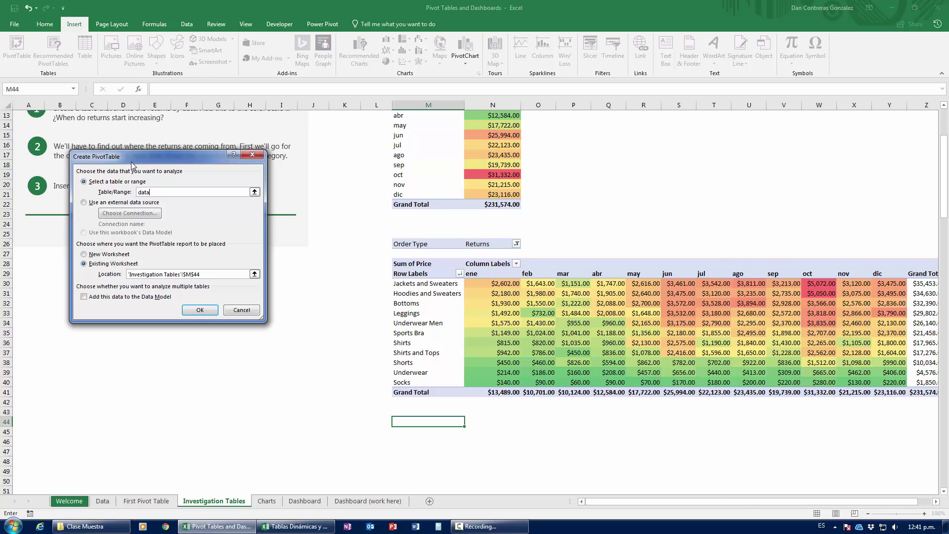
pyautogui.press('Return')
# Add Date to the columns of the third PivotTable, following the instruction to show returns by seller by date
pyautogui.scroll(-4, 497, 403)
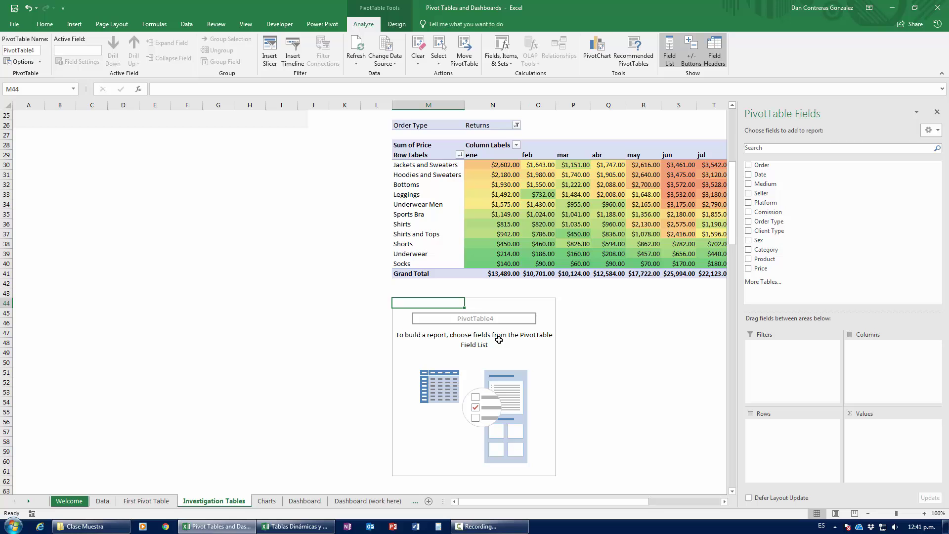
pyautogui.scroll(5, 596, 344)
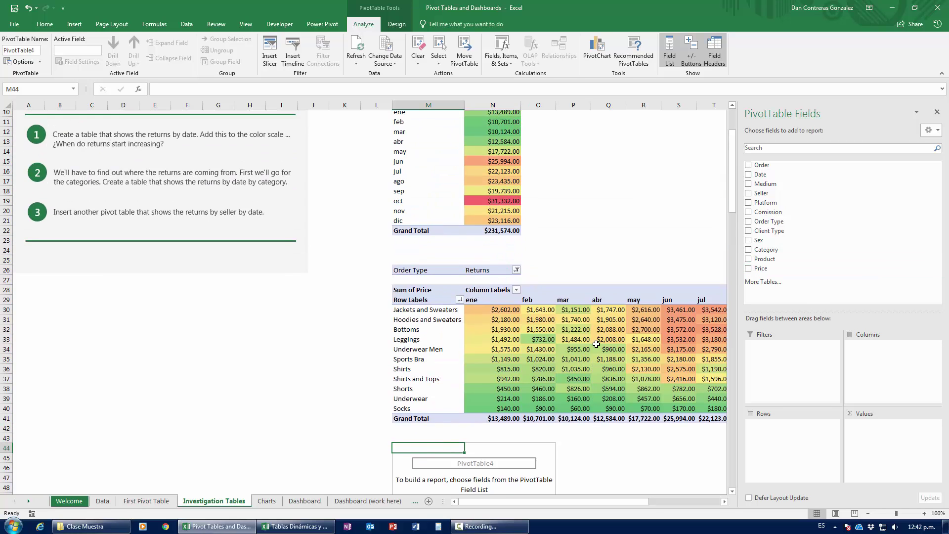
pyautogui.scroll(-2, 596, 344)
pyautogui.scroll(4, 598, 343)
pyautogui.scroll(-2, 597, 345)
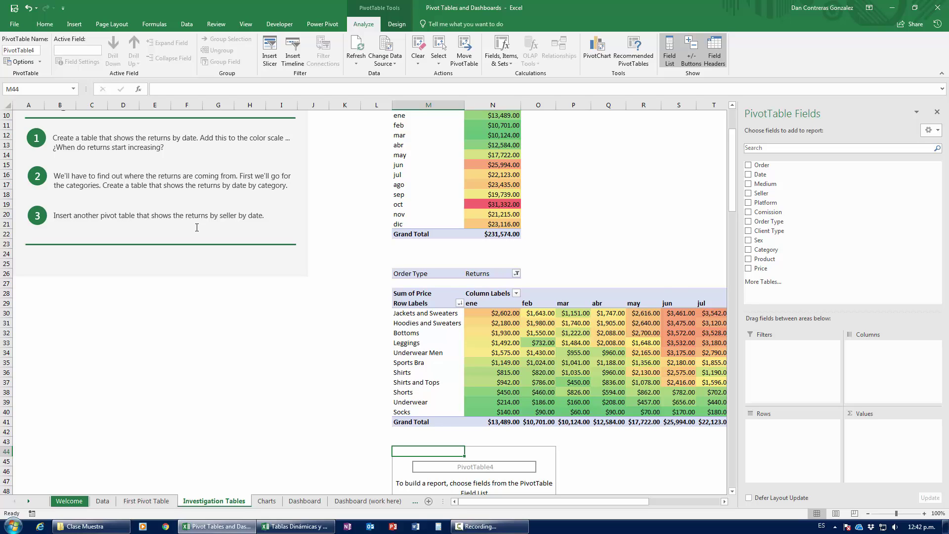
pyautogui.moveTo(777, 175); pyautogui.dragTo(888, 374)
pyautogui.scroll(-5, 551, 451)
pyautogui.moveTo(559, 500); pyautogui.dragTo(608, 504)
pyautogui.moveTo(520, 501)
pyautogui.mouseDown()
pyautogui.moveTo(569, 502)
pyautogui.moveTo(509, 500)
pyautogui.mouseUp()
# Review the list of sellers in the Data sheet's Seller column filter, and return to the Investigation Tables sheet
pyautogui.click(102, 501)
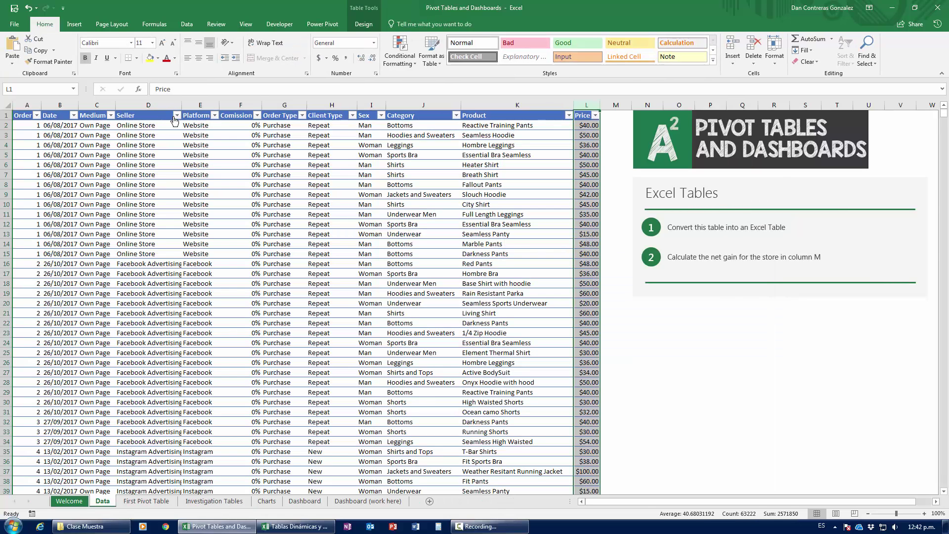
pyautogui.click(177, 115)
pyautogui.moveTo(172, 227); pyautogui.dragTo(179, 273)
pyautogui.click(159, 303)
pyautogui.click(147, 501)
pyautogui.click(214, 500)
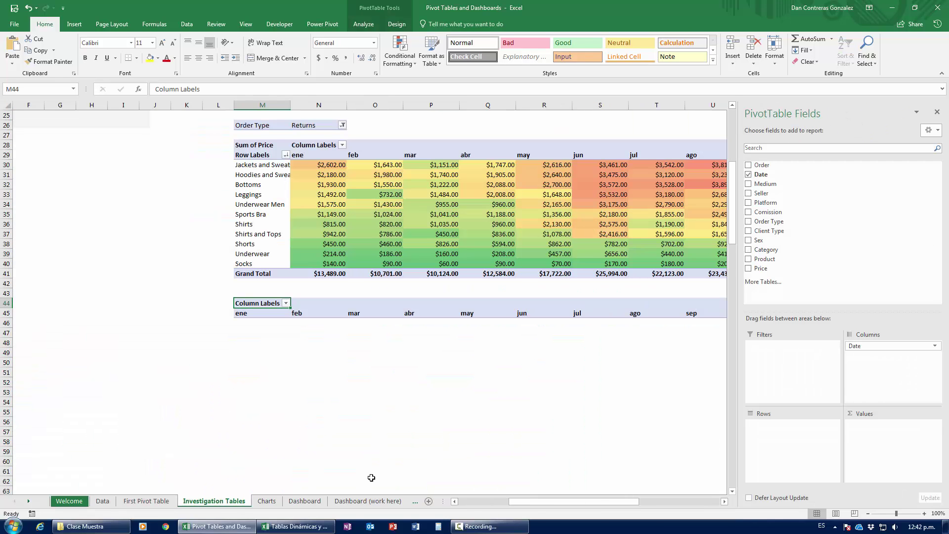
# Add Seller to the rows of the third PivotTable and look through its seller list
pyautogui.moveTo(518, 508); pyautogui.dragTo(534, 503)
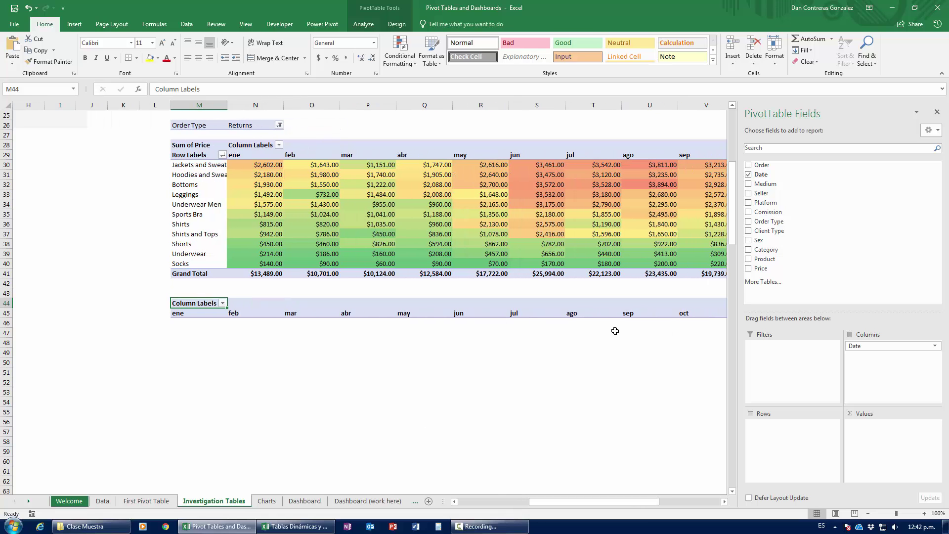
pyautogui.moveTo(785, 192); pyautogui.dragTo(779, 450)
pyautogui.scroll(-16, 223, 399)
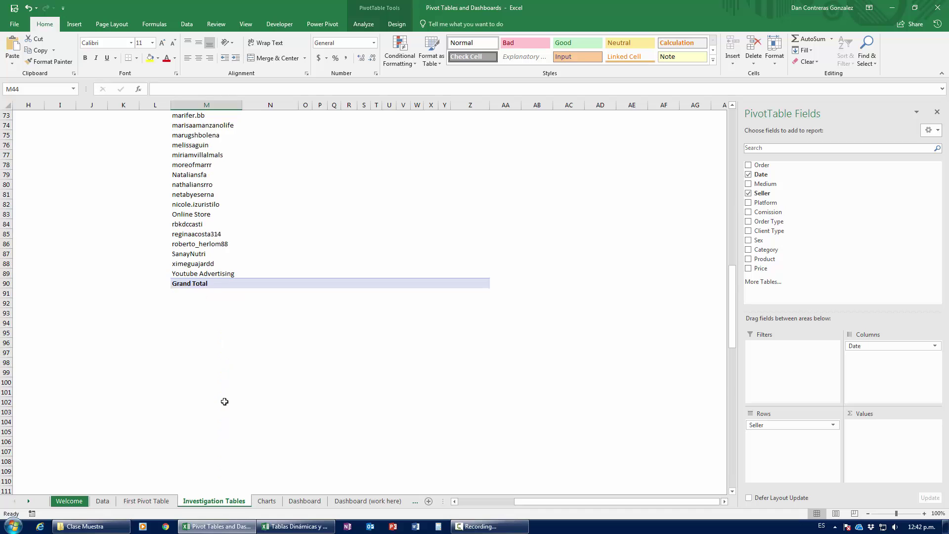
pyautogui.scroll(17, 224, 402)
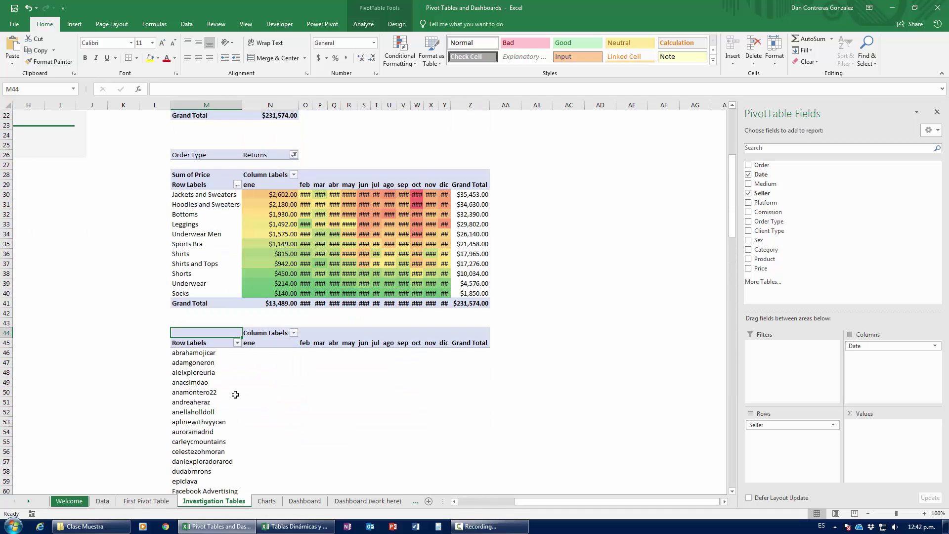
# Sum Price as the values of the third PivotTable and add Order Type as its report filter
pyautogui.moveTo(761, 268); pyautogui.dragTo(890, 450)
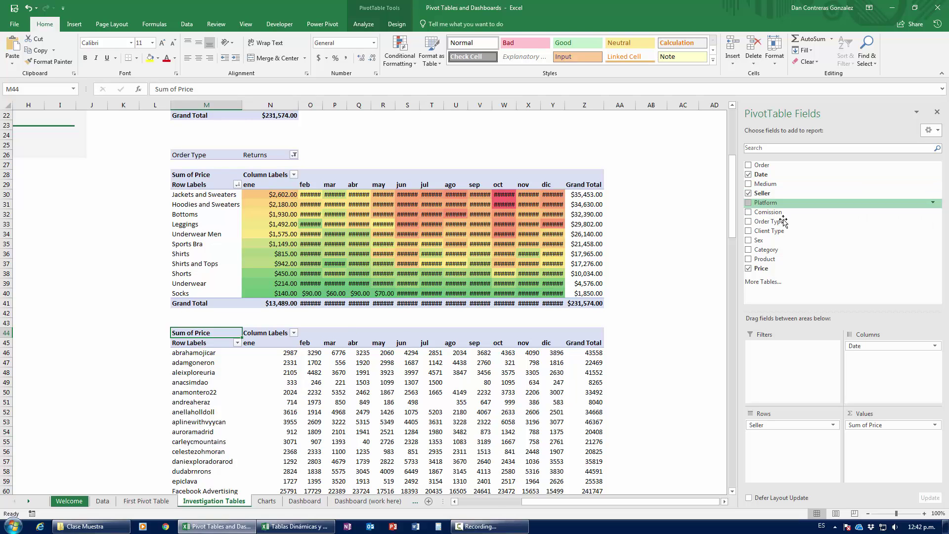
pyautogui.moveTo(768, 221); pyautogui.dragTo(793, 378)
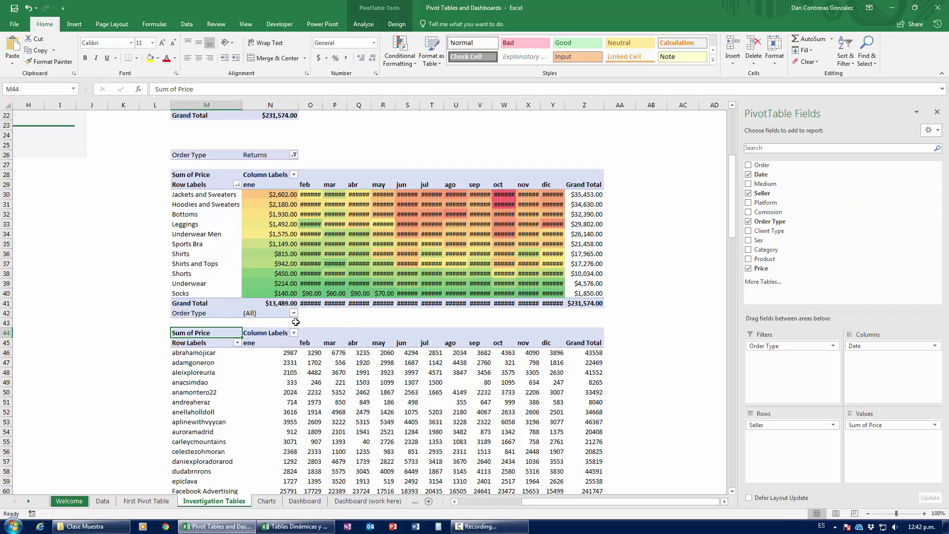
# Insert two blank rows above the third PivotTable's Order Type filter to separate it from the category PivotTable
pyautogui.moveTo(185, 315); pyautogui.dragTo(282, 313)
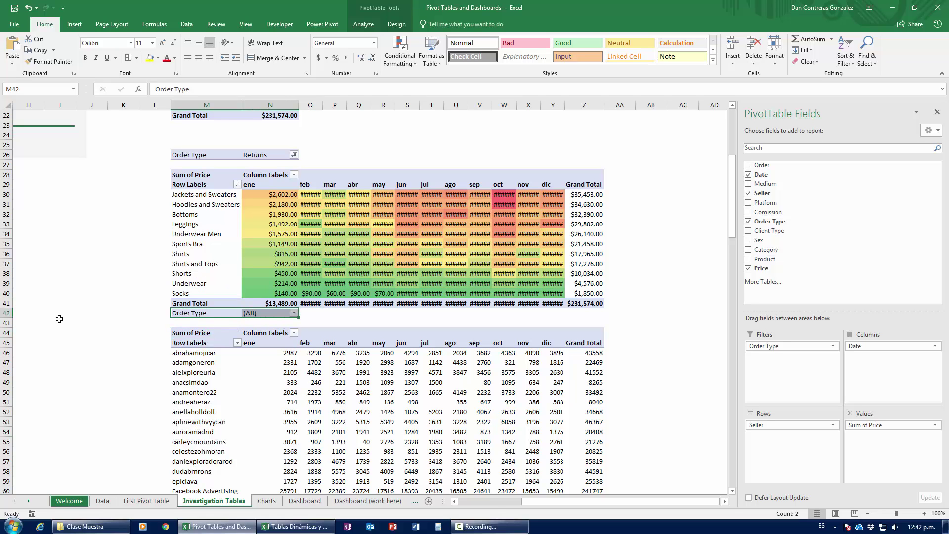
pyautogui.click(3, 313)
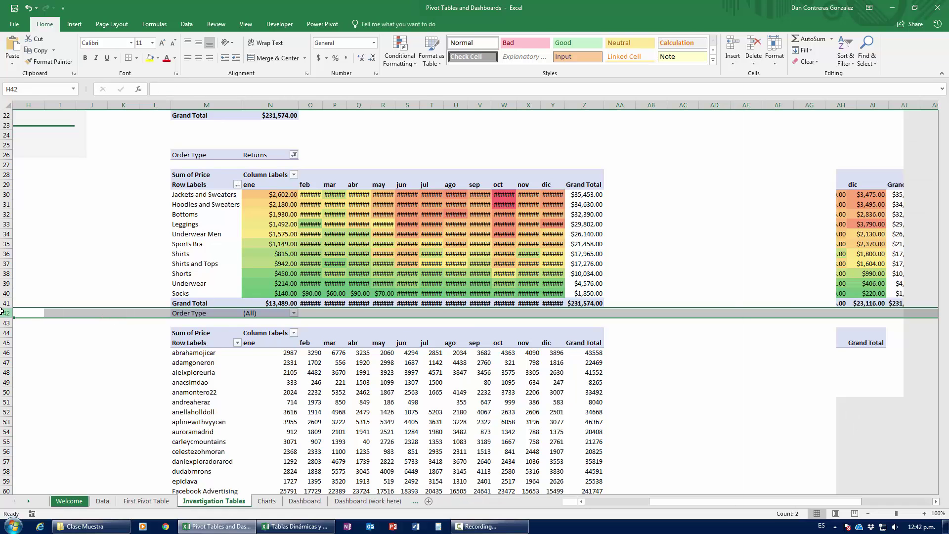
pyautogui.hotkey('ctrl', '+')
pyautogui.hotkey('ctrl', '+')
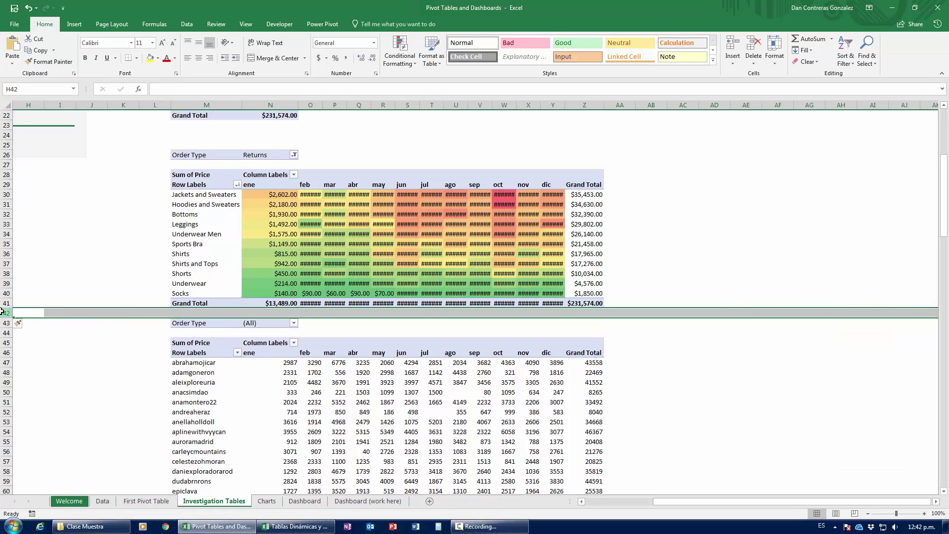
# Filter the third PivotTable's Order Type to Returns
pyautogui.click(266, 383)
pyautogui.scroll(-3, 266, 400)
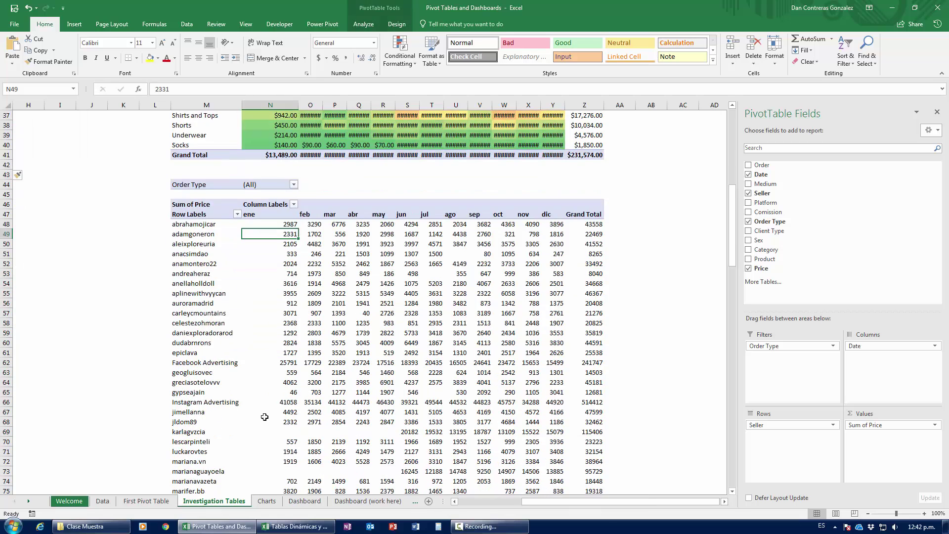
pyautogui.click(294, 245)
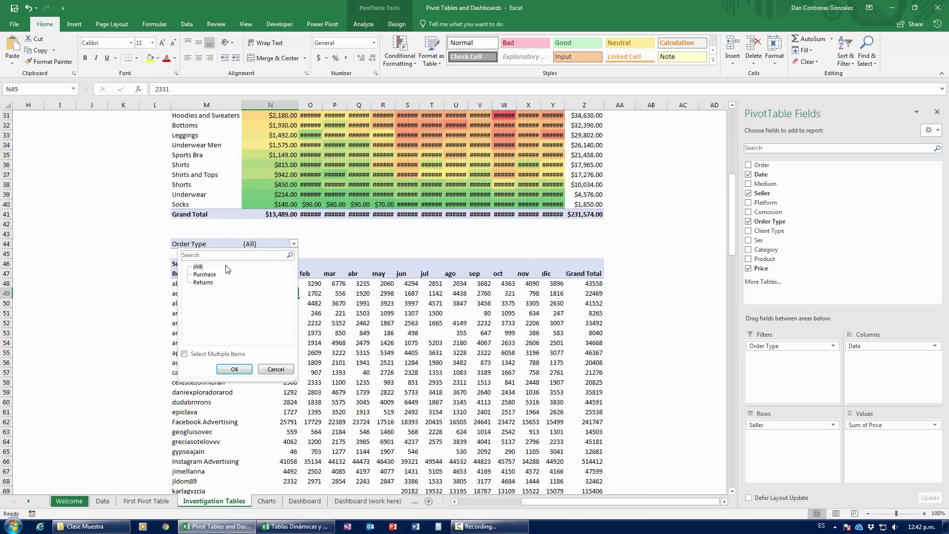
pyautogui.click(203, 282)
pyautogui.click(234, 369)
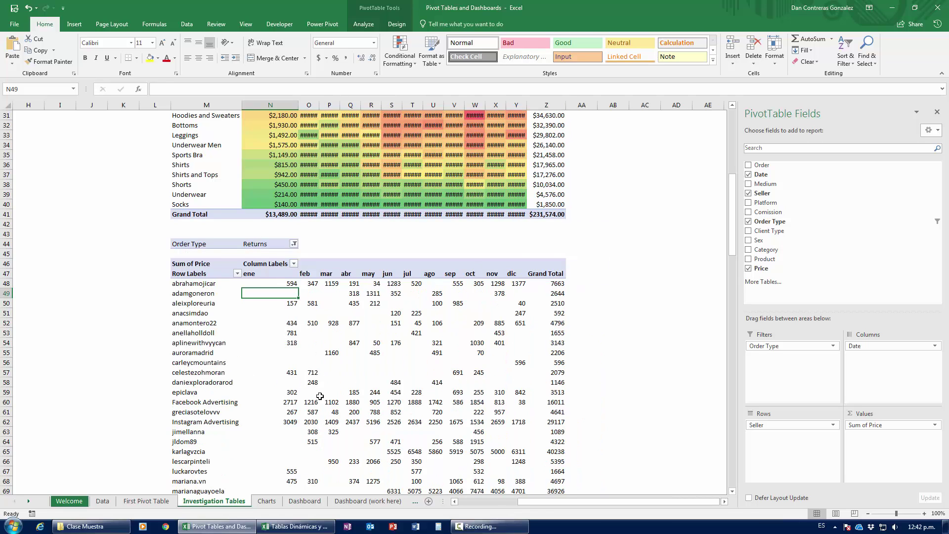
# Format all values of the seller PivotTable, including its Grand Total column, as currency with two decimals
pyautogui.scroll(-4, 281, 200)
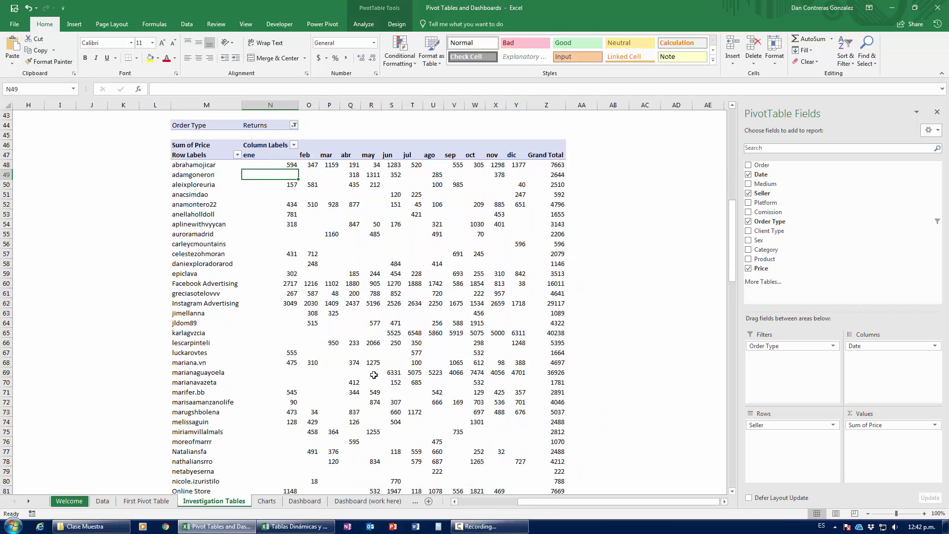
pyautogui.scroll(-8, 374, 374)
pyautogui.scroll(9, 374, 375)
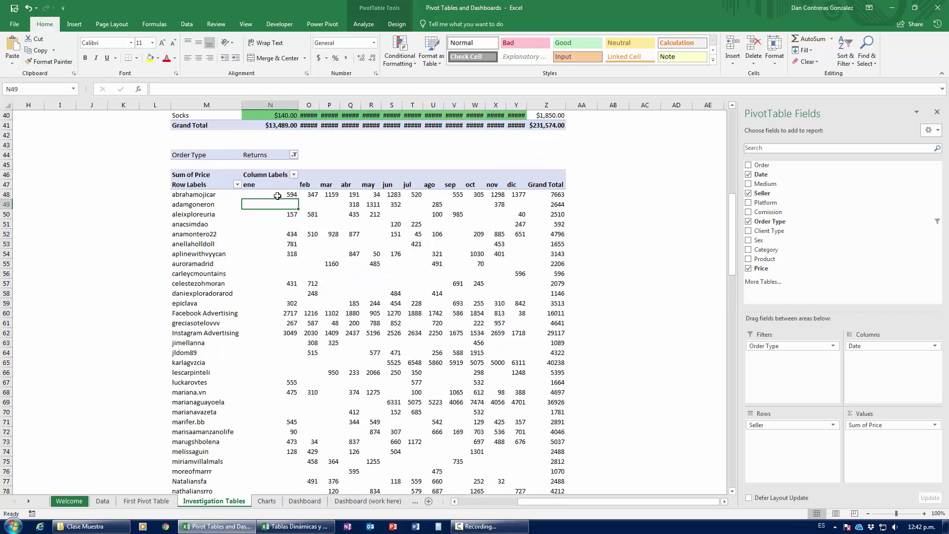
pyautogui.moveTo(277, 194); pyautogui.dragTo(297, 214)
pyautogui.moveTo(541, 480)
pyautogui.mouseDown()
pyautogui.moveTo(546, 490)
pyautogui.moveTo(545, 463)
pyautogui.mouseUp()
pyautogui.hotkey('ctrl', 'shift', '4')
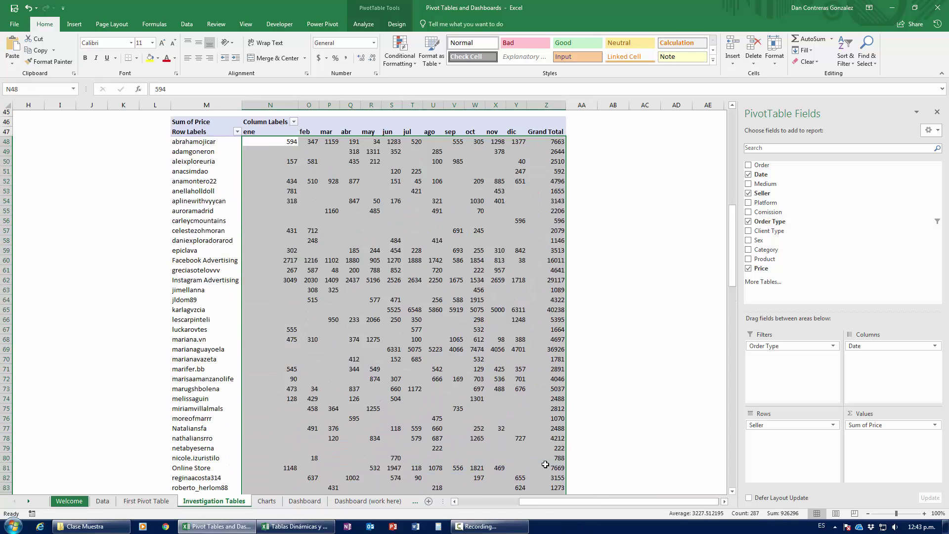
pyautogui.scroll(-4, 525, 389)
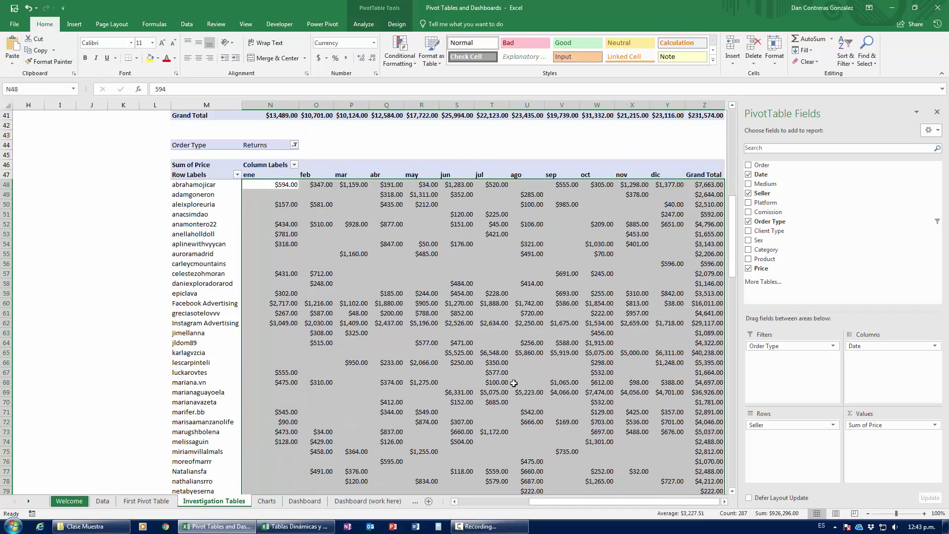
pyautogui.scroll(4, 513, 383)
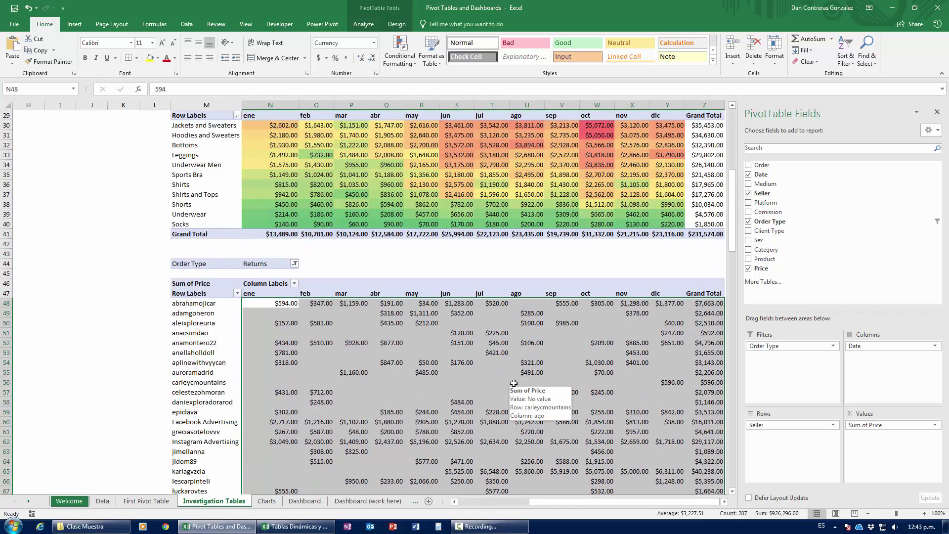
pyautogui.scroll(-8, 513, 383)
pyautogui.scroll(6, 406, 402)
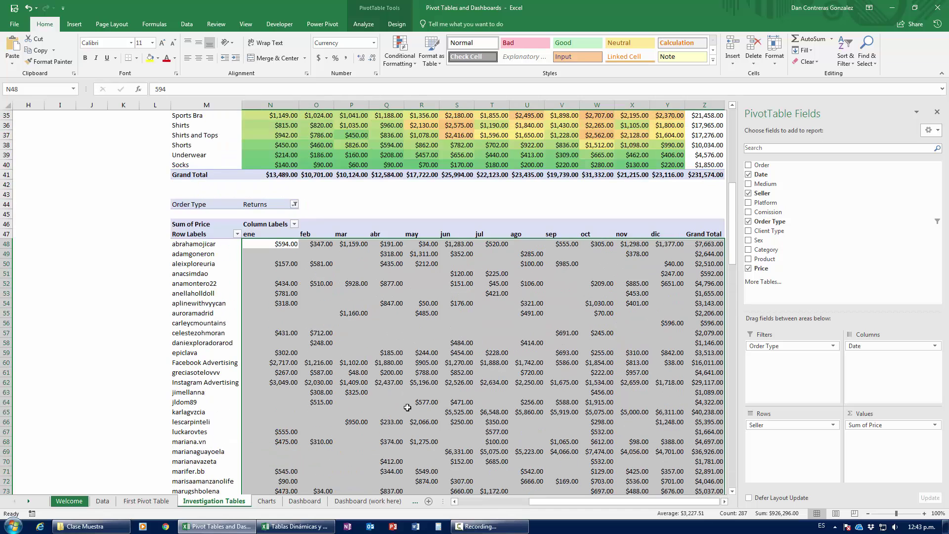
# Examine the first two sellers' rows for months with returns and mark the months without any
pyautogui.click(210, 245)
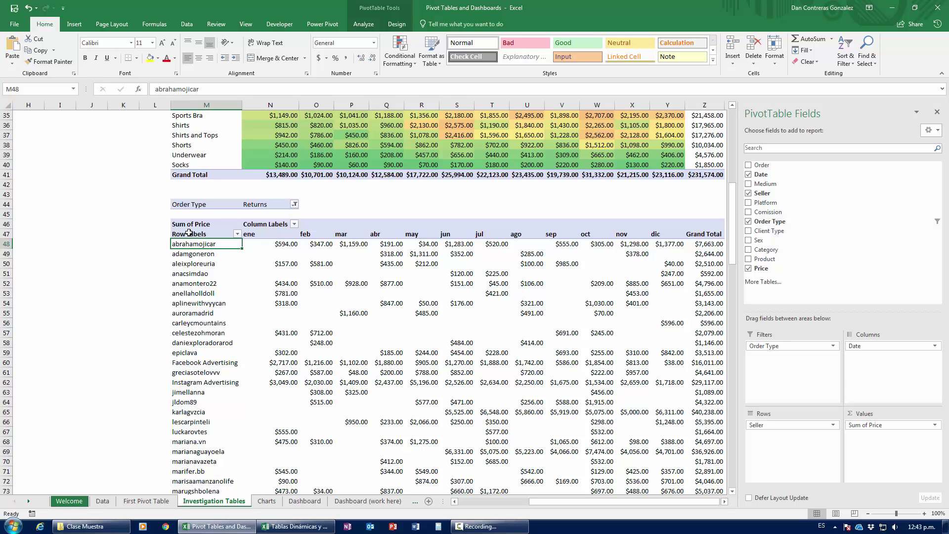
pyautogui.moveTo(281, 243); pyautogui.dragTo(506, 244)
pyautogui.click(526, 247)
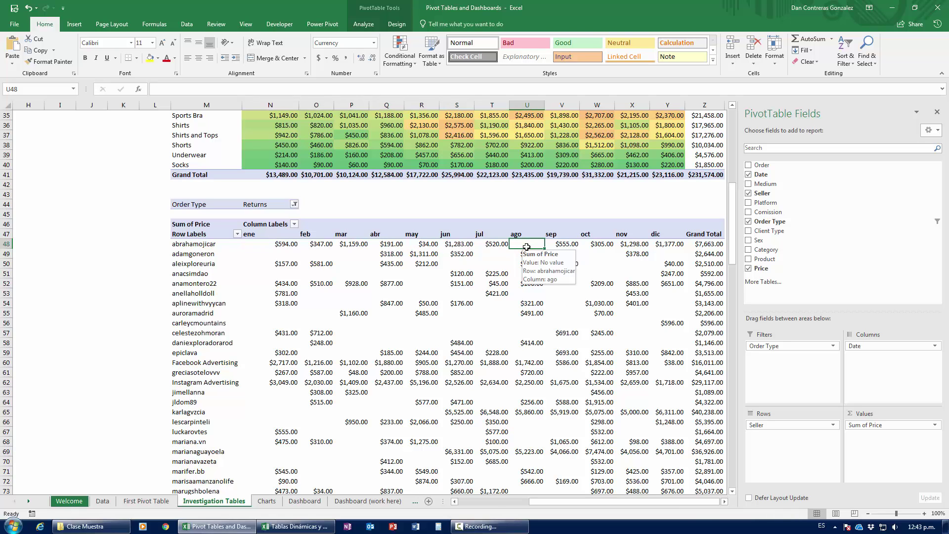
pyautogui.click(200, 253)
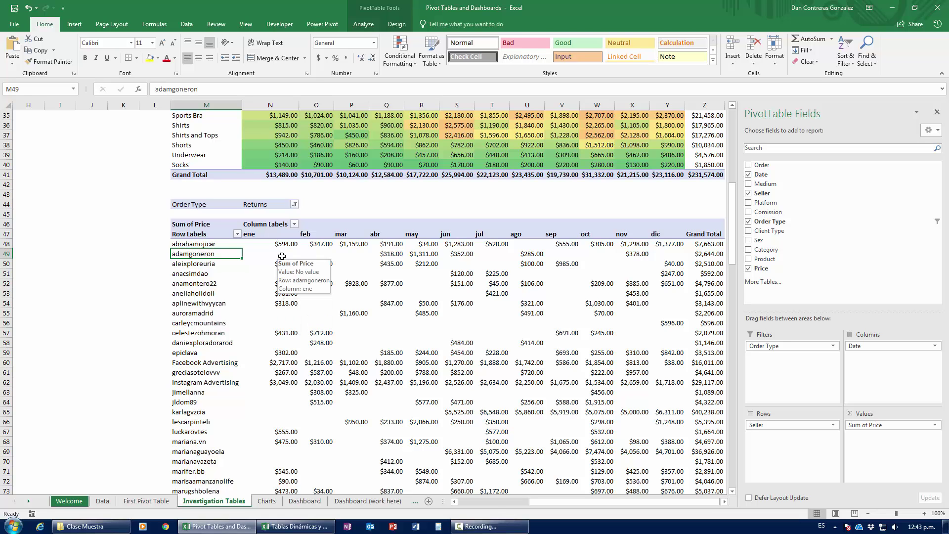
pyautogui.moveTo(276, 253); pyautogui.dragTo(363, 253)
pyautogui.keyDown('ctrl'); pyautogui.click(493, 254); pyautogui.keyUp('ctrl')
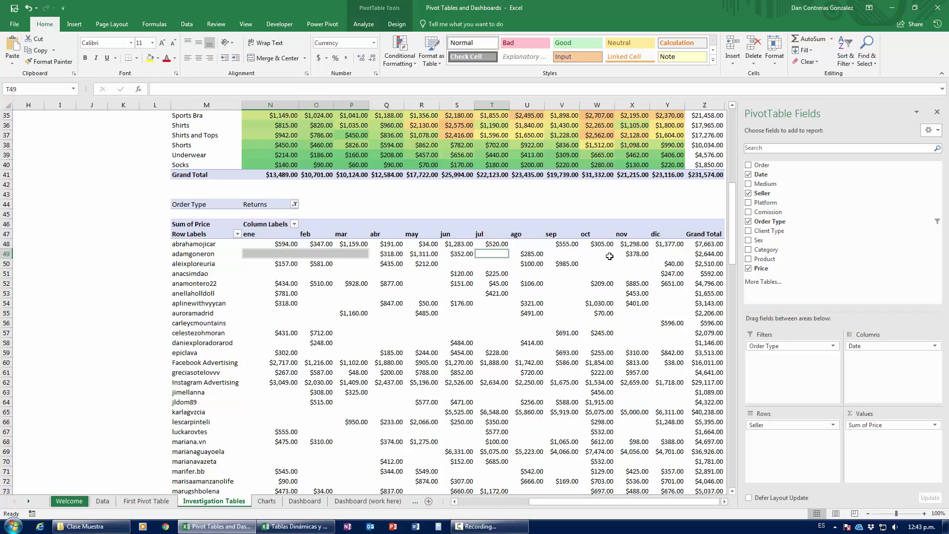
pyautogui.moveTo(561, 253); pyautogui.dragTo(598, 254)
pyautogui.keyDown('ctrl'); pyautogui.click(667, 254); pyautogui.keyUp('ctrl')
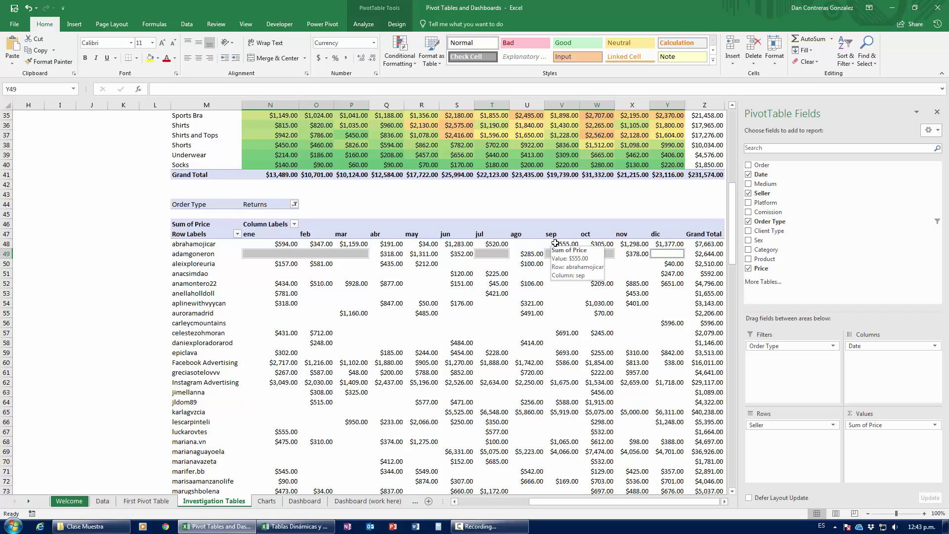
# Sort the sellers by their Grand Total of returns from largest to smallest
pyautogui.scroll(-9, 555, 242)
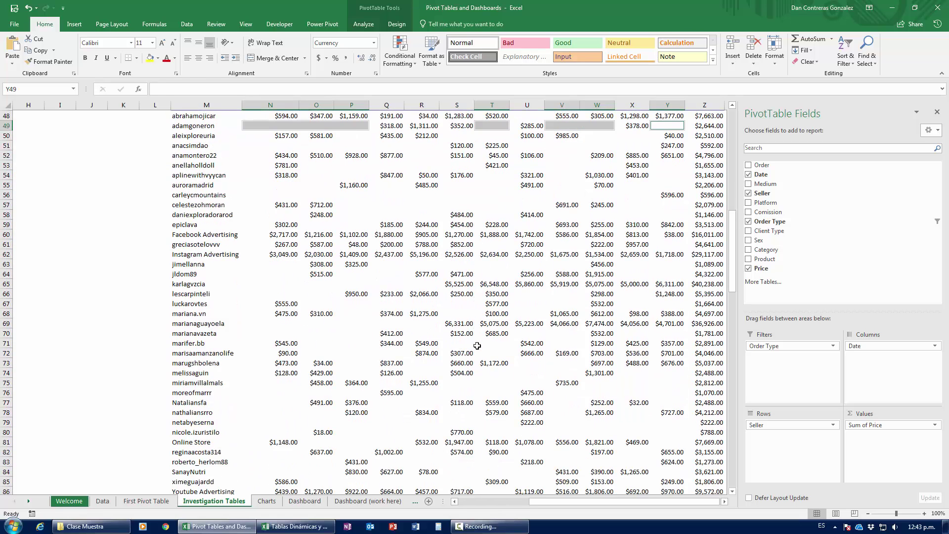
pyautogui.scroll(5, 477, 346)
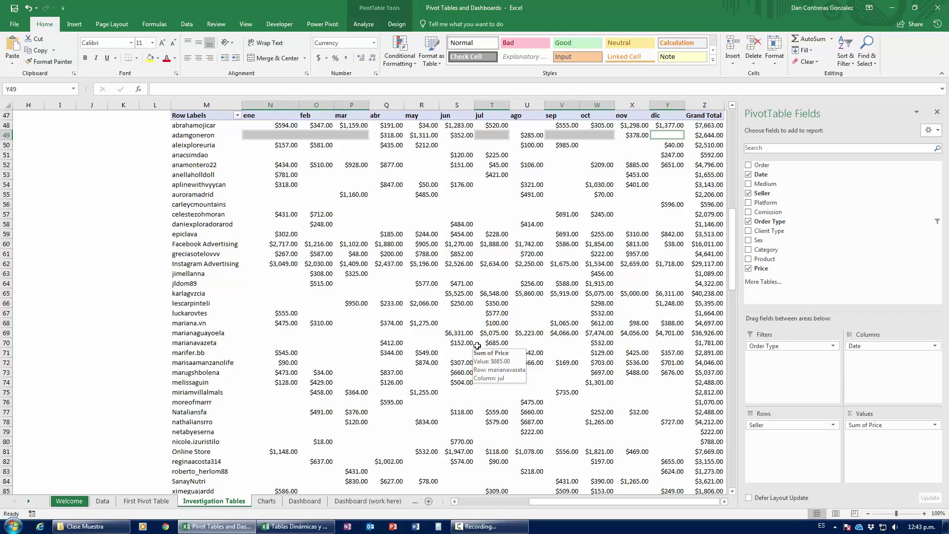
pyautogui.click(724, 500)
pyautogui.scroll(1, 565, 386)
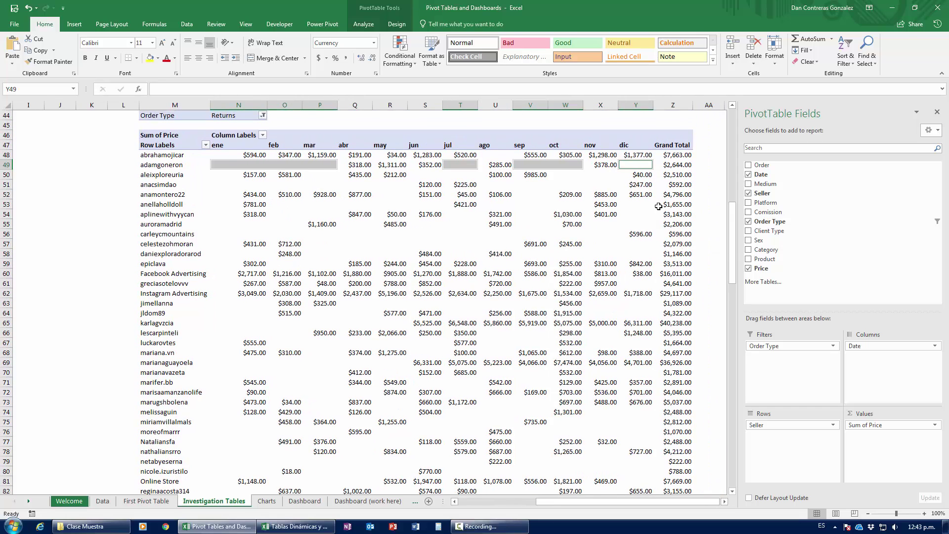
pyautogui.click(683, 201)
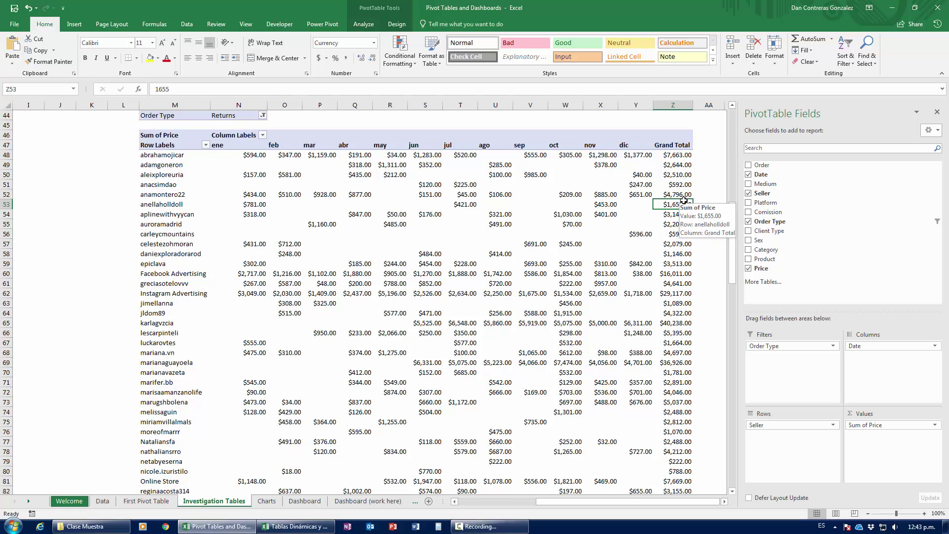
pyautogui.click(187, 27)
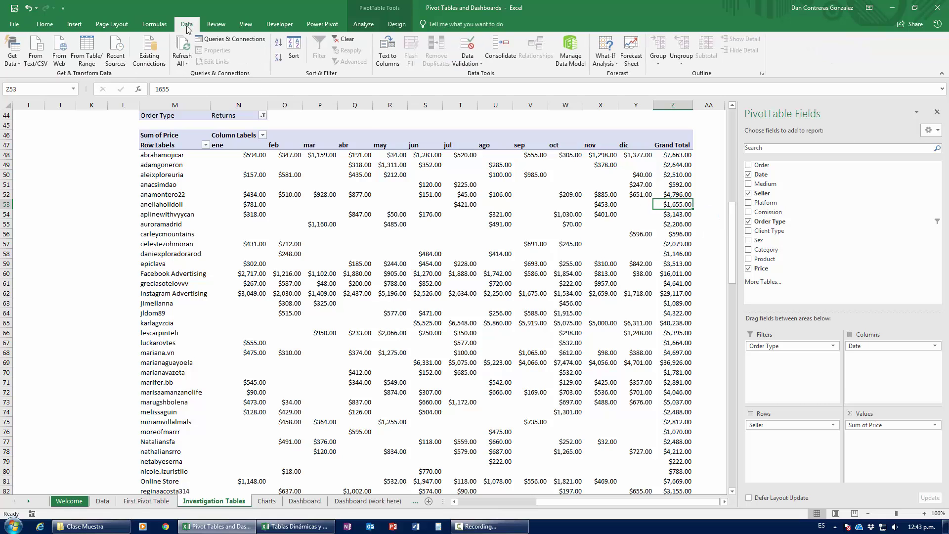
pyautogui.click(279, 58)
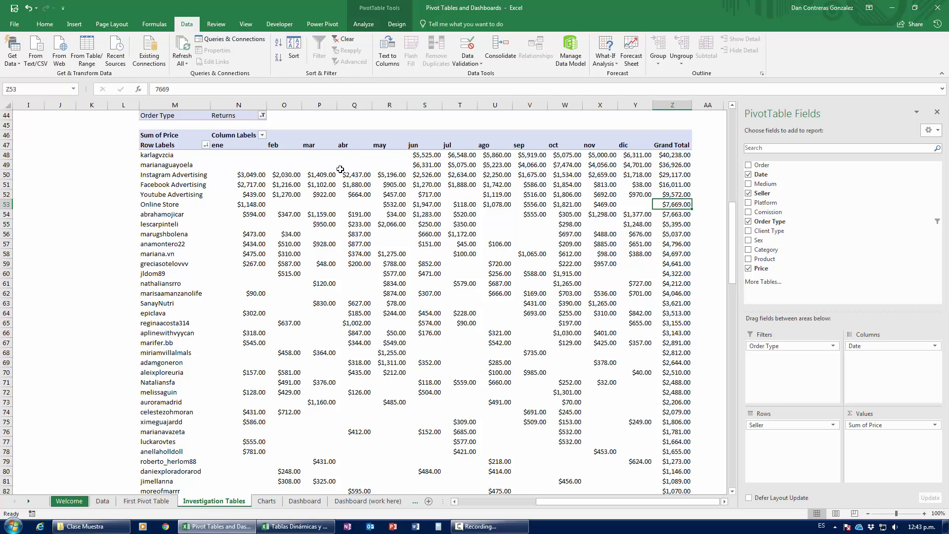
# Review the sorted seller list, comparing the sellers with the highest returns against the seller in the last row
pyautogui.scroll(-6, 500, 266)
pyautogui.scroll(7, 500, 266)
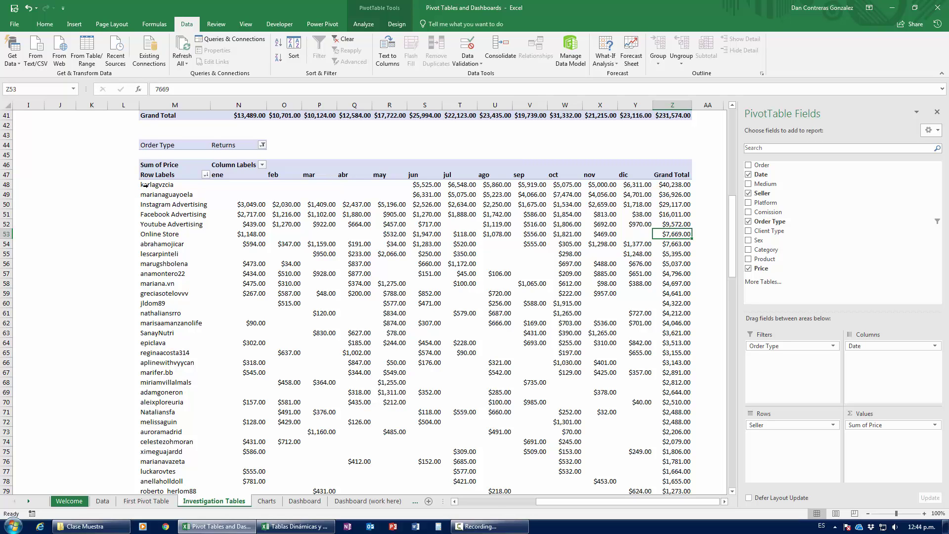
pyautogui.scroll(-6, 145, 185)
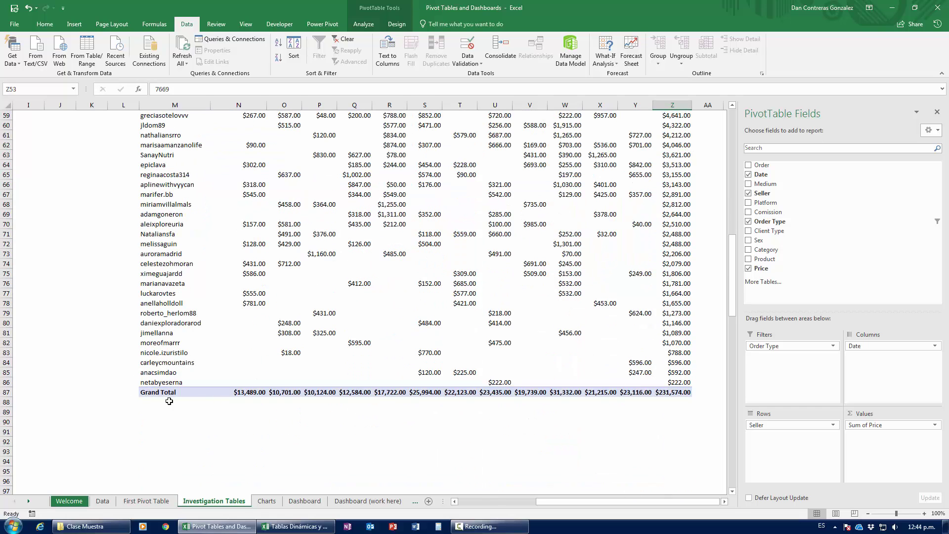
pyautogui.click(153, 384)
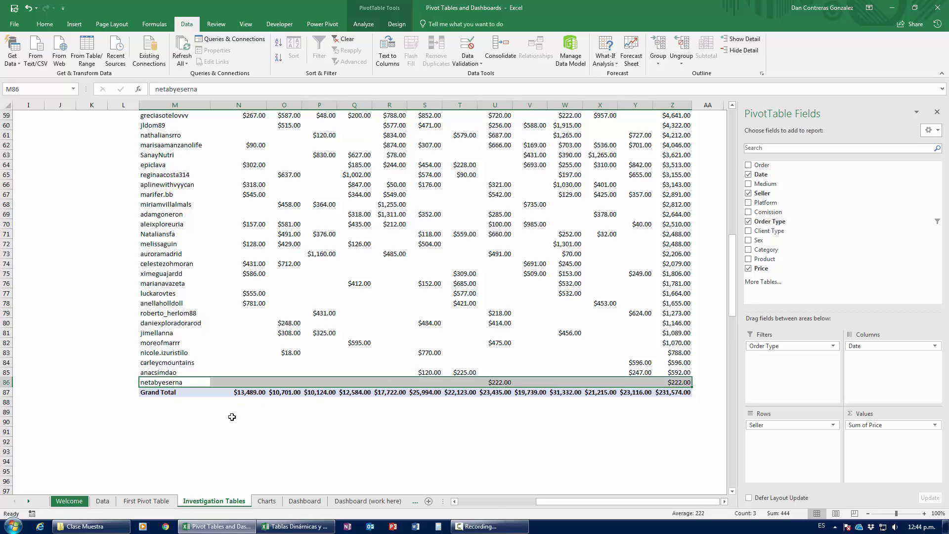
pyautogui.moveTo(504, 382)
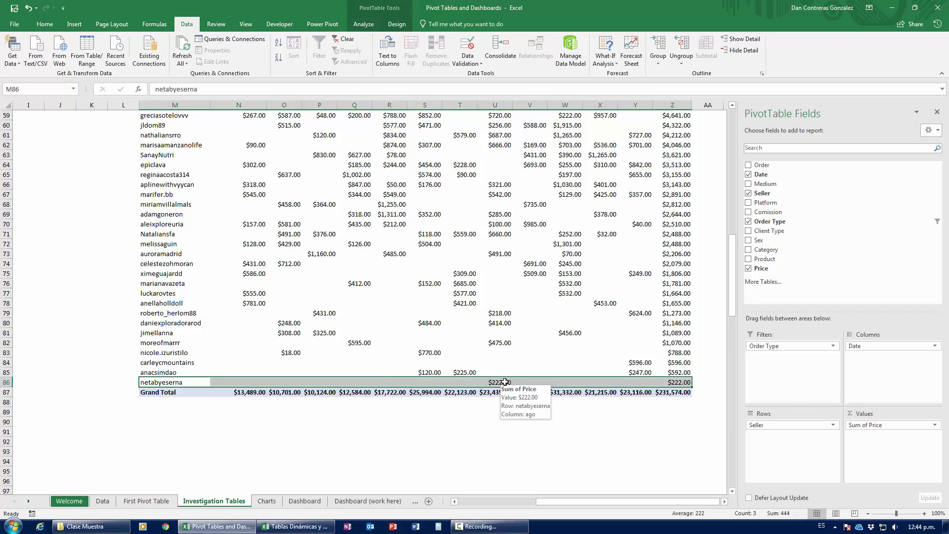
pyautogui.click(502, 382)
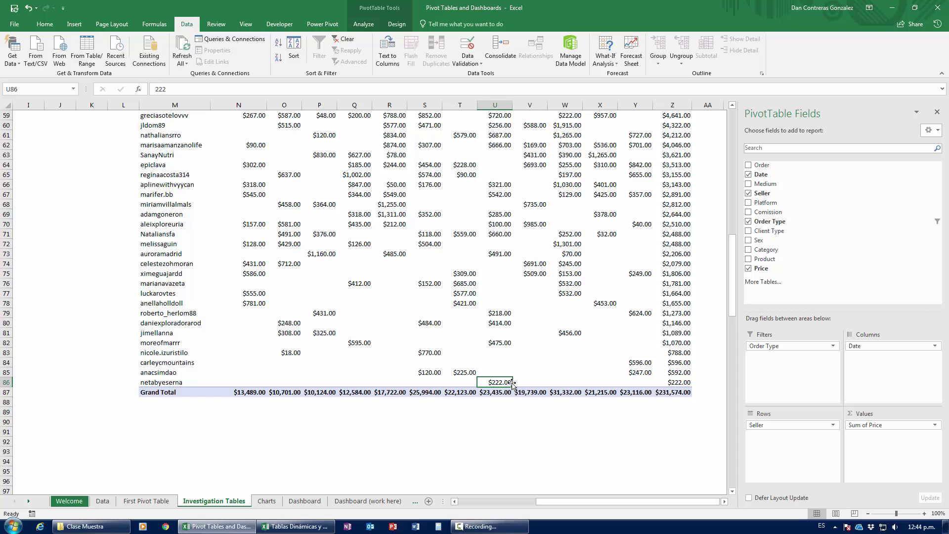
pyautogui.scroll(5, 512, 383)
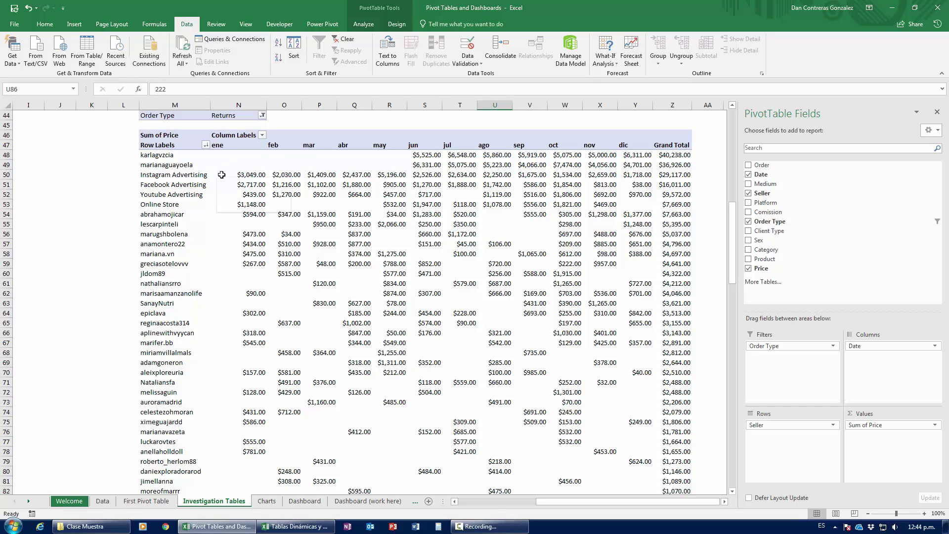
pyautogui.scroll(-5, 231, 239)
pyautogui.scroll(6, 231, 240)
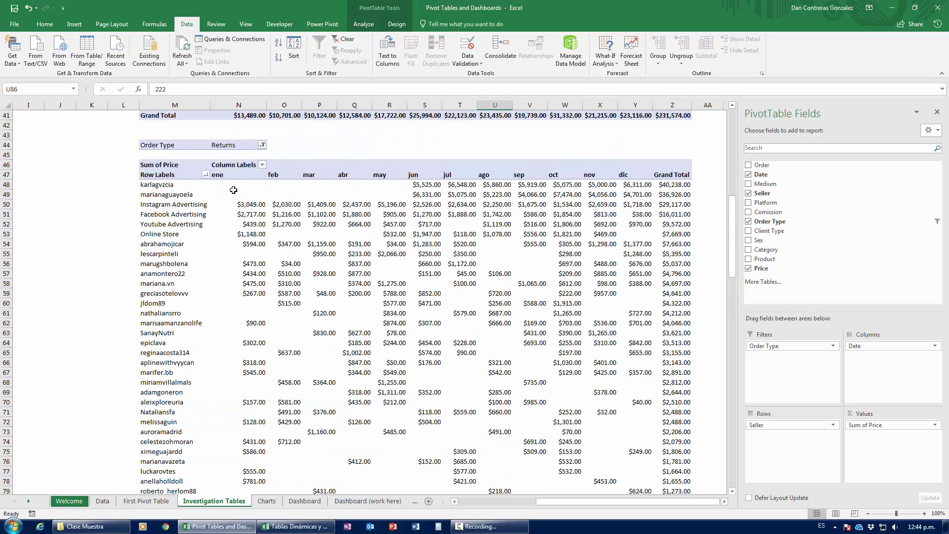
# Apply a red-yellow-green color scale to the monthly return values of all sellers, leaving out the Grand Total row and column
pyautogui.moveTo(233, 184); pyautogui.dragTo(643, 476)
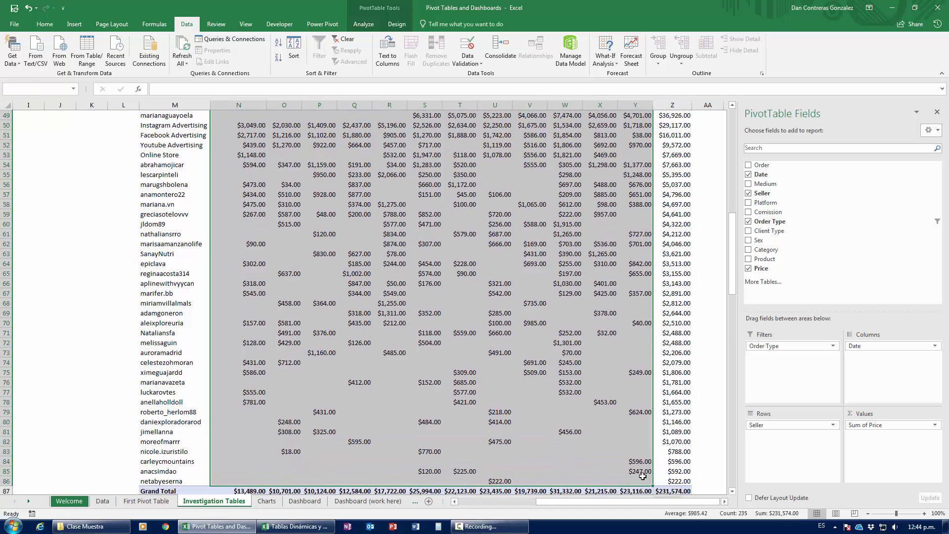
pyautogui.scroll(7, 528, 371)
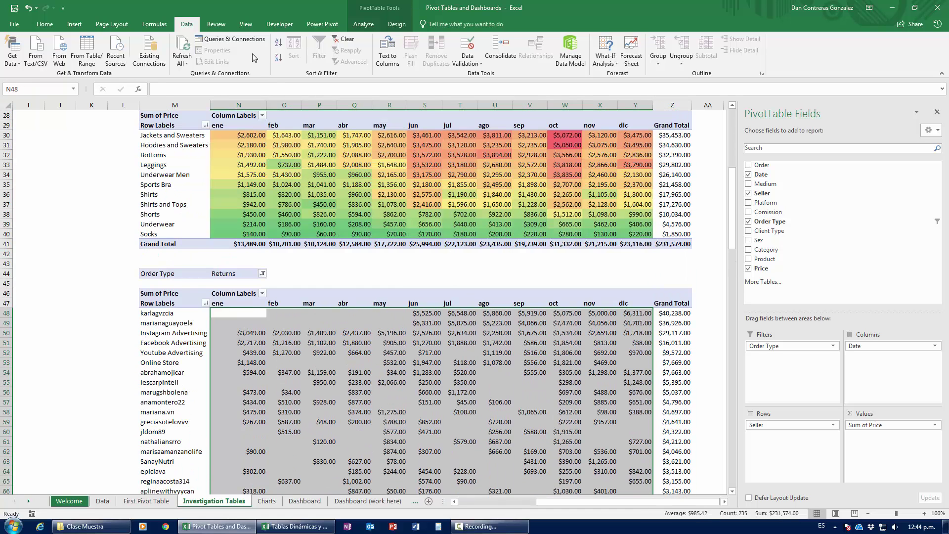
pyautogui.click(361, 25)
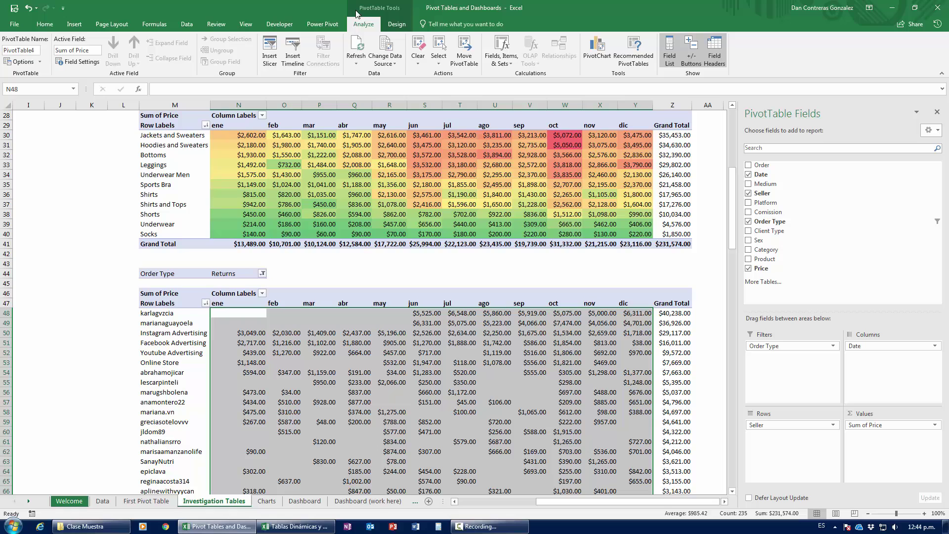
pyautogui.click(44, 24)
pyautogui.click(400, 52)
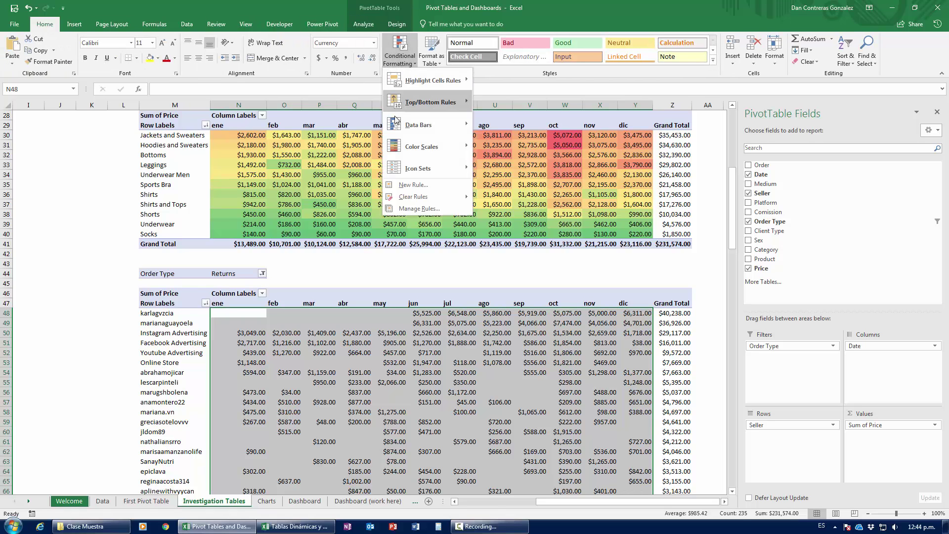
pyautogui.moveTo(430, 146)
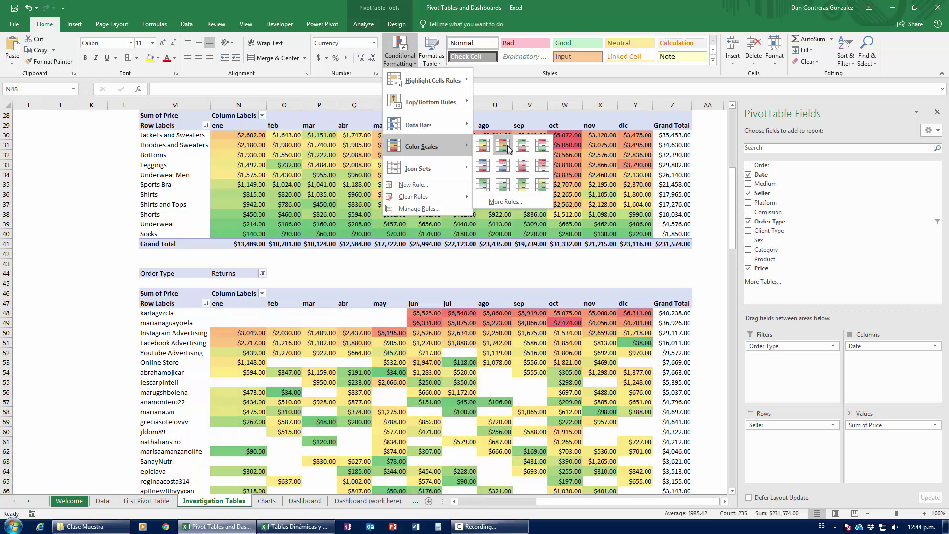
pyautogui.click(507, 145)
pyautogui.click(389, 408)
# Review the seller heatmap, comparing the first two sellers' monthly returns and totals with the overall Grand Total
pyautogui.scroll(-8, 390, 408)
pyautogui.scroll(4, 389, 406)
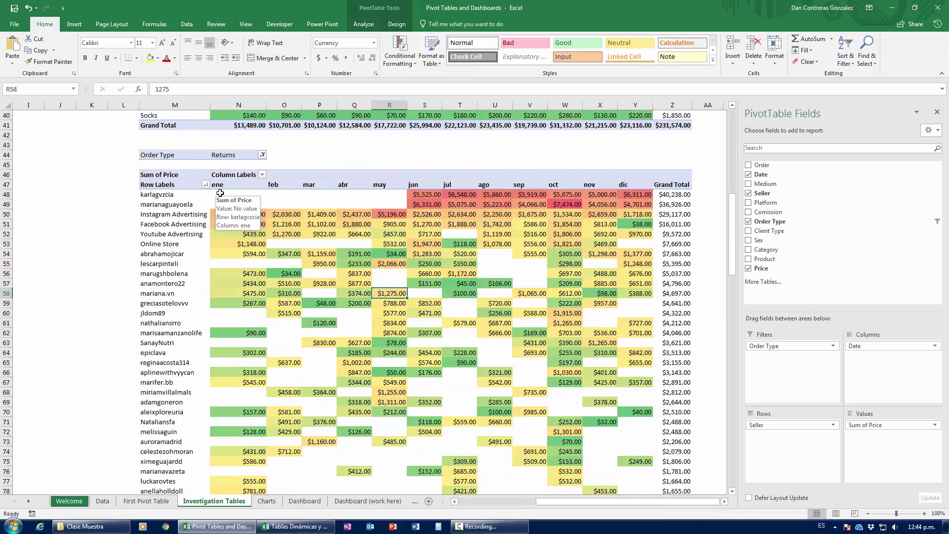
pyautogui.moveTo(183, 196); pyautogui.dragTo(640, 204)
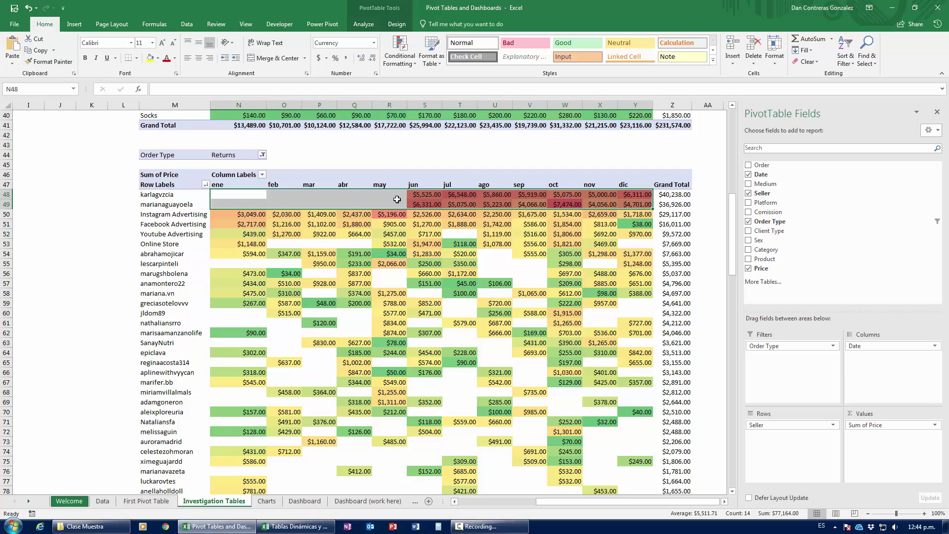
pyautogui.moveTo(426, 194); pyautogui.dragTo(678, 204)
pyautogui.scroll(-10, 620, 365)
pyautogui.scroll(9, 670, 411)
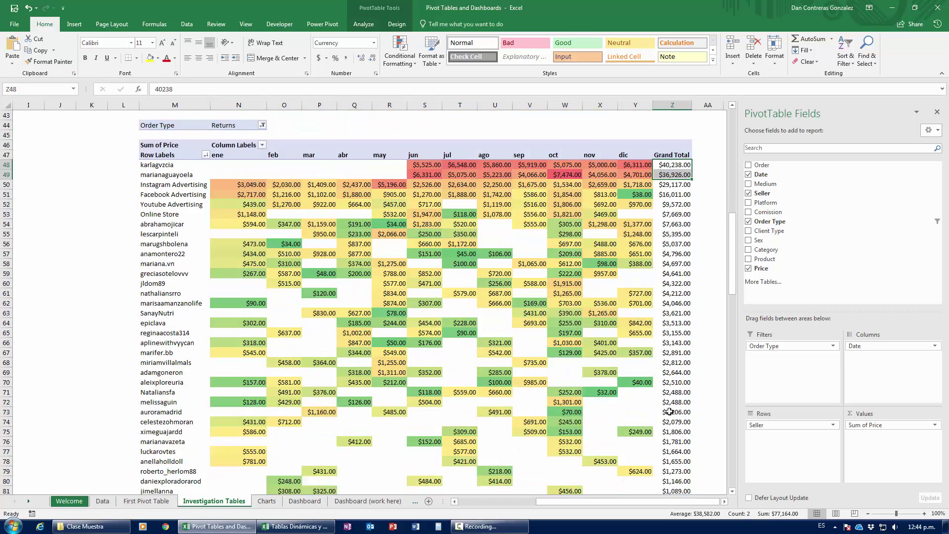
pyautogui.scroll(1, 669, 411)
pyautogui.scroll(-1, 655, 418)
pyautogui.scroll(-3, 657, 326)
pyautogui.click(672, 462)
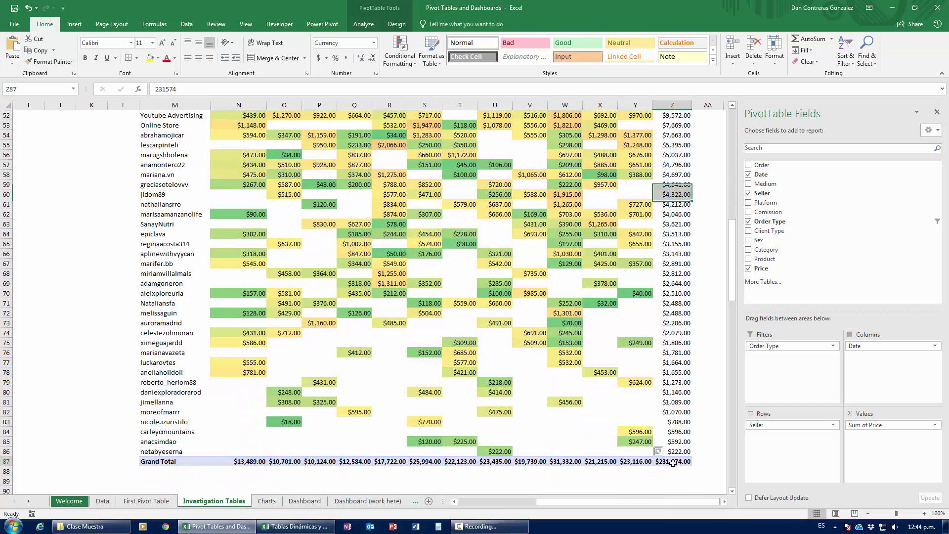
pyautogui.moveTo(668, 333)
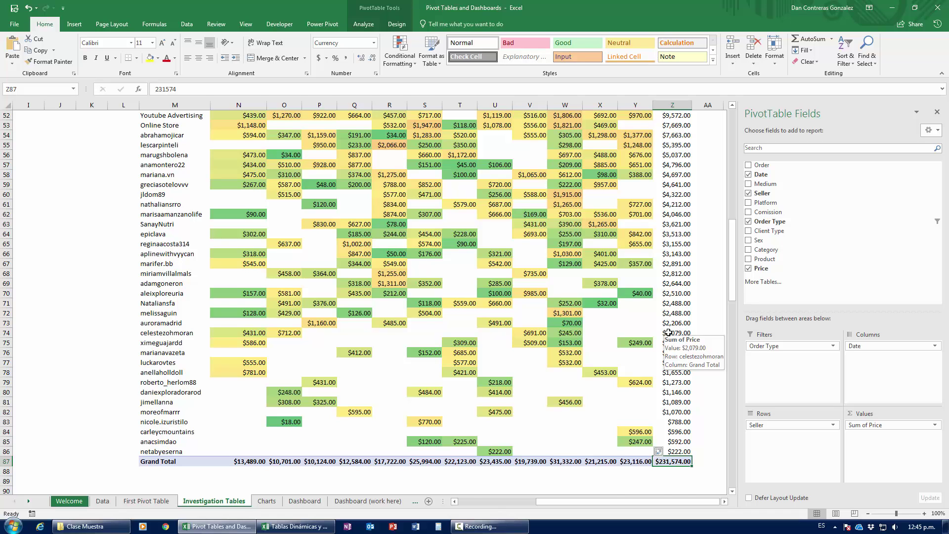
# Examine the first two sellers' months again, comparing their rows with the other sellers and the category heatmap
pyautogui.scroll(5, 669, 332)
pyautogui.moveTo(213, 225); pyautogui.dragTo(641, 236)
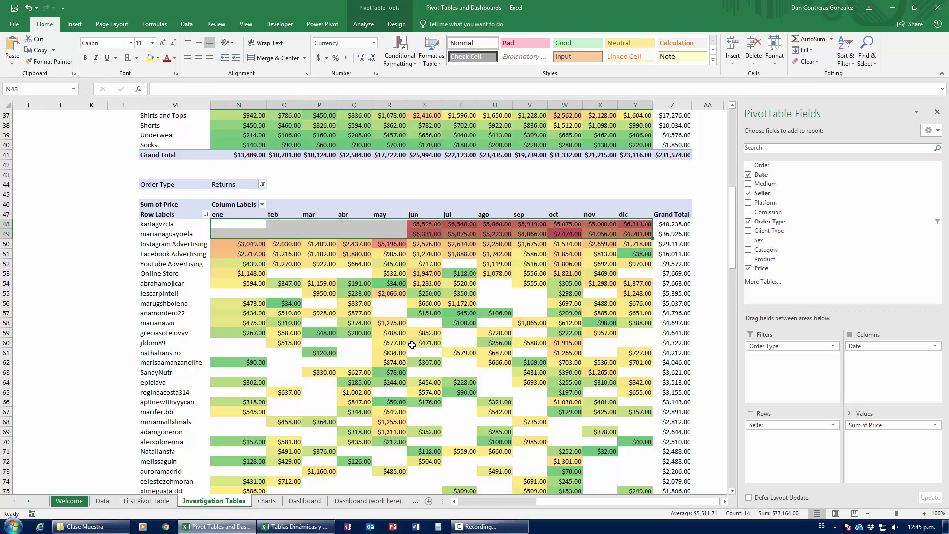
pyautogui.moveTo(411, 344)
pyautogui.moveTo(166, 225); pyautogui.dragTo(645, 238)
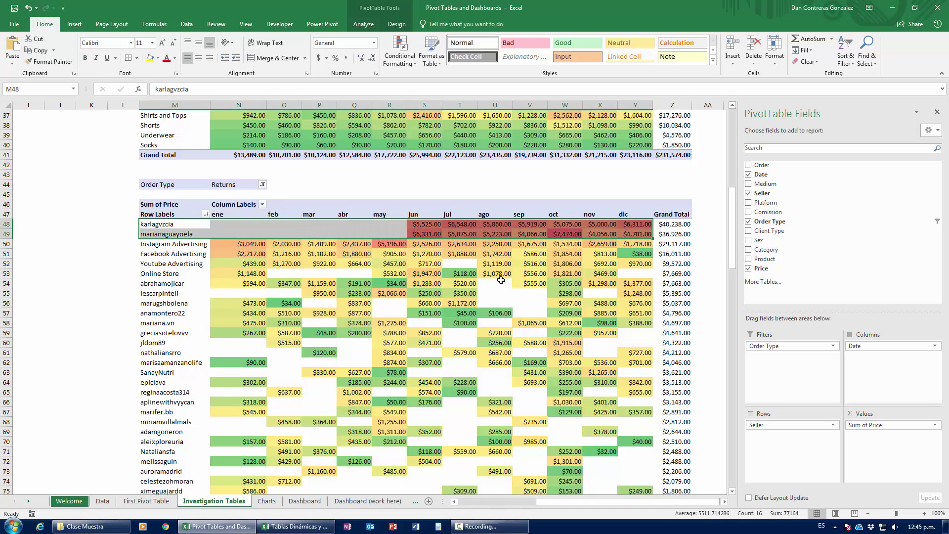
pyautogui.scroll(-5, 421, 320)
pyautogui.scroll(5, 411, 326)
pyautogui.scroll(10, 403, 331)
pyautogui.scroll(-5, 395, 336)
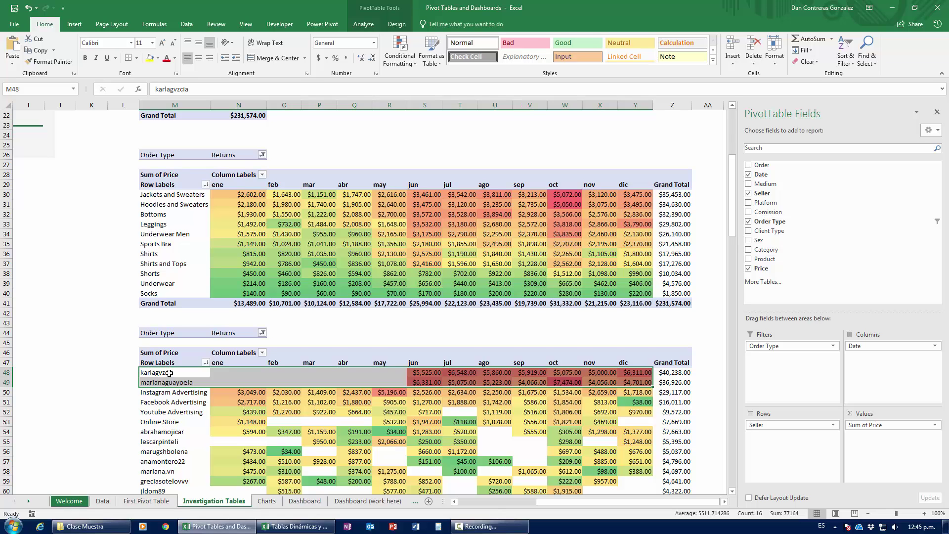
pyautogui.moveTo(169, 373); pyautogui.dragTo(630, 380)
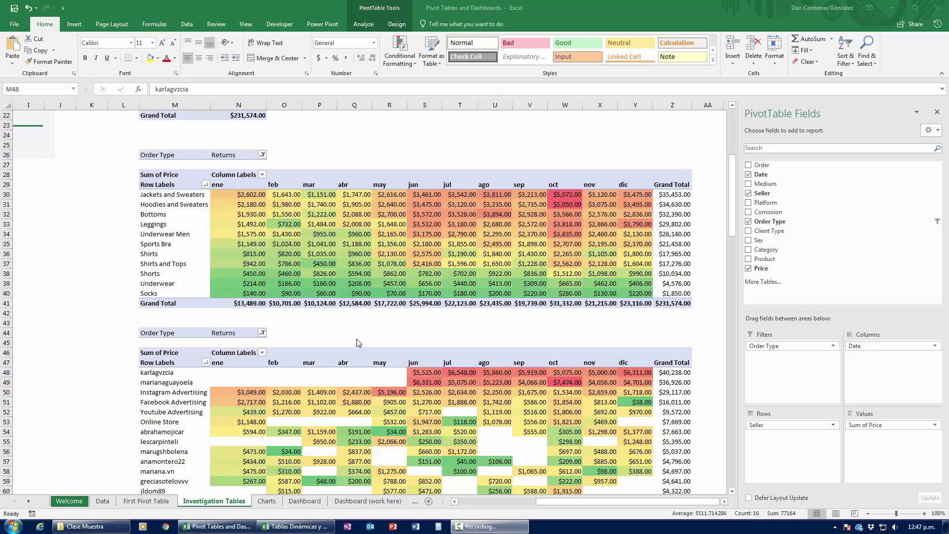
# Insert a PivotTable based on the data table at cell L10 of the Charts sheet
pyautogui.click(267, 500)
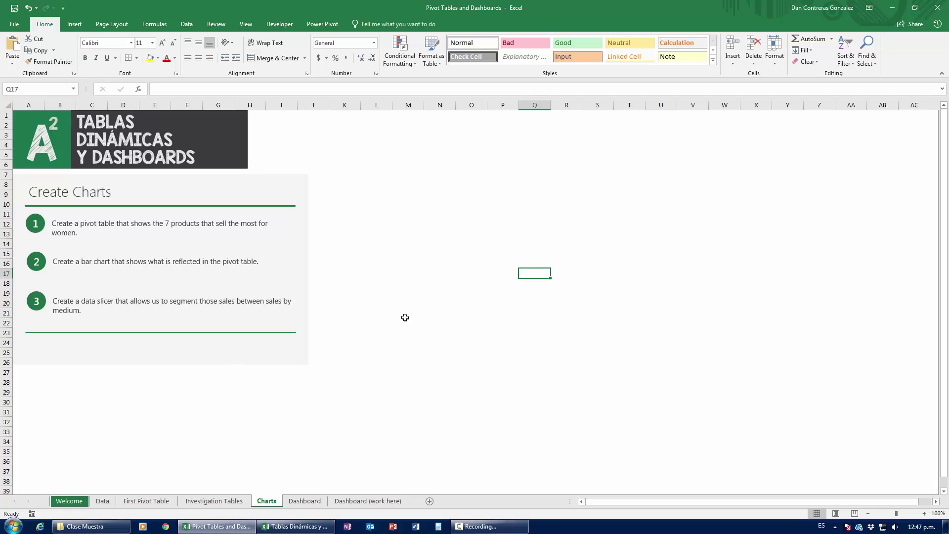
pyautogui.click(400, 300)
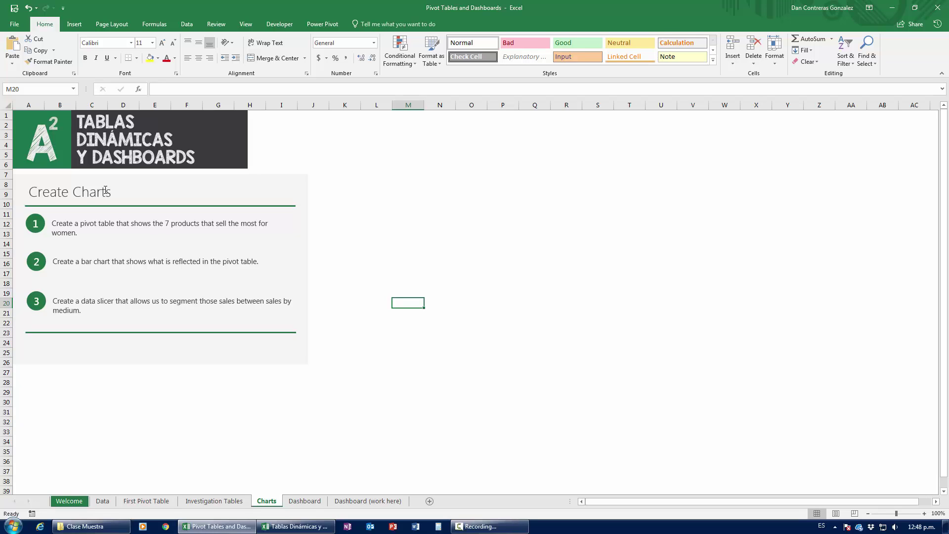
pyautogui.click(396, 224)
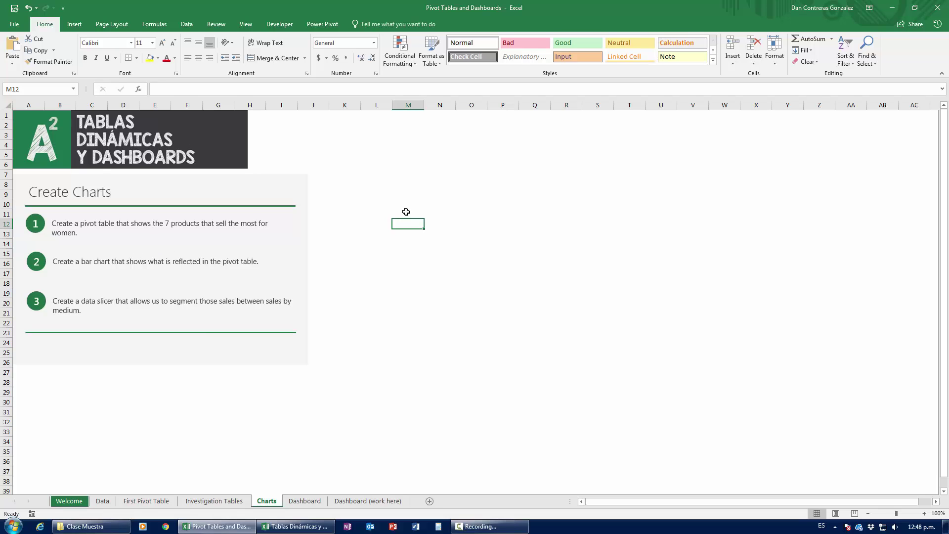
pyautogui.click(385, 212)
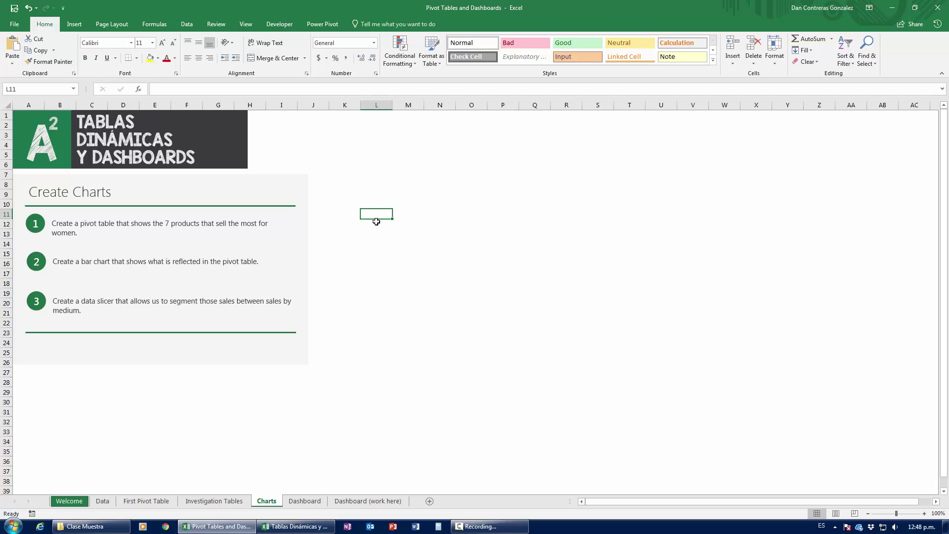
pyautogui.click(381, 204)
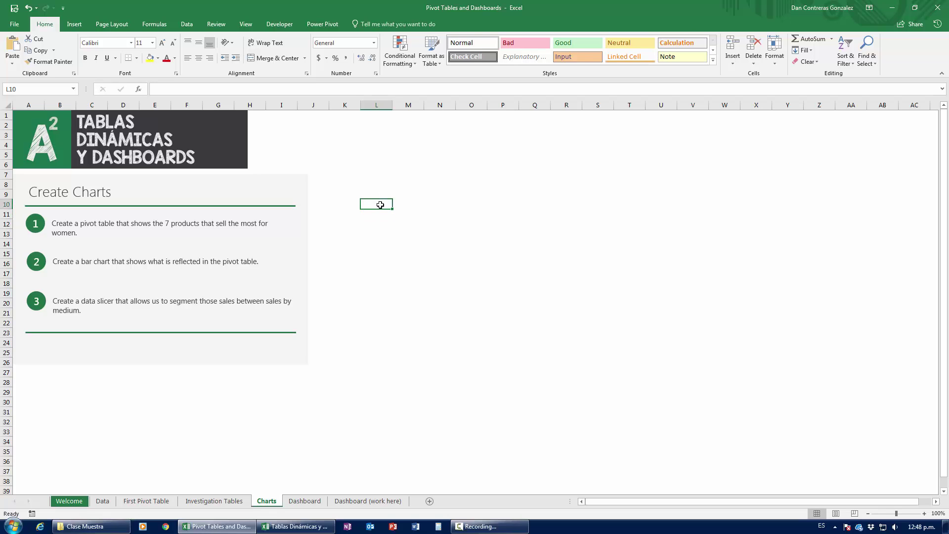
pyautogui.click(74, 24)
pyautogui.click(17, 49)
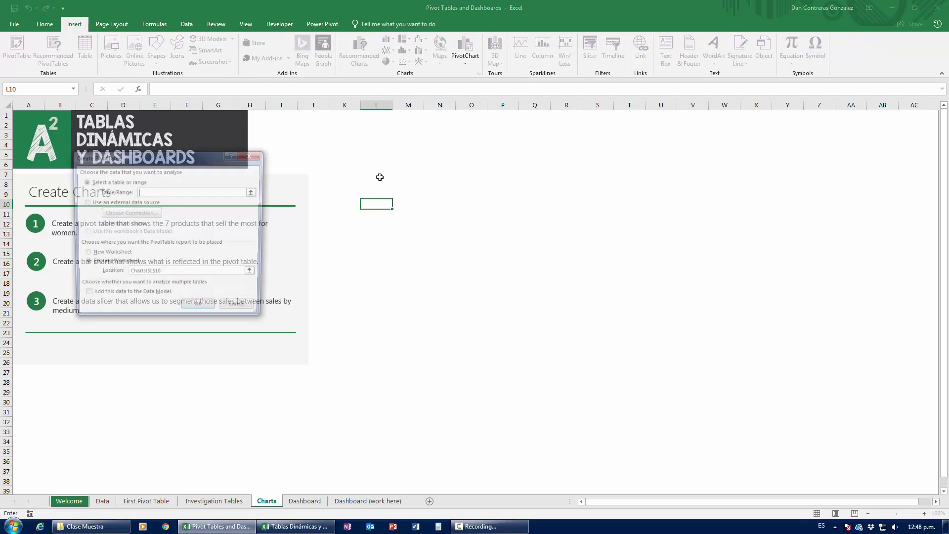
pyautogui.write('Data')
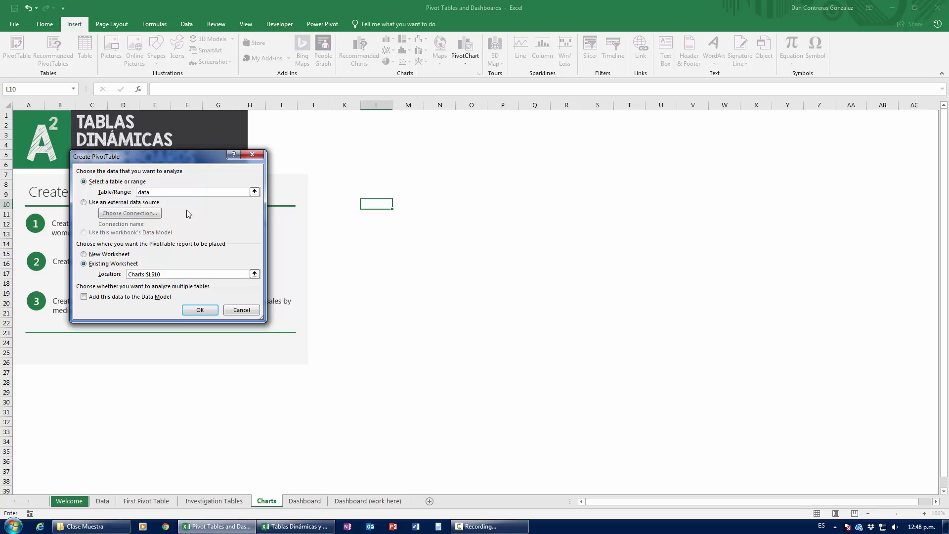
pyautogui.press('Return')
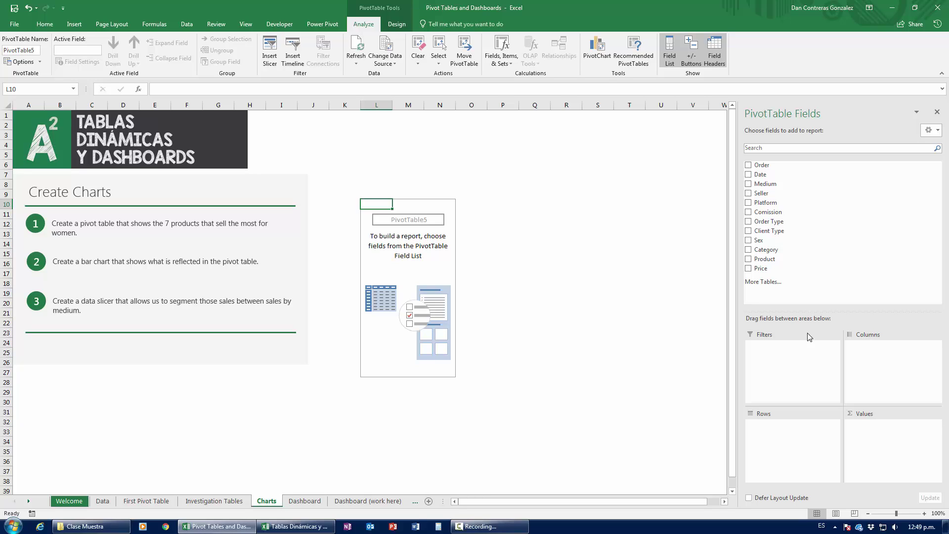
# Summarize Price by Product in the new PivotTable and format the sums as currency with two decimals
pyautogui.moveTo(764, 259); pyautogui.dragTo(754, 438)
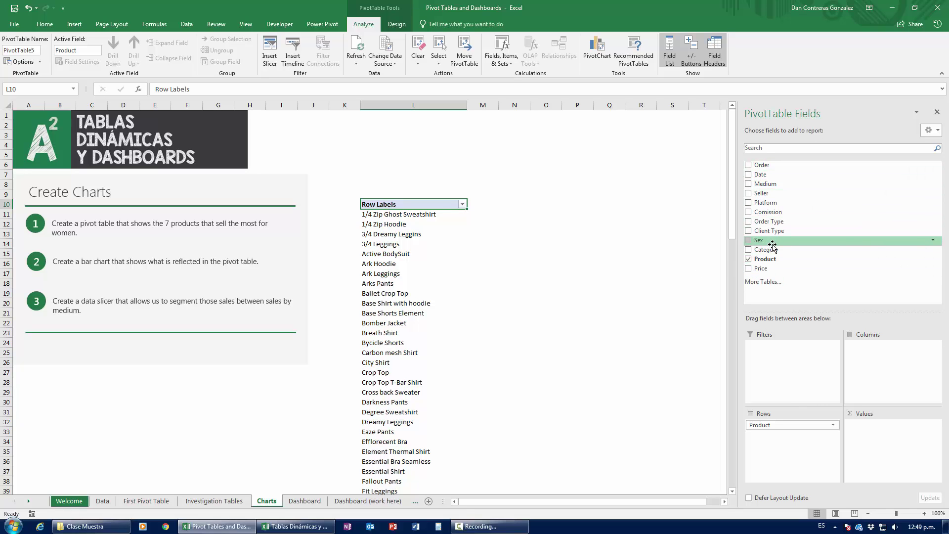
pyautogui.moveTo(761, 267); pyautogui.dragTo(888, 454)
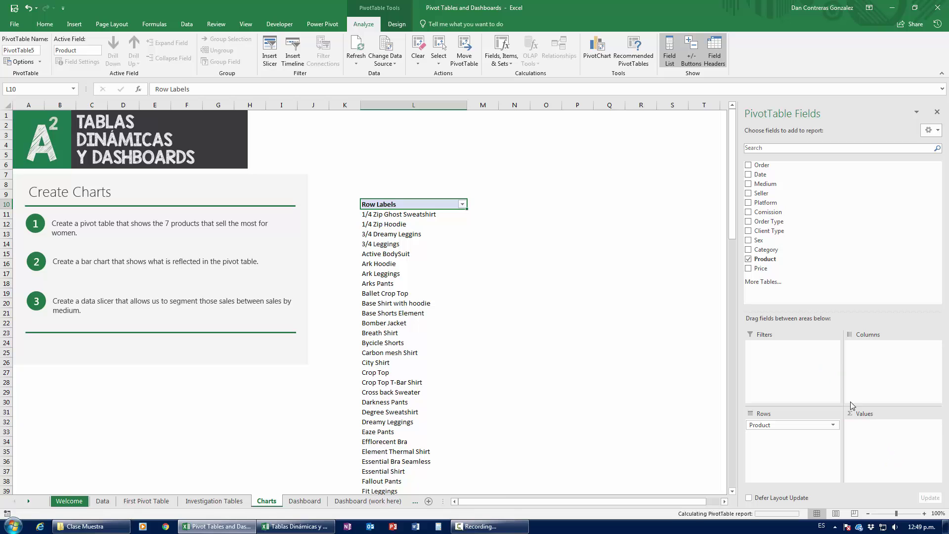
pyautogui.click(487, 214)
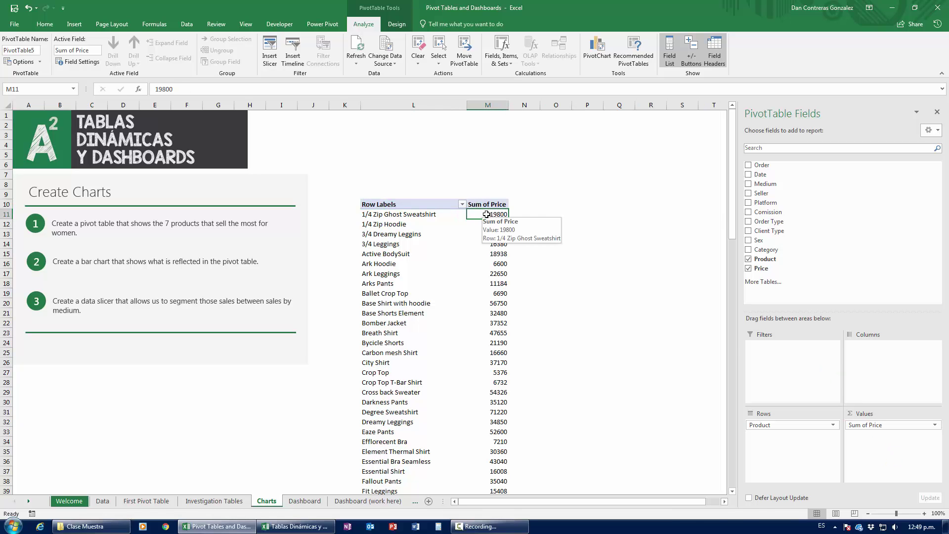
pyautogui.hotkey('ctrl', 'shift', 'Down')
pyautogui.hotkey('ctrl', 'shift', '4')
pyautogui.scroll(10, 487, 214)
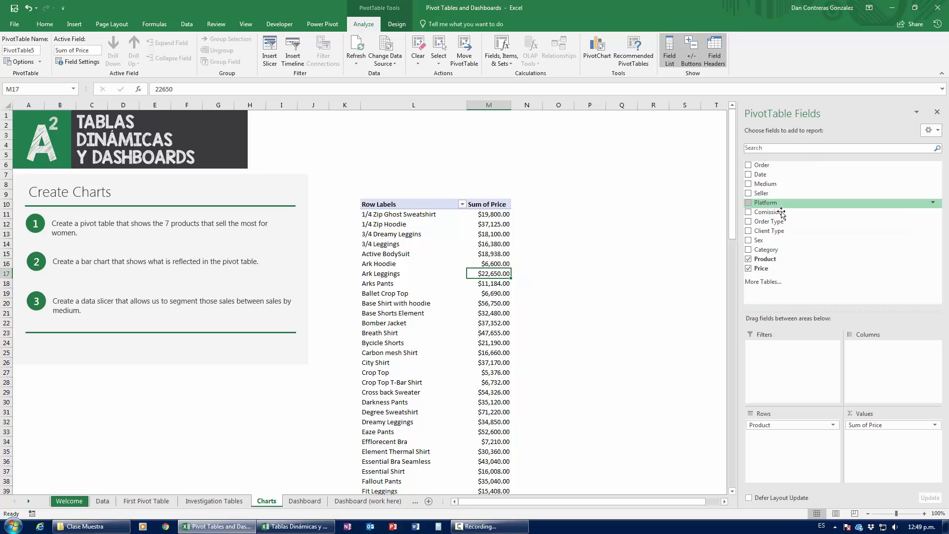
# Add Order Type as a report filter to the product PivotTable and show only Purchase orders
pyautogui.moveTo(784, 221); pyautogui.dragTo(795, 373)
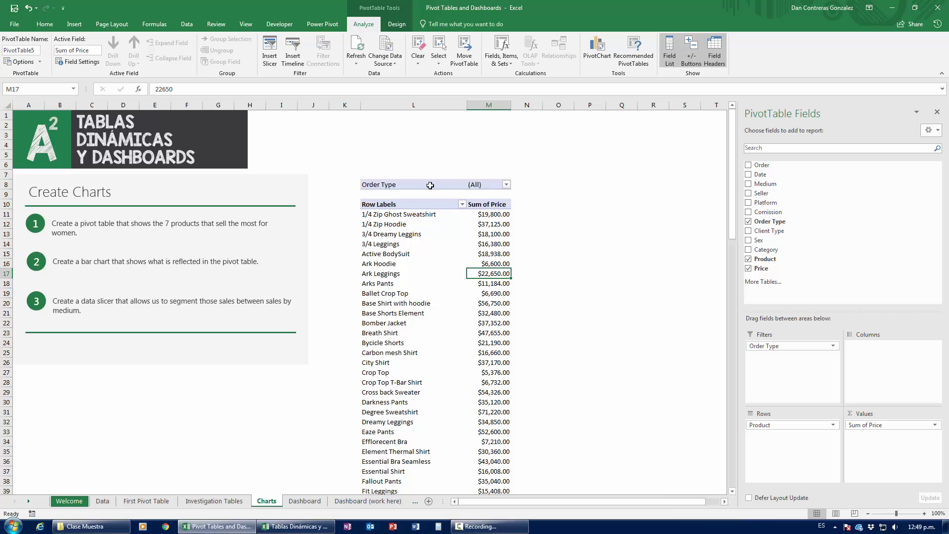
pyautogui.click(506, 184)
pyautogui.click(415, 216)
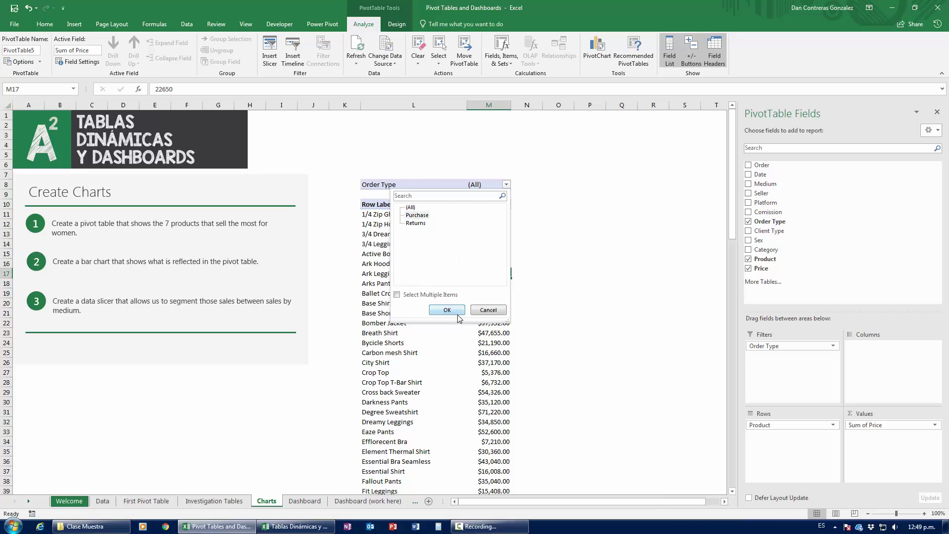
pyautogui.click(447, 309)
pyautogui.click(502, 215)
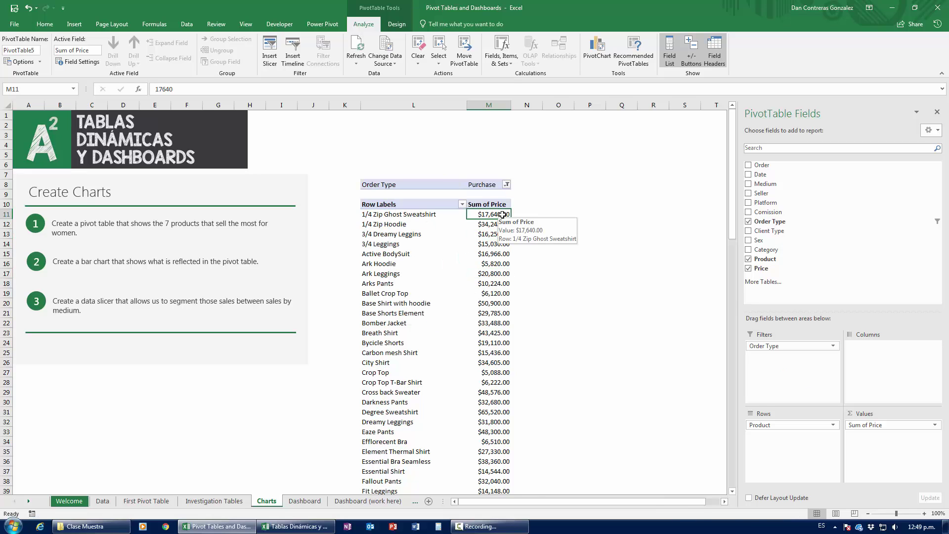
pyautogui.scroll(-20, 502, 215)
pyautogui.scroll(17, 502, 214)
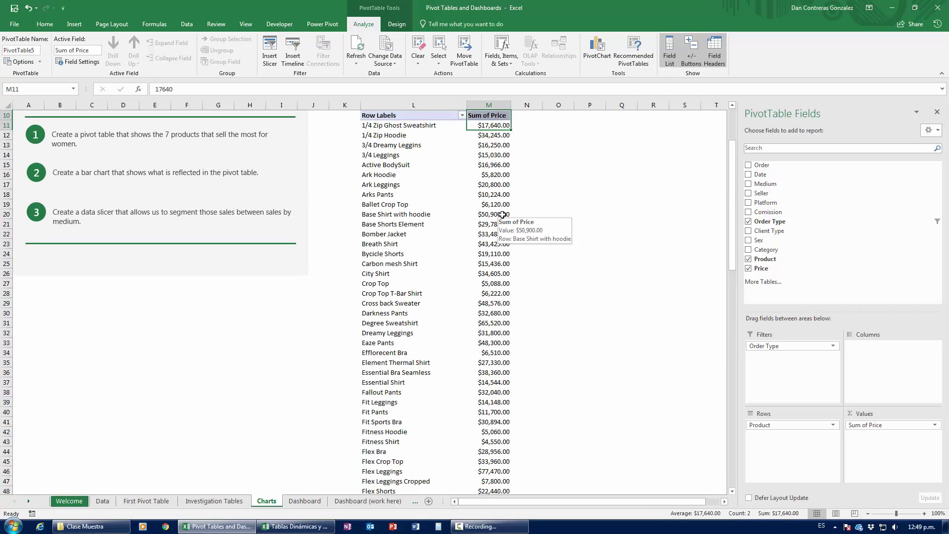
pyautogui.scroll(3, 503, 214)
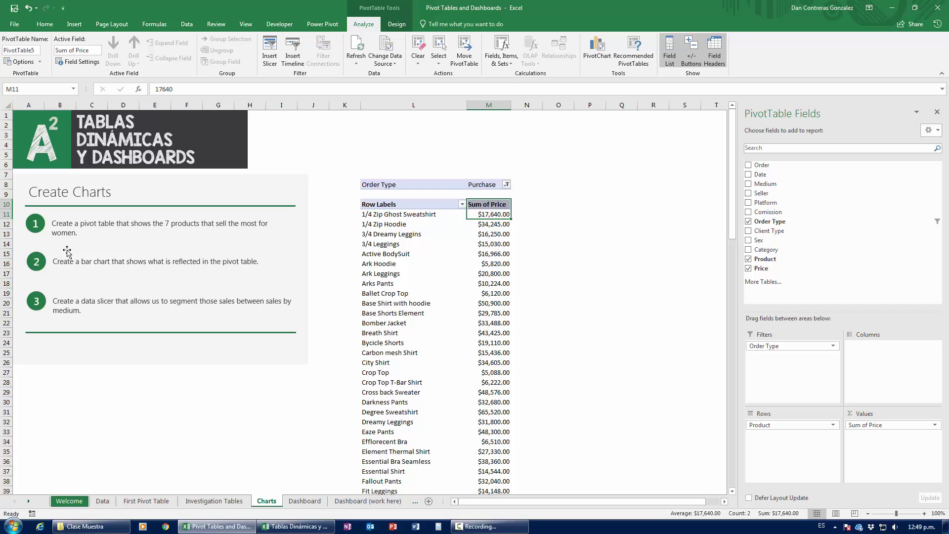
# Add Sex as a second report filter to the product PivotTable and limit it to Woman
pyautogui.click(494, 255)
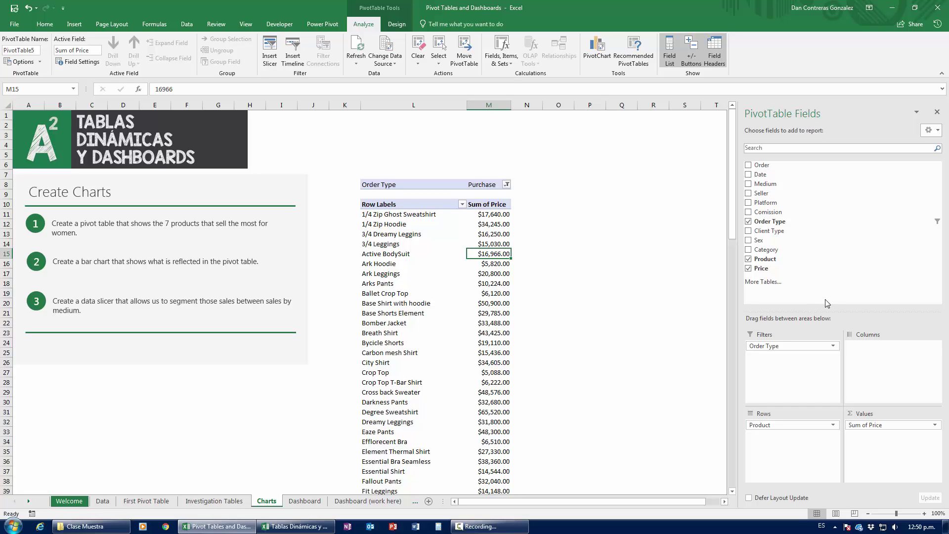
pyautogui.moveTo(761, 241); pyautogui.dragTo(777, 361)
pyautogui.click(503, 186)
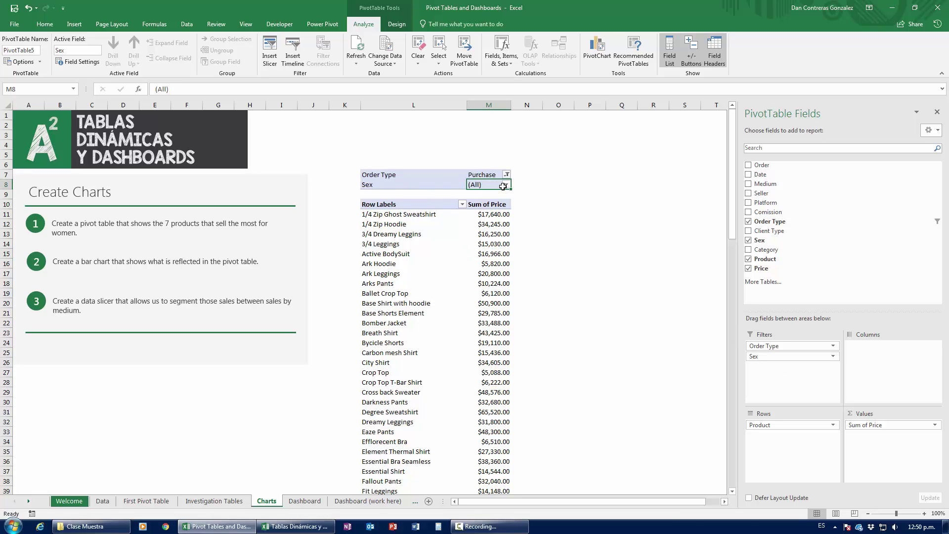
pyautogui.click(504, 185)
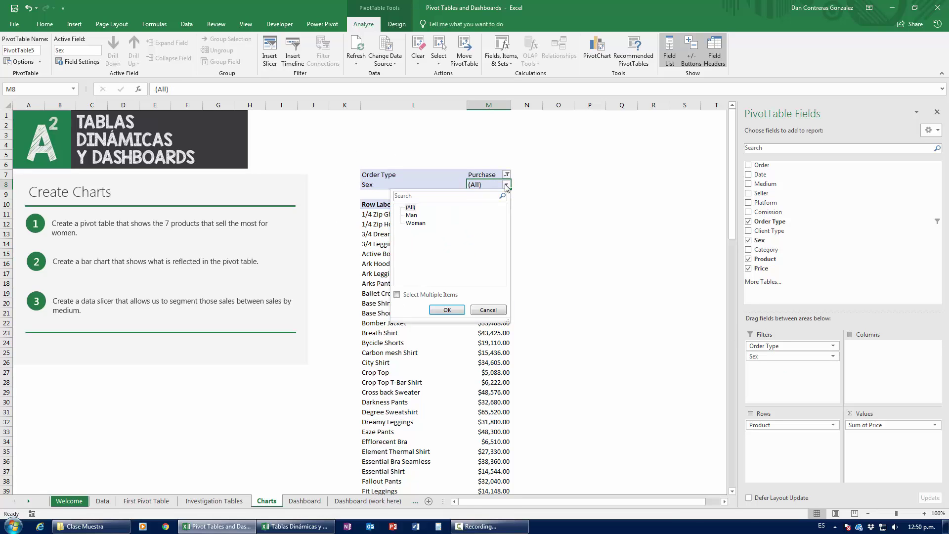
pyautogui.click(414, 222)
pyautogui.click(417, 224)
pyautogui.click(446, 309)
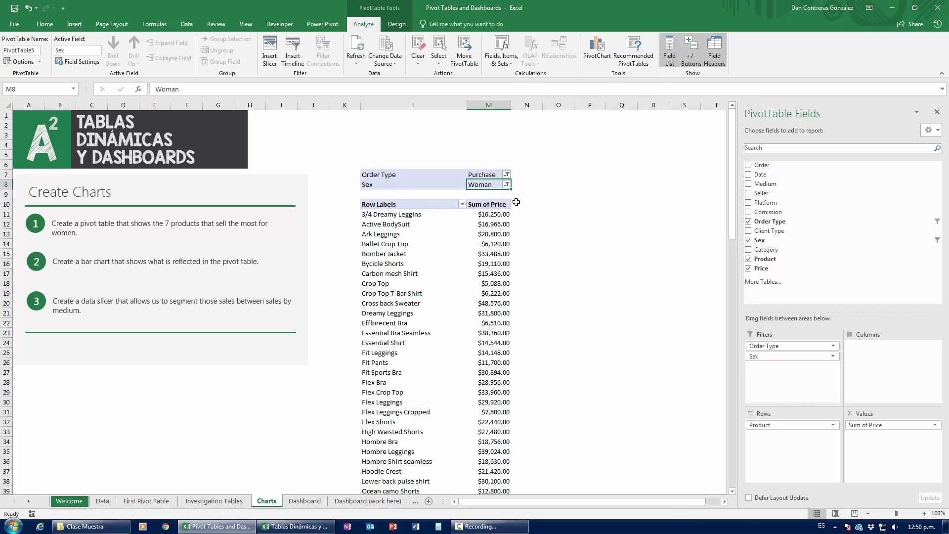
# Sort the products in the PivotTable by Sum of Price from largest to smallest
pyautogui.moveTo(492, 213)
pyautogui.scroll(-16, 492, 398)
pyautogui.scroll(-6, 493, 398)
pyautogui.scroll(20, 493, 398)
pyautogui.click(490, 253)
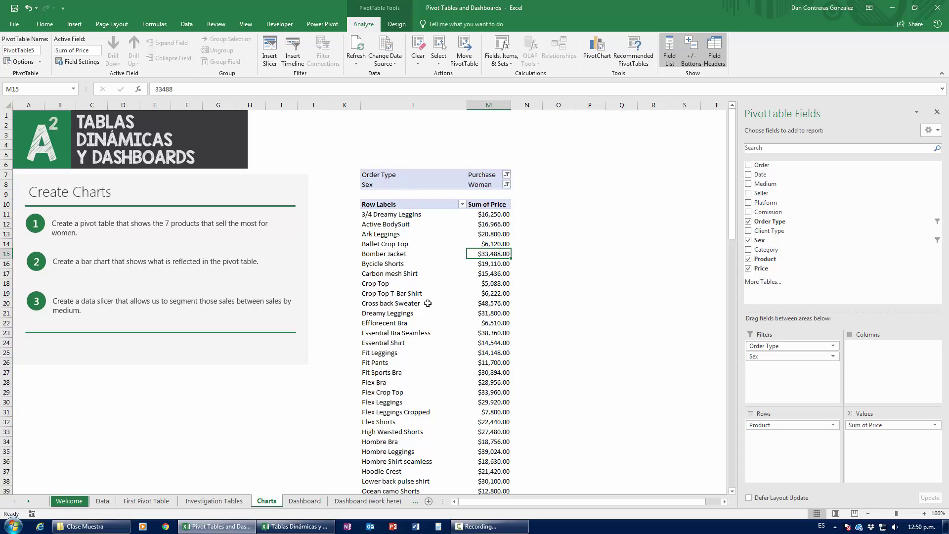
pyautogui.click(494, 272)
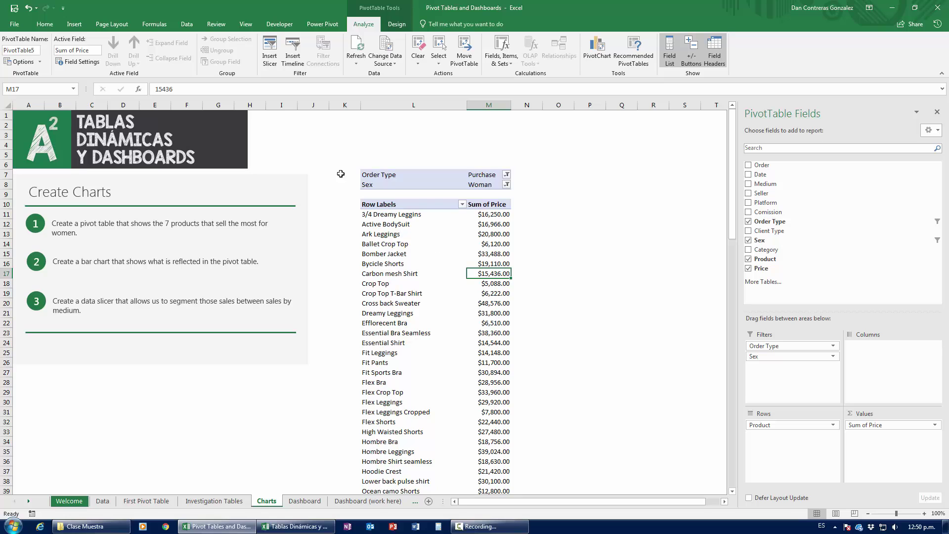
pyautogui.click(186, 32)
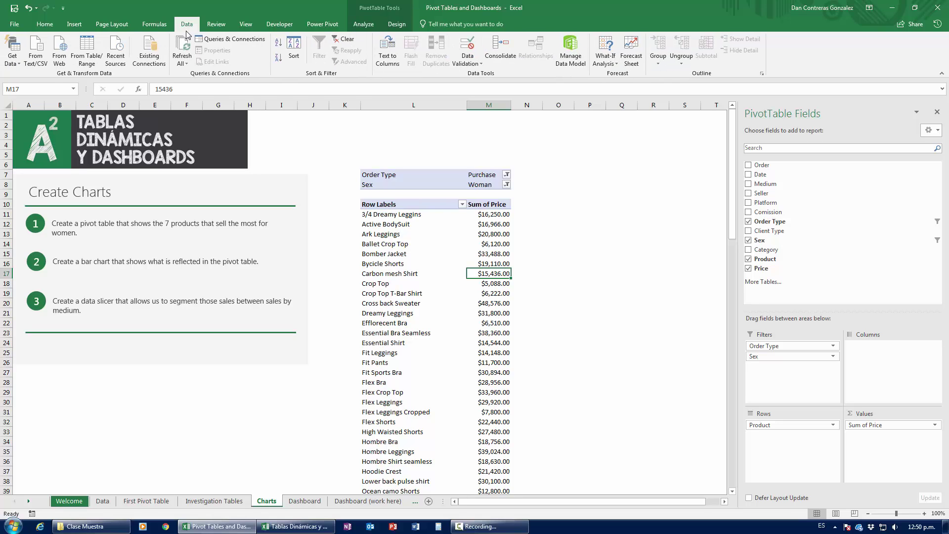
pyautogui.click(278, 59)
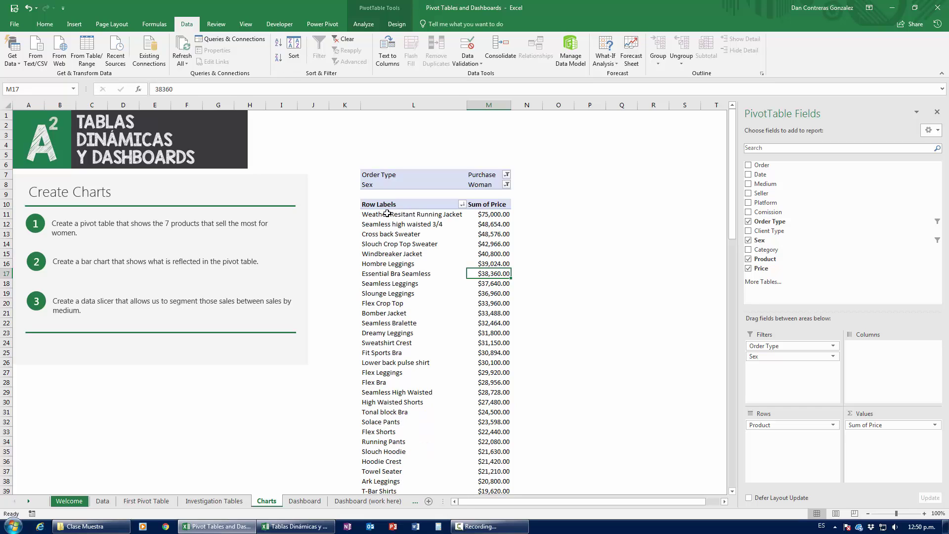
# Apply a Top 10 value filter to the product rows that shows the top 7 items by Sum of Price
pyautogui.moveTo(386, 213); pyautogui.dragTo(487, 276)
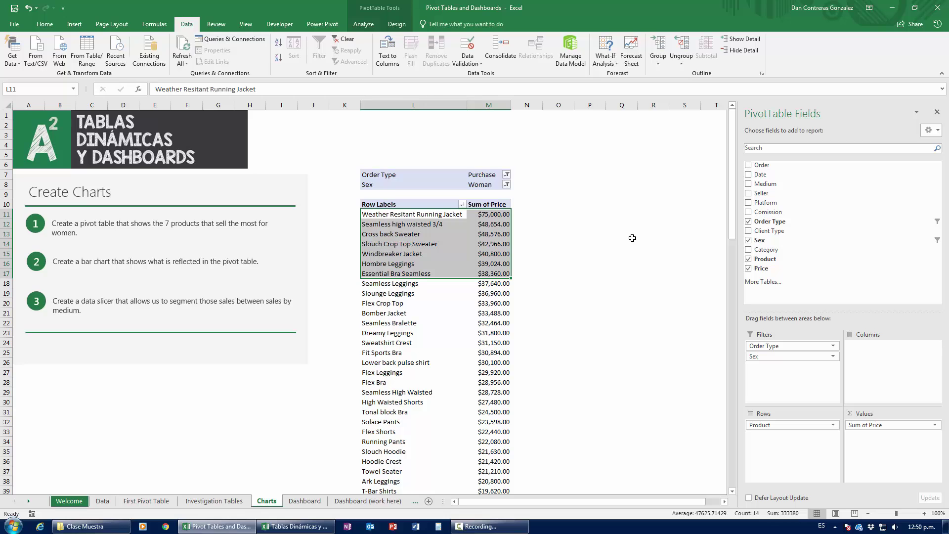
pyautogui.click(461, 204)
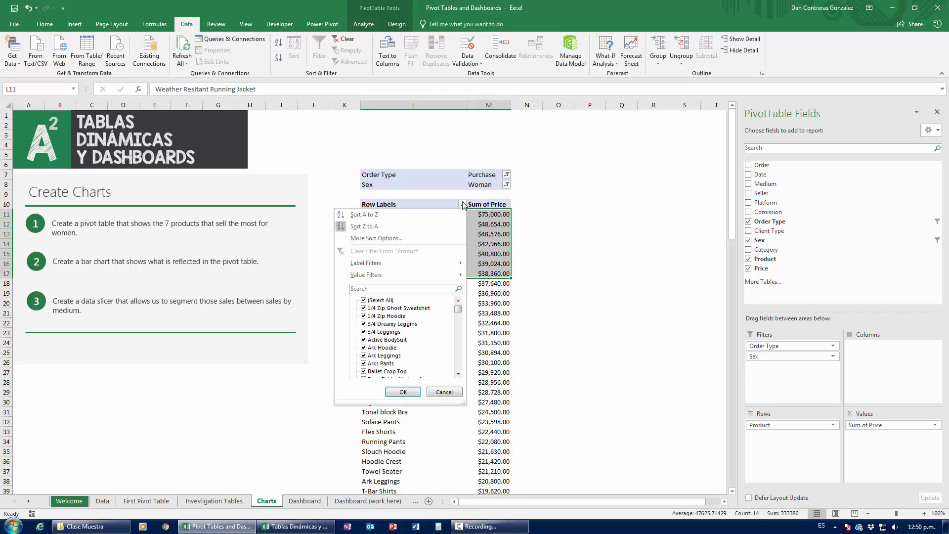
pyautogui.click(514, 251)
pyautogui.click(411, 201)
pyautogui.click(410, 204)
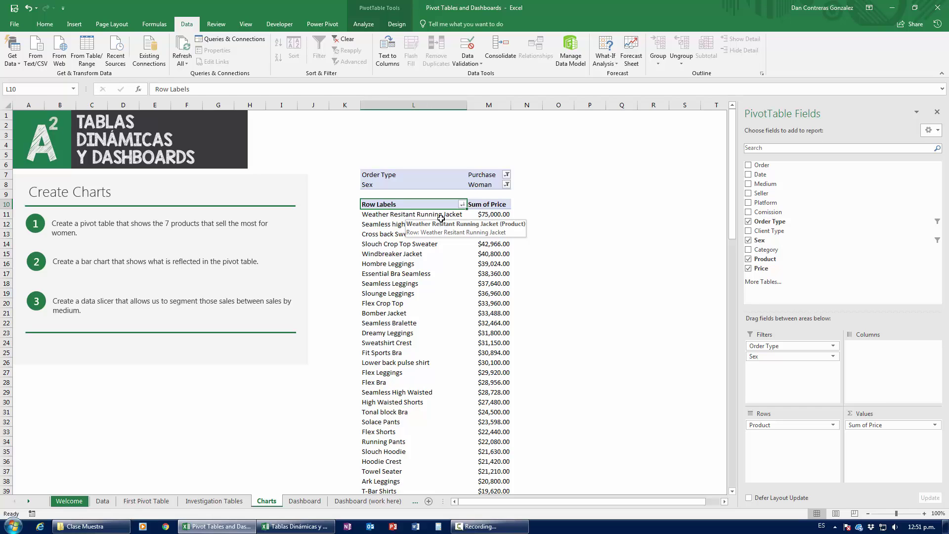
pyautogui.click(461, 204)
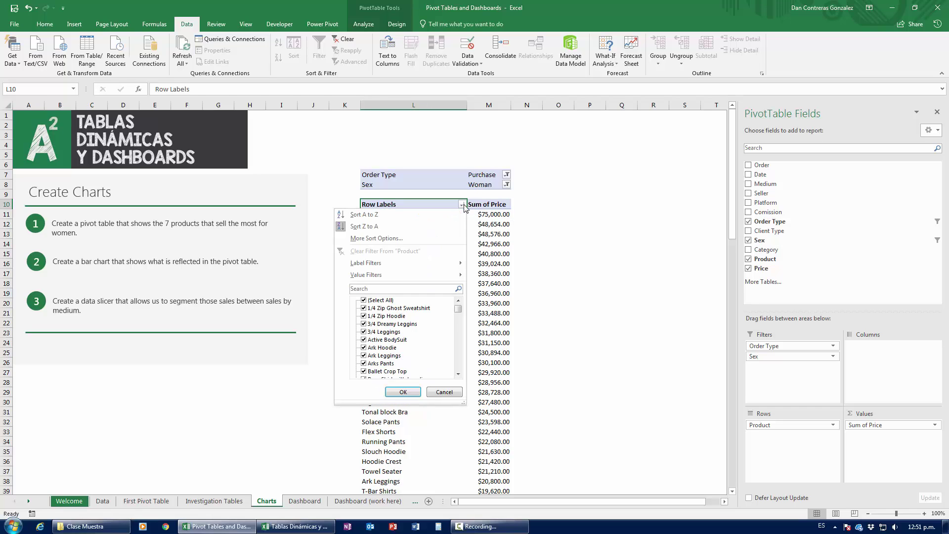
pyautogui.moveTo(403, 276)
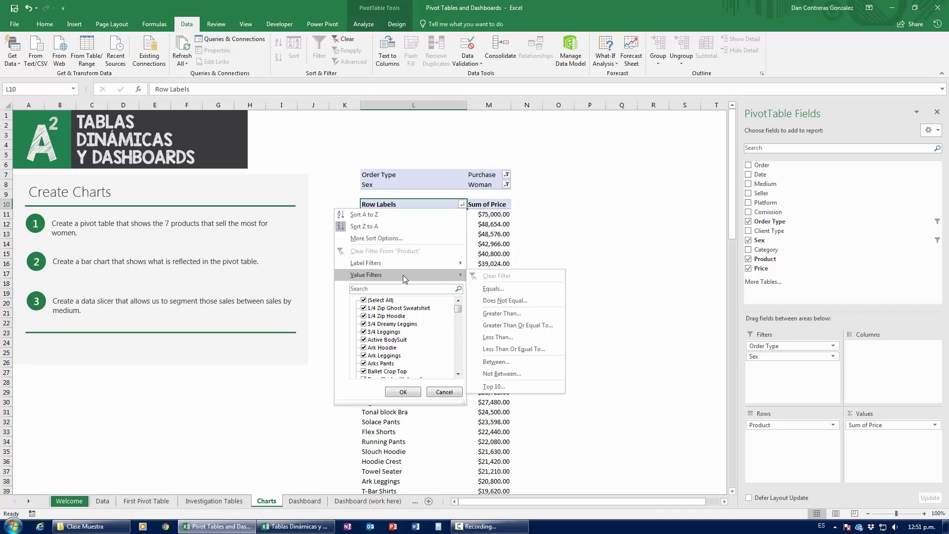
pyautogui.click(495, 389)
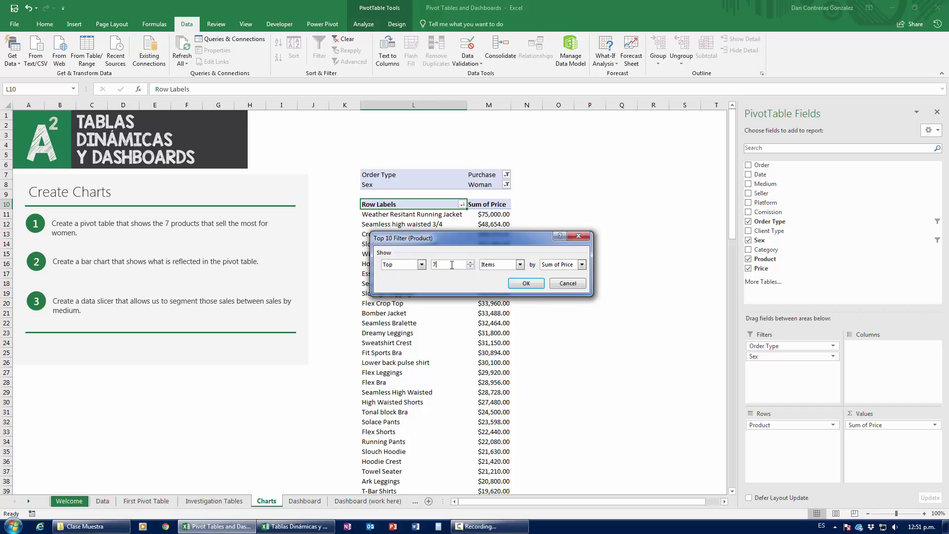
pyautogui.click(526, 284)
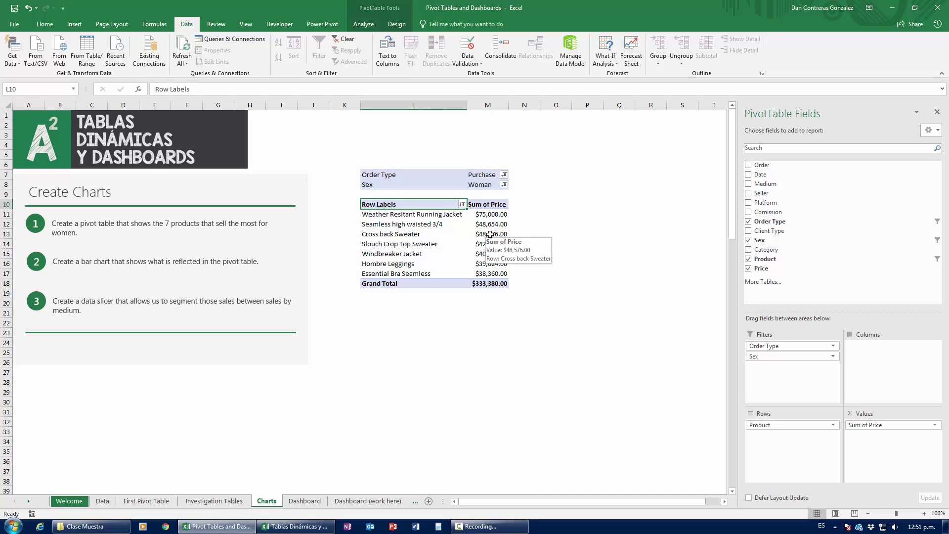
pyautogui.moveTo(414, 216); pyautogui.dragTo(490, 212)
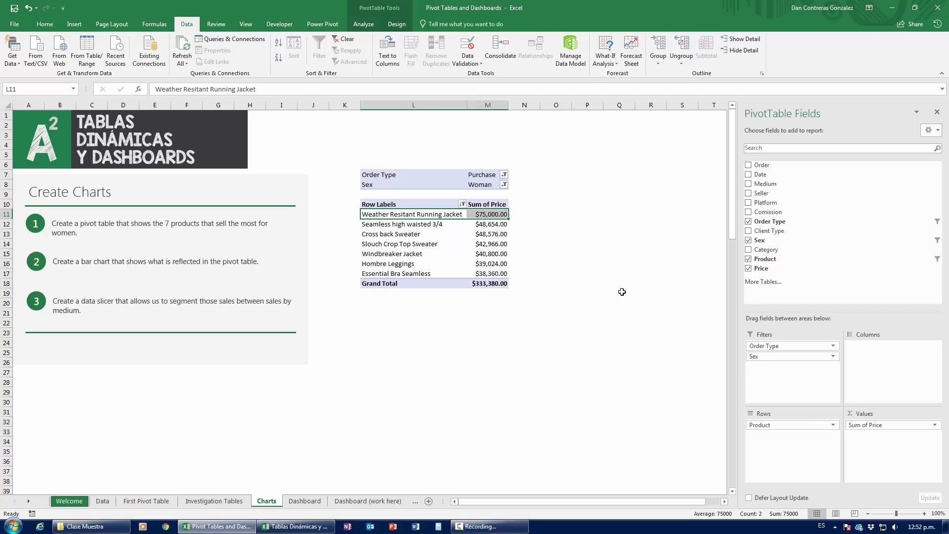
# Summarize Price by Count in the product PivotTable and format the counts as plain numbers with thousands separators and two decimals
pyautogui.rightClick(502, 243)
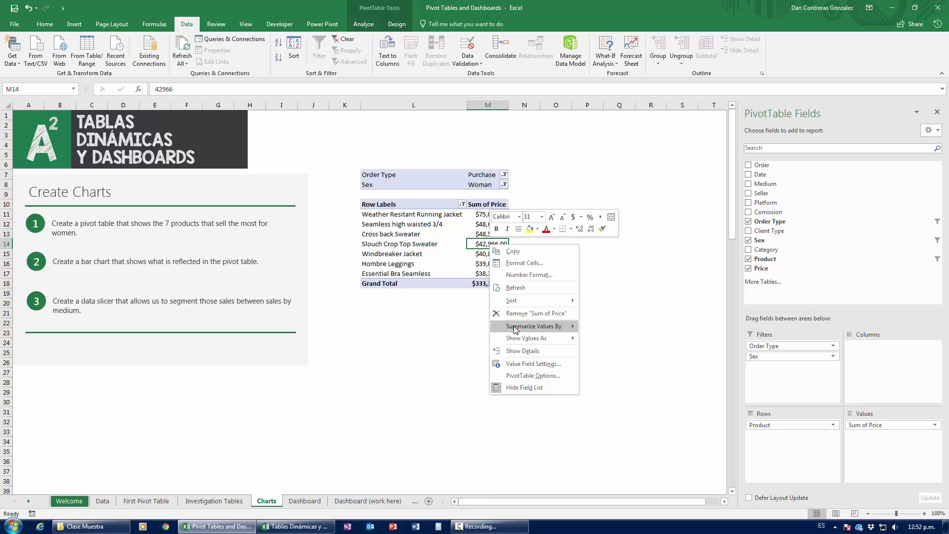
pyautogui.moveTo(515, 329)
pyautogui.click(603, 339)
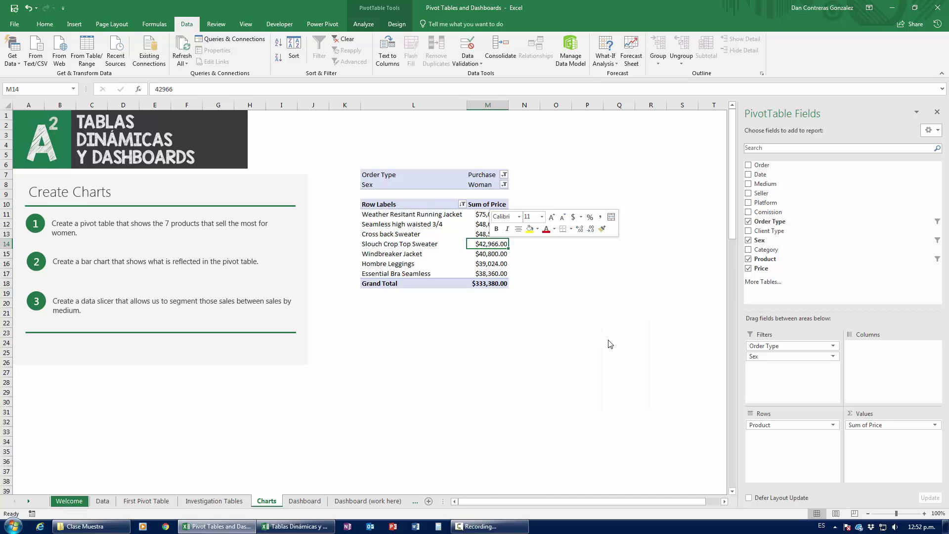
pyautogui.moveTo(471, 214); pyautogui.dragTo(471, 284)
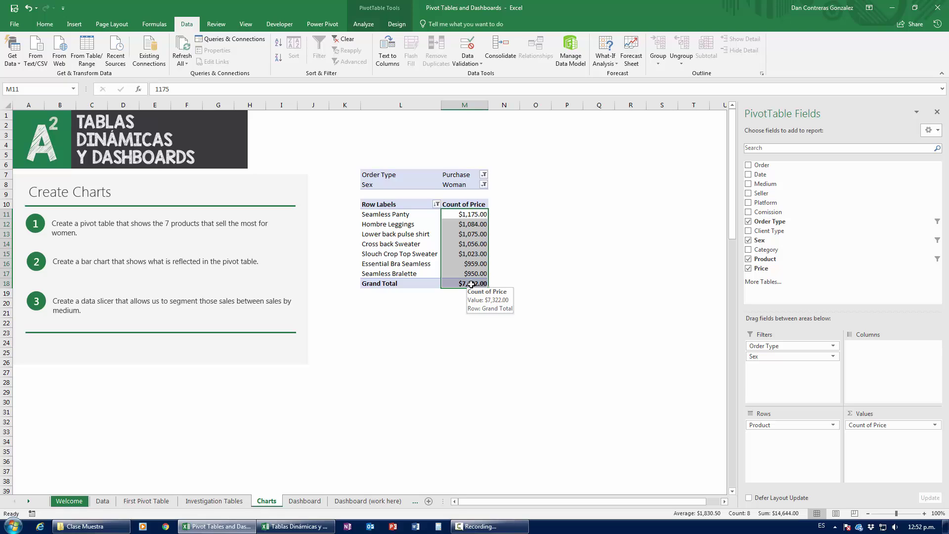
pyautogui.hotkey('ctrl', 'shift', '1')
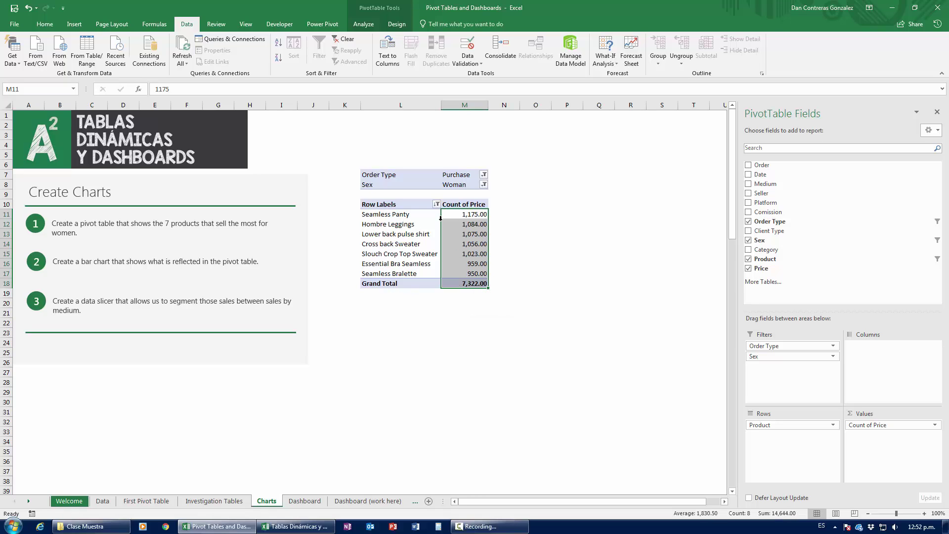
pyautogui.moveTo(464, 216); pyautogui.dragTo(409, 213)
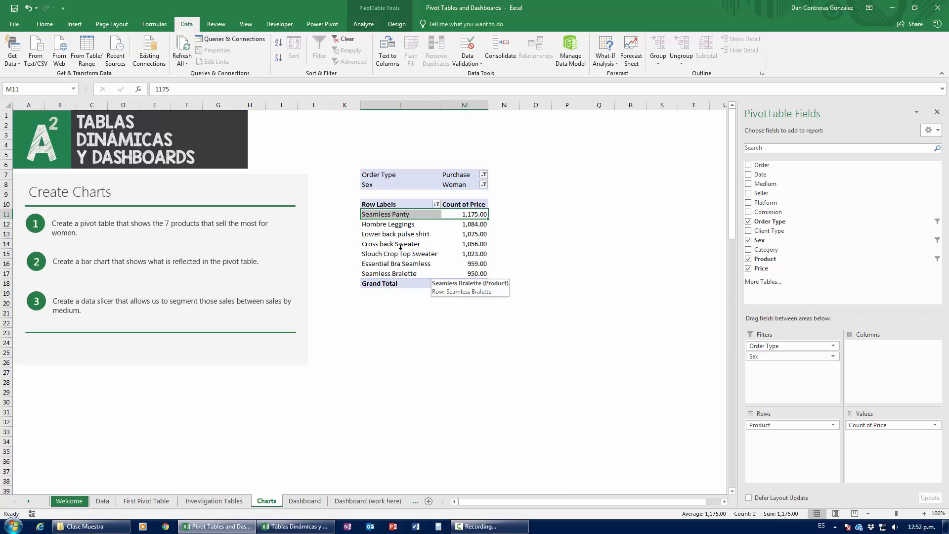
# Switch the Price summary back to Sum and format the sums as currency with two decimals
pyautogui.rightClick(476, 236)
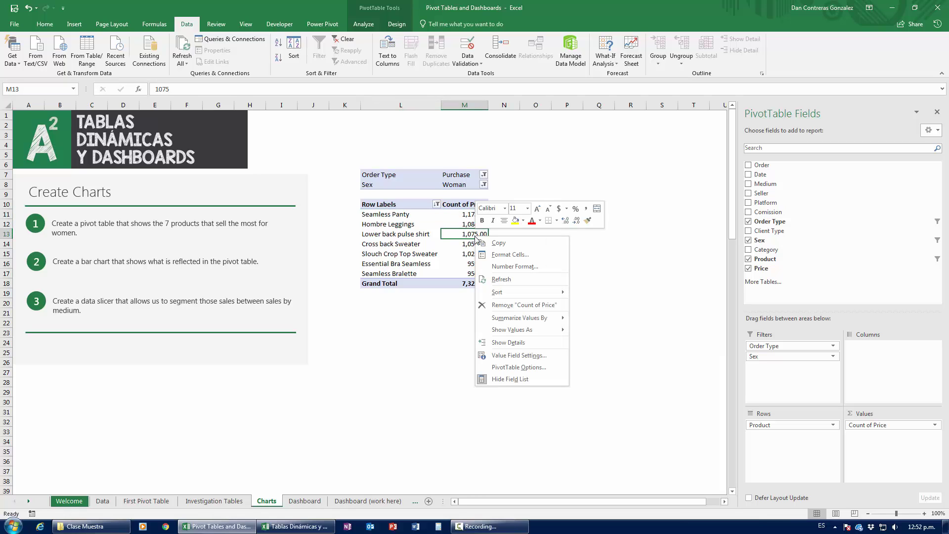
pyautogui.moveTo(517, 318)
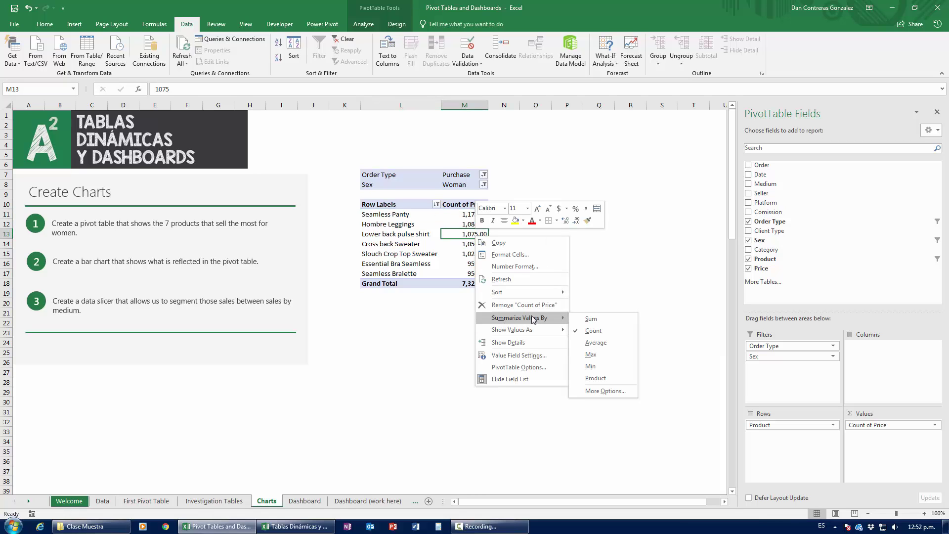
pyautogui.click(593, 318)
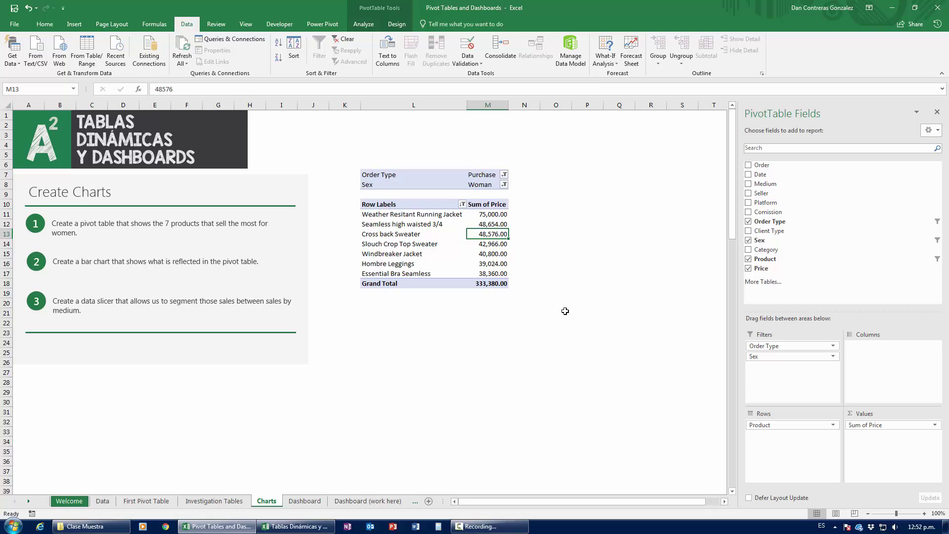
pyautogui.moveTo(494, 214); pyautogui.dragTo(492, 291)
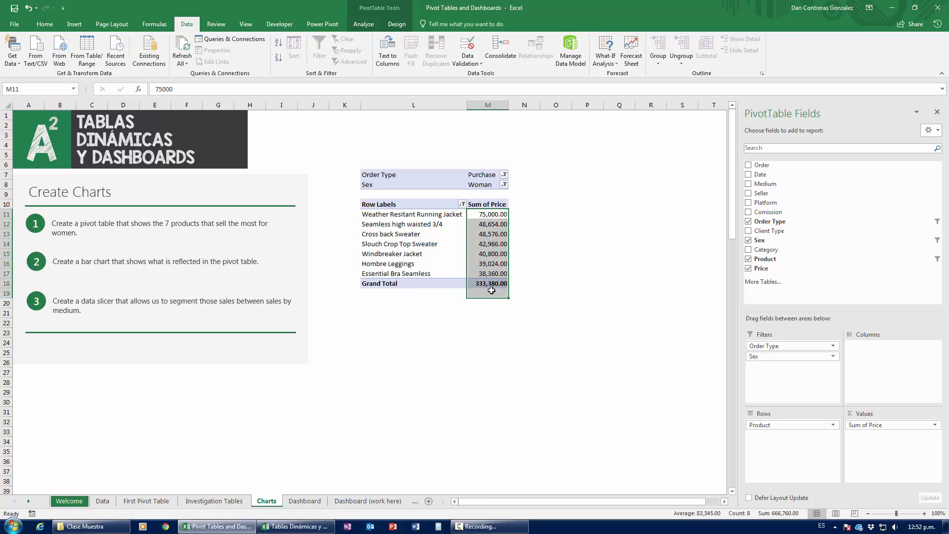
pyautogui.hotkey('ctrl', 'shift', '4')
pyautogui.click(462, 351)
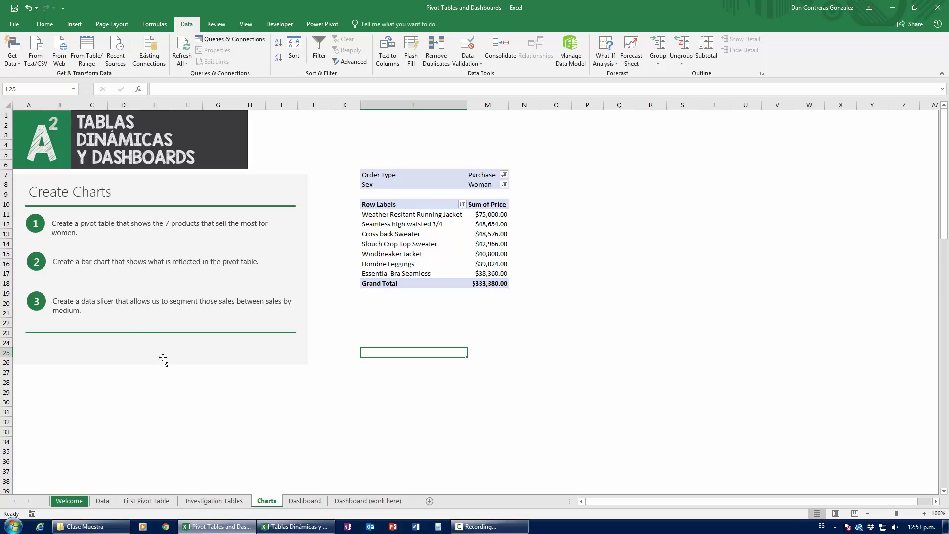
# Insert a 2-D clustered column PivotChart from the product PivotTable and place it enlarged below the table, spanning about columns K to S
pyautogui.click(394, 256)
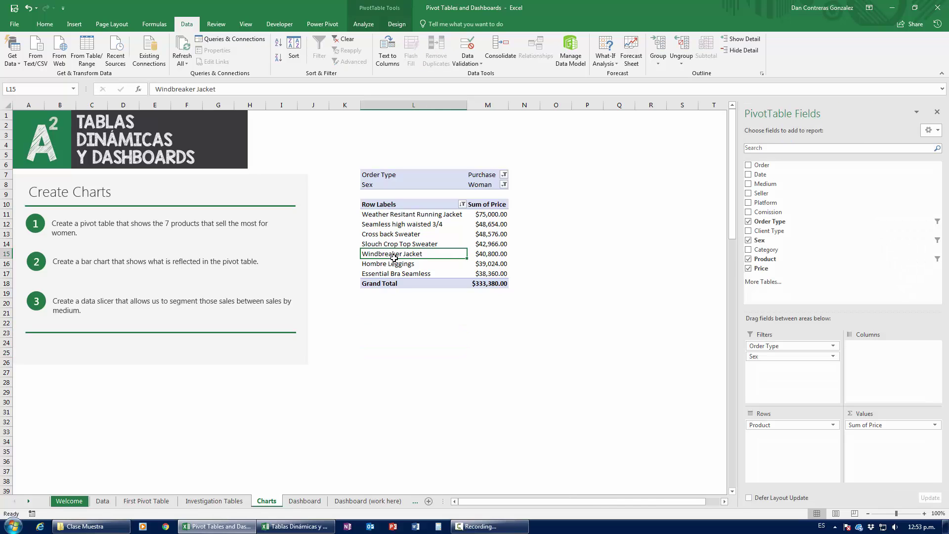
pyautogui.click(75, 26)
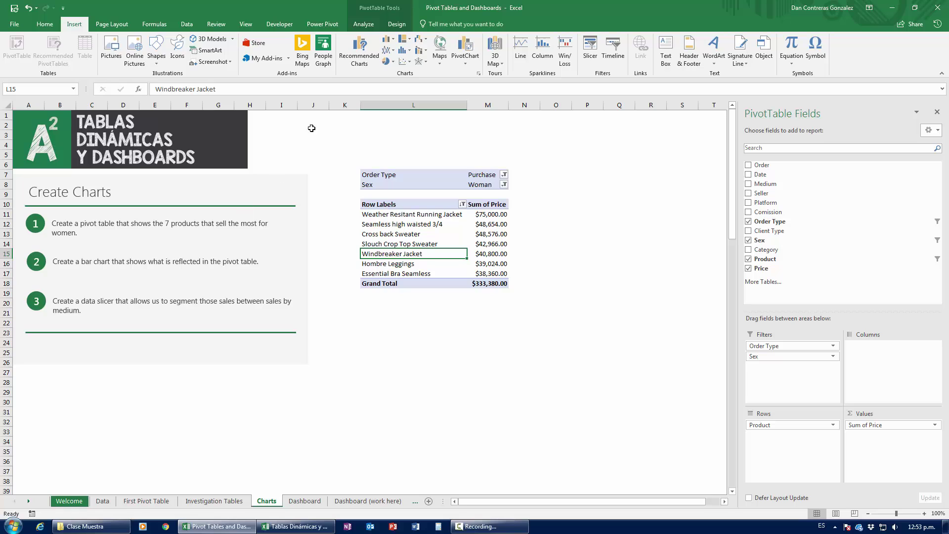
pyautogui.click(393, 43)
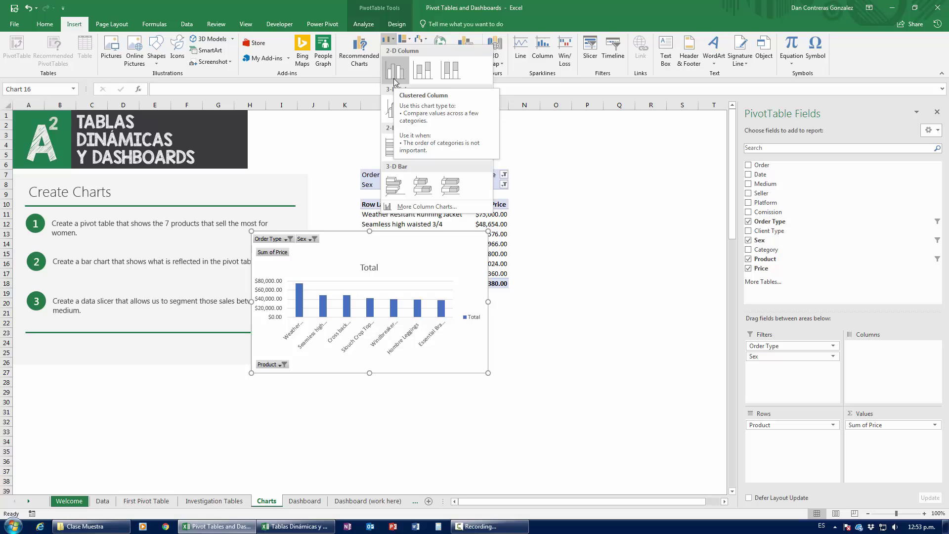
pyautogui.click(393, 81)
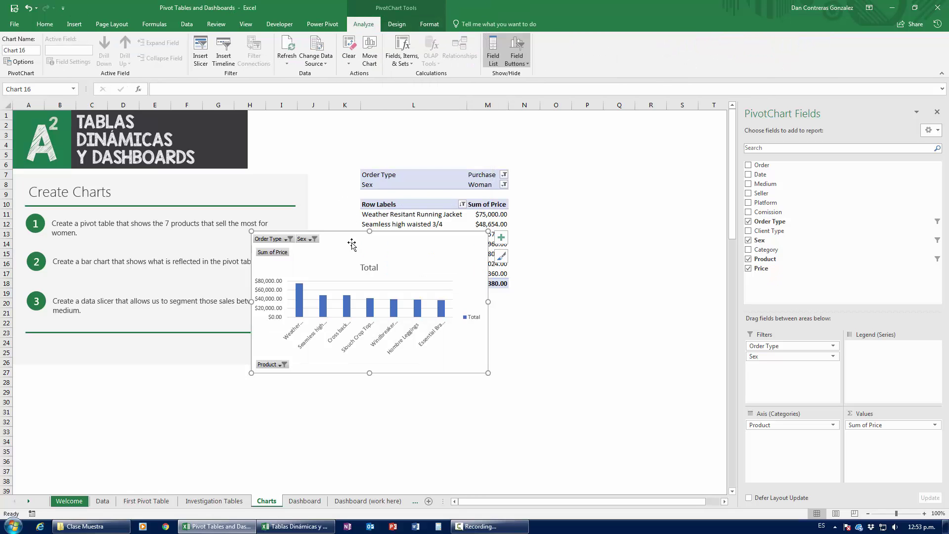
pyautogui.moveTo(347, 243); pyautogui.dragTo(428, 302)
pyautogui.moveTo(568, 431); pyautogui.dragTo(693, 482)
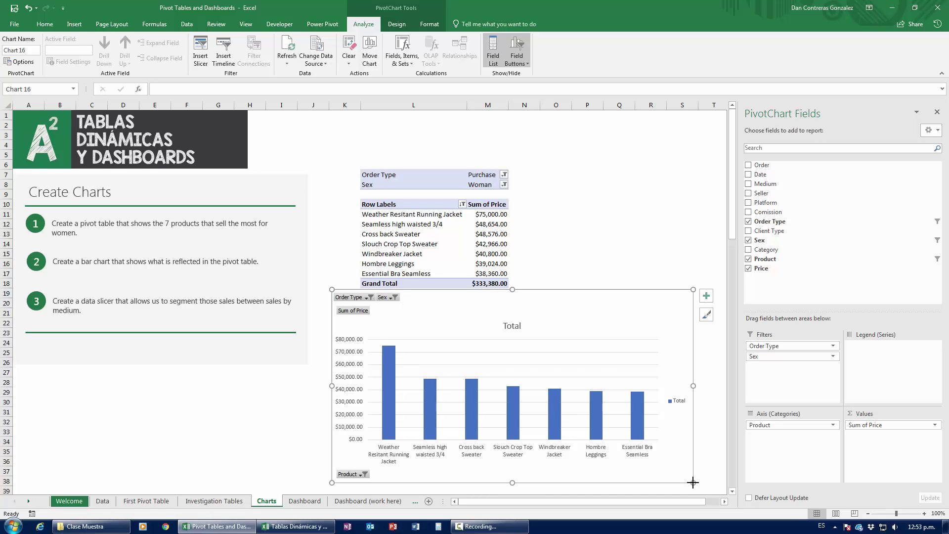
pyautogui.scroll(-1, 586, 407)
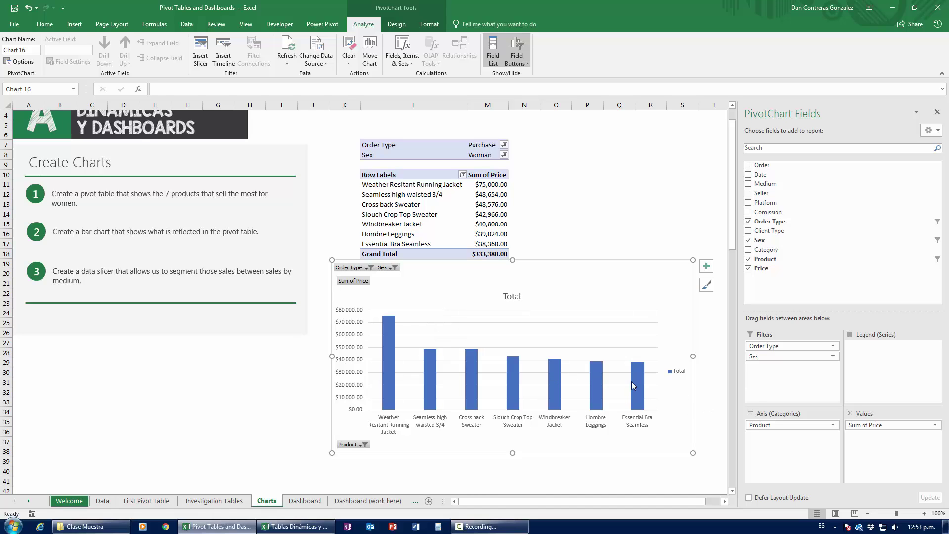
# Apply chart Style 4 to the column chart and shift the chart slightly down from the PivotTable
pyautogui.moveTo(632, 384)
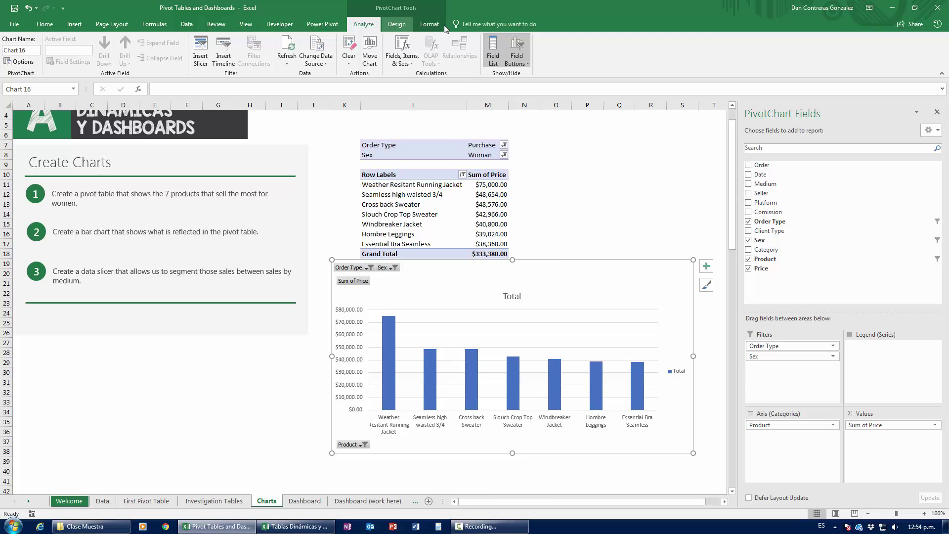
pyautogui.scroll(-2, 388, 28)
pyautogui.click(388, 26)
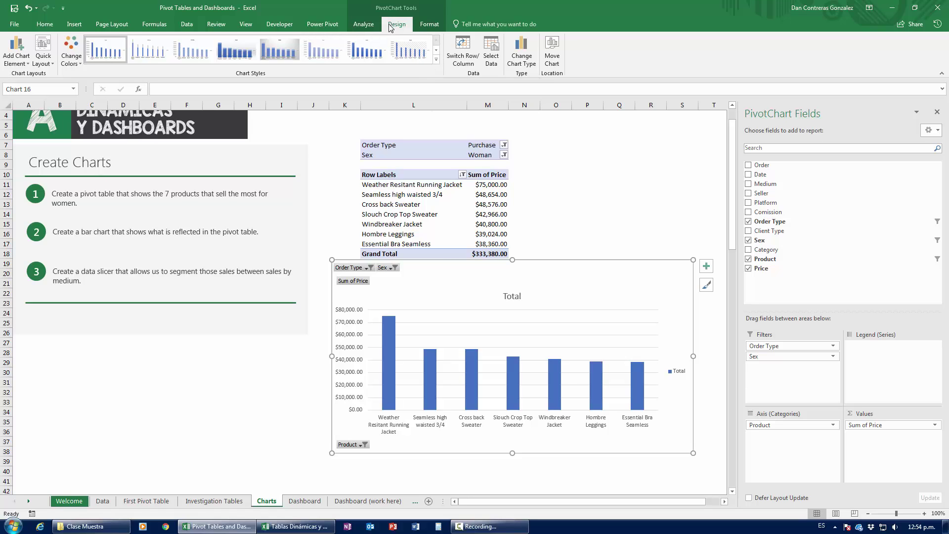
pyautogui.click(437, 61)
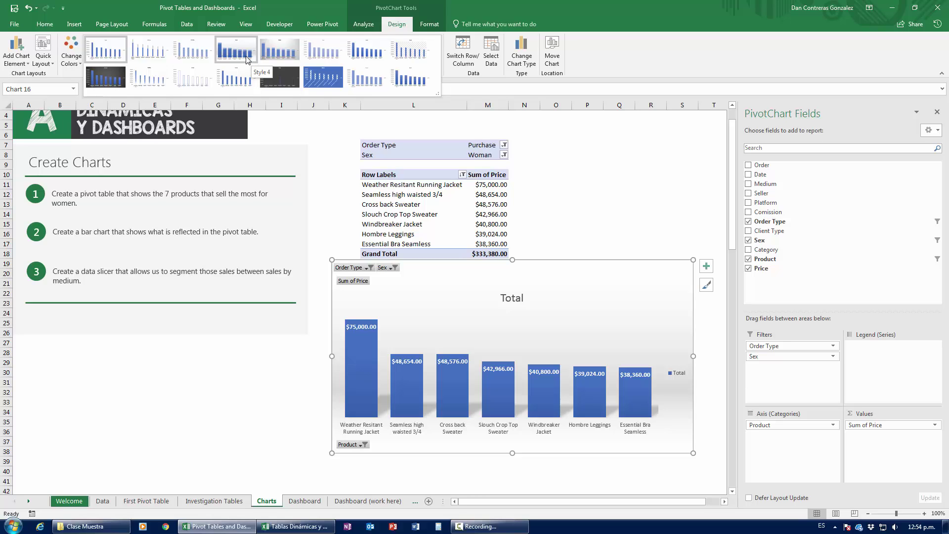
pyautogui.click(246, 60)
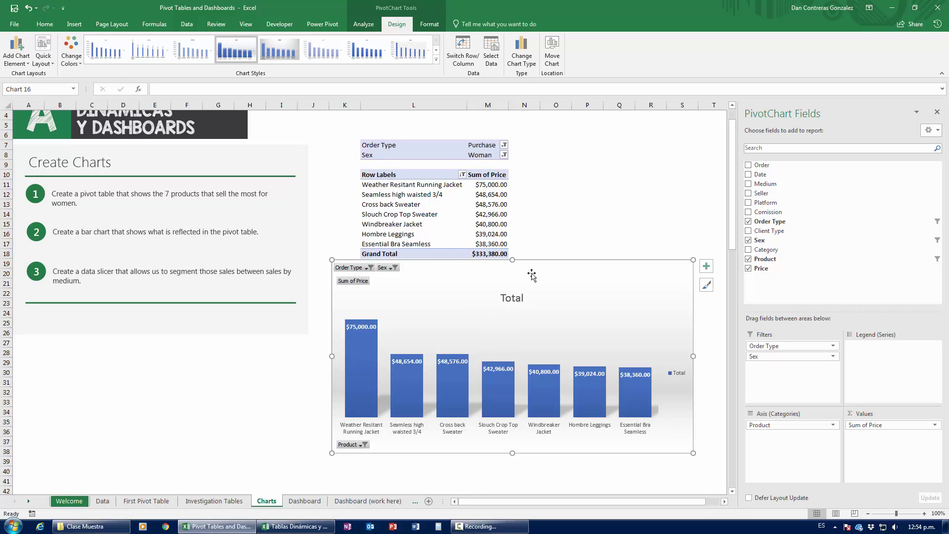
pyautogui.moveTo(545, 268); pyautogui.dragTo(544, 275)
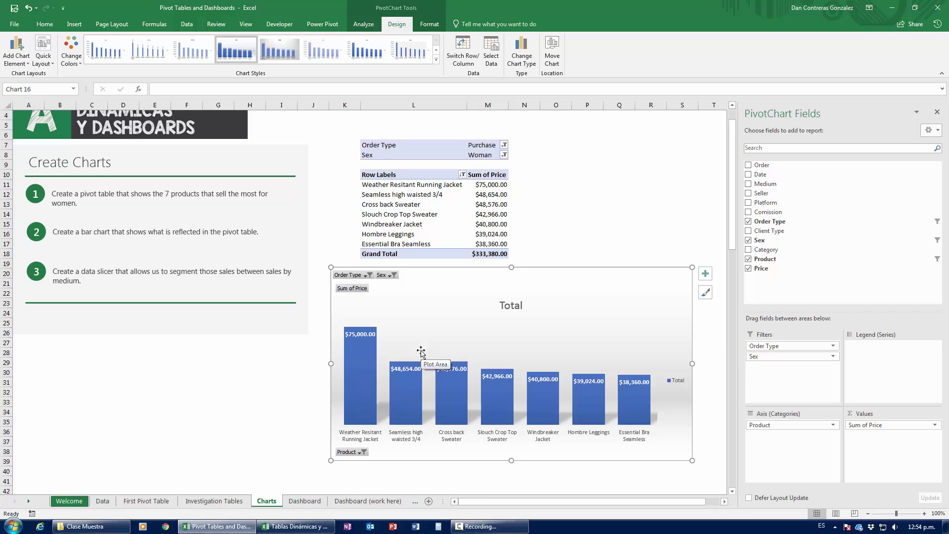
# Change the column chart's title to "Top 7 Selling products for Women" and close the formatting and field panes
pyautogui.doubleClick(504, 306)
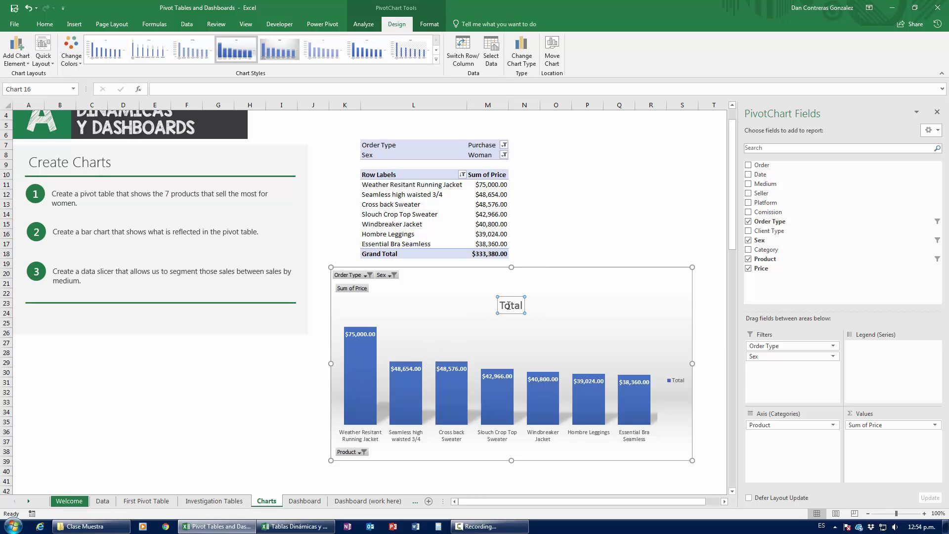
pyautogui.doubleClick(510, 305)
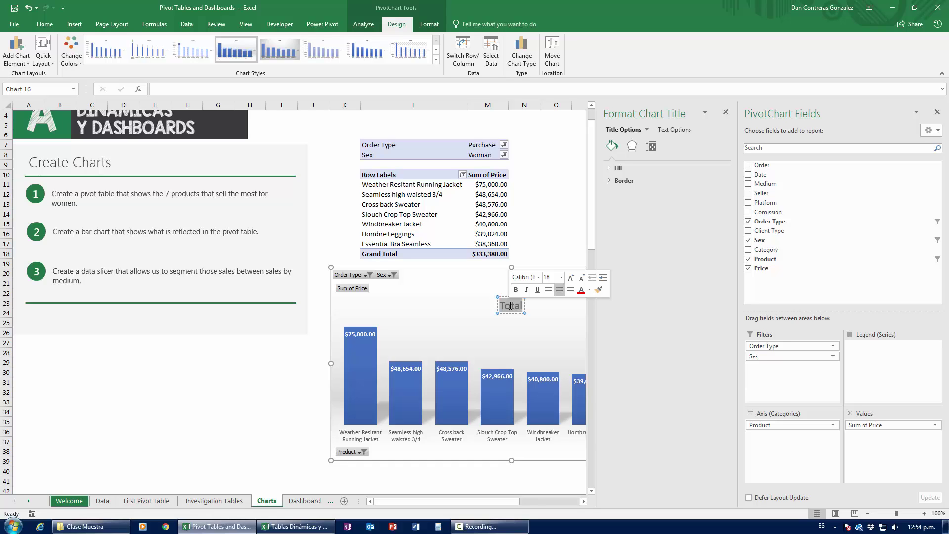
pyautogui.press('Delete')
pyautogui.write('Top')
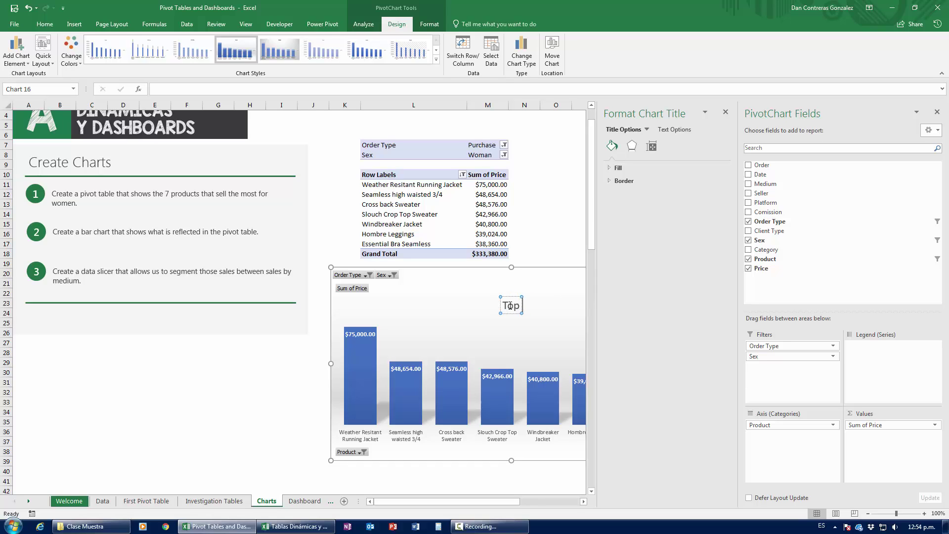
pyautogui.write(' 7')
pyautogui.write('lers for Women')
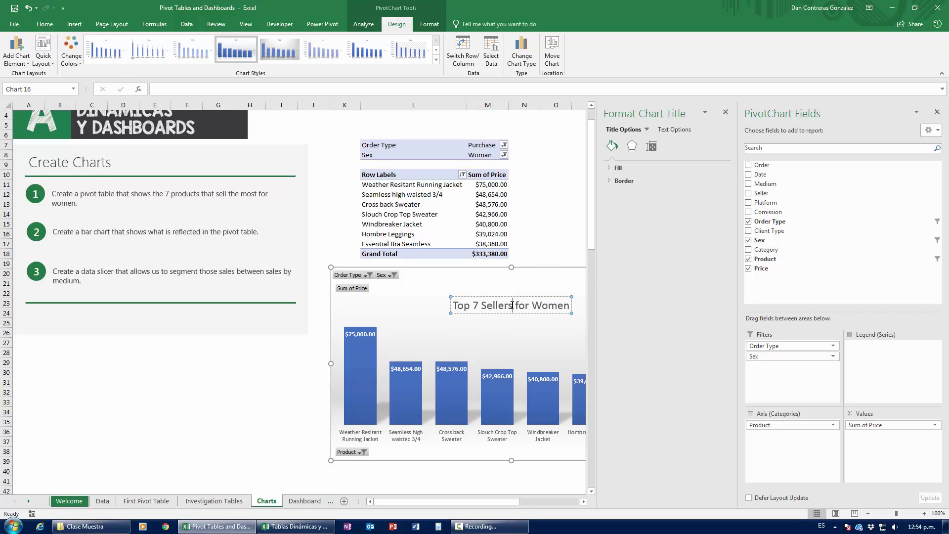
pyautogui.click(513, 305)
pyautogui.press('BackSpace')
pyautogui.press('BackSpace')
pyautogui.press('BackSpace')
pyautogui.write('ing pr')
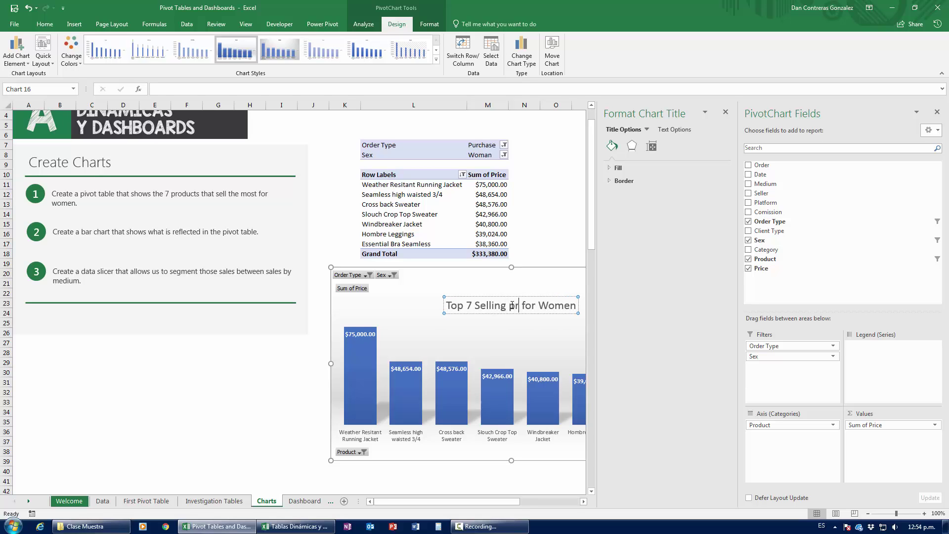
pyautogui.write('oducts')
pyautogui.click(556, 233)
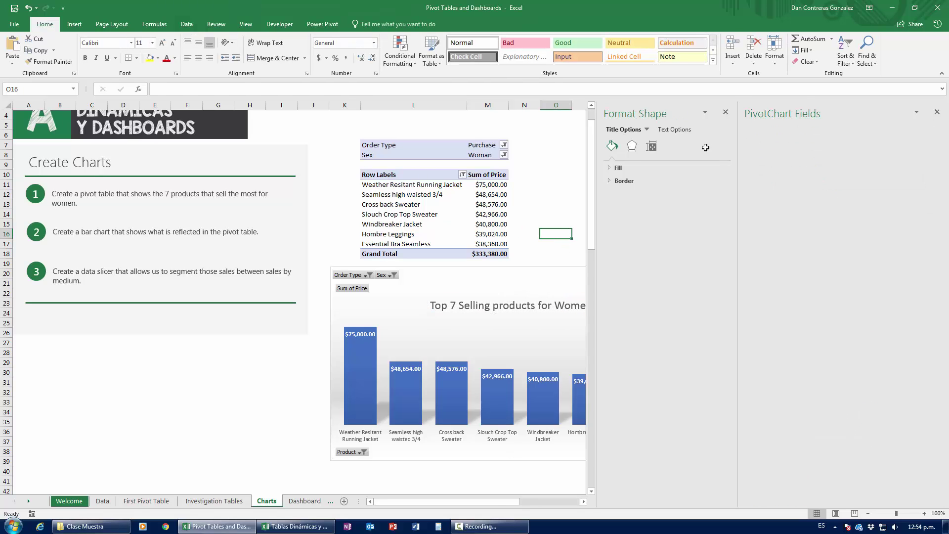
pyautogui.click(938, 113)
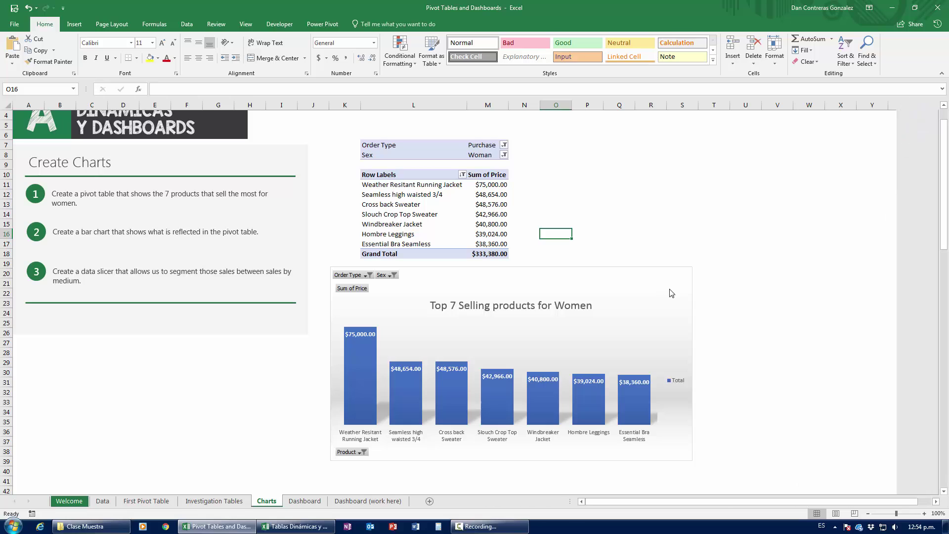
# Delete the legend from the column chart and hide all field buttons on it
pyautogui.click(677, 381)
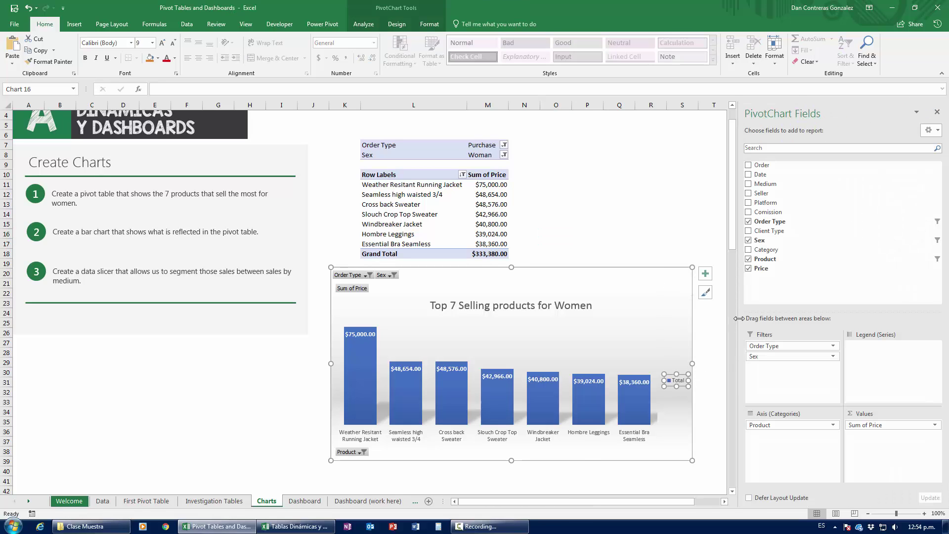
pyautogui.press('Delete')
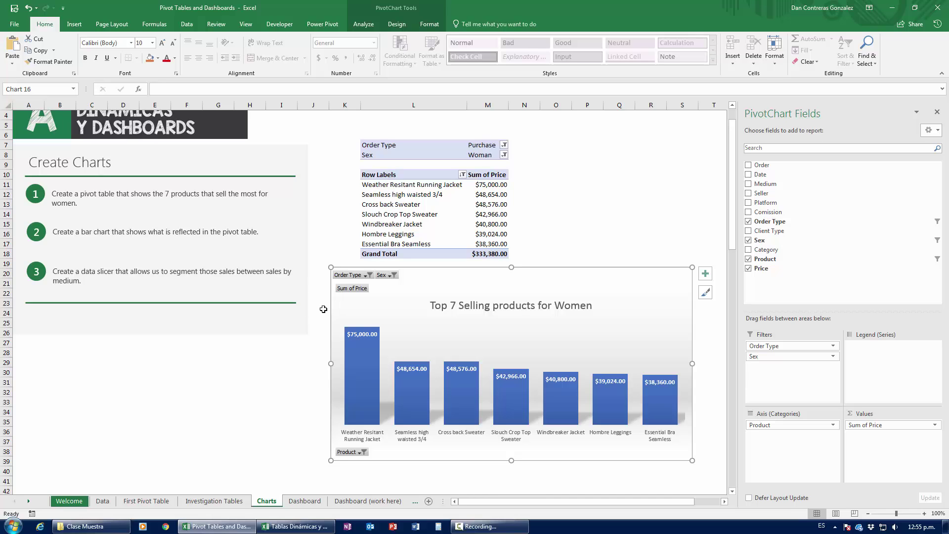
pyautogui.rightClick(353, 278)
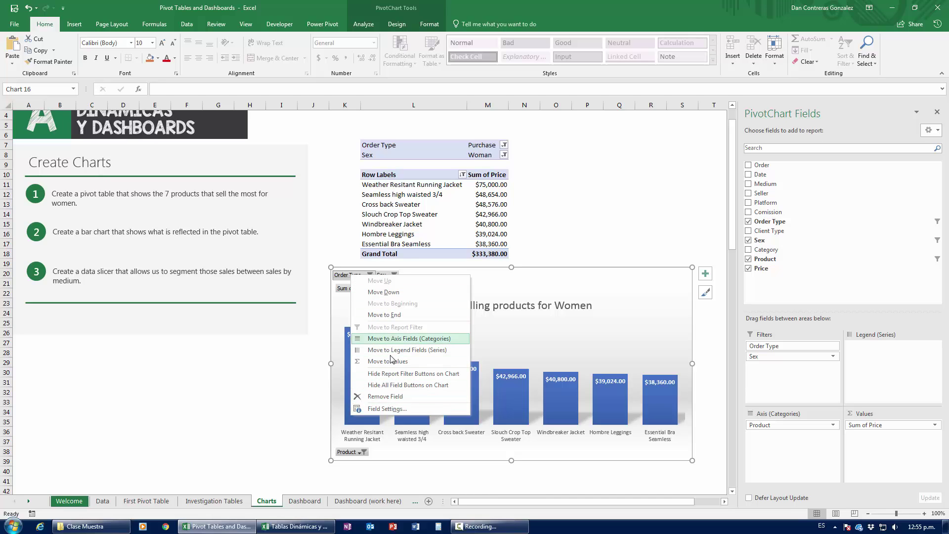
pyautogui.click(398, 386)
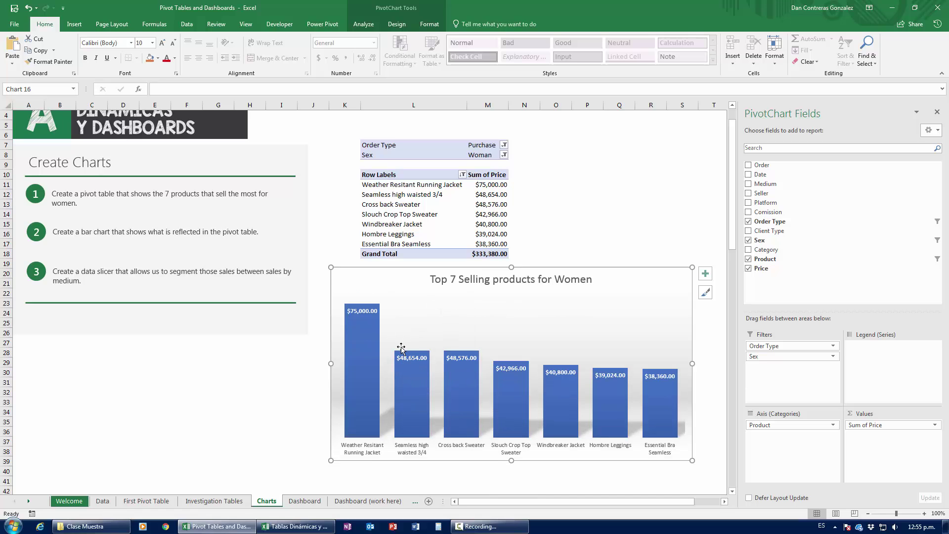
pyautogui.click(614, 241)
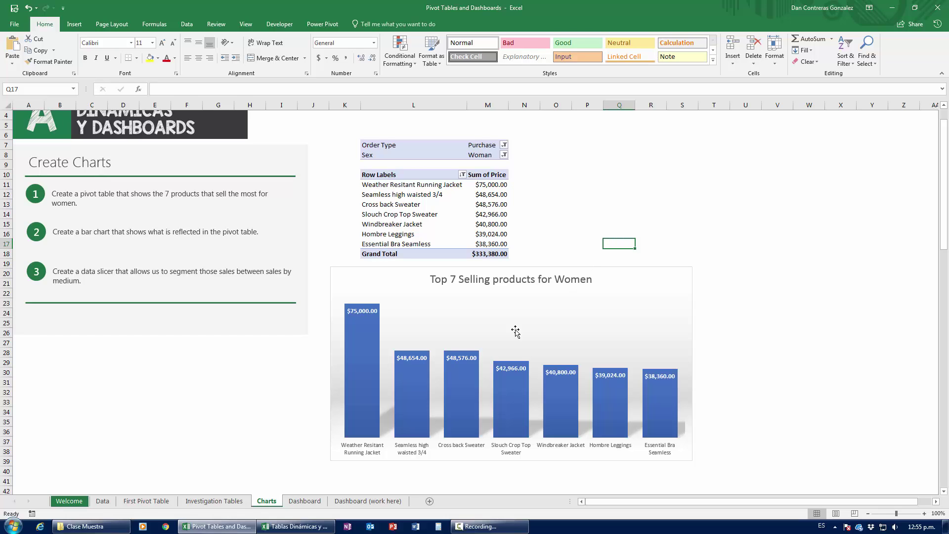
# Examine the source table on the Data sheet, including the Medium column's filter values, and return to the Charts sheet
pyautogui.click(489, 233)
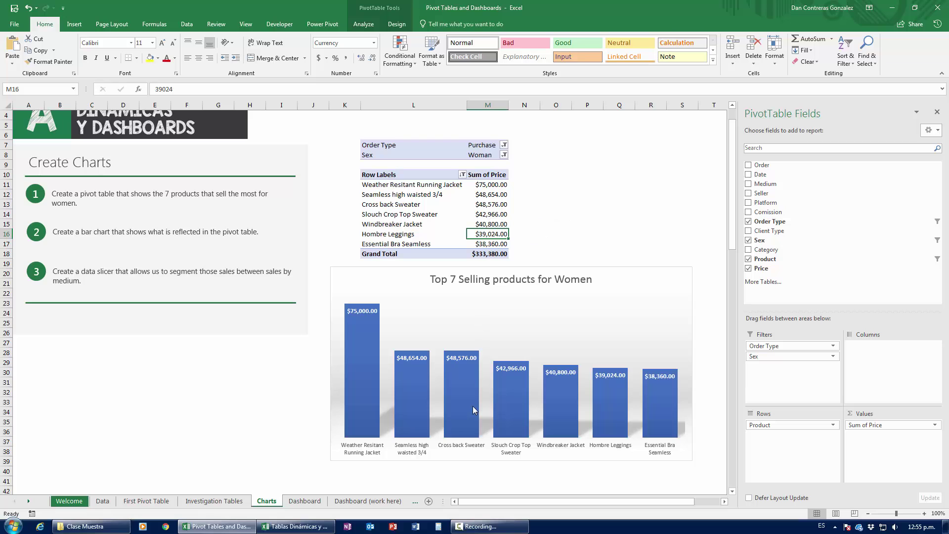
pyautogui.click(102, 500)
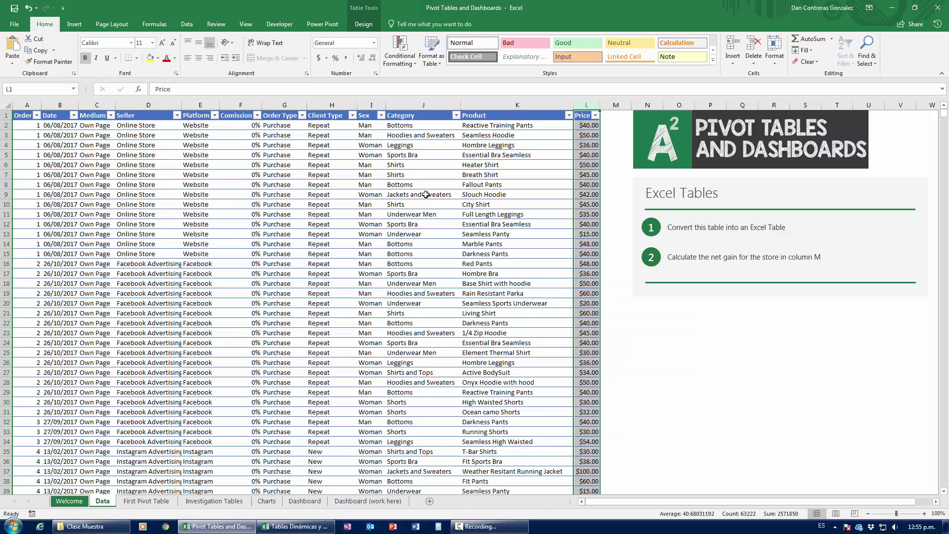
pyautogui.click(411, 253)
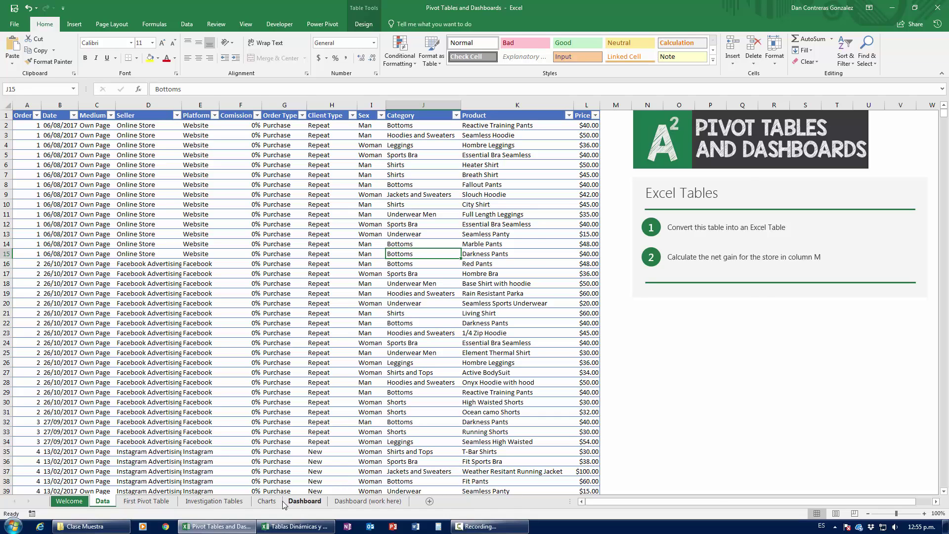
pyautogui.click(267, 501)
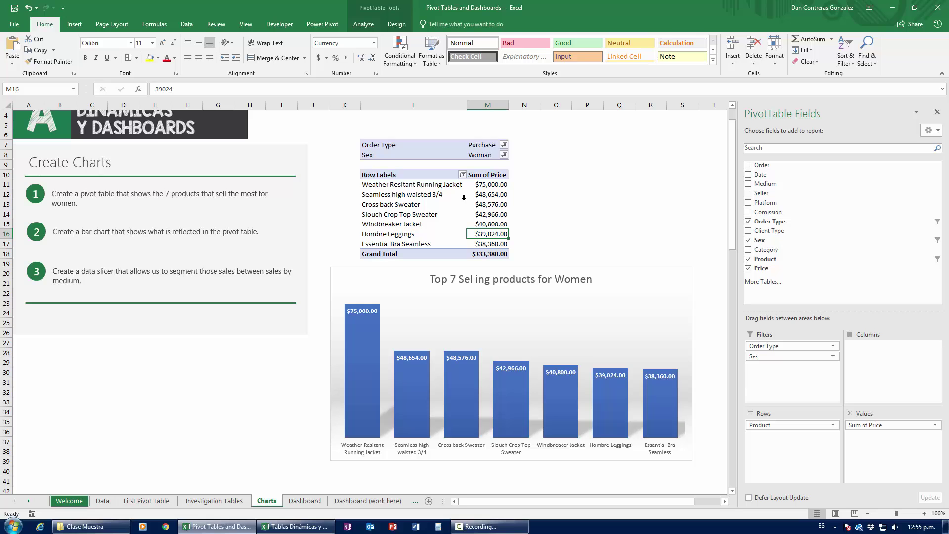
pyautogui.click(440, 308)
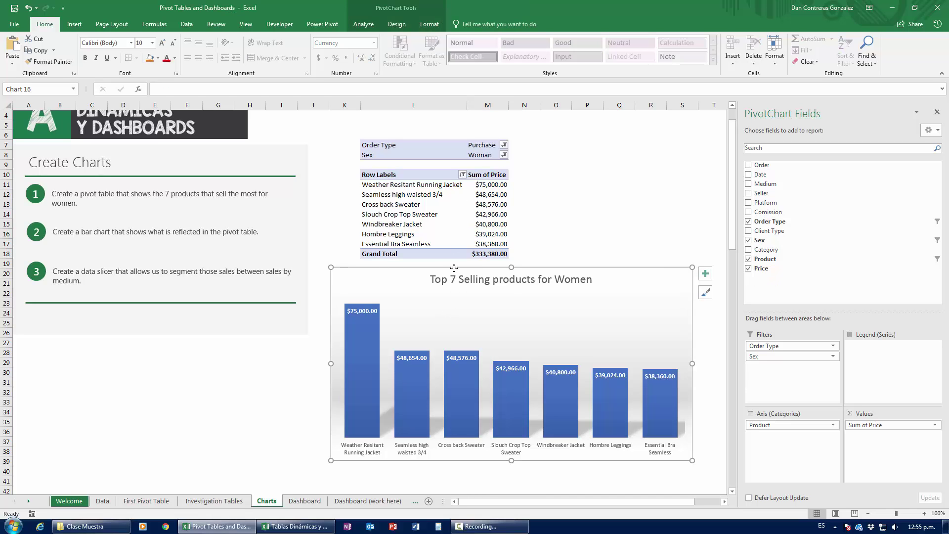
pyautogui.click(532, 236)
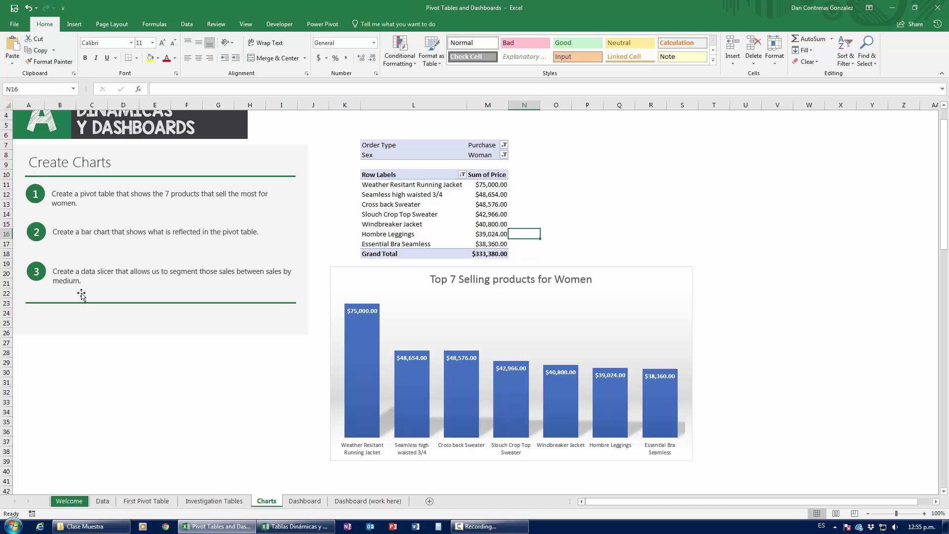
pyautogui.click(102, 500)
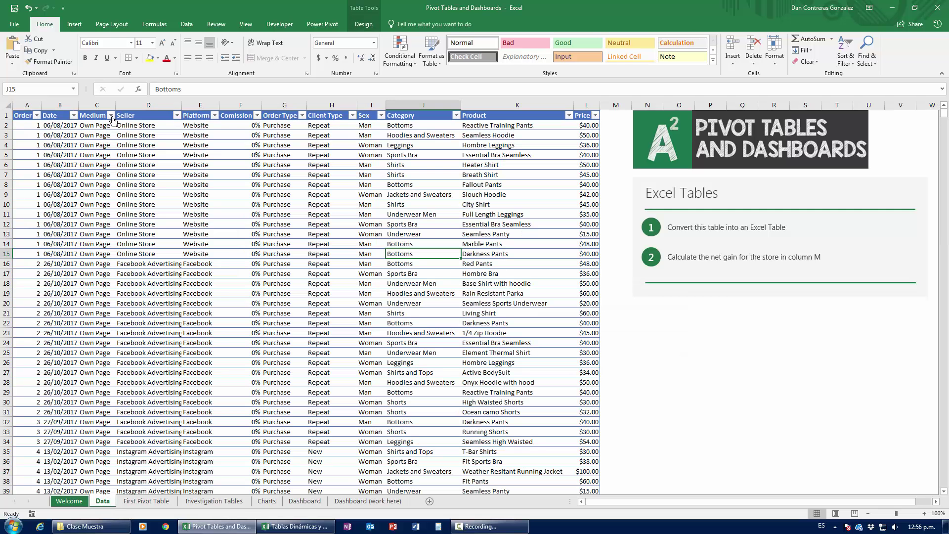
pyautogui.click(111, 115)
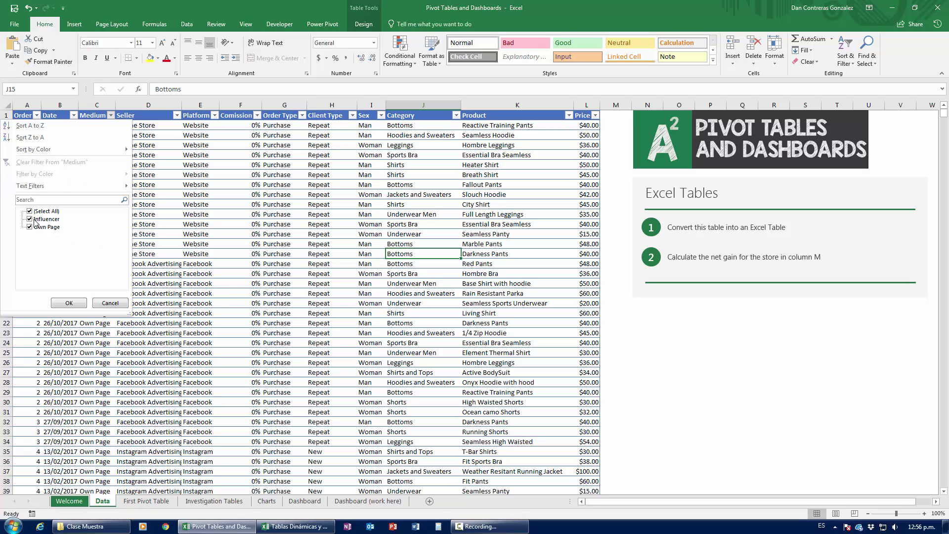
pyautogui.click(137, 406)
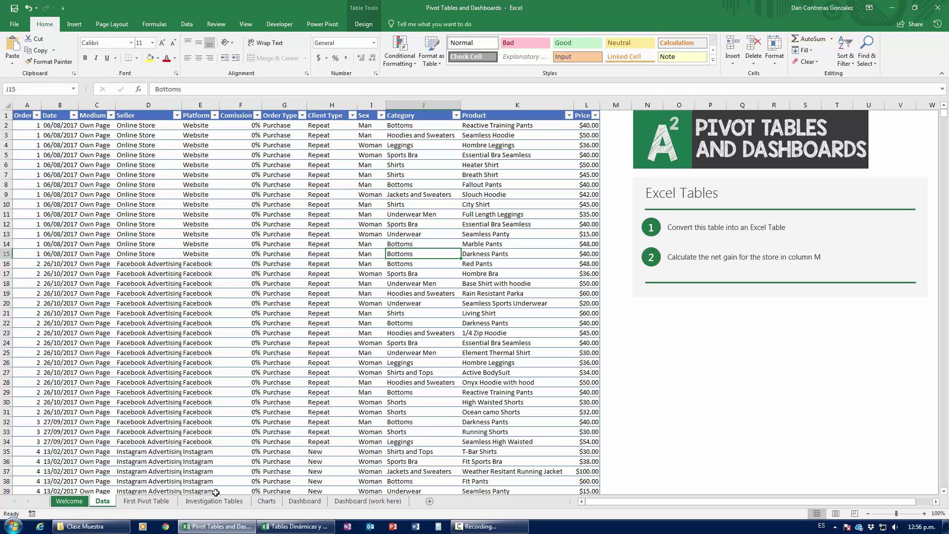
pyautogui.click(267, 500)
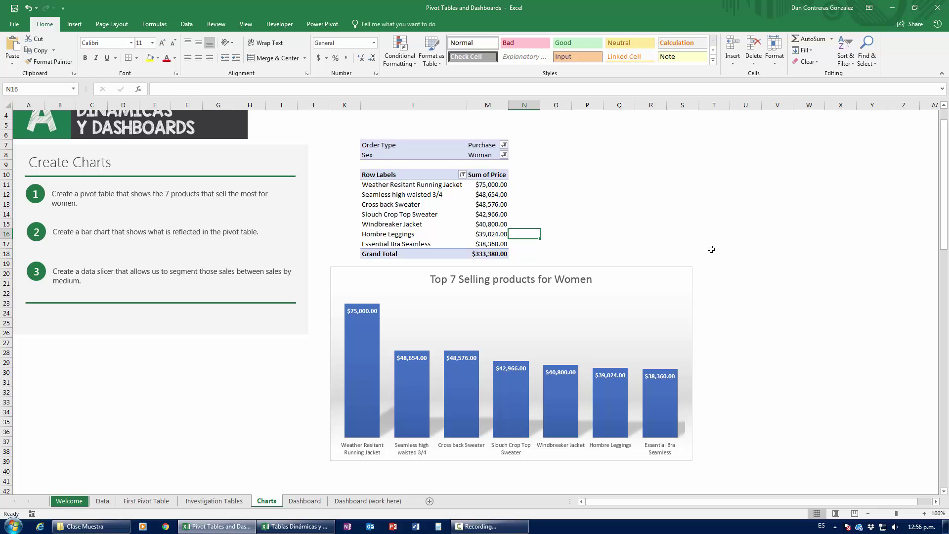
# Insert a slicer for the Medium field of the product PivotTable and place it beside the table, above the chart
pyautogui.click(475, 214)
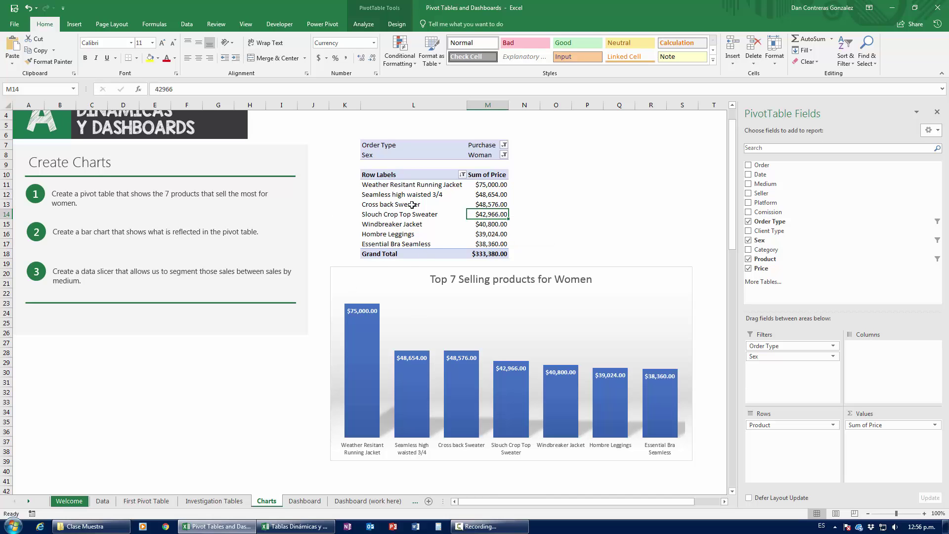
pyautogui.click(187, 24)
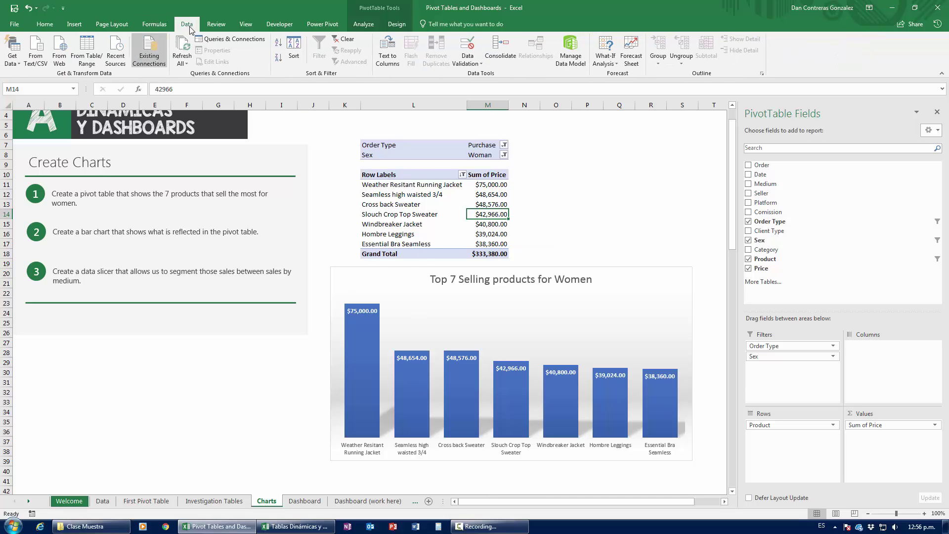
pyautogui.click(364, 24)
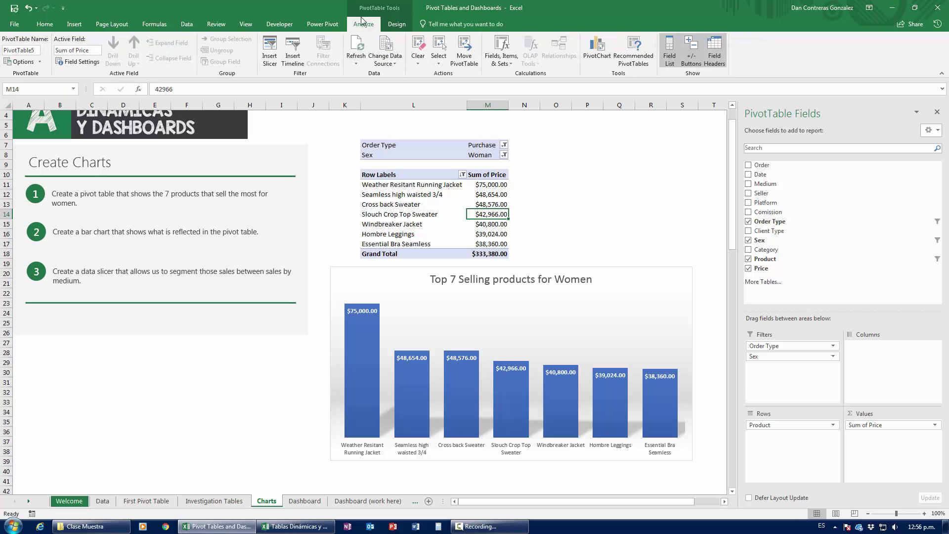
pyautogui.click(268, 55)
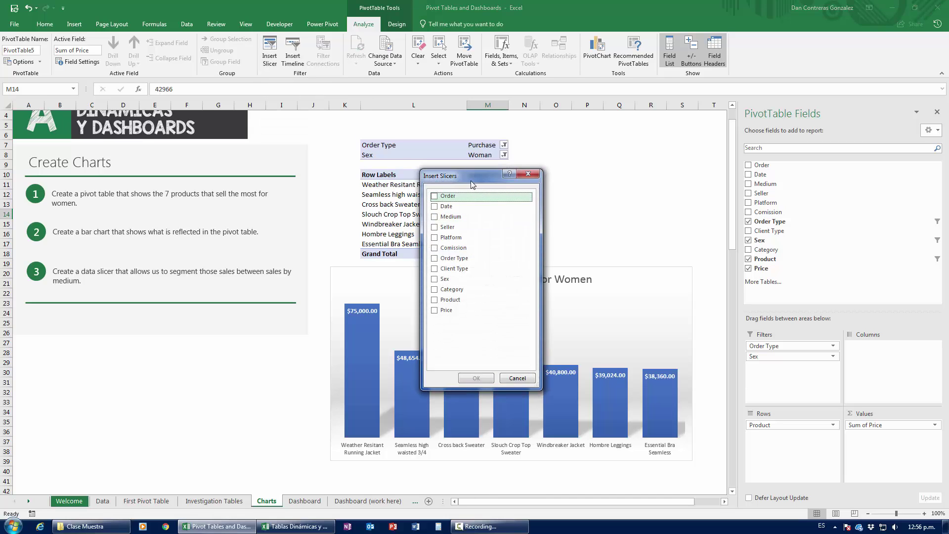
pyautogui.moveTo(475, 176); pyautogui.dragTo(514, 183)
pyautogui.click(475, 224)
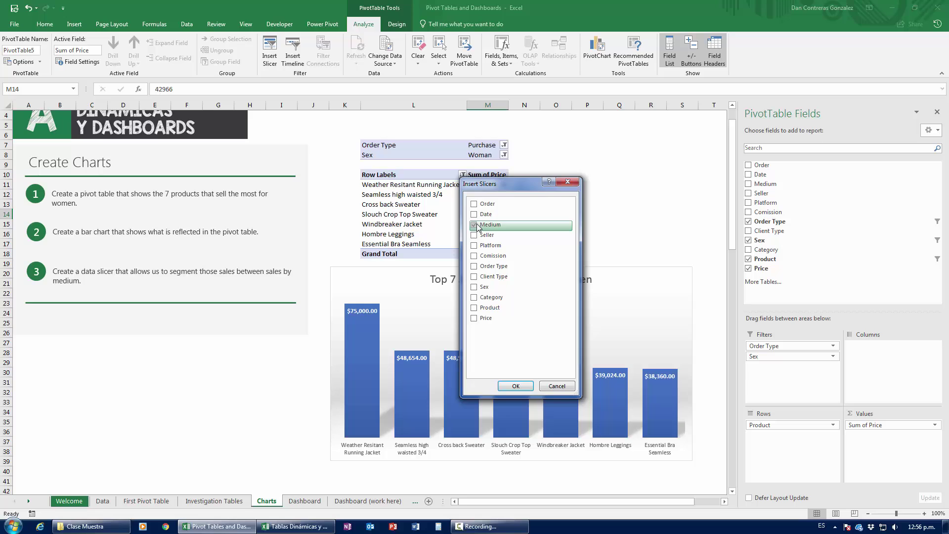
pyautogui.moveTo(501, 185); pyautogui.dragTo(503, 209)
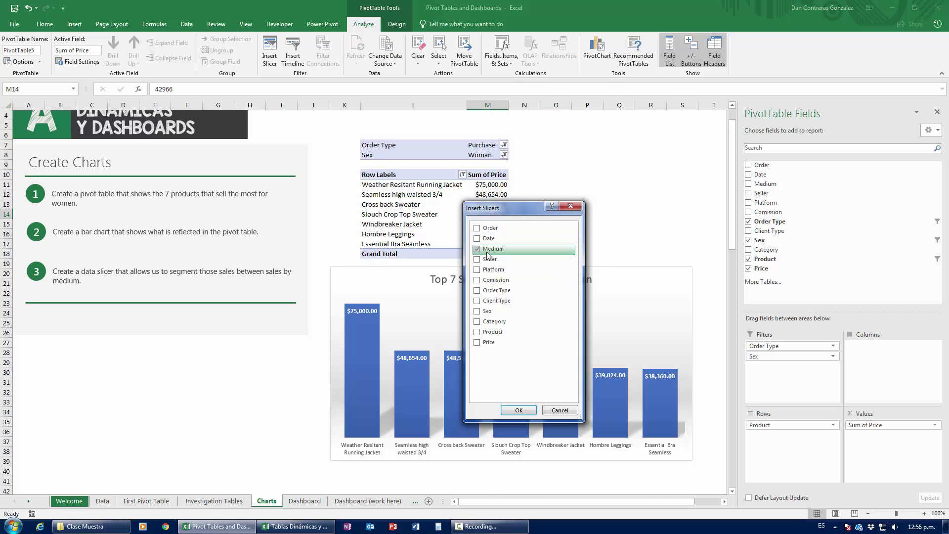
pyautogui.click(524, 411)
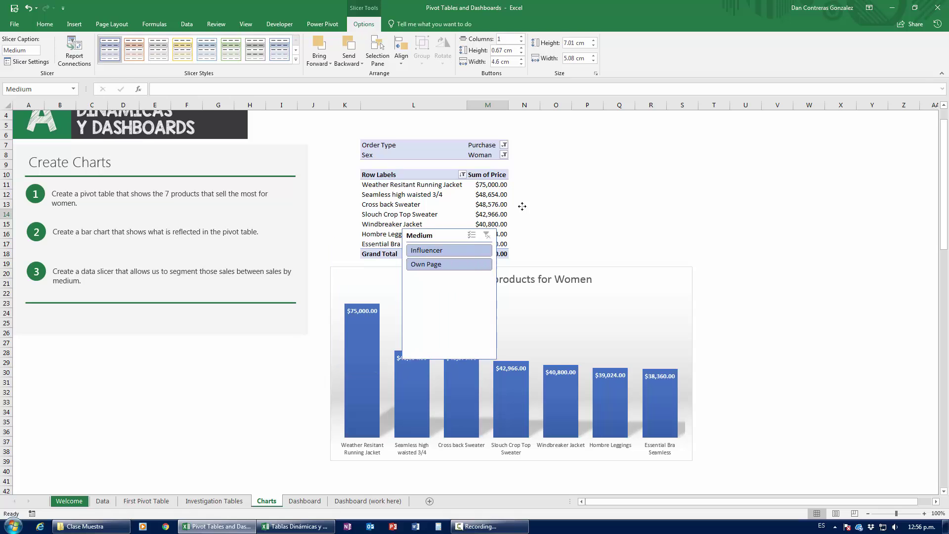
pyautogui.moveTo(521, 206); pyautogui.dragTo(621, 207)
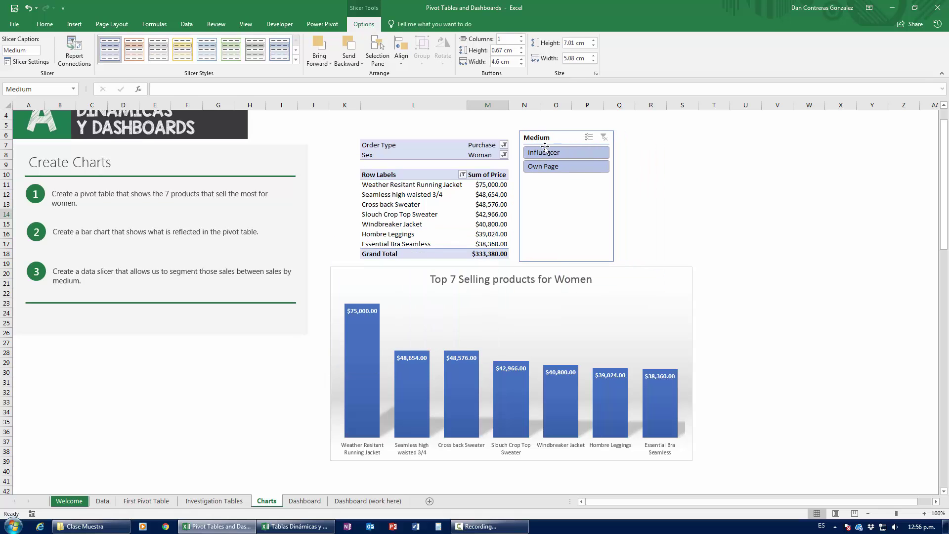
pyautogui.click(671, 213)
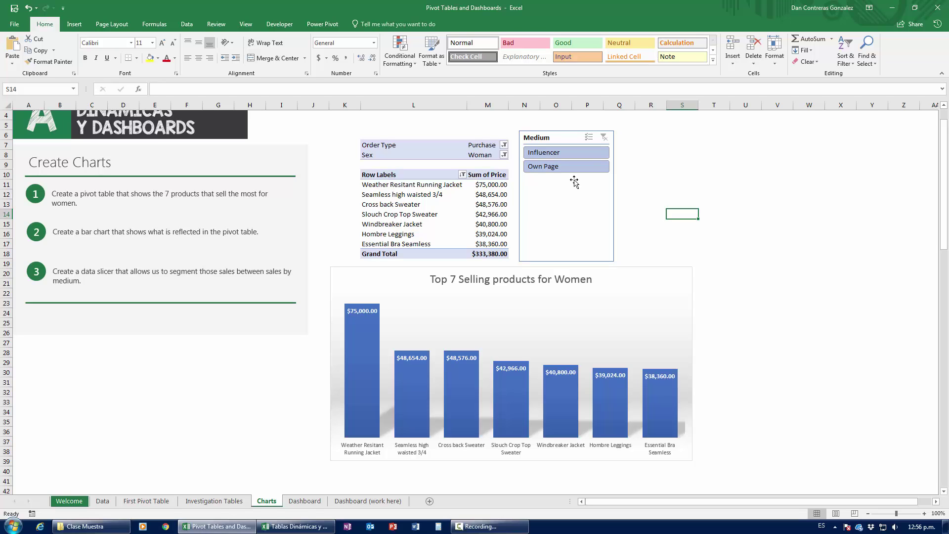
# Filter the PivotTable and chart with the Medium slicer by Own Page and by Influencer, and clear the slicer's filter
pyautogui.click(560, 169)
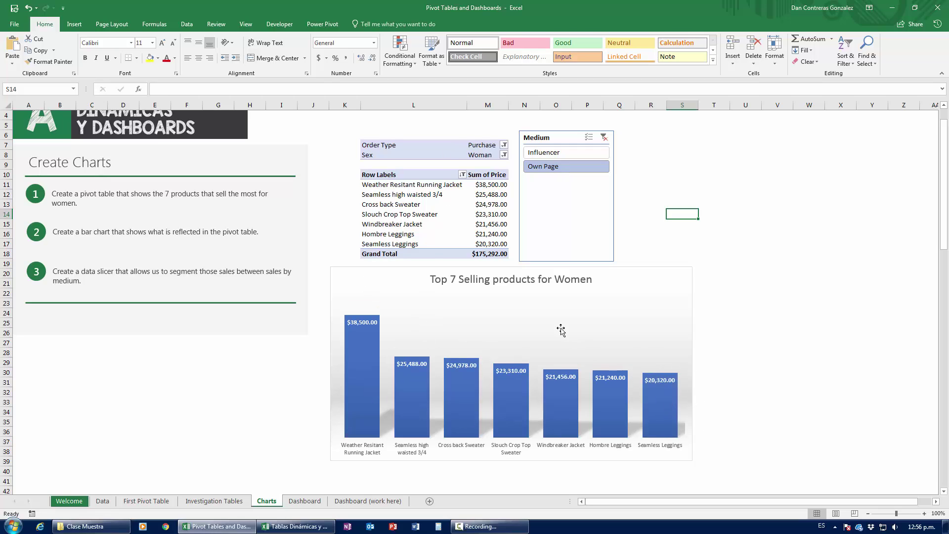
pyautogui.click(546, 156)
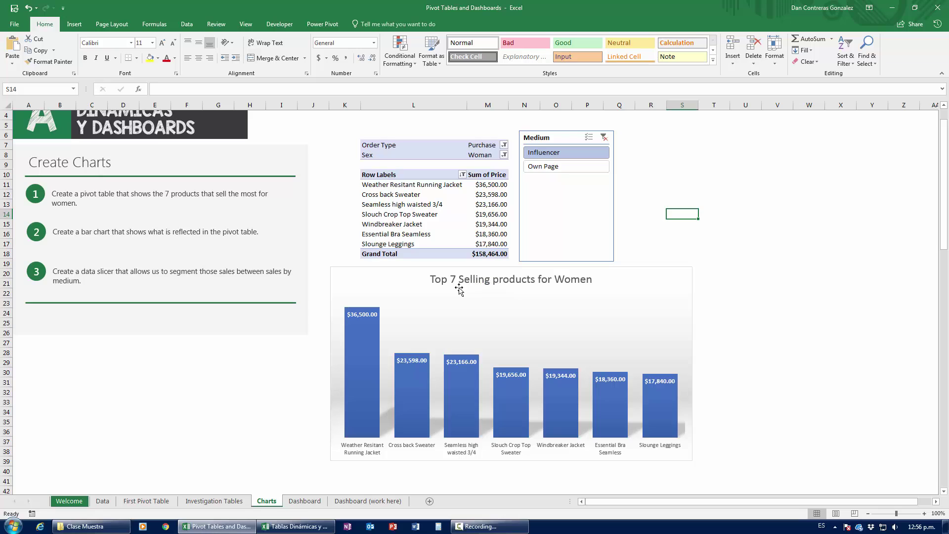
pyautogui.click(603, 137)
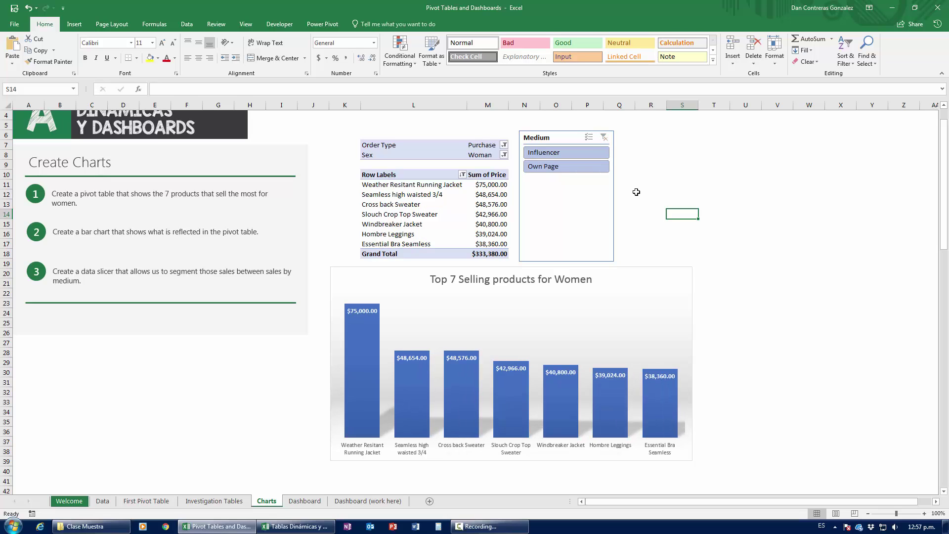
pyautogui.click(574, 209)
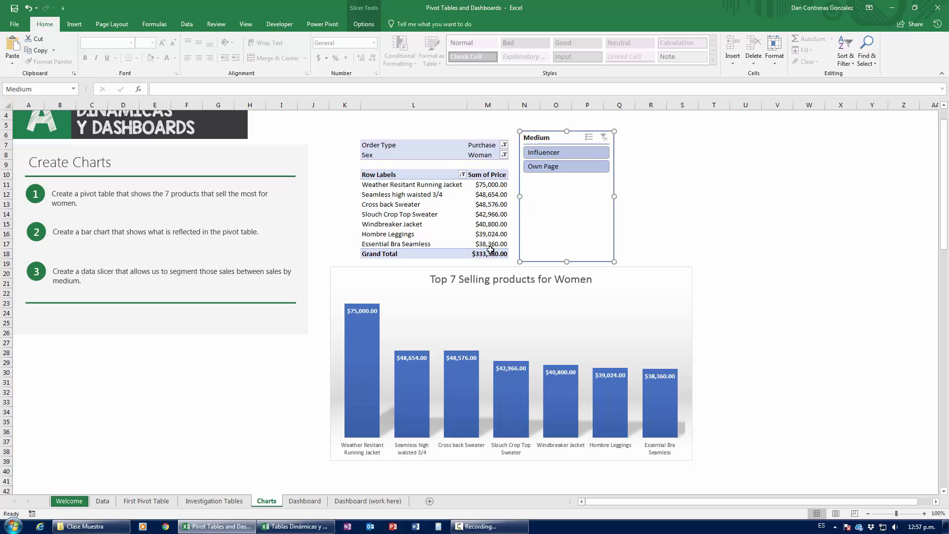
pyautogui.click(440, 144)
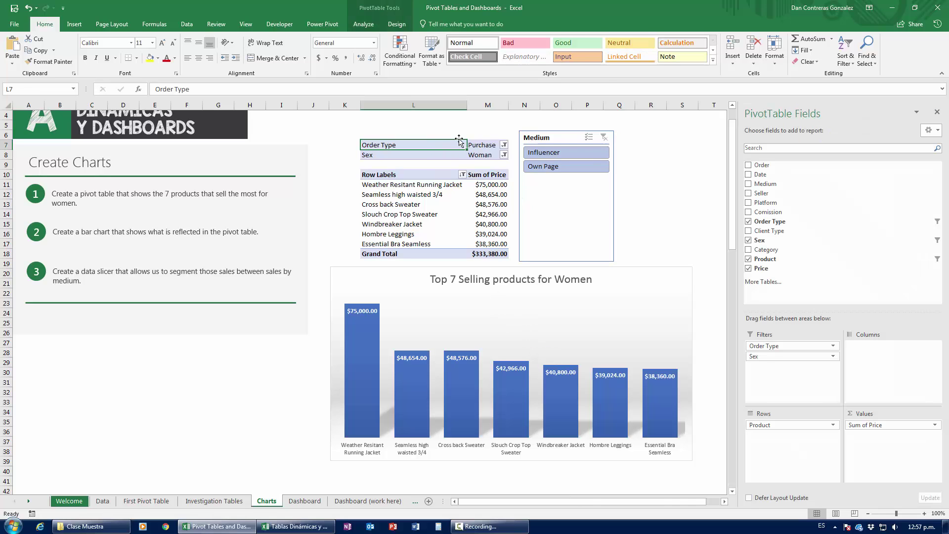
pyautogui.click(572, 138)
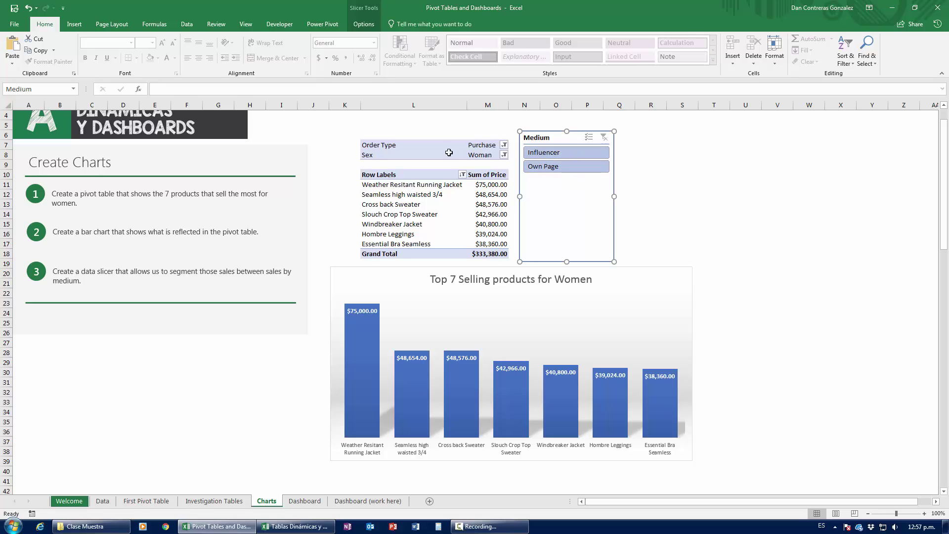
pyautogui.click(478, 148)
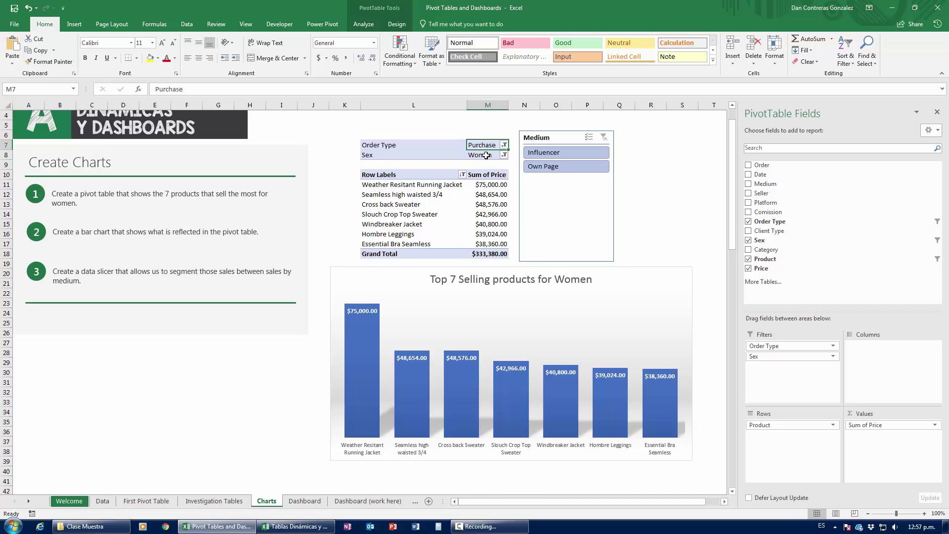
pyautogui.click(555, 138)
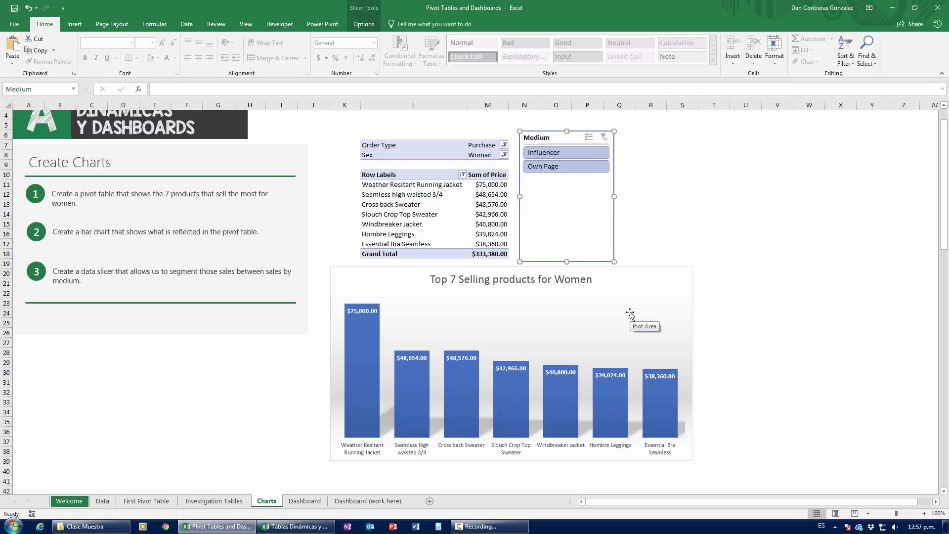
# Review the Data, First Pivot Table and Investigation Tables sheets, including the Returns tables by category and seller, and return to the Charts sheet
pyautogui.click(102, 501)
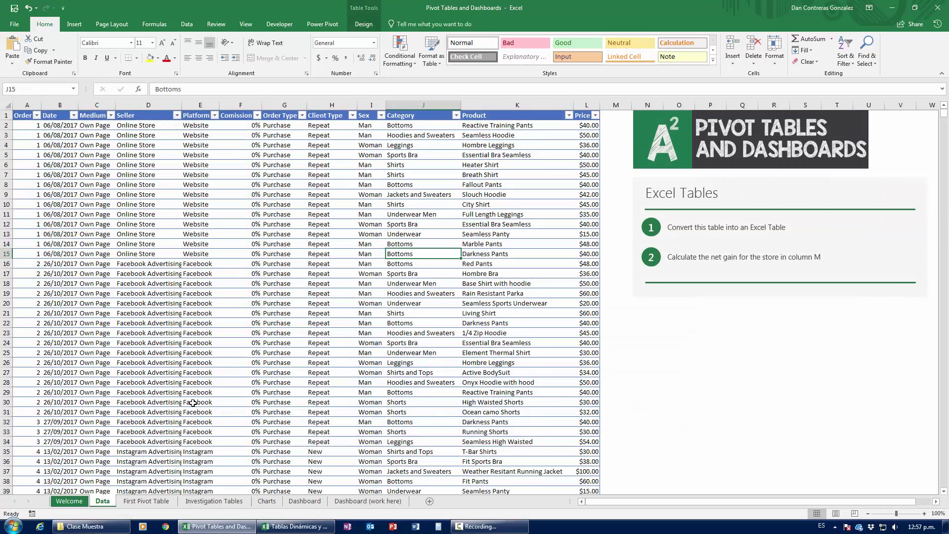
pyautogui.click(146, 501)
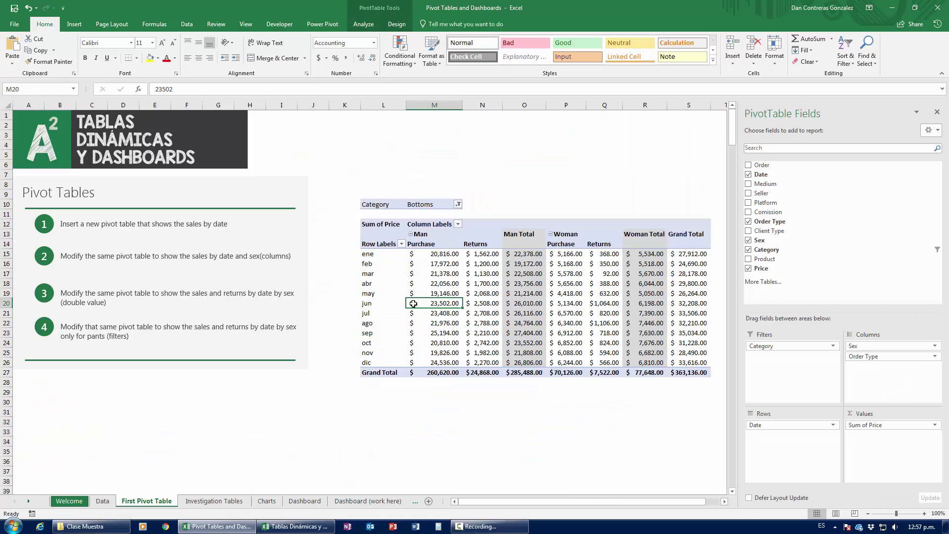
pyautogui.click(214, 500)
pyautogui.scroll(-6, 375, 409)
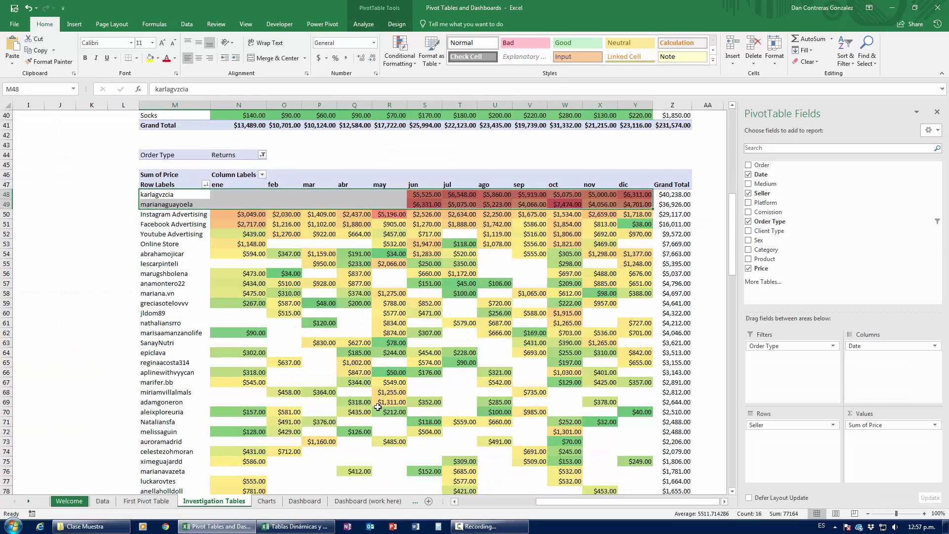
pyautogui.scroll(8, 378, 407)
pyautogui.scroll(-8, 378, 406)
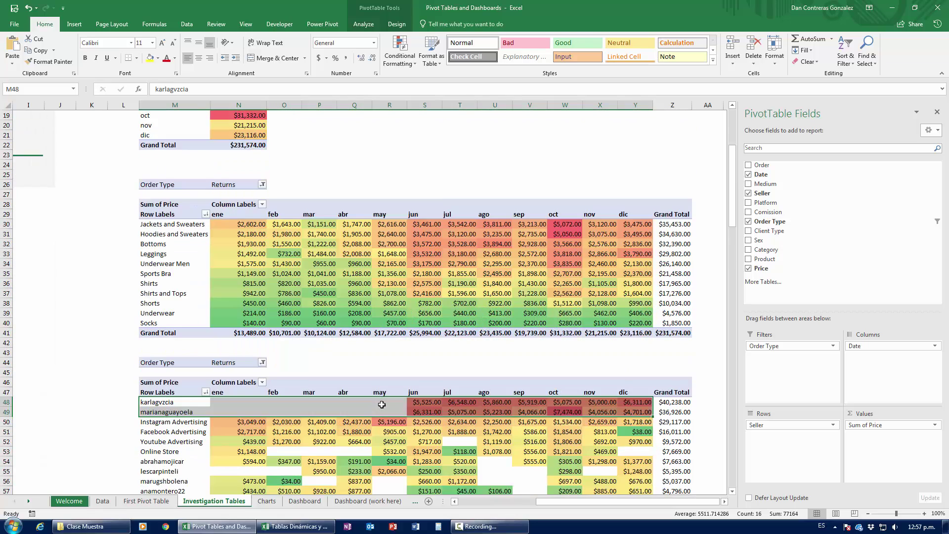
pyautogui.click(266, 501)
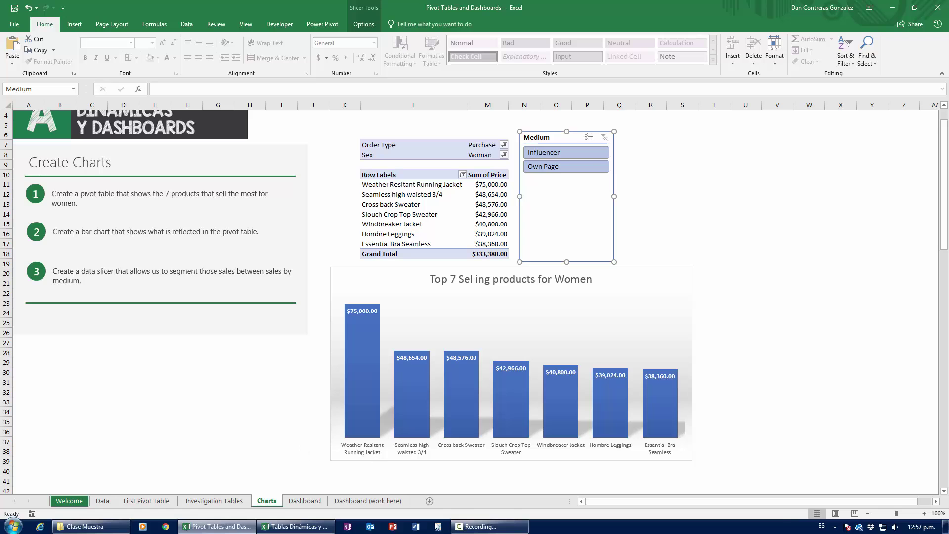
pyautogui.click(482, 527)
pyautogui.click(481, 527)
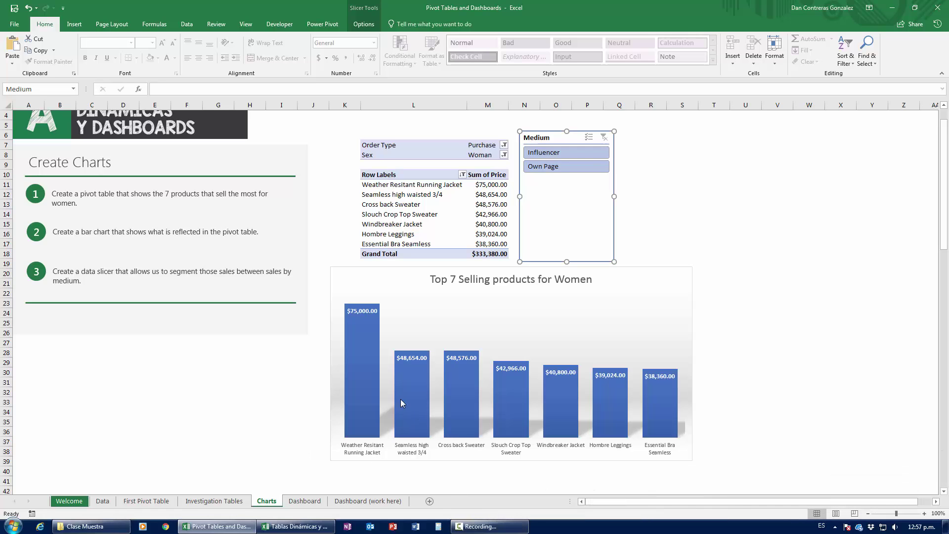